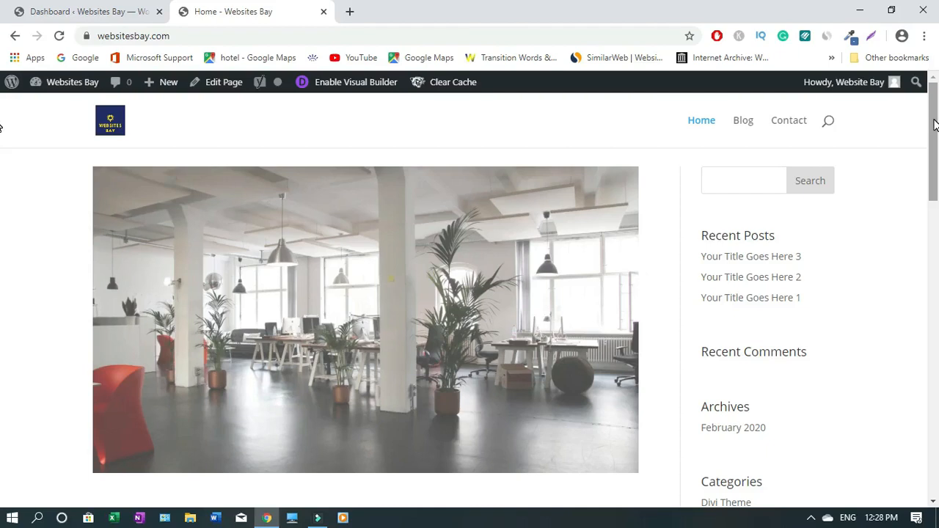
Step: Look through the Home, Blog and Contact pages of the Websites Bay demo site, including each page's lower sections
{"action": "left_click_drag", "start_coordinate": [935, 124], "coordinate": [937, 420]}
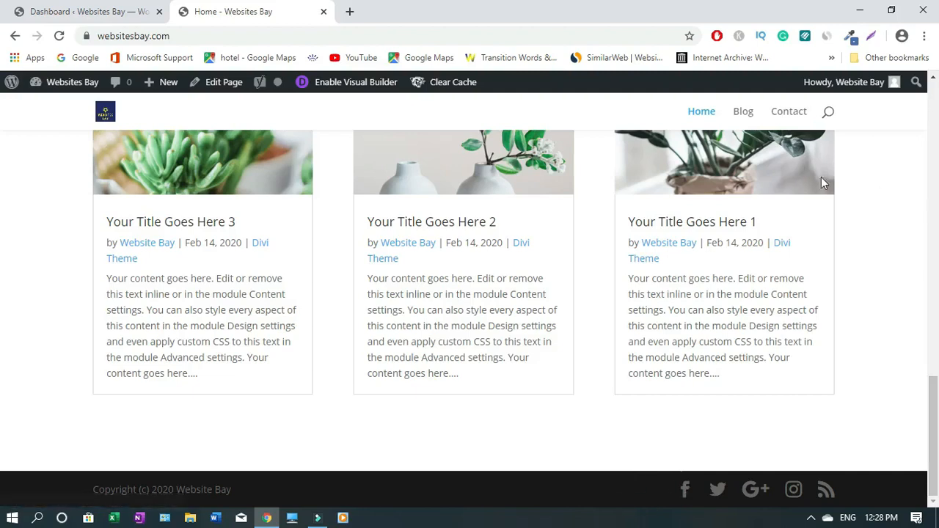
{"action": "left_click", "coordinate": [743, 116]}
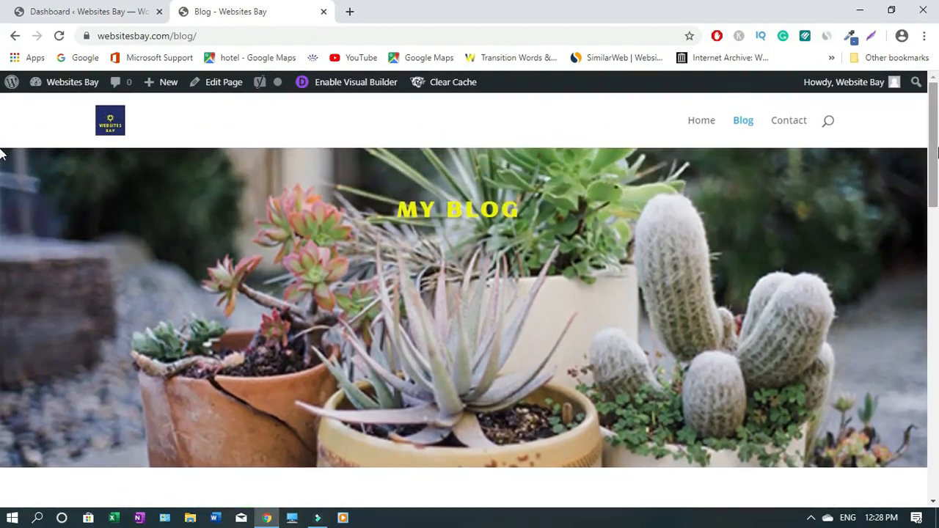
{"action": "left_click_drag", "start_coordinate": [937, 146], "coordinate": [937, 440]}
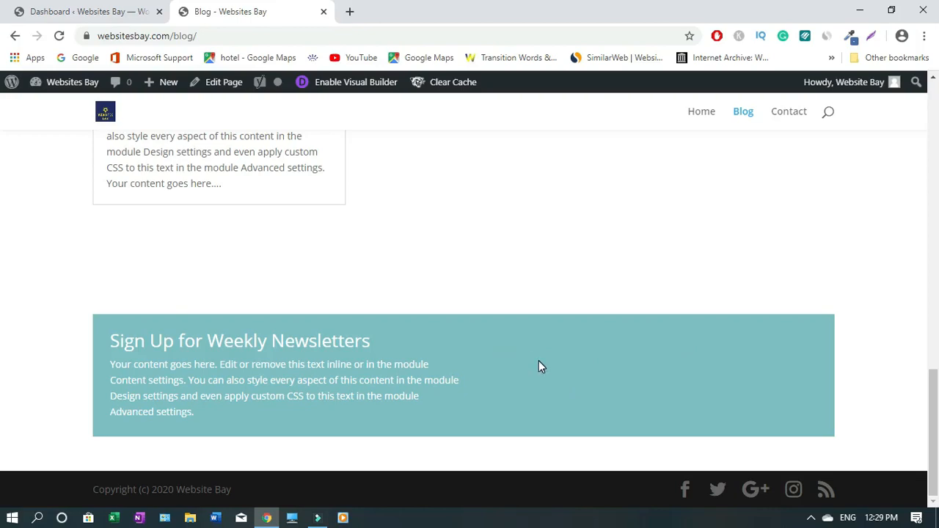
{"action": "left_click", "coordinate": [787, 114]}
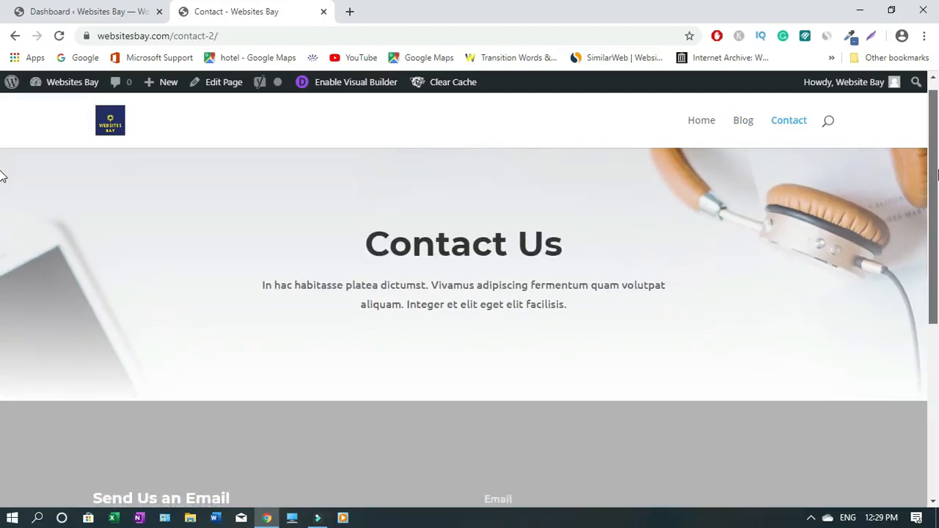
{"action": "scroll", "coordinate": [3, 177], "scroll_direction": "down", "scroll_amount": 1}
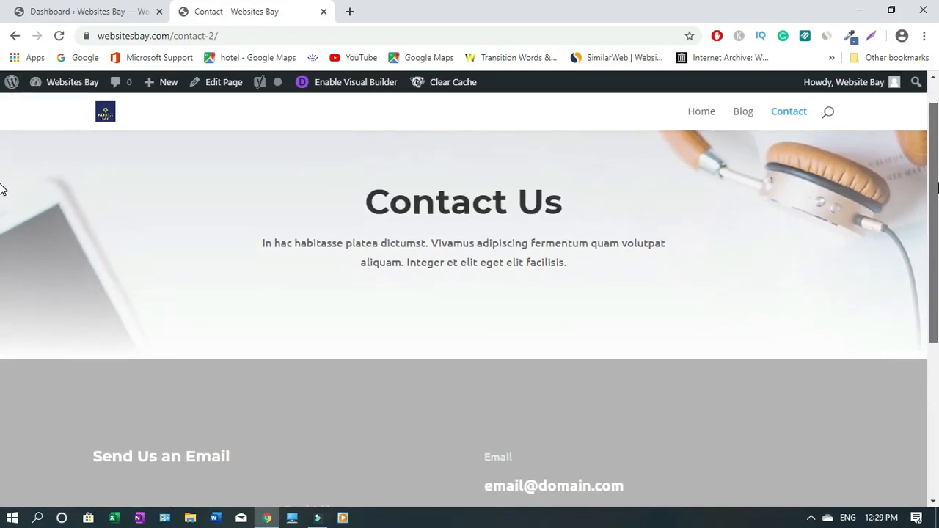
{"action": "scroll", "coordinate": [2, 188], "scroll_direction": "down", "scroll_amount": 2}
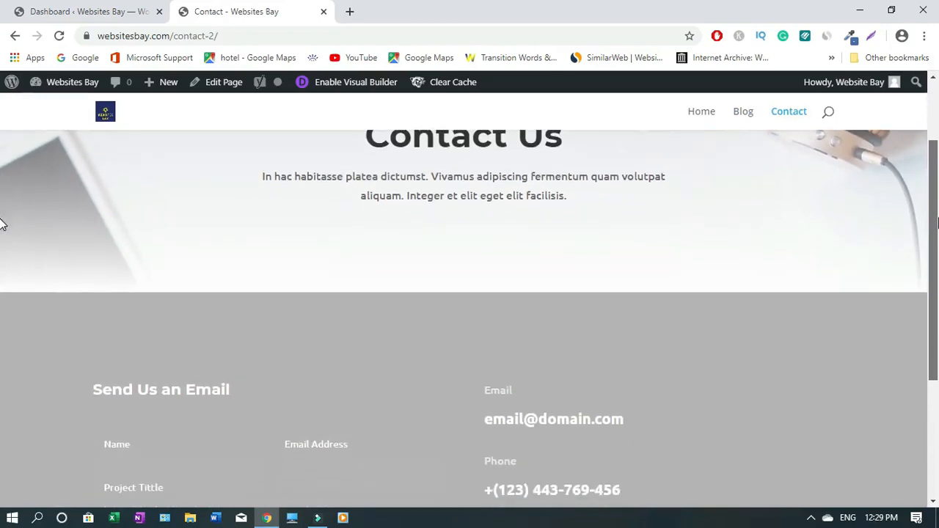
{"action": "scroll", "coordinate": [3, 235], "scroll_direction": "down", "scroll_amount": 2}
{"action": "scroll", "coordinate": [2, 256], "scroll_direction": "down", "scroll_amount": 3}
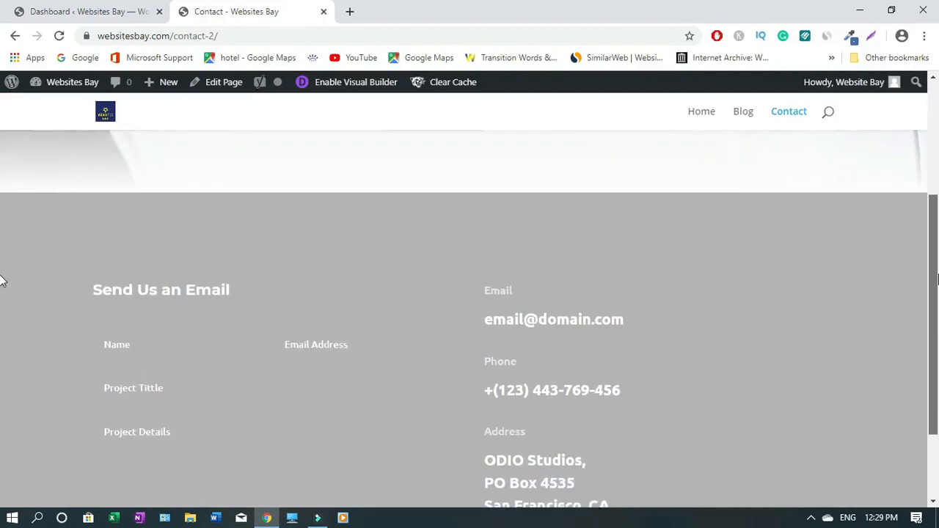
{"action": "scroll", "coordinate": [2, 337], "scroll_direction": "down", "scroll_amount": 1}
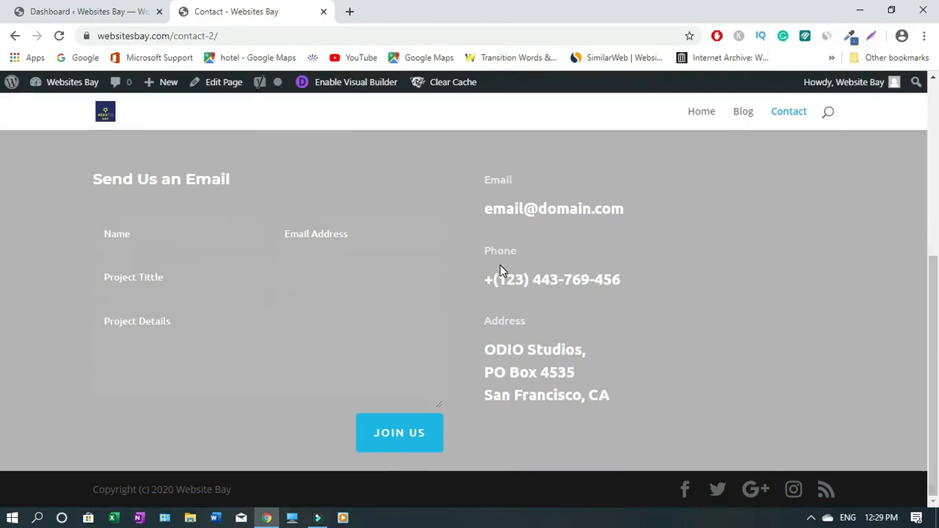
{"action": "scroll", "coordinate": [1, 294], "scroll_direction": "up", "scroll_amount": 3}
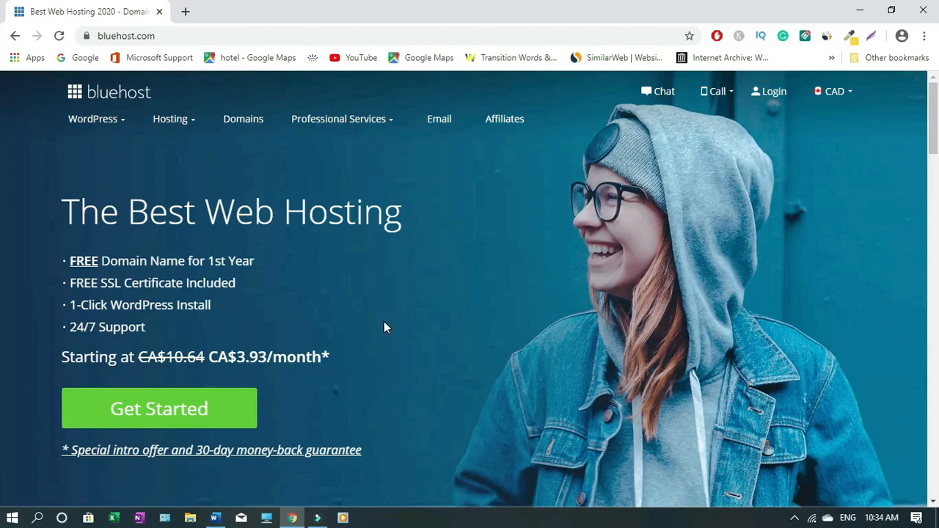
Step: Open the shared hosting plans on the Bluehost site and select the Plus plan
{"action": "left_click", "coordinate": [151, 417]}
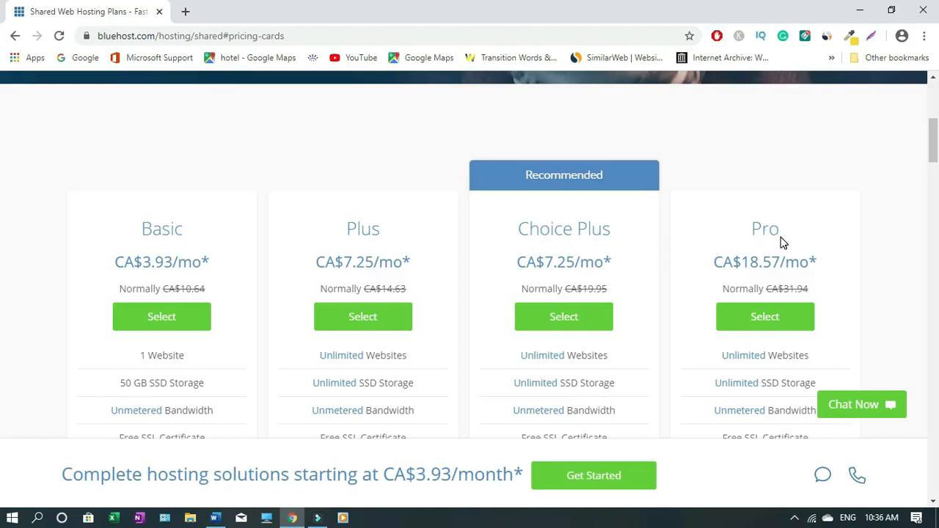
{"action": "scroll", "coordinate": [783, 243], "scroll_direction": "down", "scroll_amount": 2}
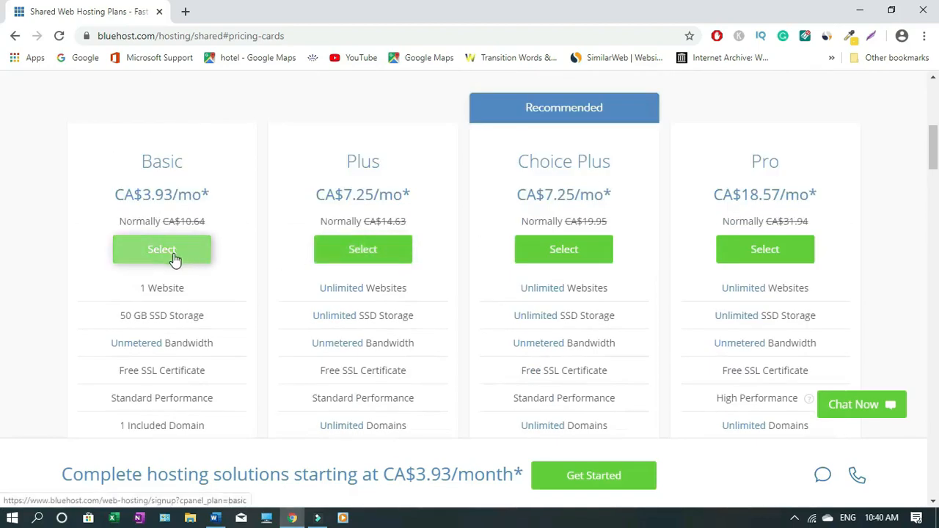
{"action": "left_click", "coordinate": [378, 251]}
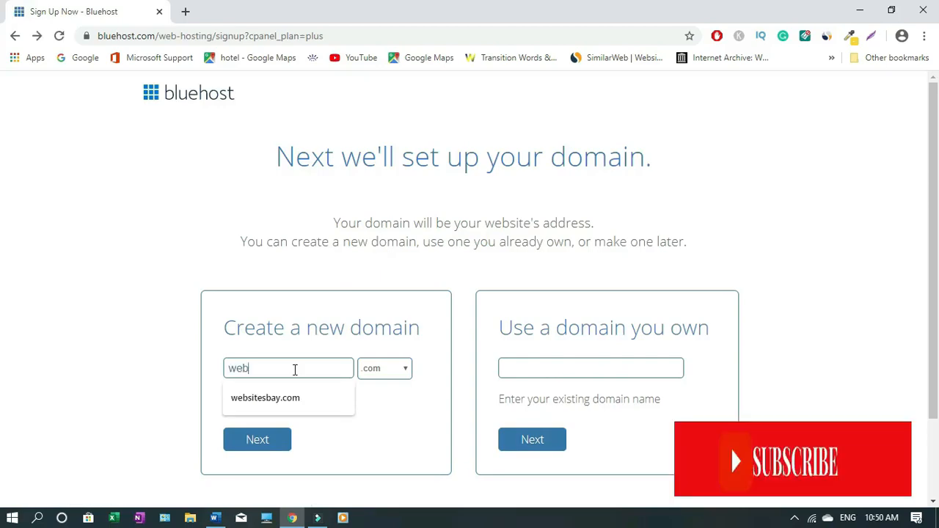
Step: Create the new domain websitesbays.com and go through the account and payment information form
{"action": "type", "text": "sitesbays"}
{"action": "left_click", "coordinate": [258, 444]}
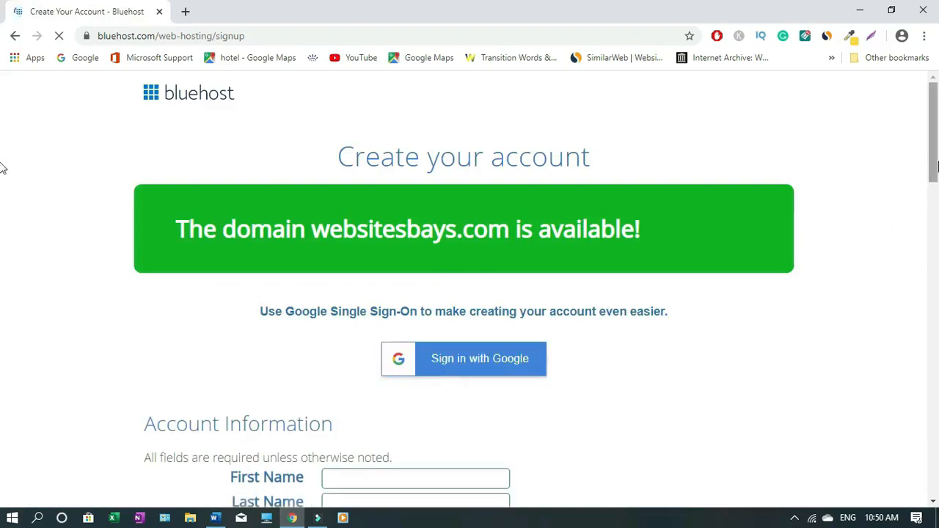
{"action": "left_click_drag", "start_coordinate": [936, 162], "coordinate": [935, 190]}
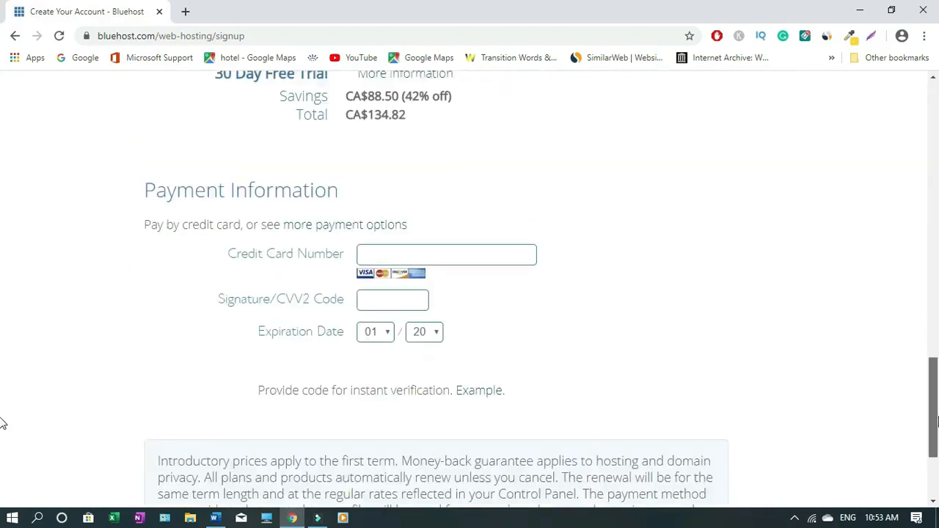
{"action": "scroll", "coordinate": [422, 251], "scroll_direction": "down", "scroll_amount": 2}
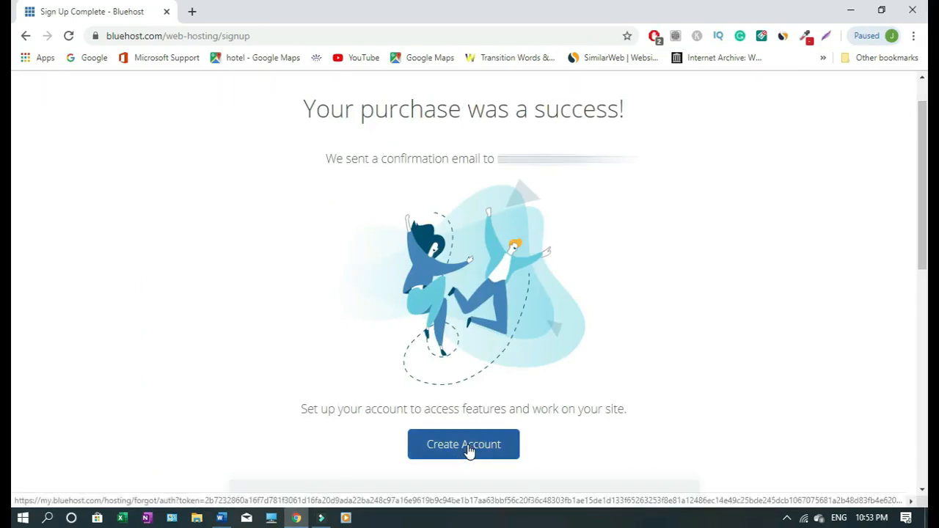
Step: Create the Bluehost account from the sign-up page, agreeing to the Privacy Policy and Terms of Service
{"action": "left_click", "coordinate": [470, 448]}
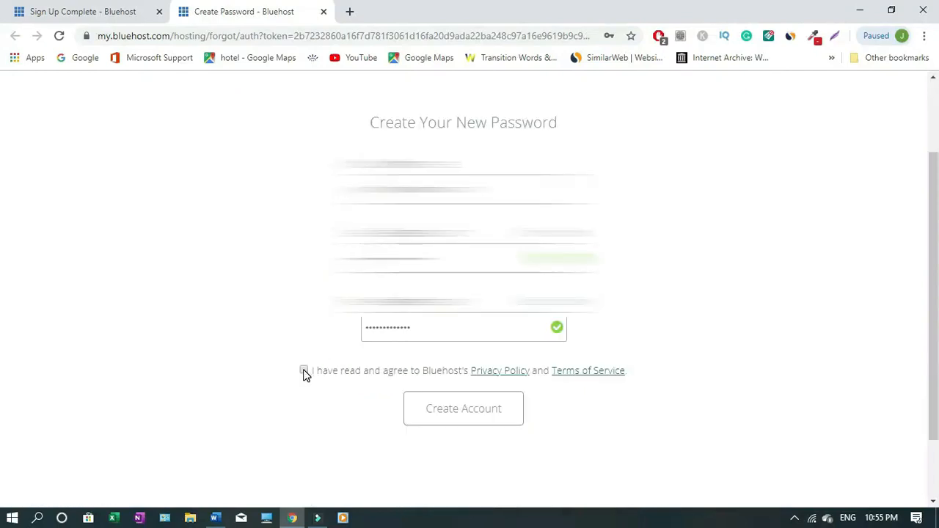
{"action": "left_click", "coordinate": [305, 371]}
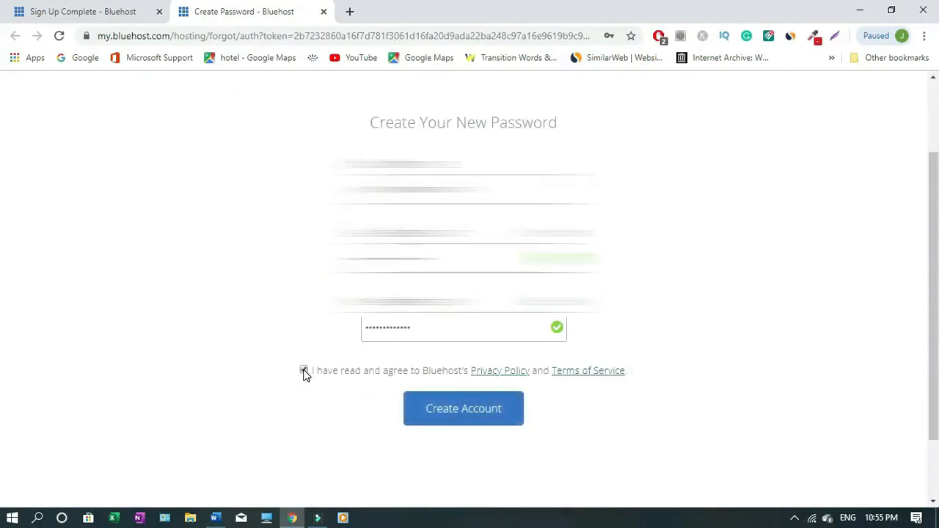
{"action": "left_click", "coordinate": [482, 411]}
Step: Proceed to the Hosting Login and log in with the account password
{"action": "left_click", "coordinate": [621, 160]}
{"action": "left_click", "coordinate": [490, 283]}
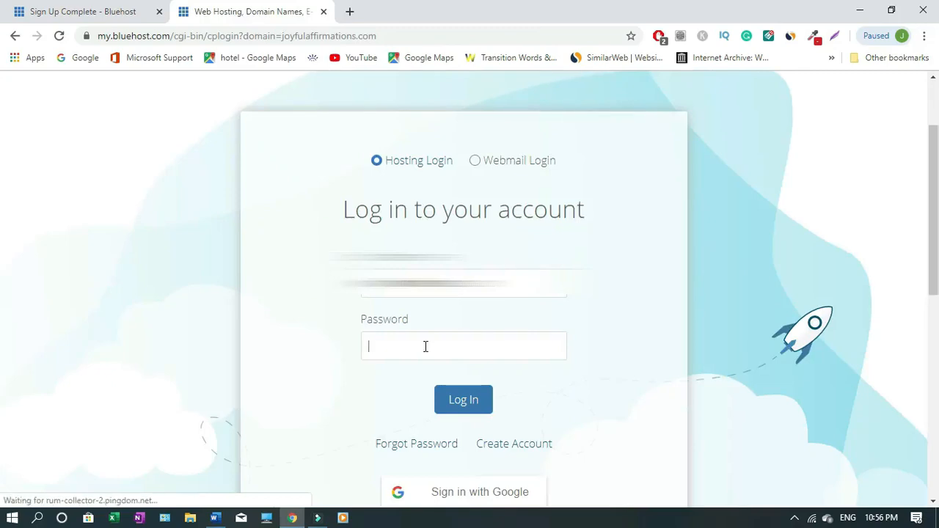
{"action": "type", "text": "••"}
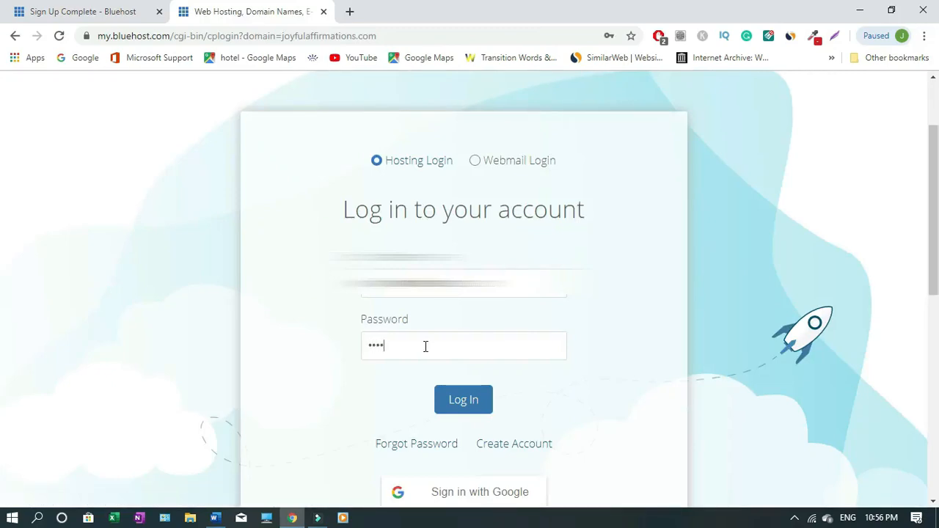
{"action": "type", "text": "•••"}
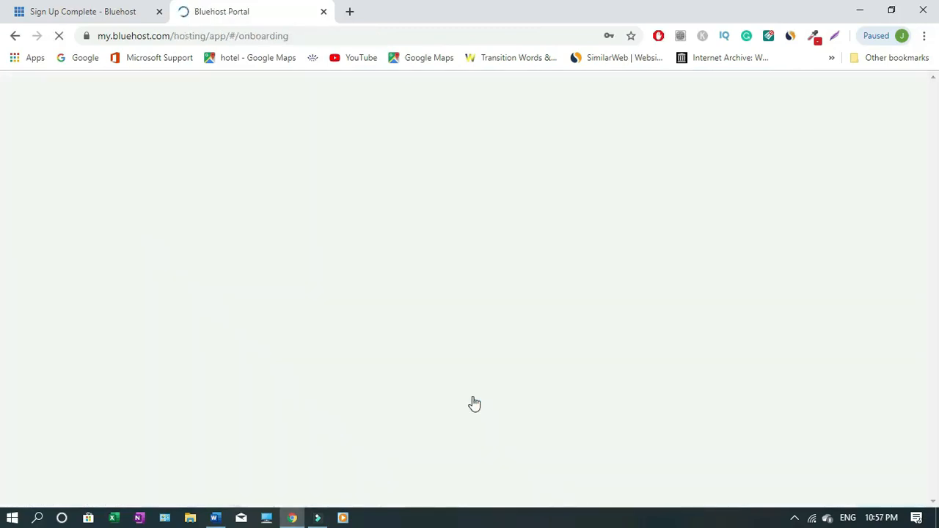
Step: Submit the site details with the tagline "Set Your Heart and Mind Free With Possitive Daily Affirmations", a blog on the home page and an online store
{"action": "scroll", "coordinate": [935, 505], "scroll_direction": "down", "scroll_amount": 2}
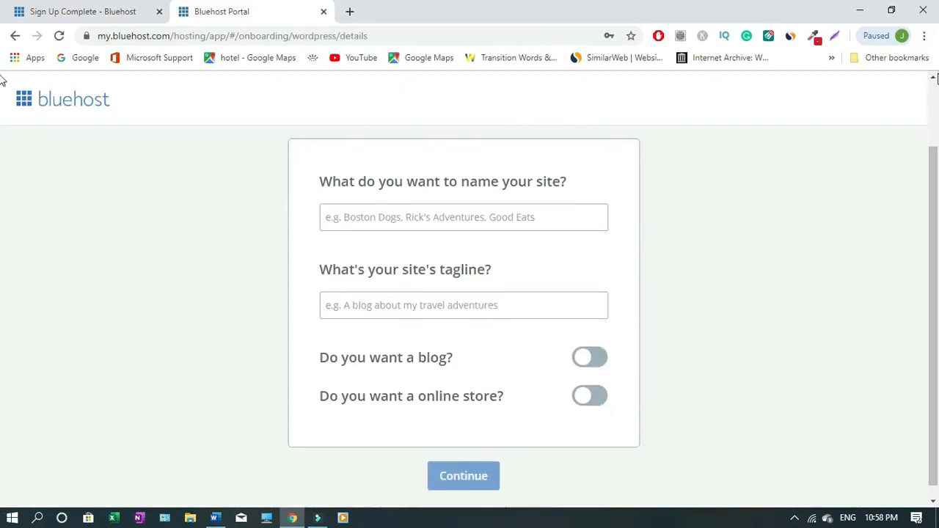
{"action": "left_click", "coordinate": [934, 78]}
{"action": "left_click", "coordinate": [936, 79]}
{"action": "left_click", "coordinate": [936, 79]}
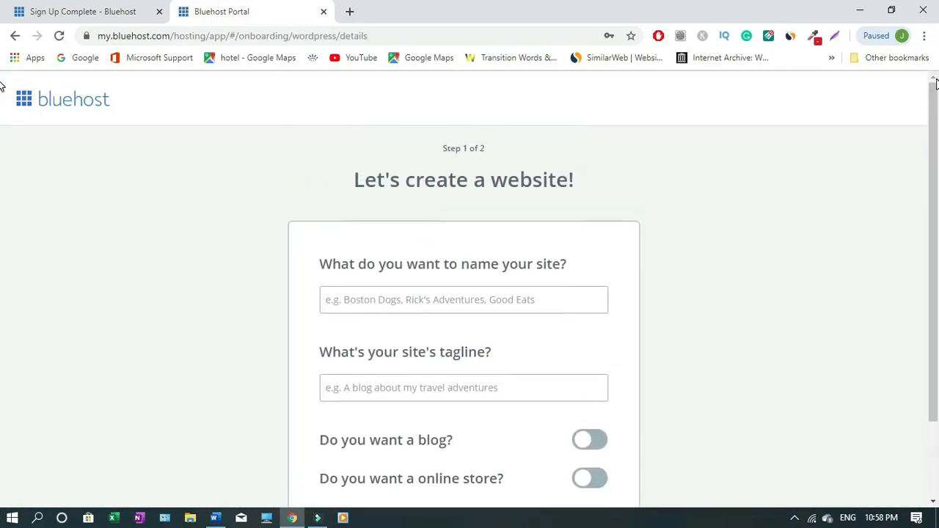
{"action": "left_click", "coordinate": [933, 504]}
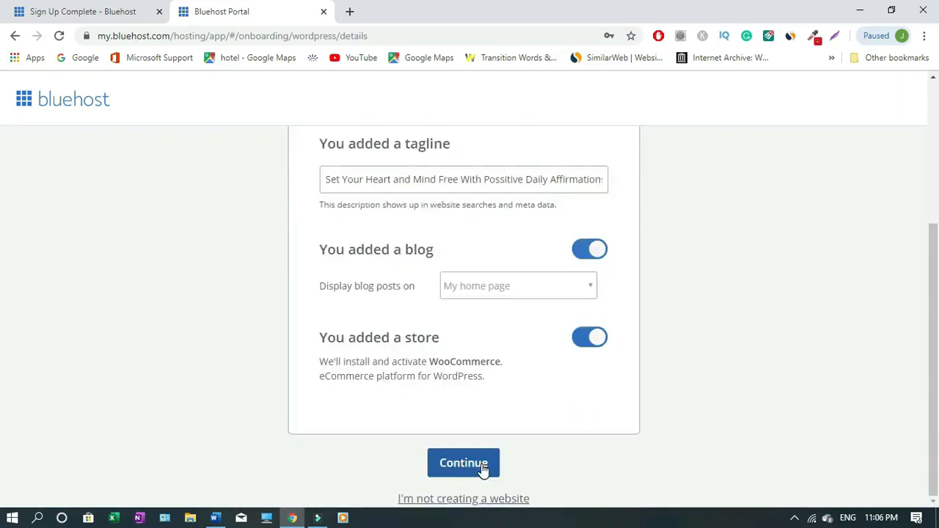
{"action": "left_click", "coordinate": [482, 467]}
Step: Choose sharing ideas, promoting a business, offering services and selling products as goals, set website comfort to the third level, and continue to theme selection
{"action": "left_click", "coordinate": [350, 318]}
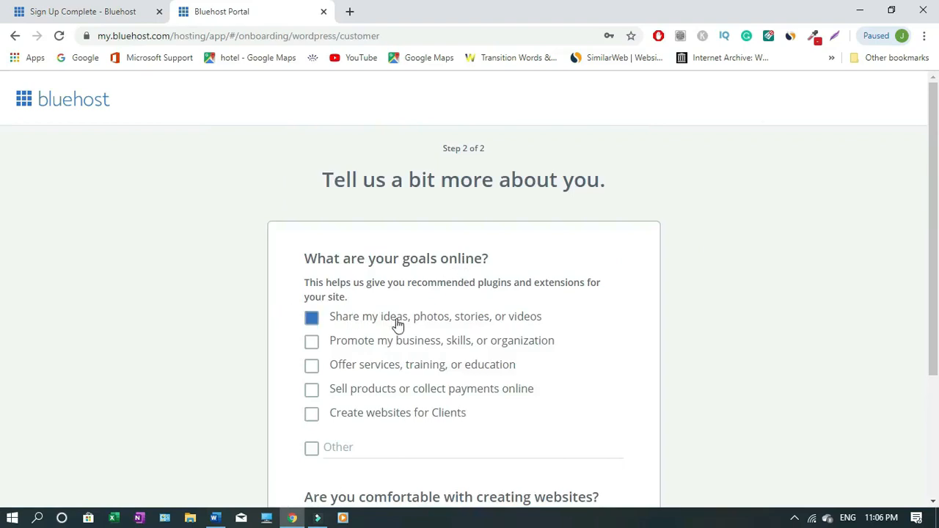
{"action": "left_click", "coordinate": [313, 322]}
{"action": "left_click", "coordinate": [311, 323]}
{"action": "left_click", "coordinate": [313, 345]}
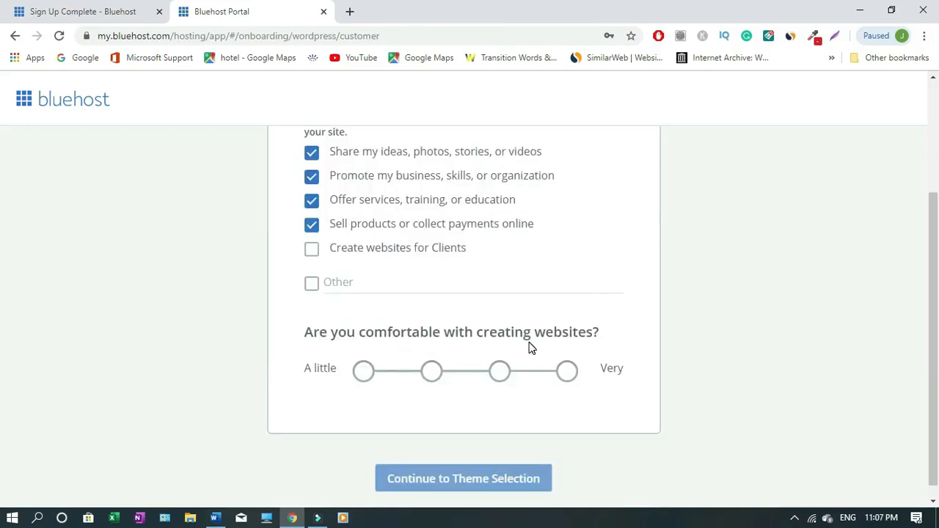
{"action": "left_click", "coordinate": [498, 374]}
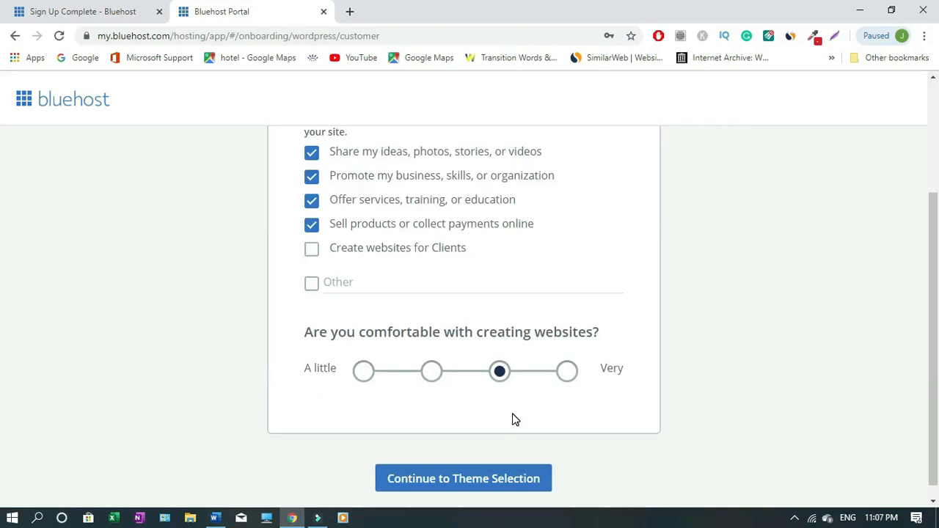
{"action": "left_click", "coordinate": [493, 481]}
Step: Skip the theme selection and view the completed setup tasks for the site
{"action": "scroll", "coordinate": [936, 504], "scroll_direction": "down", "scroll_amount": 1}
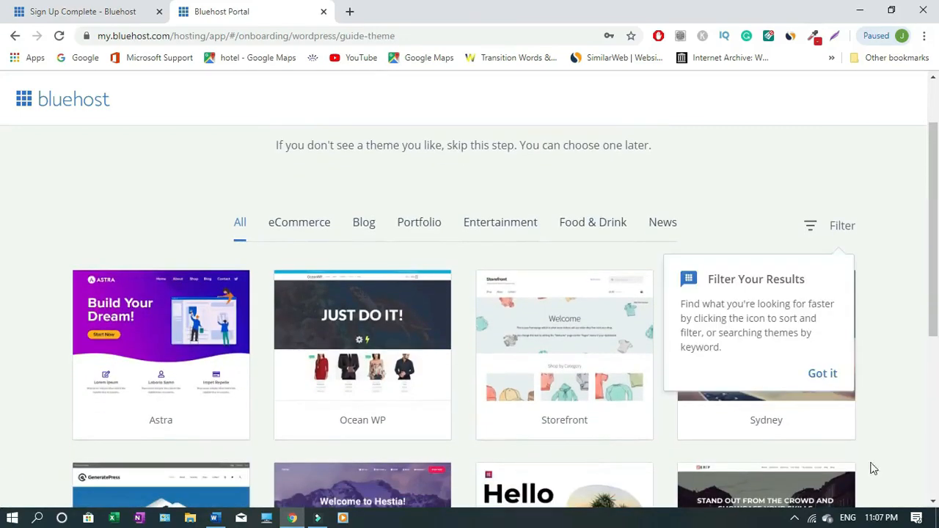
{"action": "scroll", "coordinate": [461, 439], "scroll_direction": "down", "scroll_amount": 4}
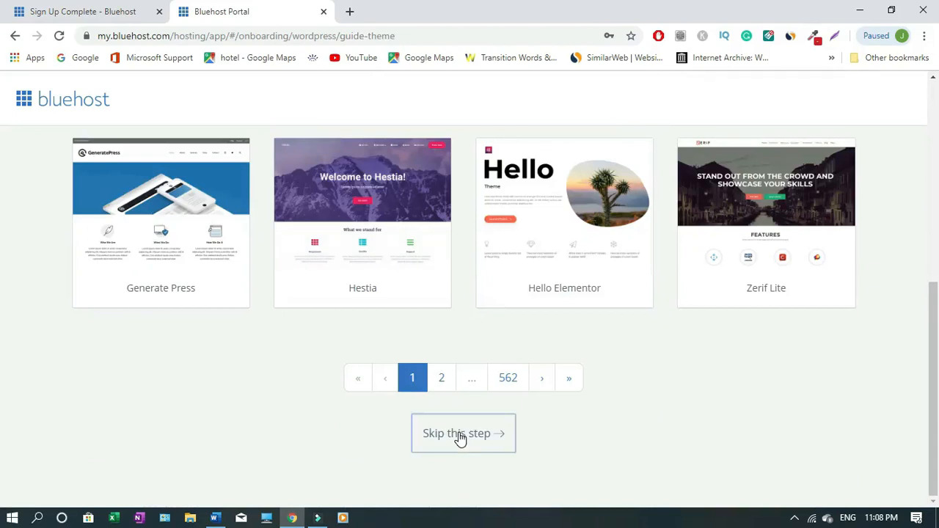
{"action": "left_click", "coordinate": [460, 438]}
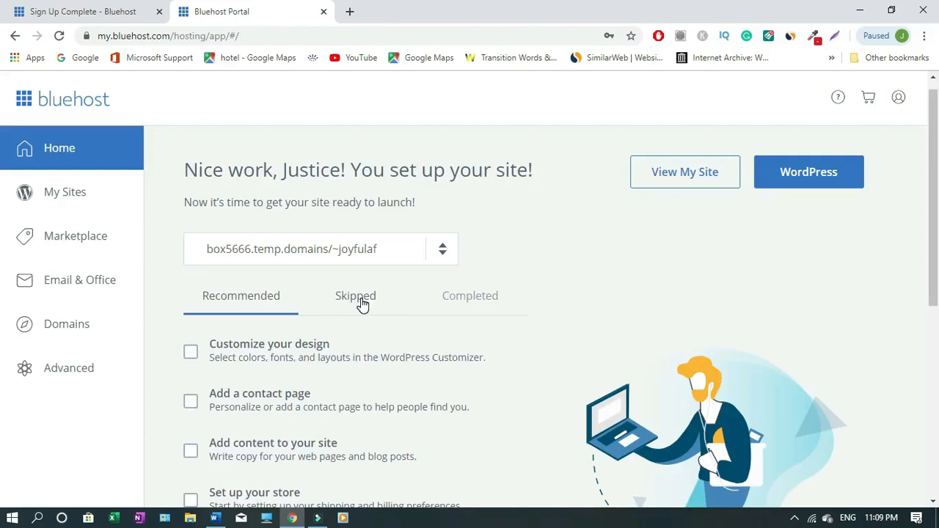
{"action": "left_click", "coordinate": [470, 295]}
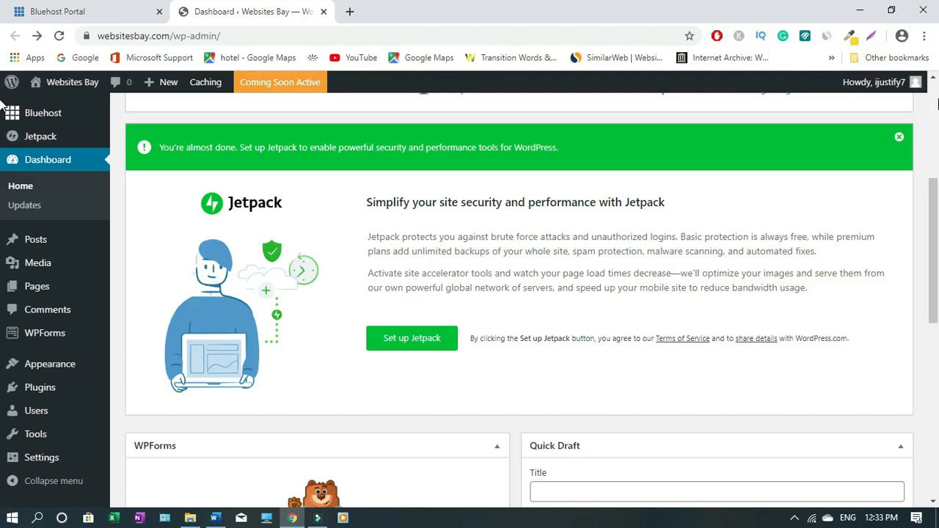
Step: Look over the WordPress dashboard, examining the welcome, Jetpack, WPForms and Quick Draft sections and the admin menu
{"action": "scroll", "coordinate": [3, 99], "scroll_direction": "up", "scroll_amount": 4}
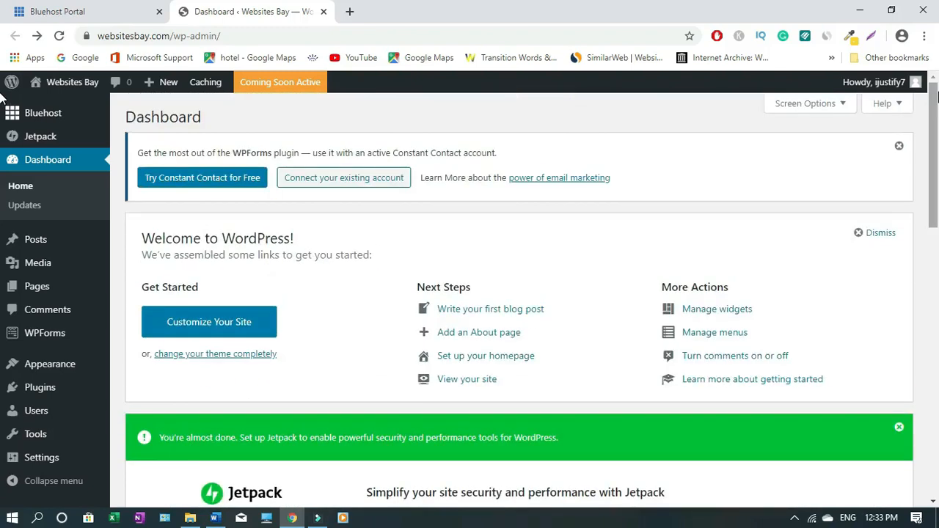
{"action": "scroll", "coordinate": [3, 99], "scroll_direction": "down", "scroll_amount": 2}
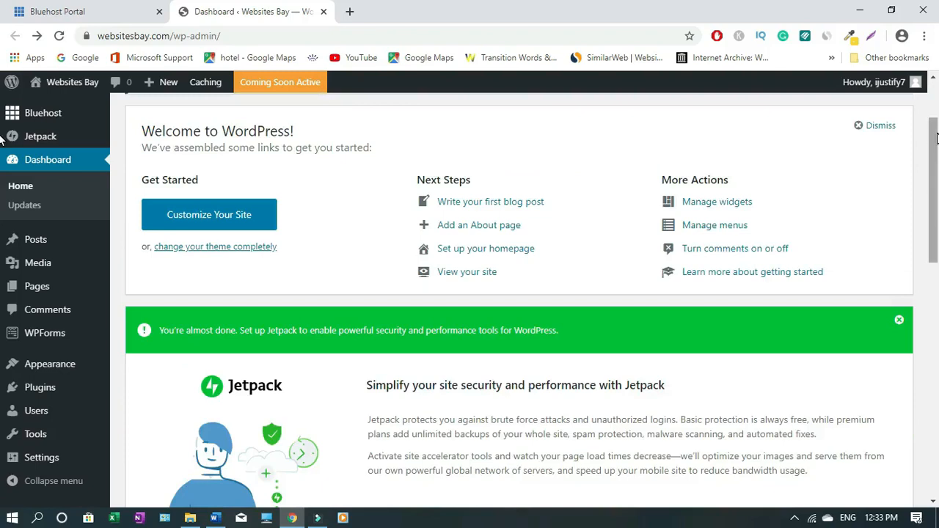
{"action": "scroll", "coordinate": [2, 142], "scroll_direction": "up", "scroll_amount": 2}
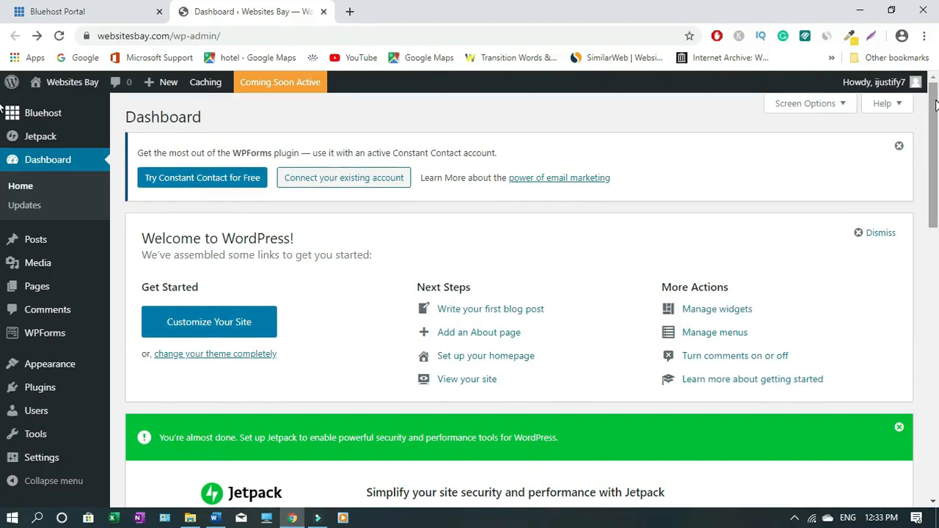
{"action": "scroll", "coordinate": [2, 117], "scroll_direction": "down", "scroll_amount": 2}
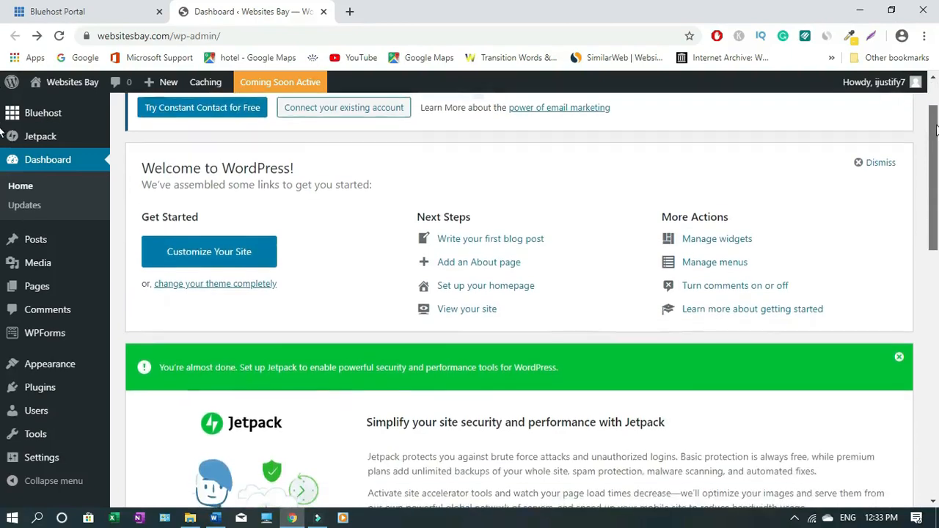
{"action": "left_click_drag", "start_coordinate": [937, 150], "coordinate": [936, 306]}
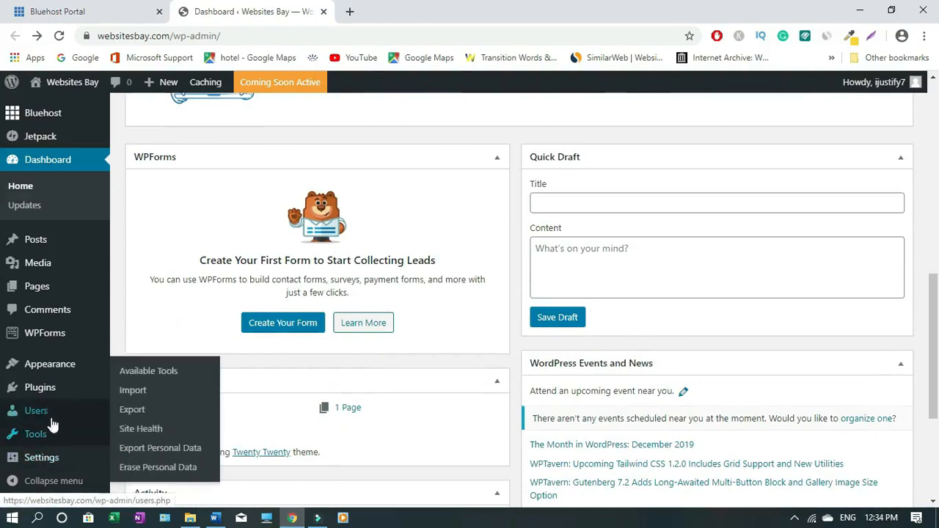
Step: Set a new account password in the user profile and update the profile
{"action": "mouse_move", "coordinate": [52, 416]}
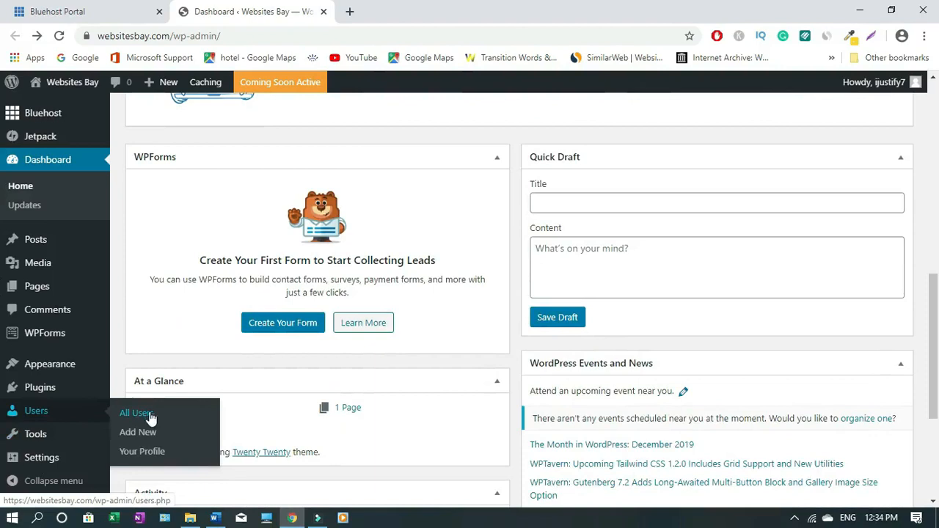
{"action": "left_click", "coordinate": [141, 452]}
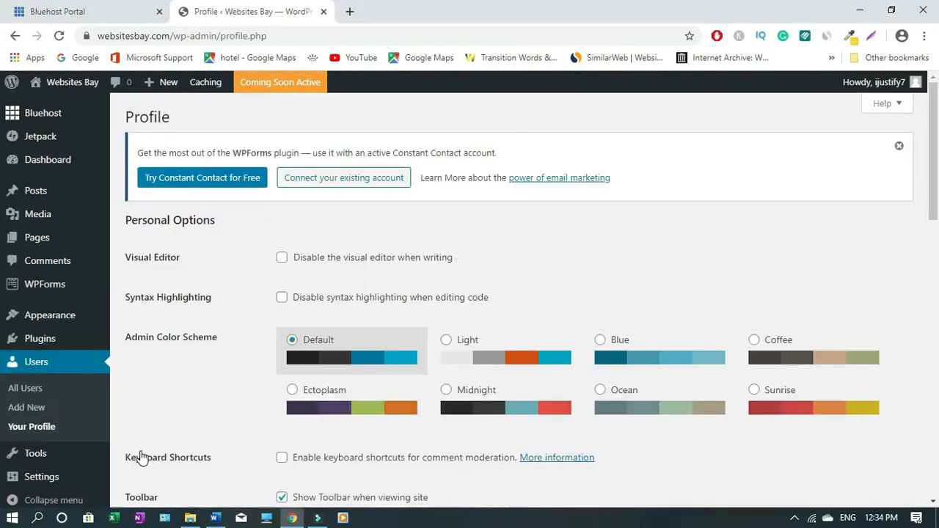
{"action": "left_click_drag", "start_coordinate": [937, 134], "coordinate": [937, 416]}
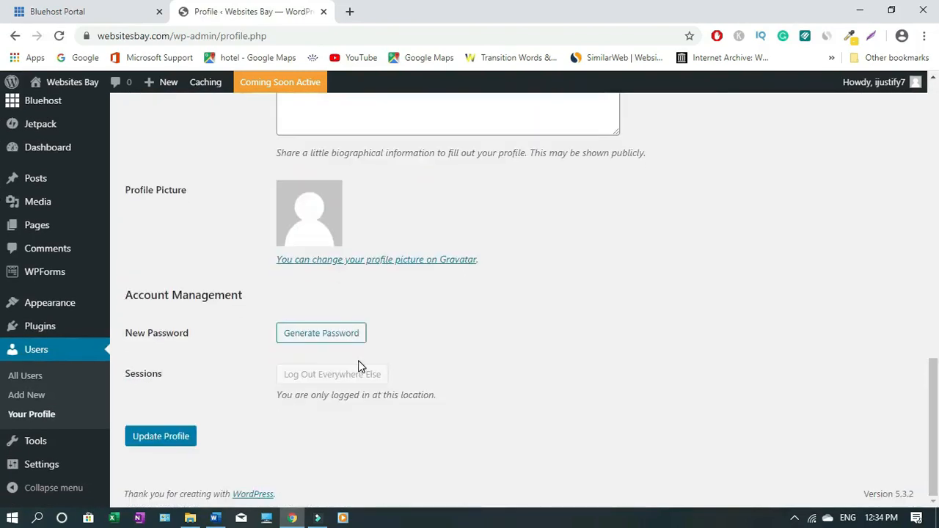
{"action": "left_click", "coordinate": [320, 338]}
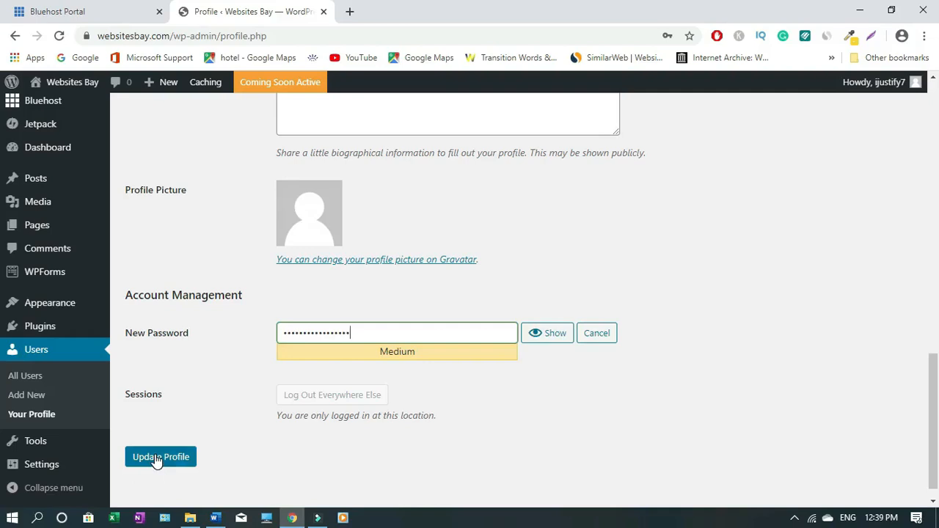
{"action": "left_click", "coordinate": [156, 458]}
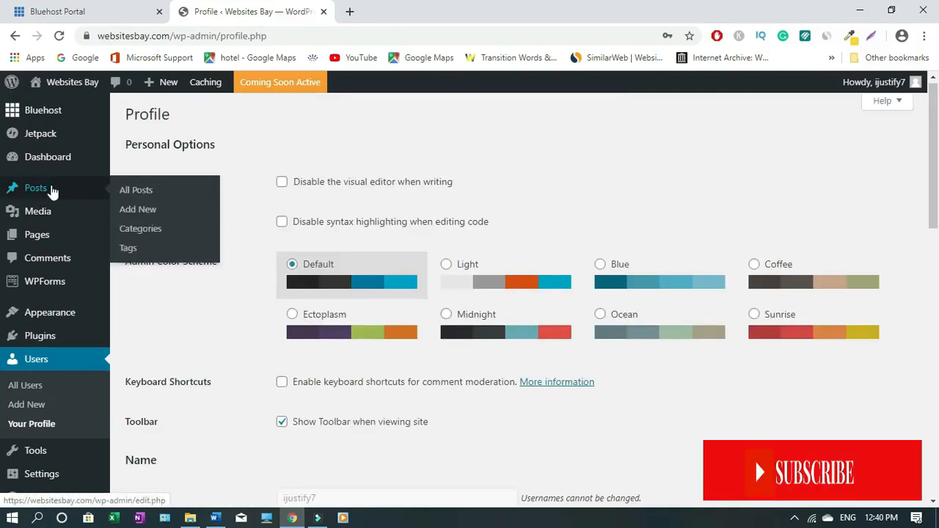
Step: Move the default "Hello world!" post to the Trash
{"action": "left_click", "coordinate": [129, 195]}
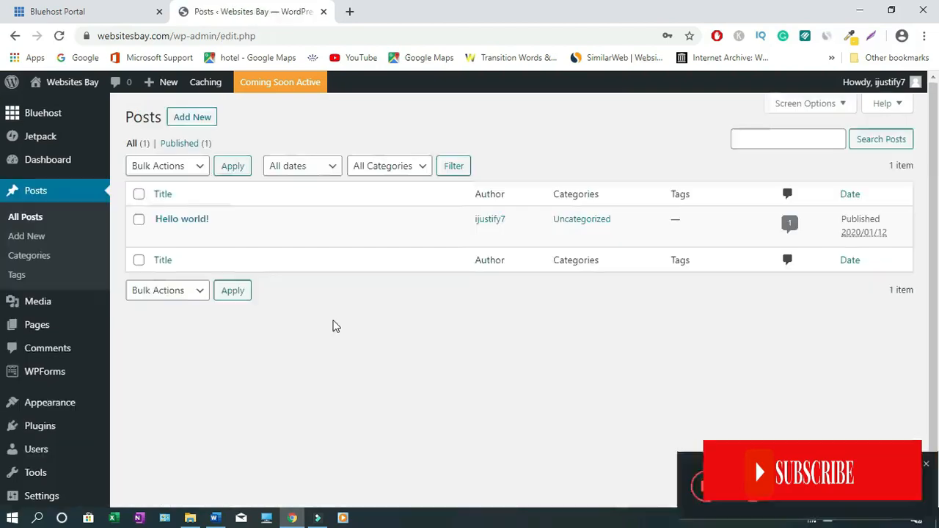
{"action": "left_click", "coordinate": [138, 195]}
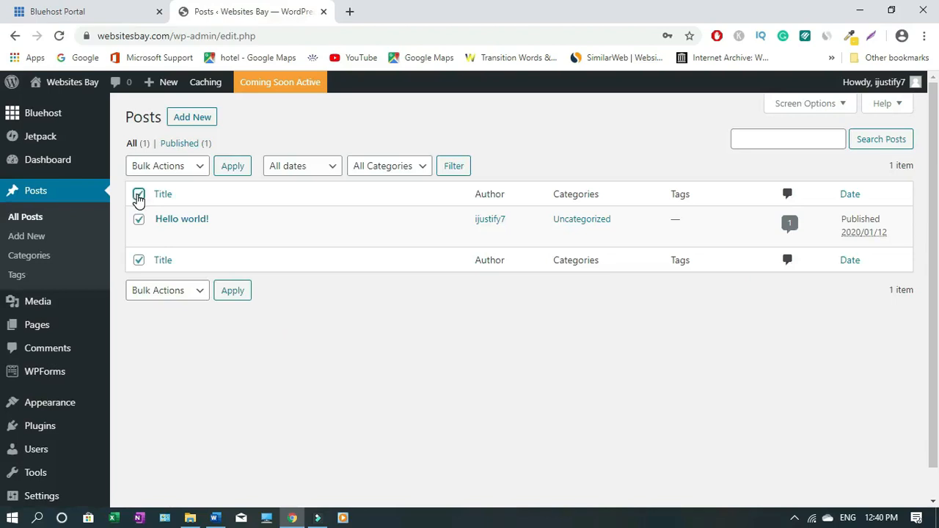
{"action": "left_click", "coordinate": [200, 168]}
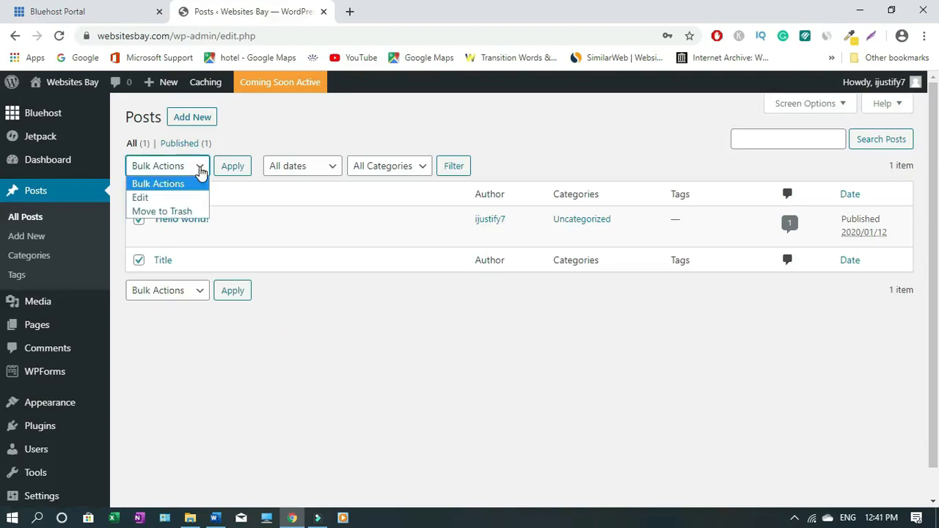
{"action": "left_click", "coordinate": [167, 213]}
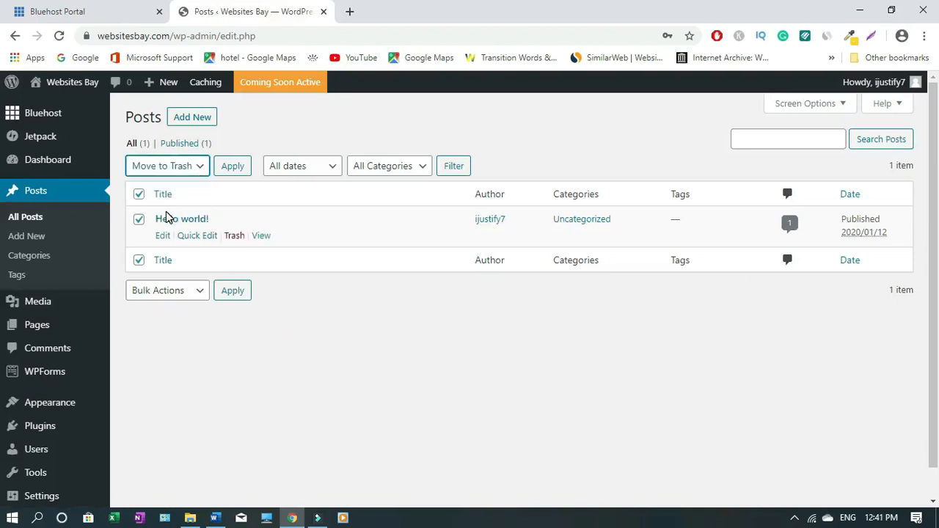
{"action": "left_click", "coordinate": [235, 237]}
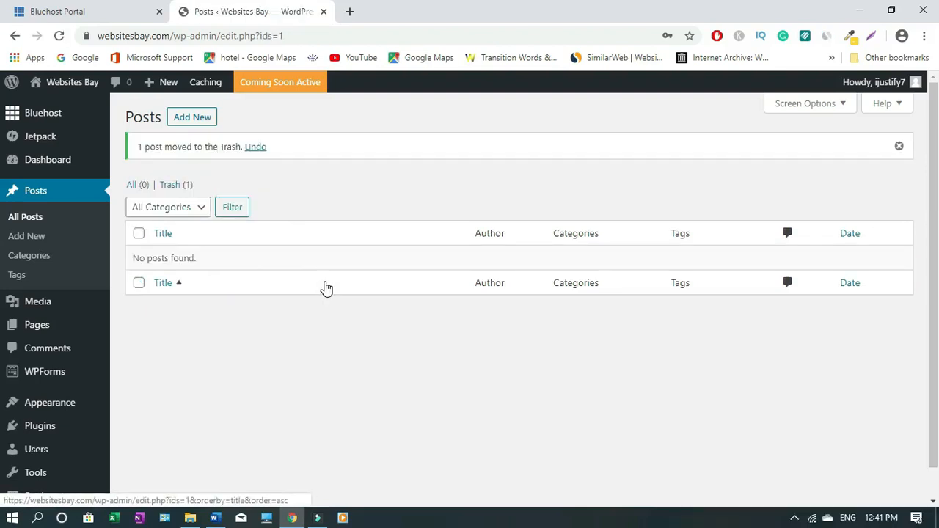
Step: Move the existing page other than the Privacy Policy draft to the Trash
{"action": "mouse_move", "coordinate": [41, 328]}
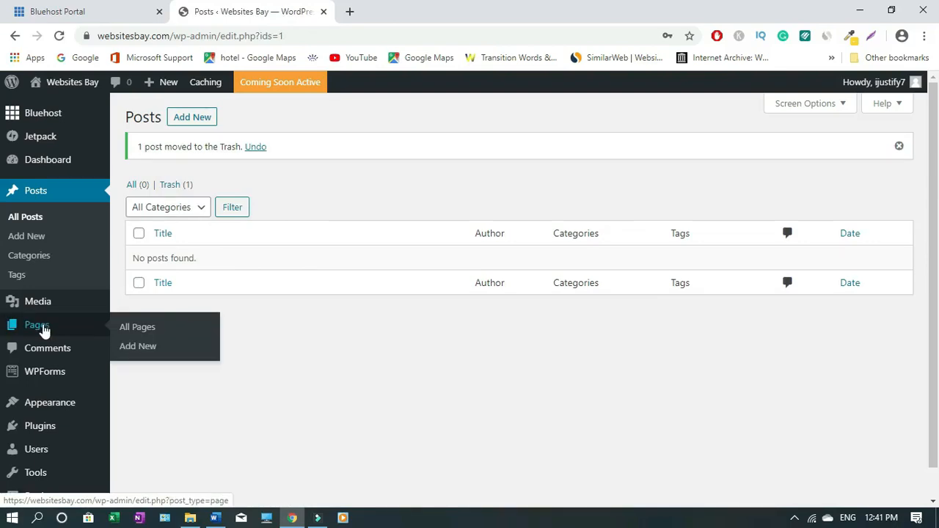
{"action": "left_click", "coordinate": [142, 330]}
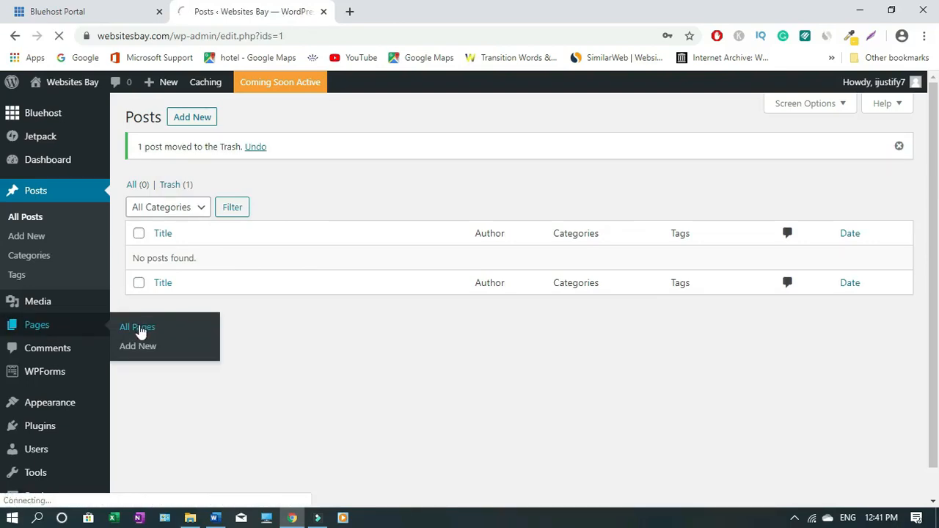
{"action": "left_click", "coordinate": [235, 281]}
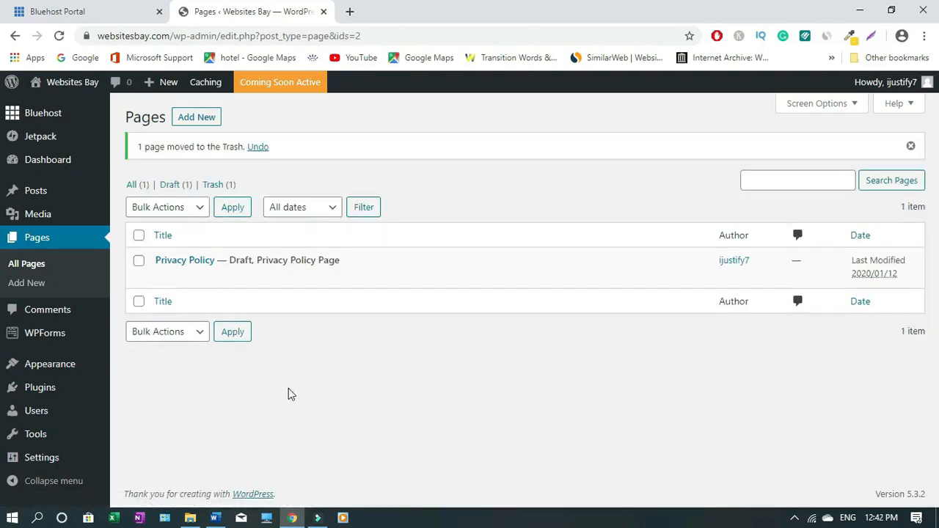
Step: Open the site's general settings
{"action": "mouse_move", "coordinate": [49, 459]}
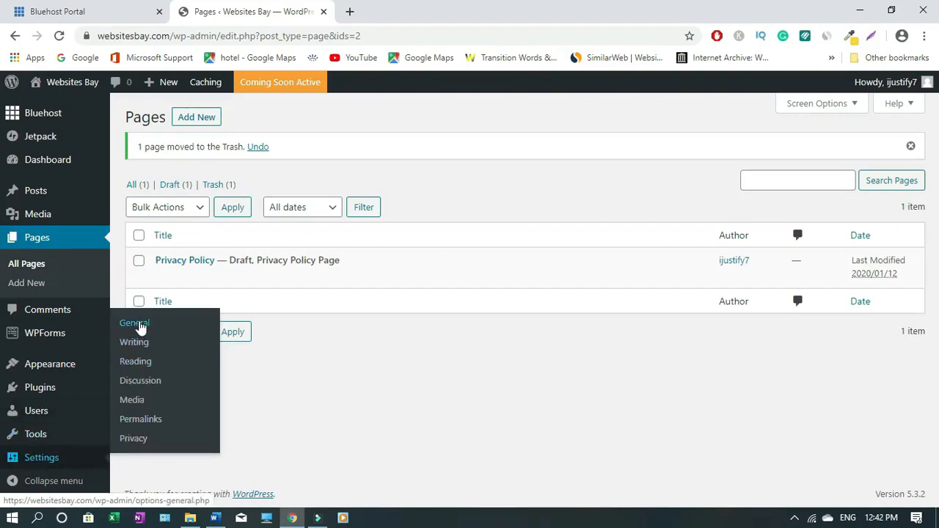
{"action": "left_click", "coordinate": [140, 327]}
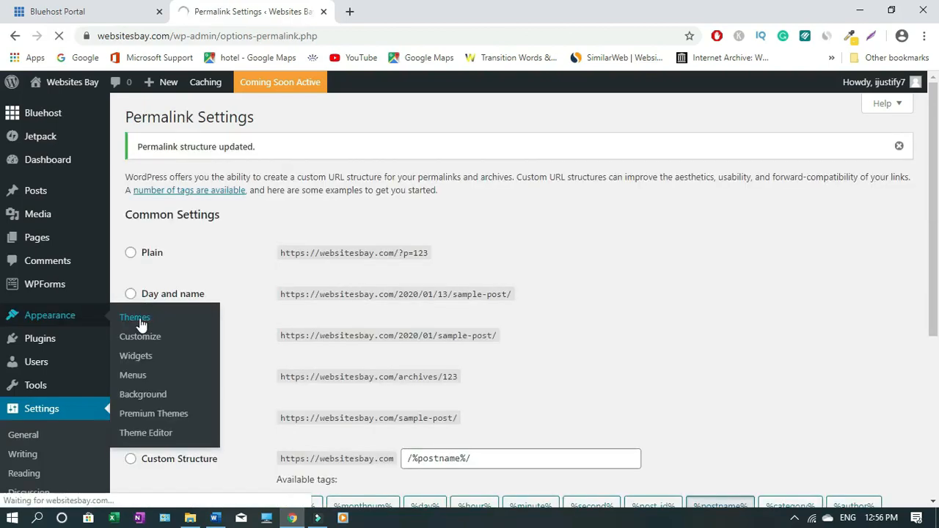
Step: Activate the Twenty Sixteen theme from the installed themes
{"action": "left_click", "coordinate": [139, 322]}
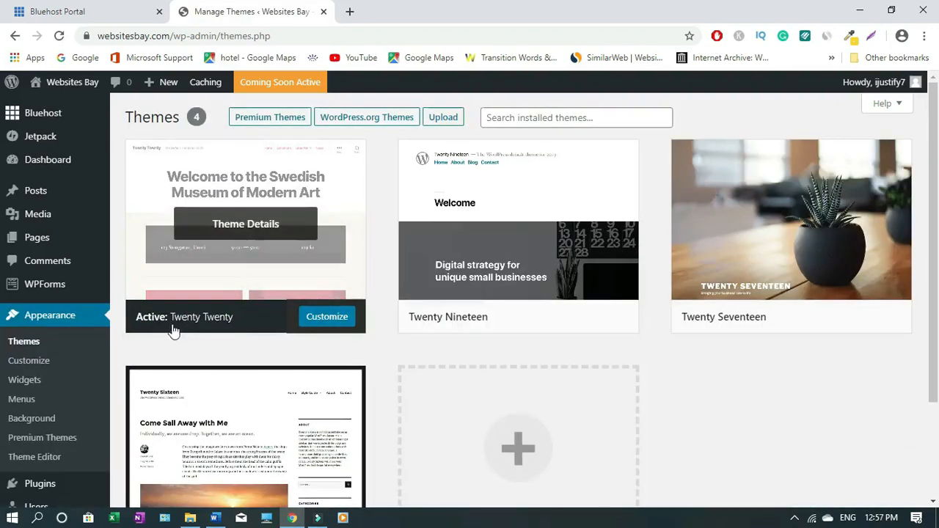
{"action": "scroll", "coordinate": [262, 419], "scroll_direction": "down", "scroll_amount": 2}
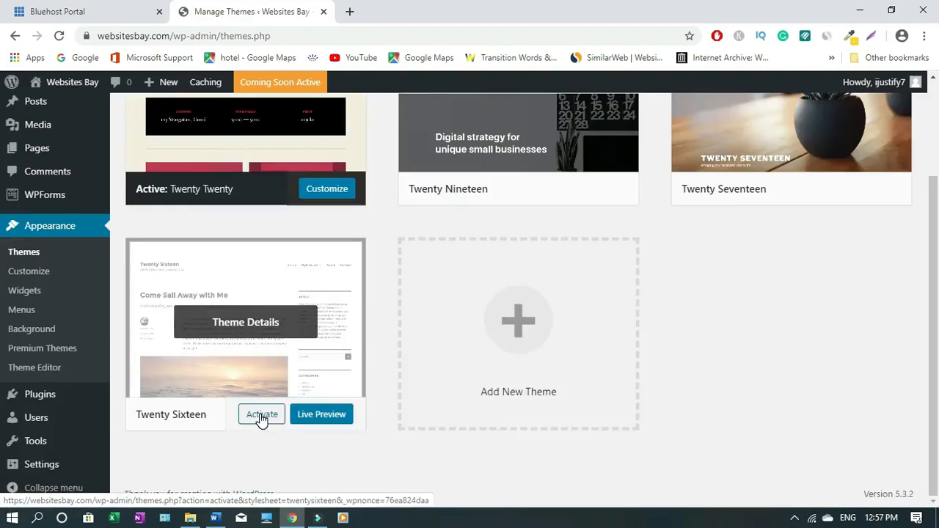
{"action": "left_click", "coordinate": [256, 417]}
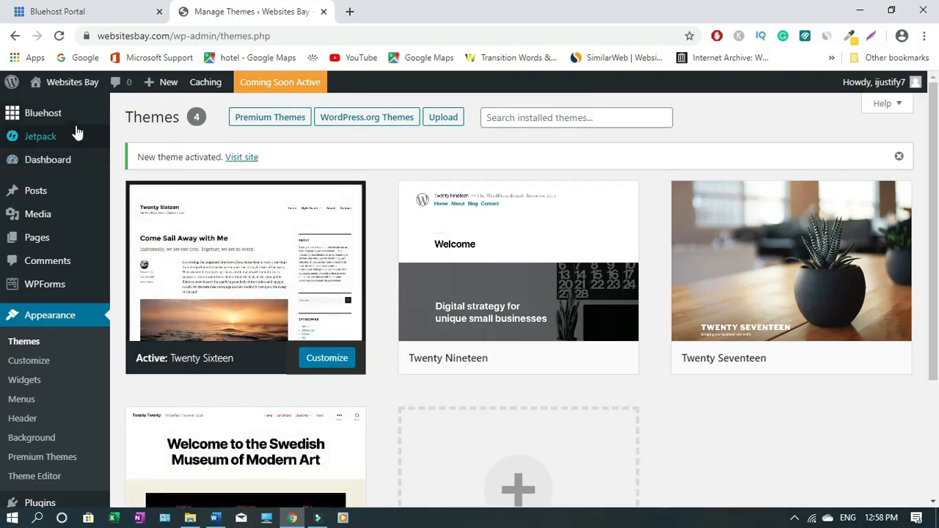
Step: View the live site in a new browser tab to check the new theme's front page, and close that tab
{"action": "mouse_move", "coordinate": [71, 91]}
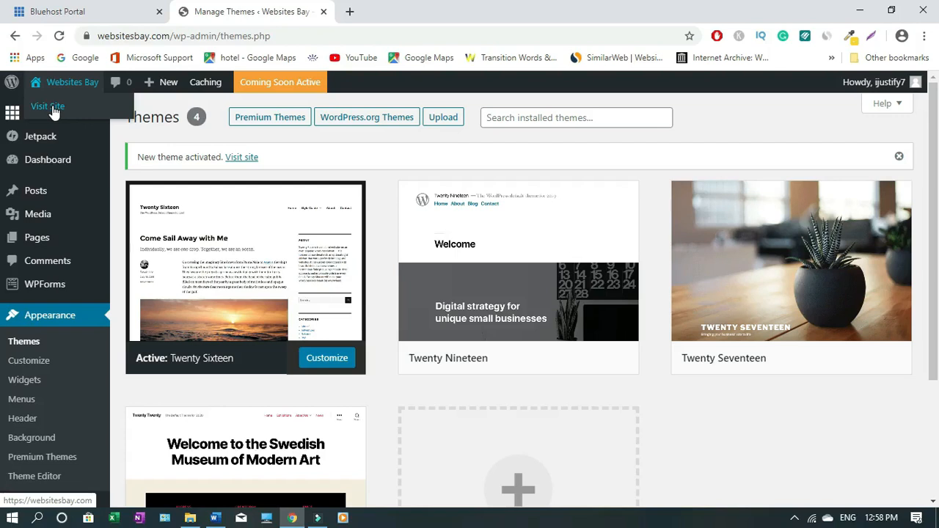
{"action": "right_click", "coordinate": [53, 110]}
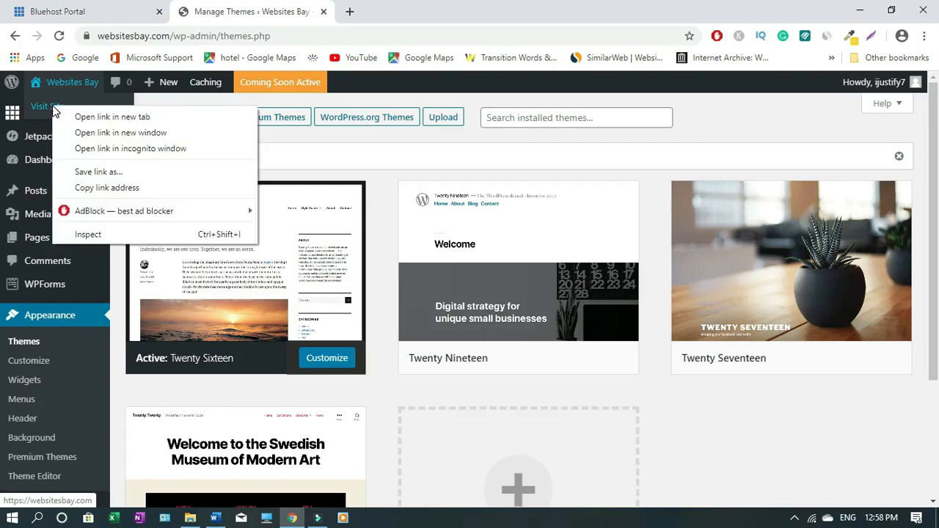
{"action": "left_click", "coordinate": [88, 119]}
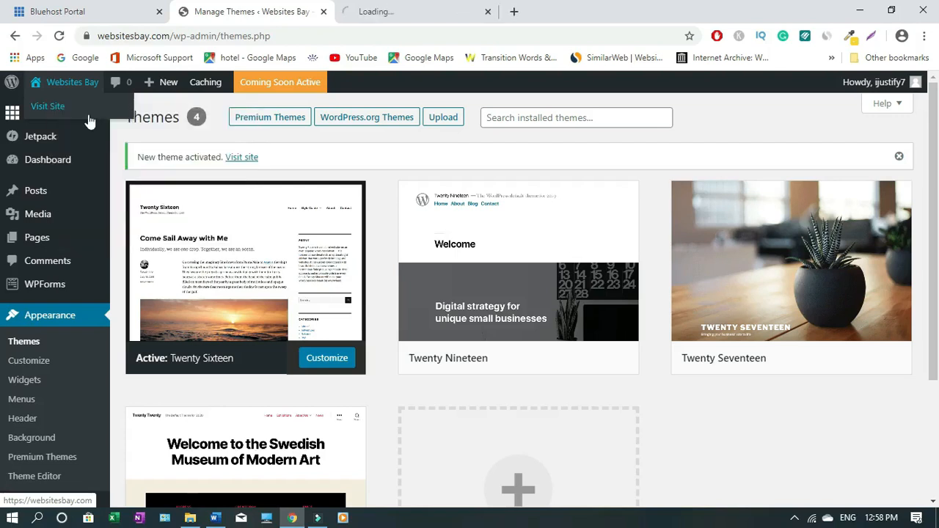
{"action": "left_click", "coordinate": [393, 10]}
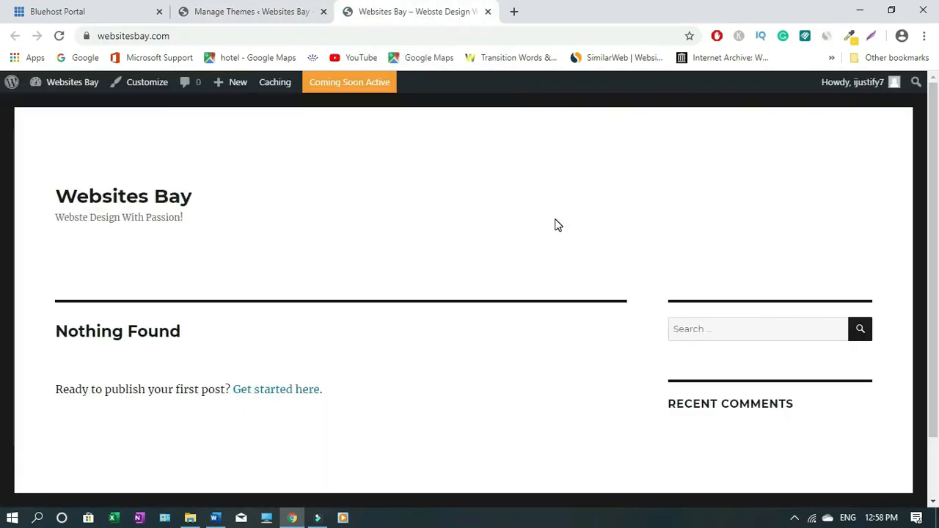
{"action": "left_click_drag", "start_coordinate": [938, 183], "coordinate": [936, 158]}
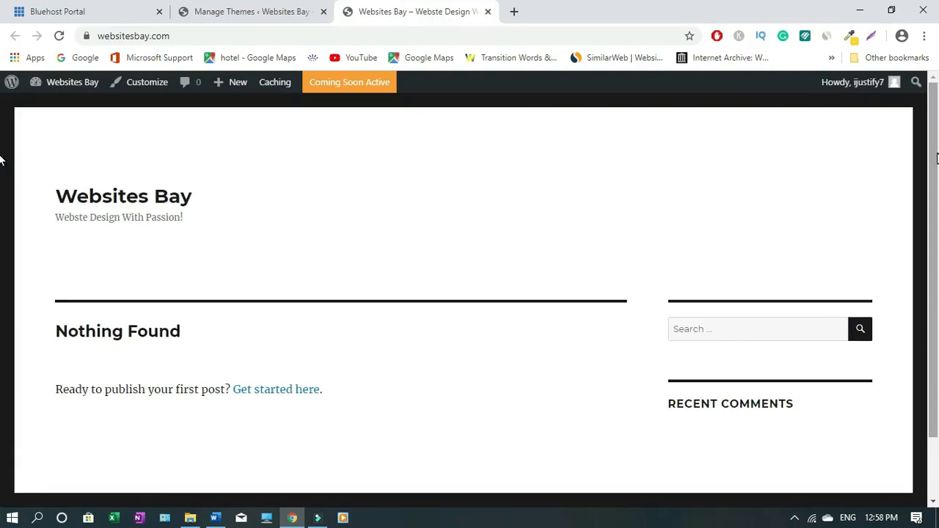
{"action": "key", "text": "ctrl+w"}
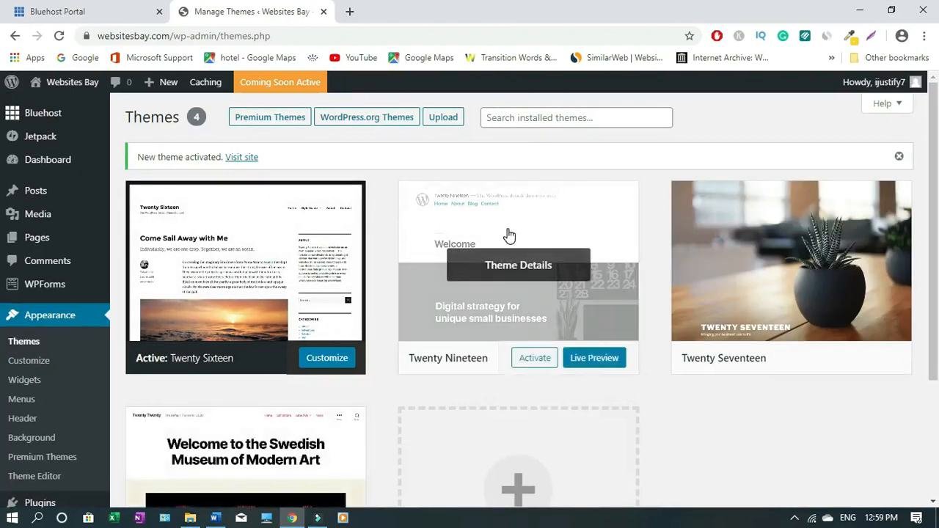
Step: Delete the unused Twenty Nineteen theme
{"action": "left_click", "coordinate": [508, 235]}
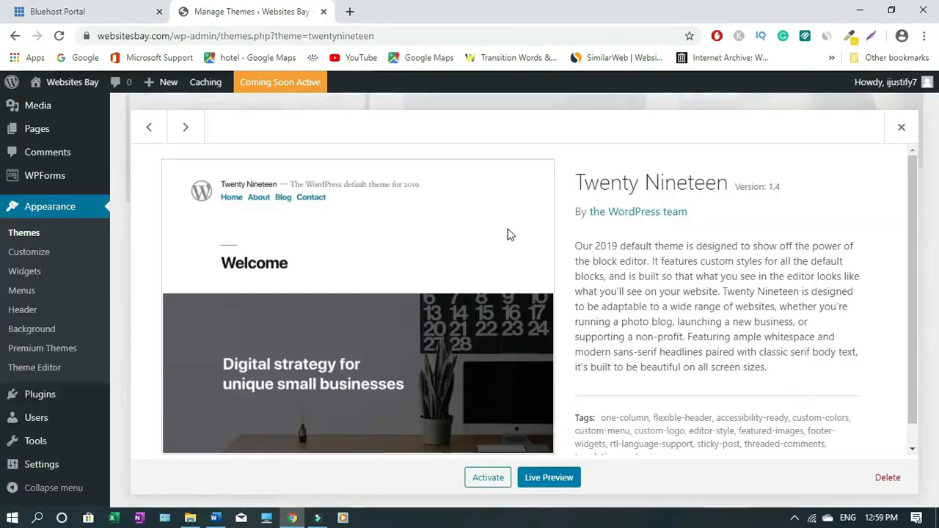
{"action": "left_click", "coordinate": [912, 449]}
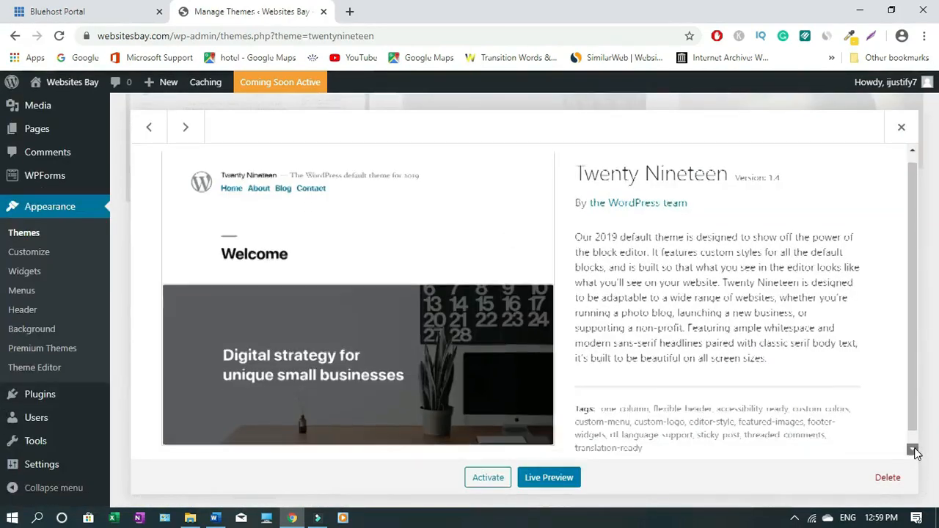
{"action": "left_click", "coordinate": [888, 478]}
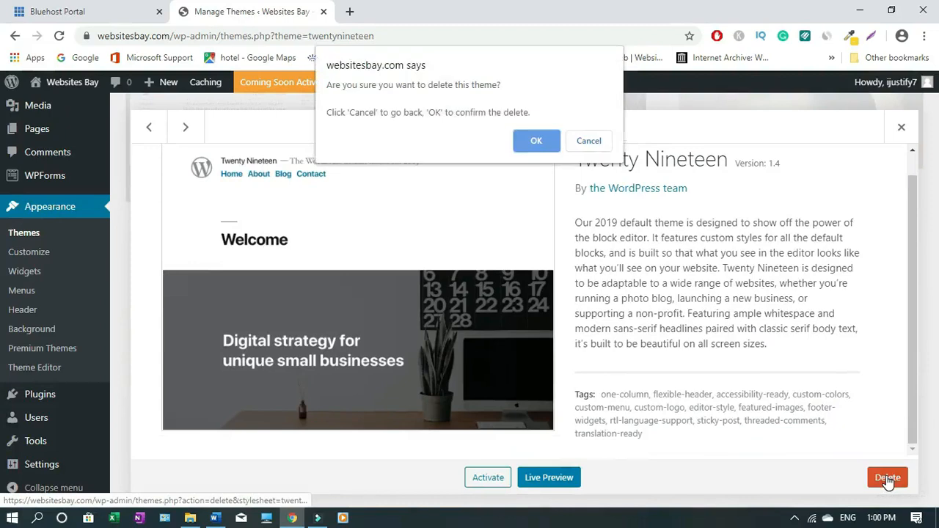
{"action": "left_click", "coordinate": [550, 147]}
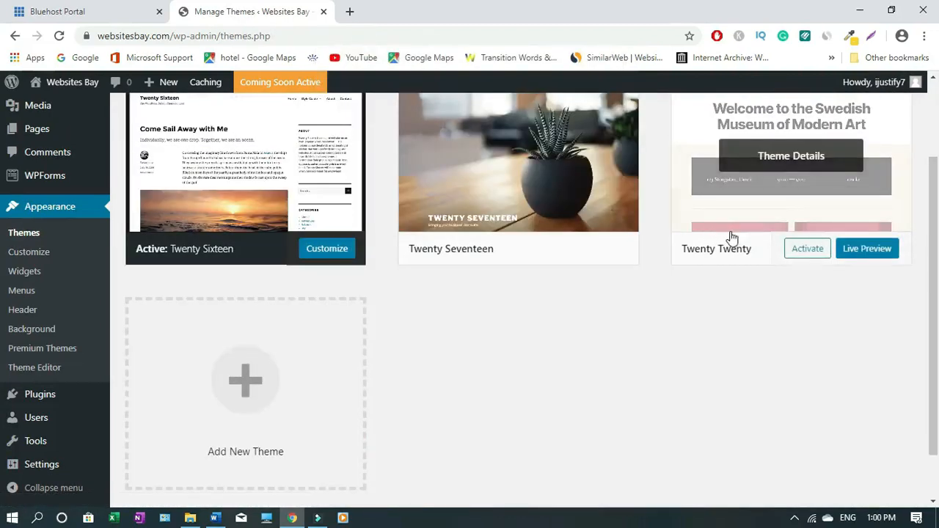
Step: Delete the unused Twenty Seventeen theme
{"action": "left_click", "coordinate": [537, 177]}
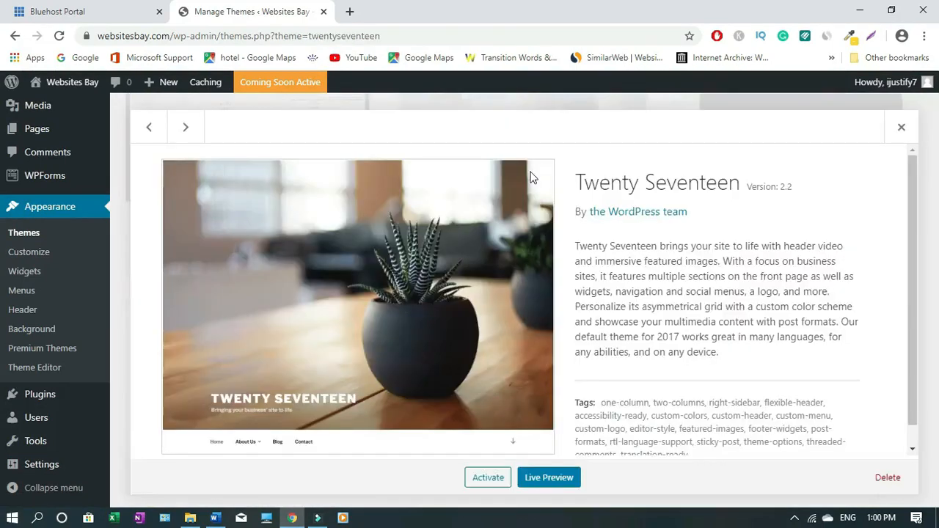
{"action": "left_click", "coordinate": [888, 478]}
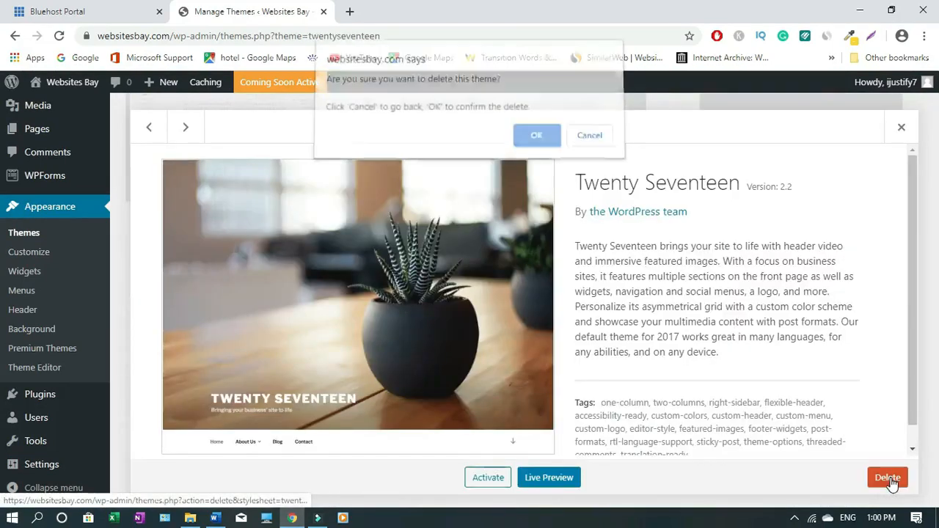
{"action": "left_click", "coordinate": [535, 141]}
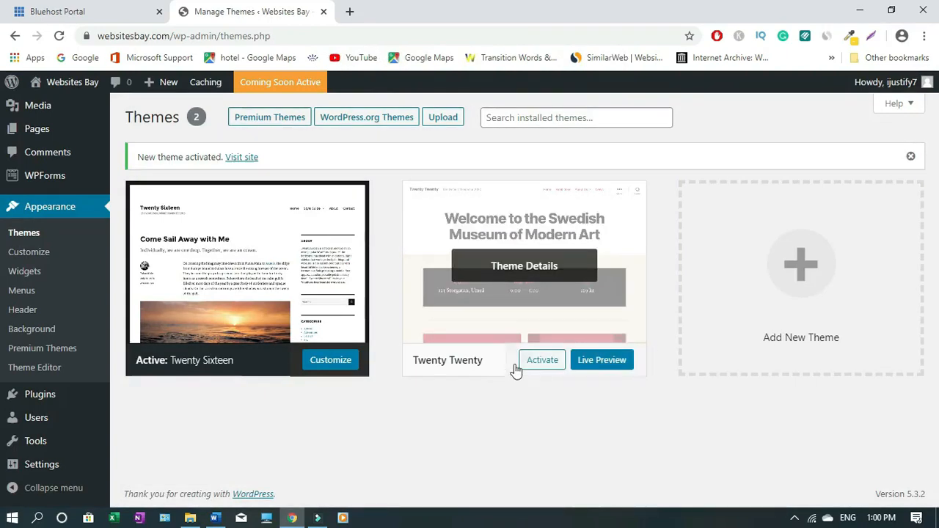
Step: Delete the unused Twenty Twenty theme, leaving only Twenty Sixteen installed
{"action": "left_click", "coordinate": [558, 267]}
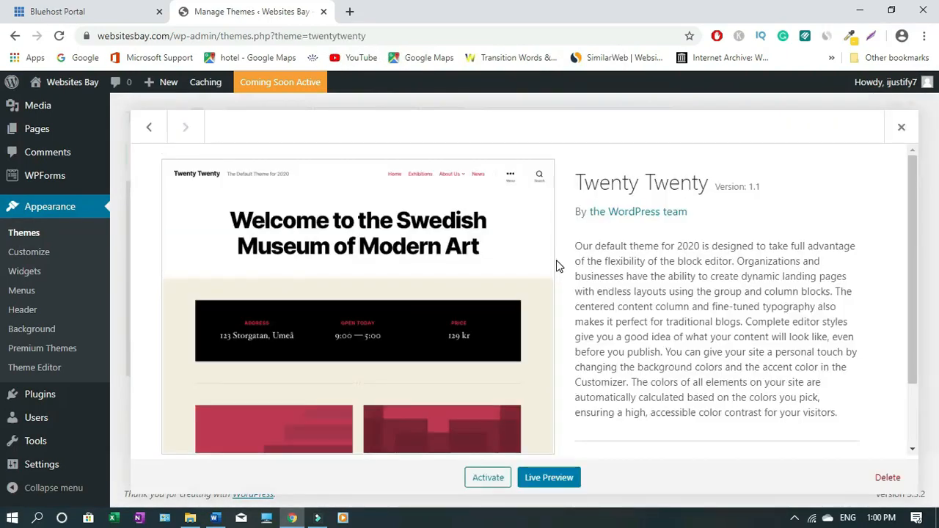
{"action": "scroll", "coordinate": [916, 429], "scroll_direction": "down", "scroll_amount": 2}
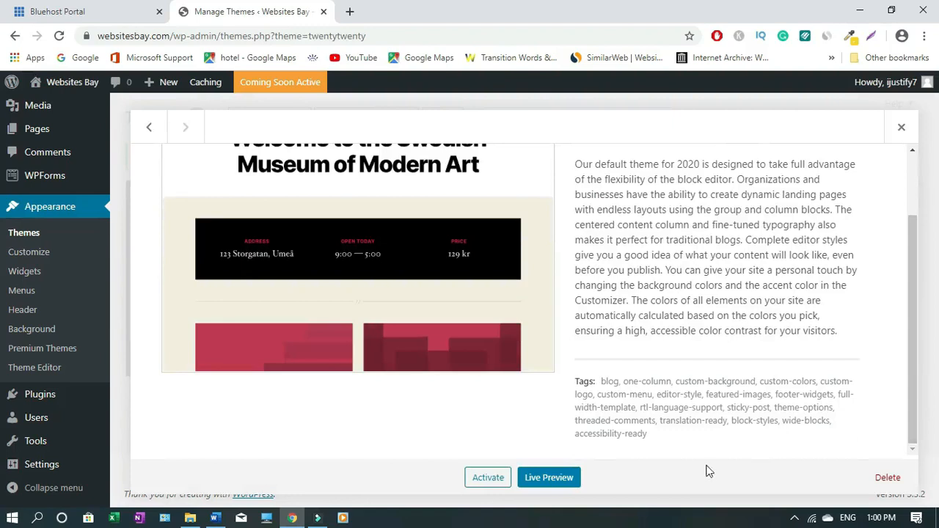
{"action": "left_click", "coordinate": [888, 477]}
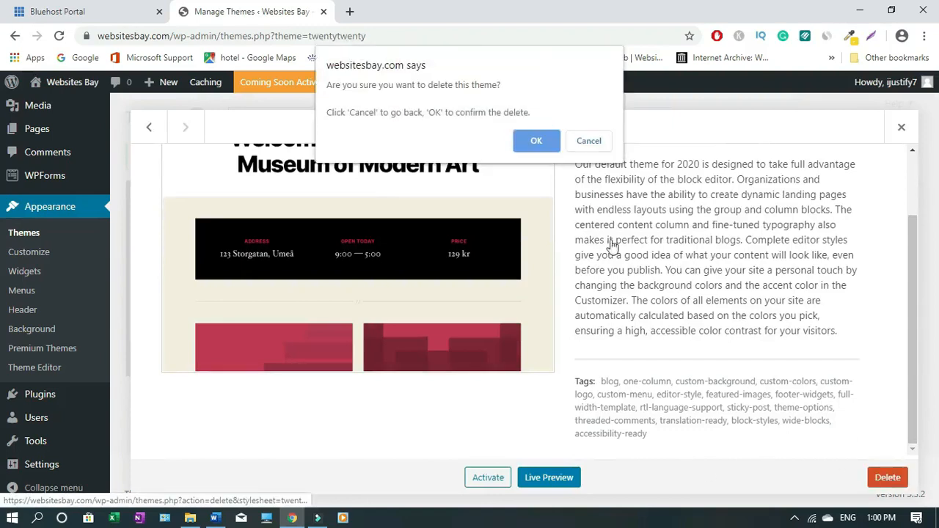
{"action": "left_click", "coordinate": [536, 137]}
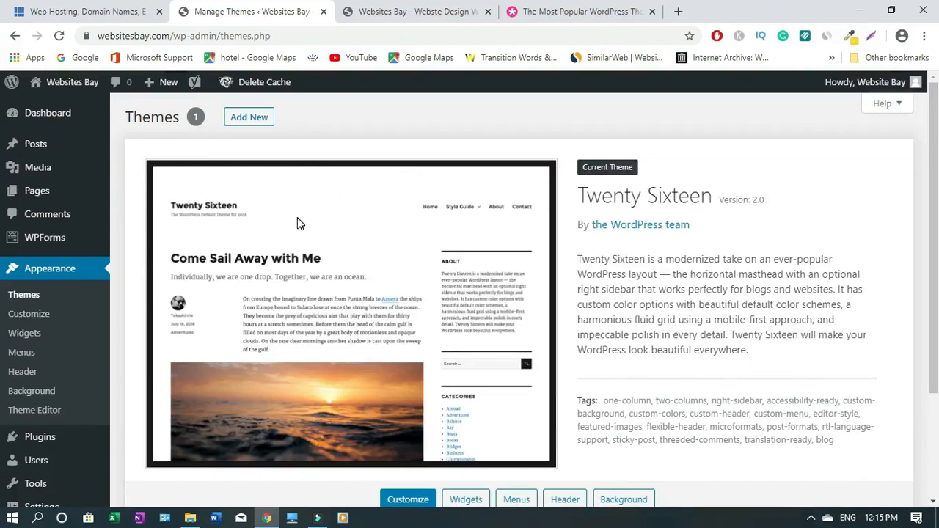
Step: Open the form for uploading a new theme as a .zip file
{"action": "left_click", "coordinate": [250, 118]}
{"action": "left_click", "coordinate": [254, 119]}
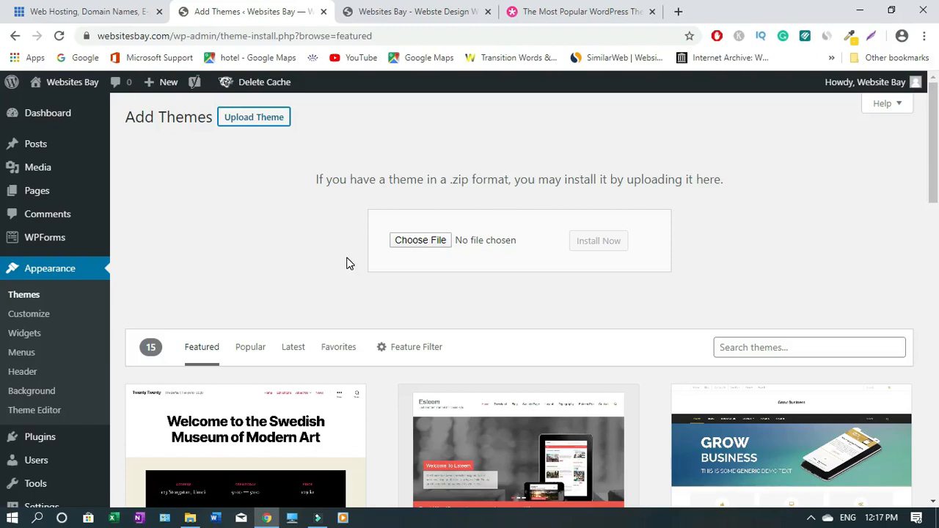
Step: Switch to the Elegant Themes site and look over the member login form with its username and password fields
{"action": "left_click", "coordinate": [573, 10]}
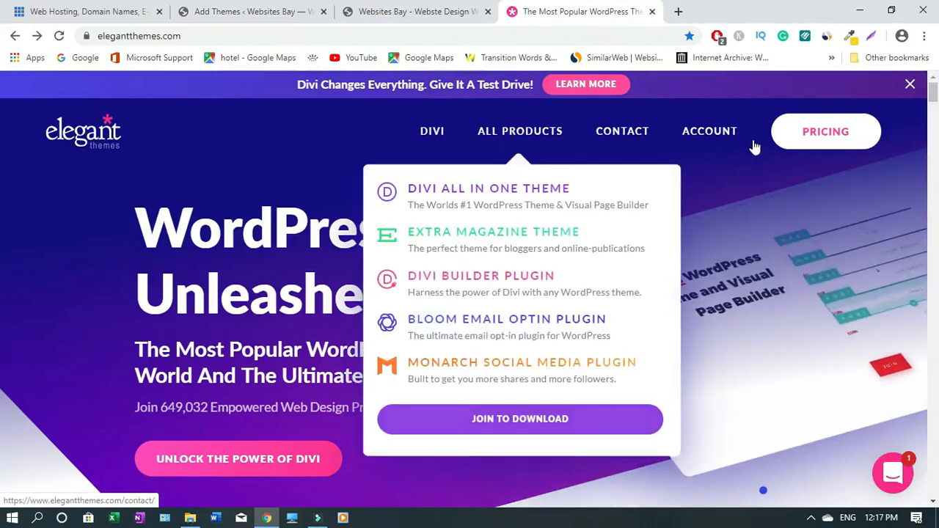
{"action": "mouse_move", "coordinate": [709, 143]}
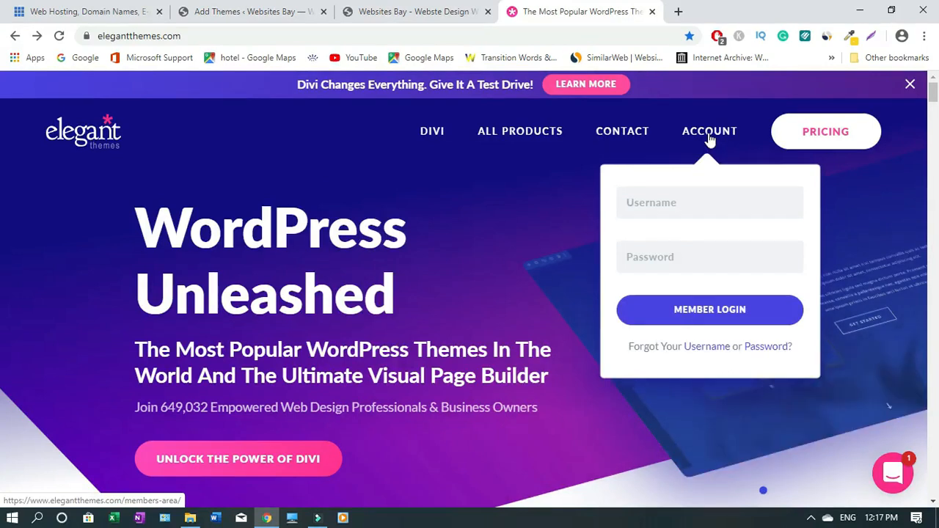
{"action": "left_click", "coordinate": [670, 204]}
{"action": "left_click", "coordinate": [670, 247]}
{"action": "left_click", "coordinate": [667, 205]}
{"action": "left_click", "coordinate": [671, 253]}
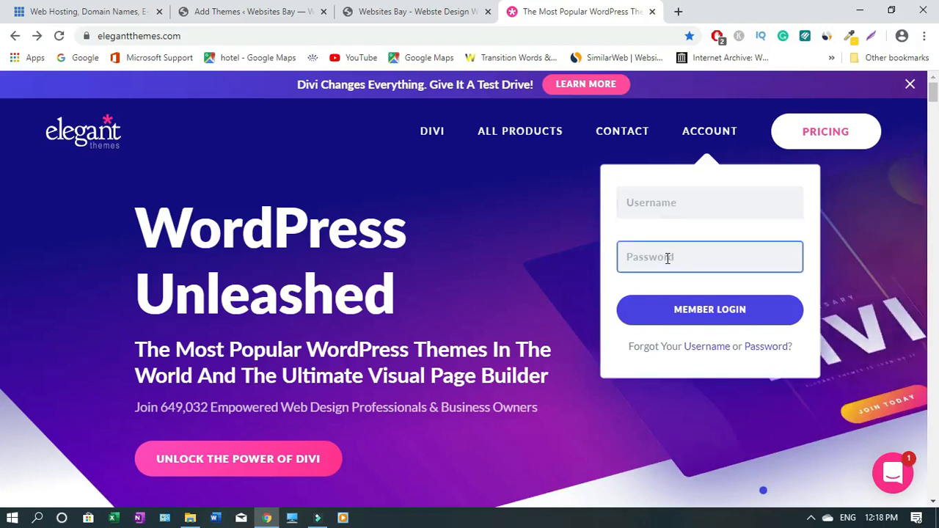
{"action": "left_click", "coordinate": [695, 311]}
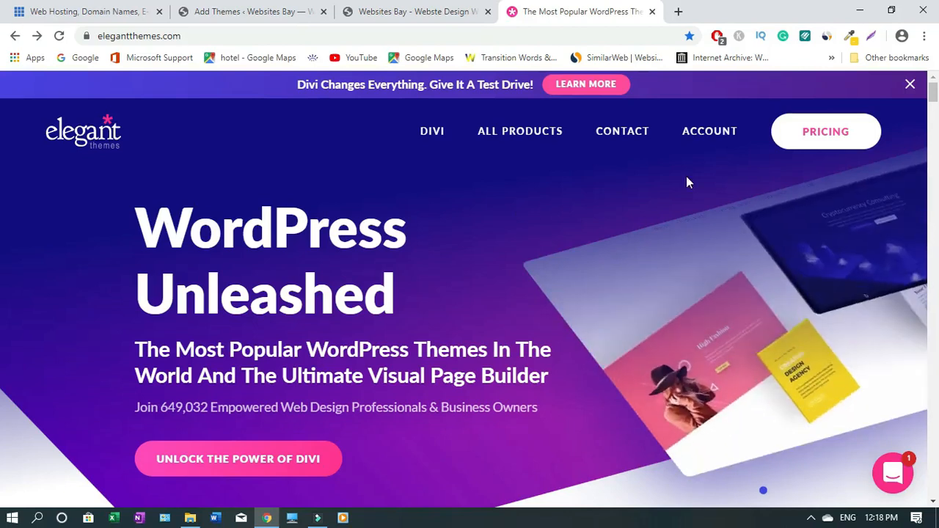
Step: Open the Elegant Themes pricing page and start signing up for the Lifetime Access plan
{"action": "left_click", "coordinate": [847, 139]}
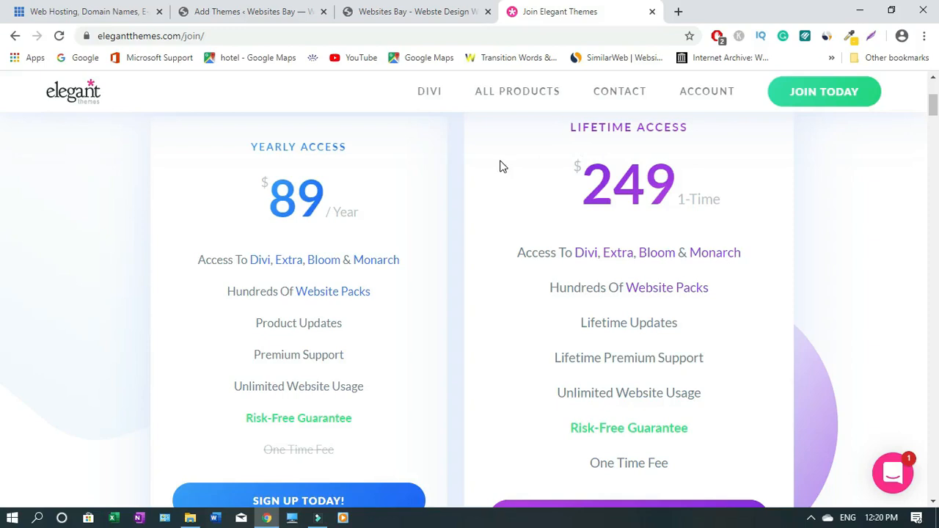
{"action": "scroll", "coordinate": [296, 455], "scroll_direction": "down", "scroll_amount": 1}
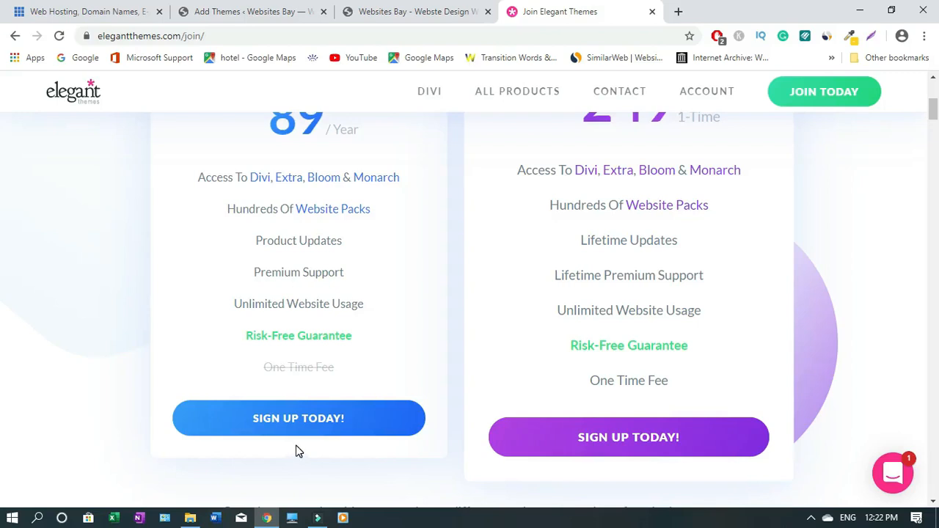
{"action": "left_click", "coordinate": [602, 448]}
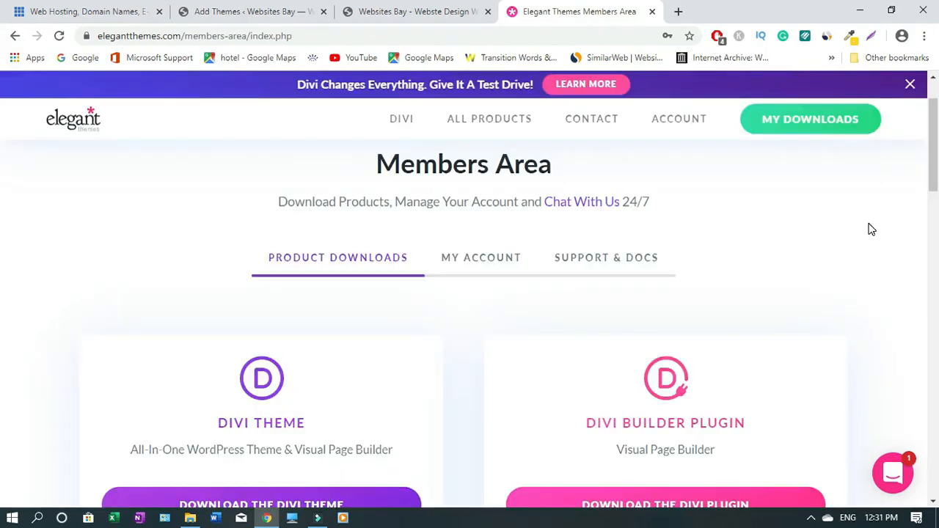
Step: Review the product downloads in the Elegant Themes members area and locate Divi.zip in the Downloads folder
{"action": "left_click_drag", "start_coordinate": [935, 176], "coordinate": [936, 306]}
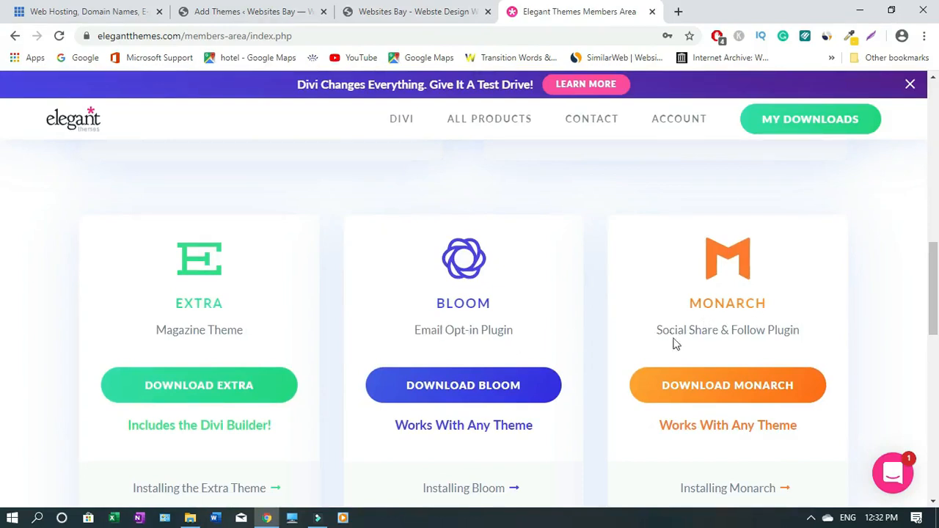
{"action": "mouse_move", "coordinate": [937, 299]}
{"action": "left_mouse_down"}
{"action": "mouse_move", "coordinate": [937, 390]}
{"action": "mouse_move", "coordinate": [938, 309]}
{"action": "left_mouse_up"}
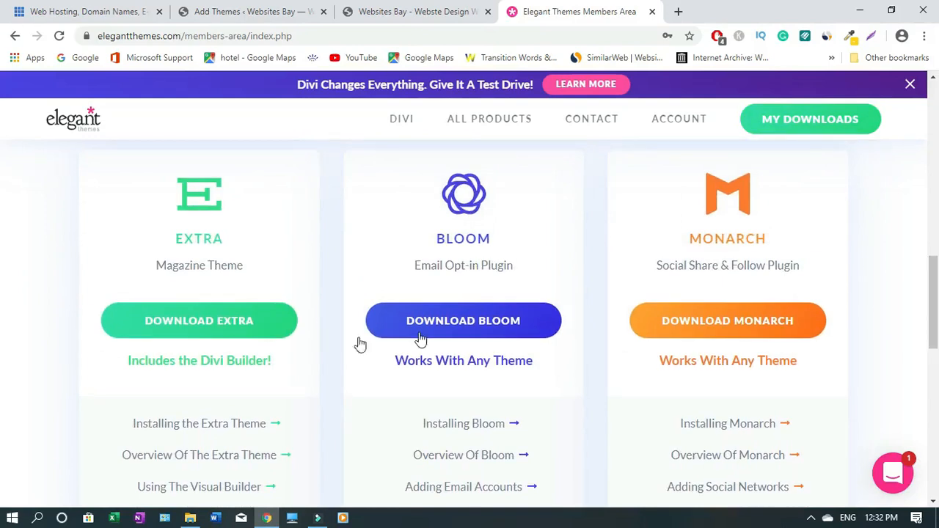
{"action": "left_click_drag", "start_coordinate": [936, 306], "coordinate": [932, 181]}
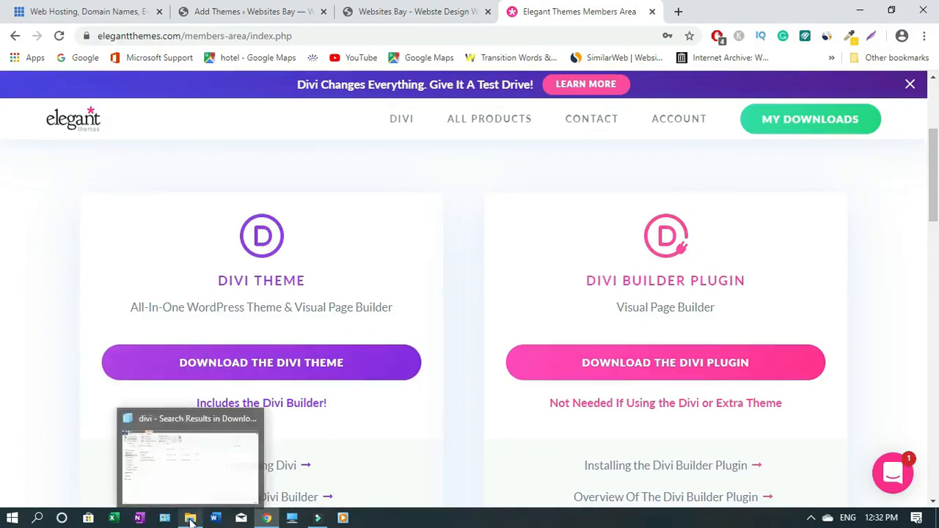
{"action": "left_click", "coordinate": [190, 518]}
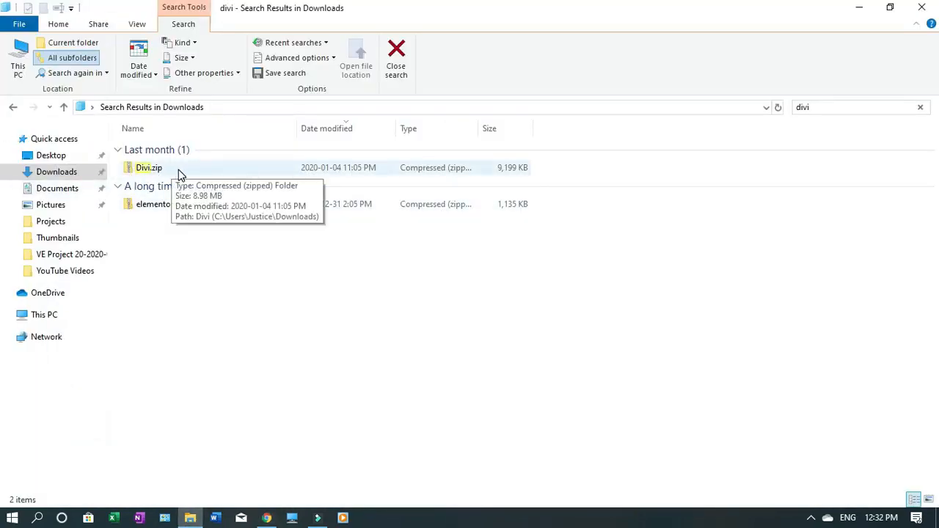
{"action": "left_click", "coordinate": [267, 518]}
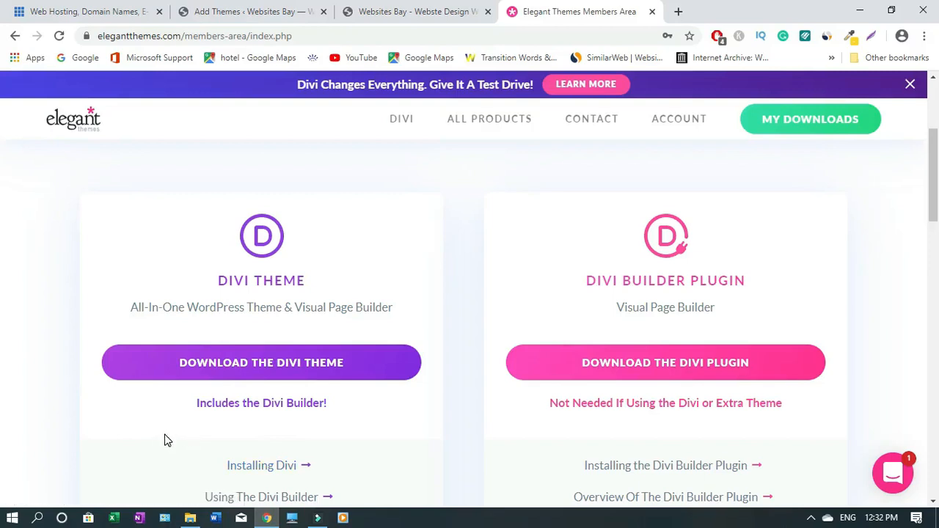
Step: Return to the WordPress theme upload form, choose Divi.zip from Downloads and install it
{"action": "left_click", "coordinate": [264, 15]}
{"action": "left_click", "coordinate": [430, 241]}
{"action": "left_click", "coordinate": [429, 240]}
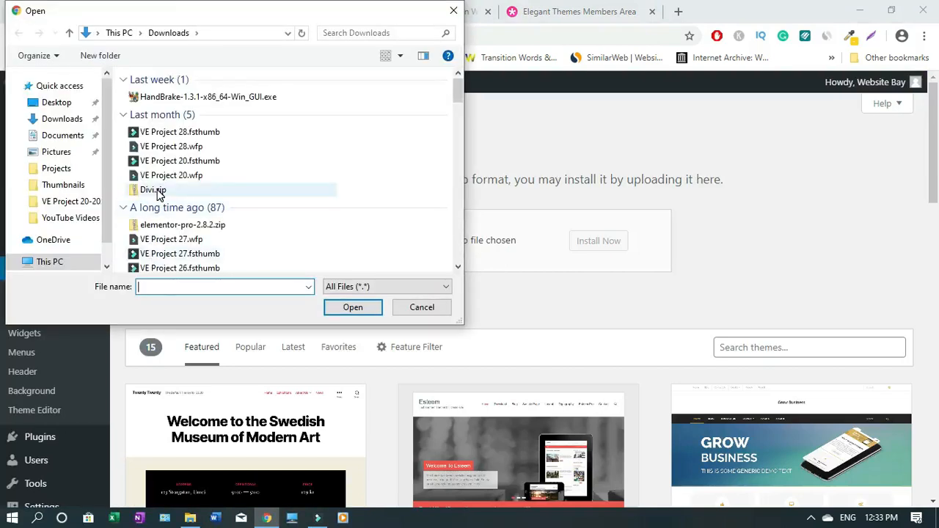
{"action": "left_click", "coordinate": [156, 193]}
{"action": "left_click", "coordinate": [356, 311]}
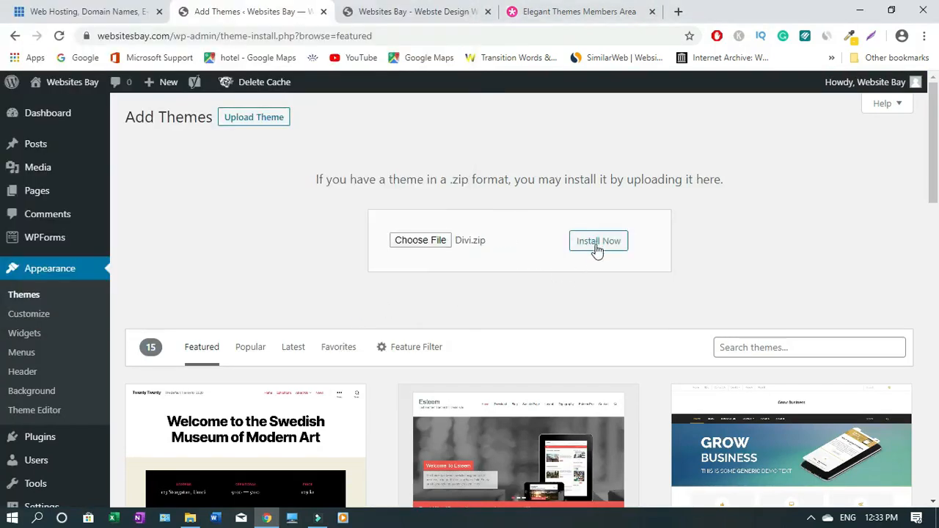
{"action": "left_click", "coordinate": [597, 245]}
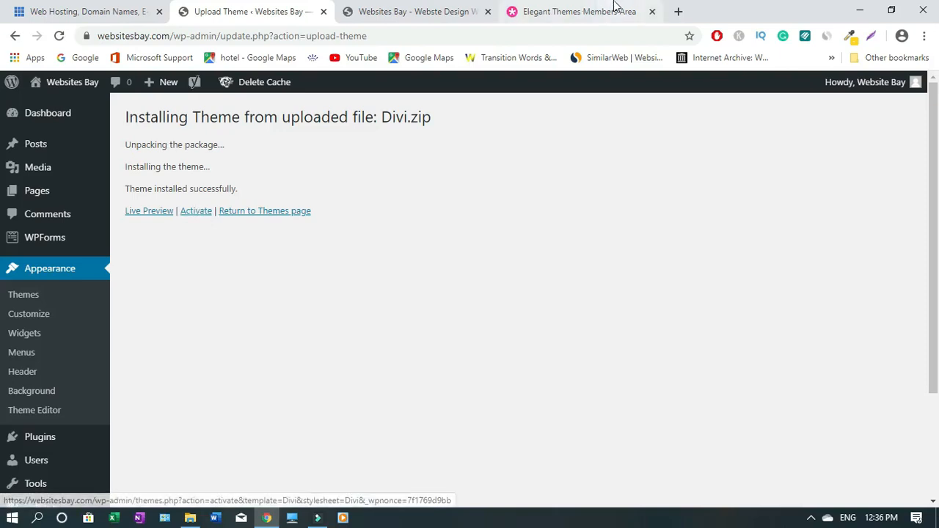
Step: Activate the newly installed Divi theme in place of Twenty Sixteen
{"action": "left_click", "coordinate": [195, 212]}
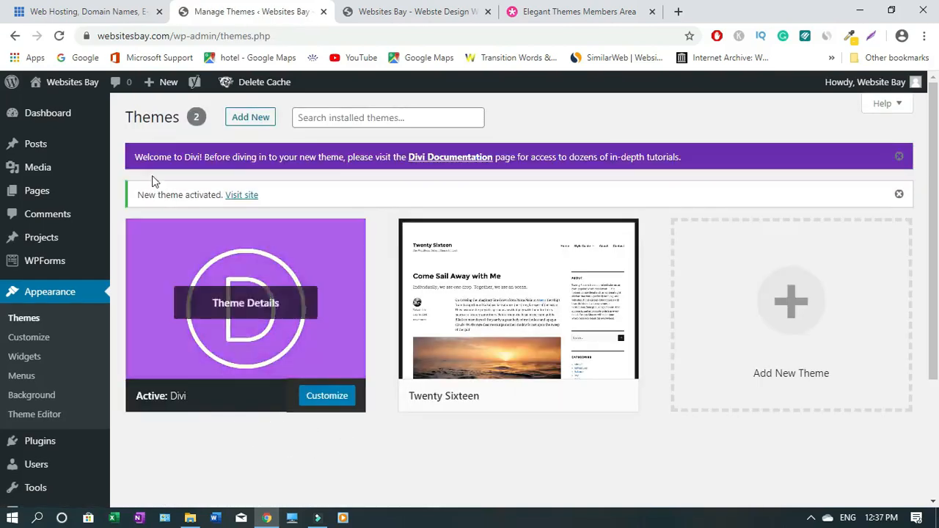
{"action": "mouse_move", "coordinate": [487, 203]}
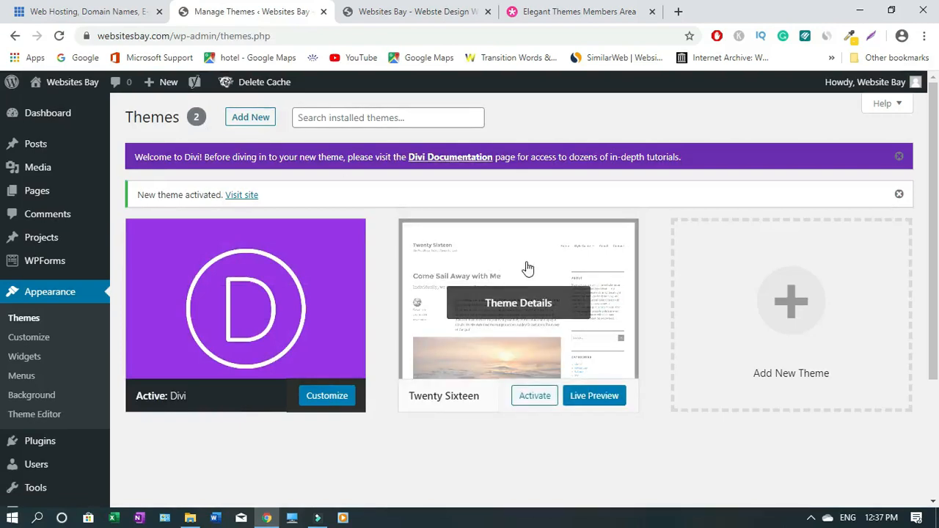
{"action": "mouse_move", "coordinate": [211, 307]}
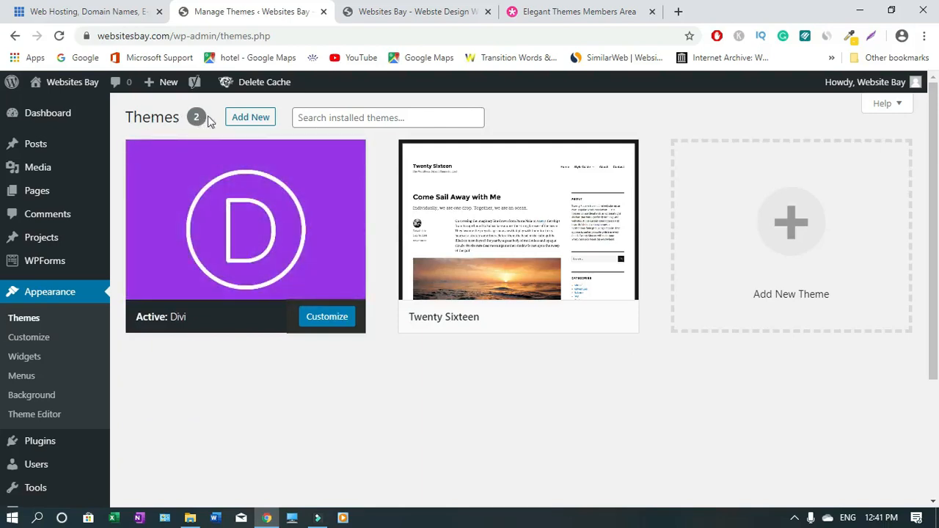
{"action": "mouse_move", "coordinate": [551, 285]}
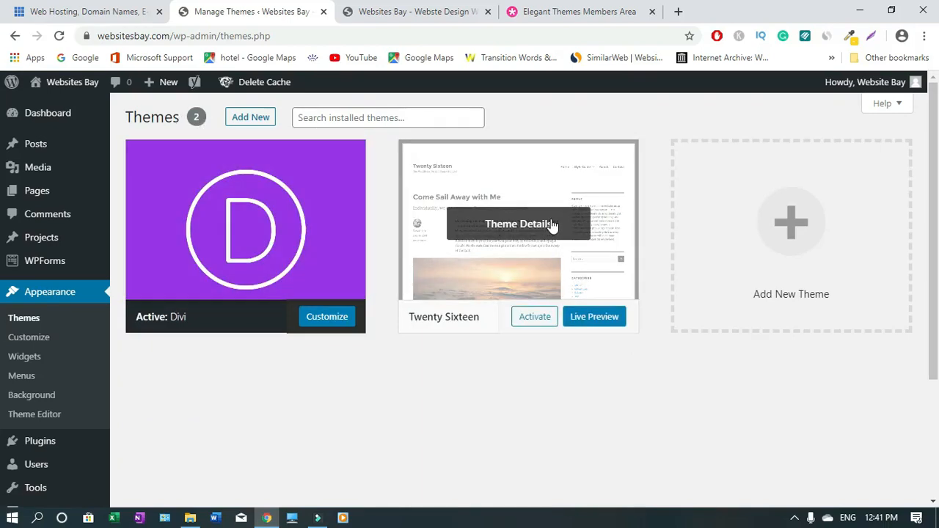
Step: Open the Divi Theme Options and bring up the Updates settings with the username and API key fields
{"action": "scroll", "coordinate": [2, 298], "scroll_direction": "down", "scroll_amount": 2}
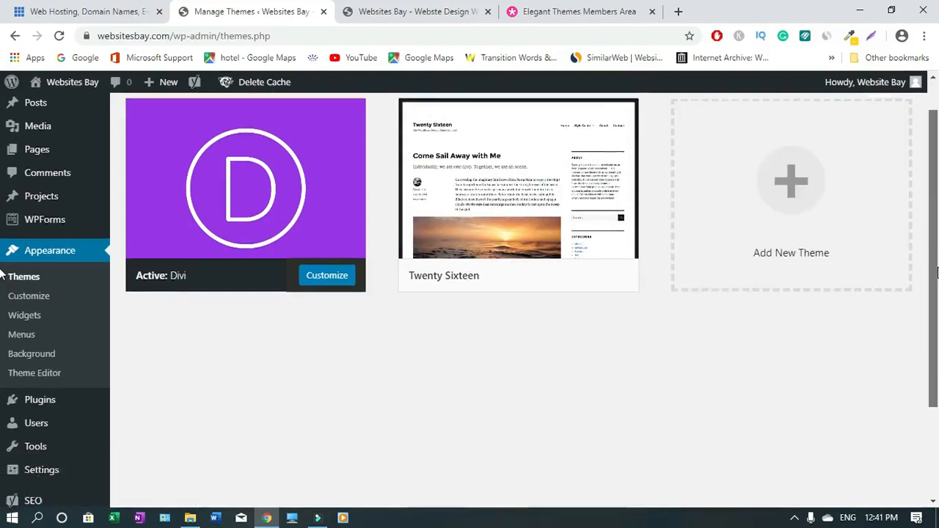
{"action": "scroll", "coordinate": [2, 308], "scroll_direction": "down", "scroll_amount": 2}
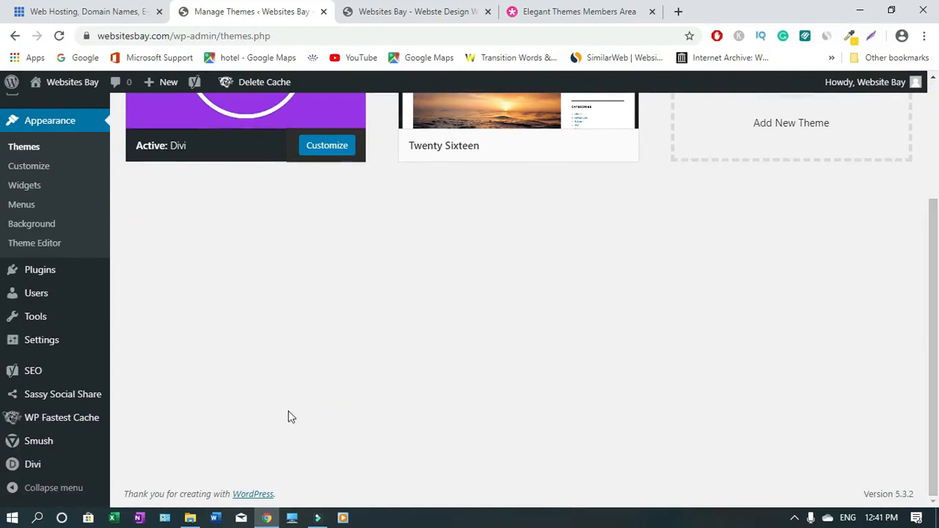
{"action": "mouse_move", "coordinate": [29, 467]}
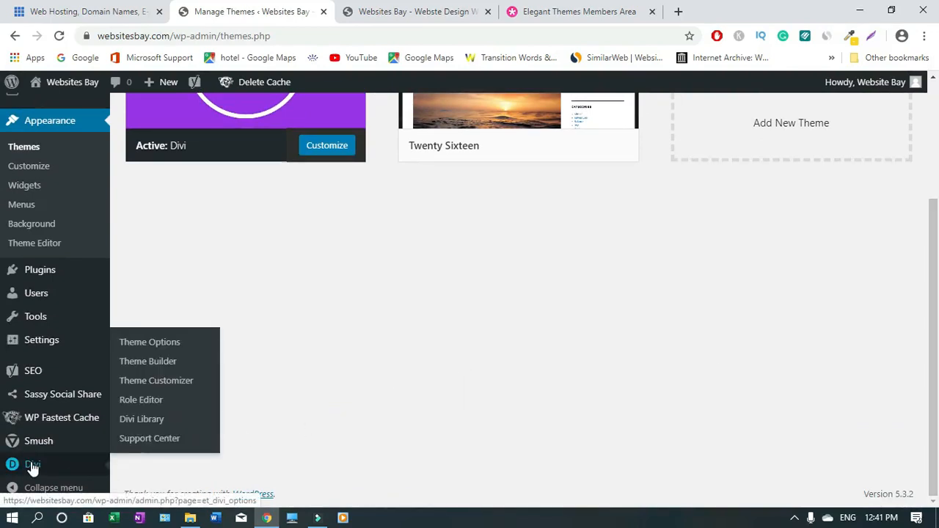
{"action": "left_click", "coordinate": [153, 345]}
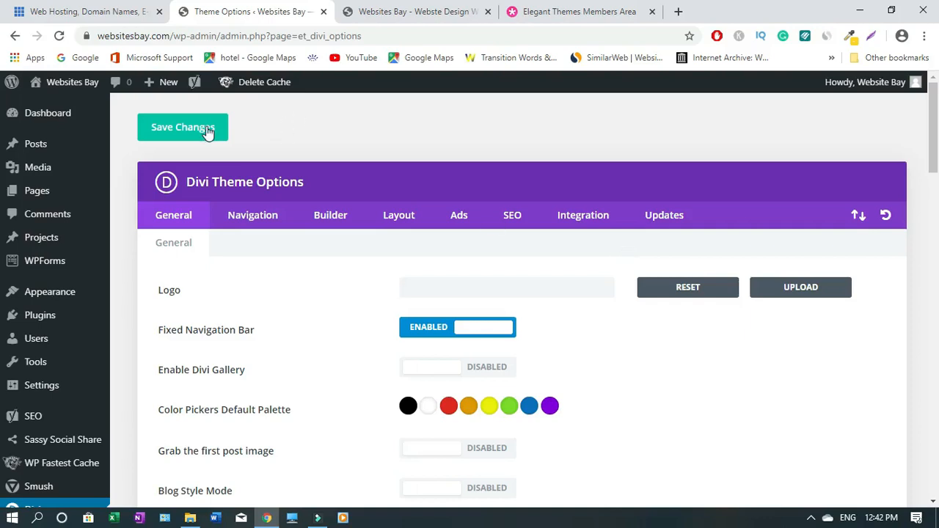
{"action": "mouse_move", "coordinate": [84, 132]}
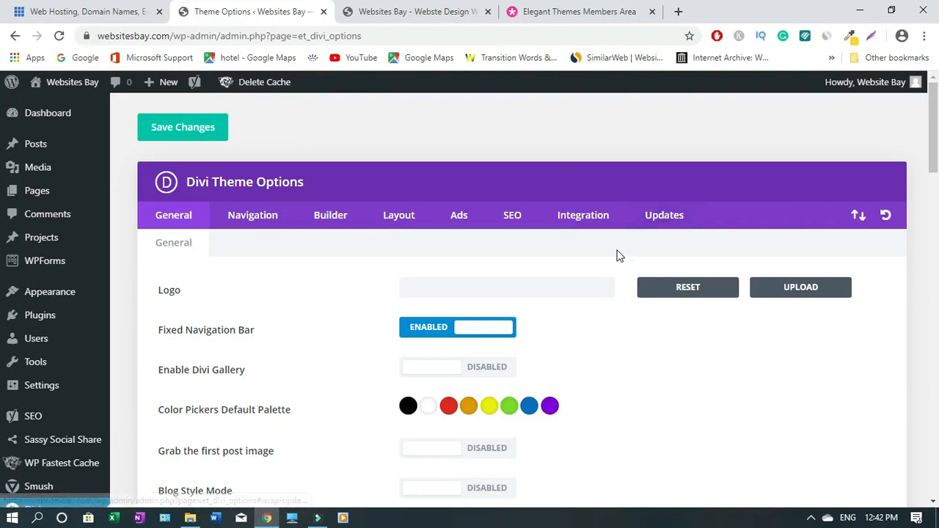
{"action": "left_click", "coordinate": [664, 220]}
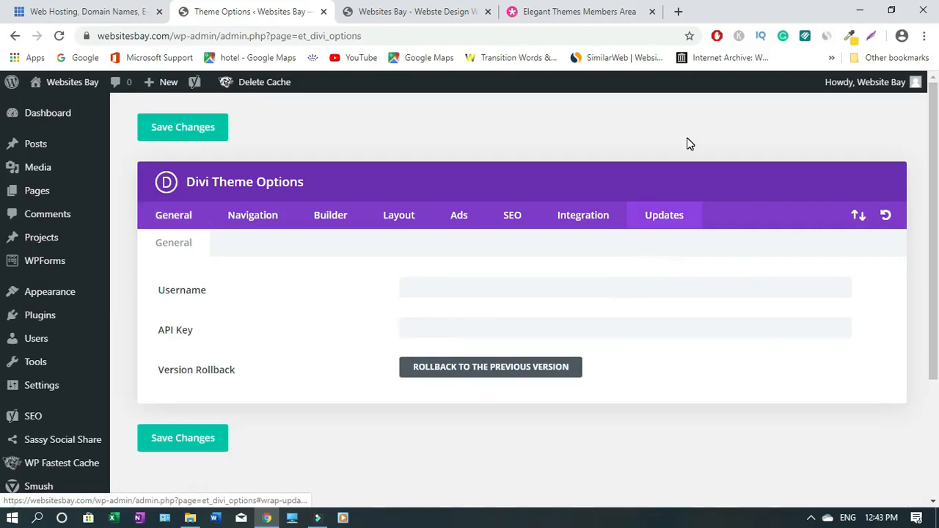
Step: Look up the username and API key in the Elegant Themes account, enter both in Divi's Updates settings and save
{"action": "left_click", "coordinate": [577, 9]}
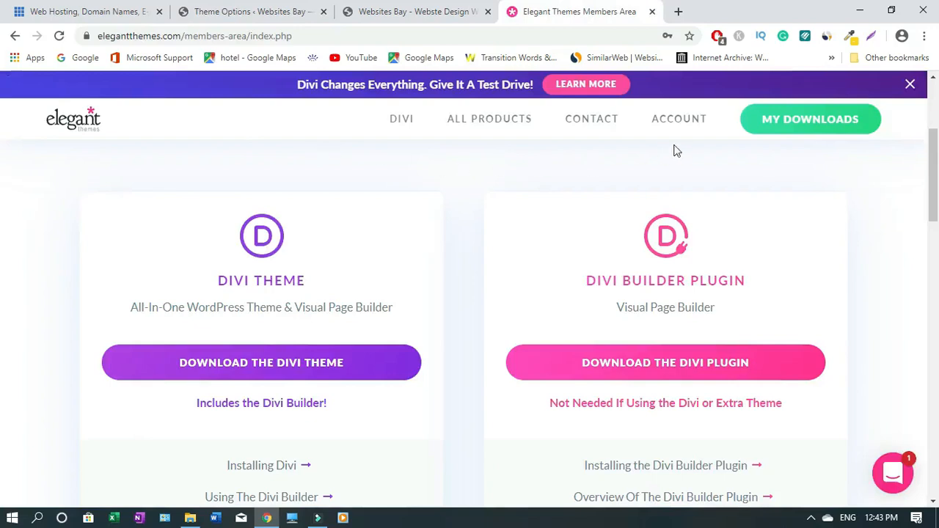
{"action": "mouse_move", "coordinate": [677, 125]}
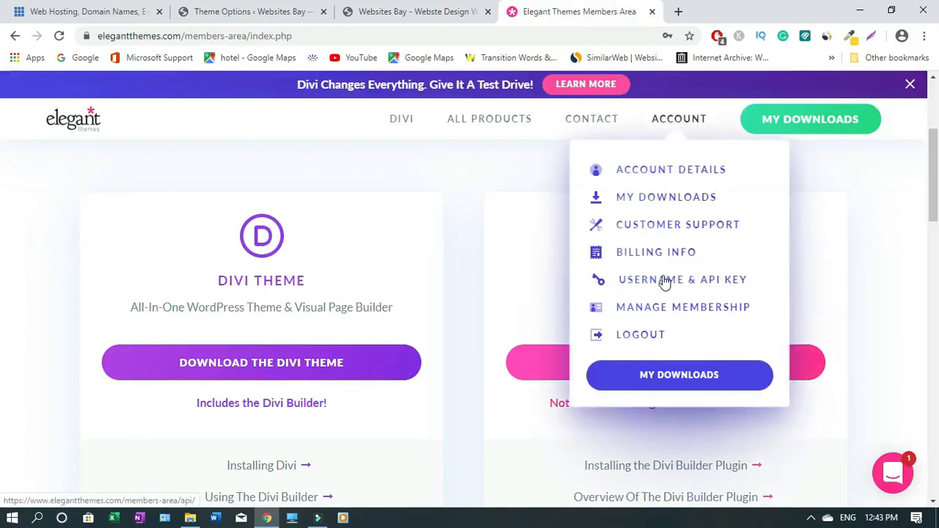
{"action": "left_click", "coordinate": [681, 283]}
{"action": "left_click_drag", "start_coordinate": [935, 171], "coordinate": [935, 183]}
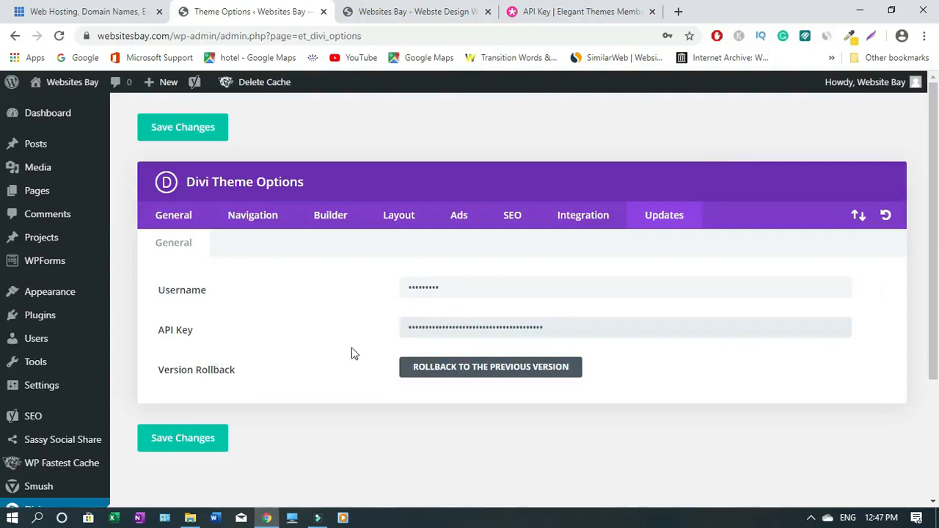
{"action": "left_click", "coordinate": [190, 448]}
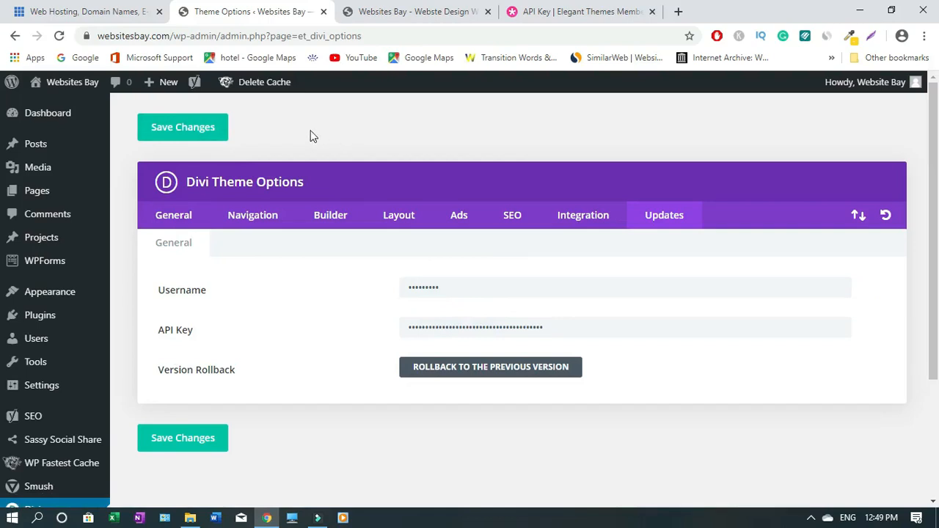
Step: Create a new page titled Home with the Divi Builder and open the library of premade layouts for it
{"action": "mouse_move", "coordinate": [33, 198]}
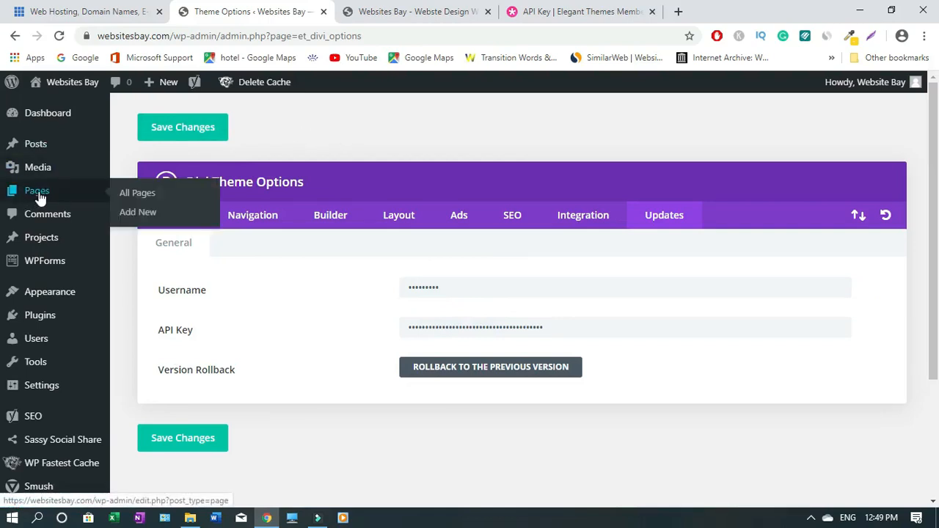
{"action": "left_click", "coordinate": [140, 213]}
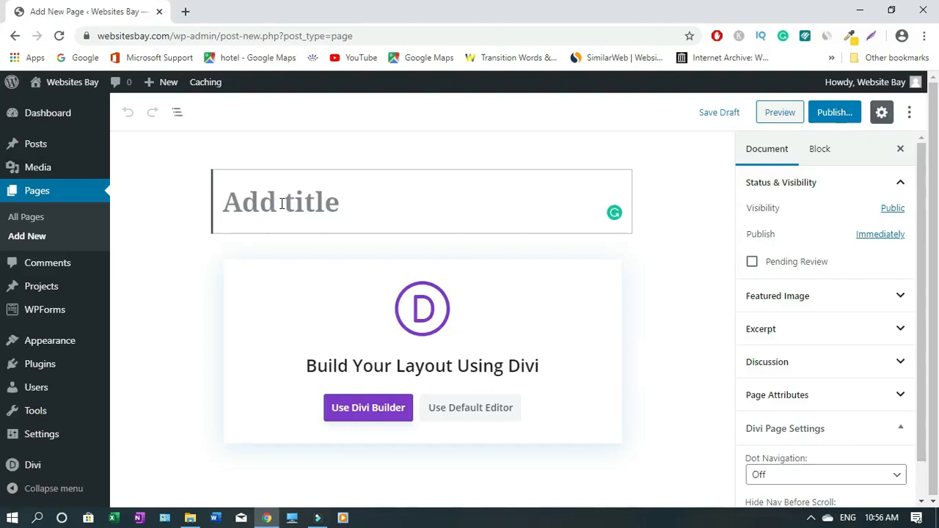
{"action": "type", "text": "Home"}
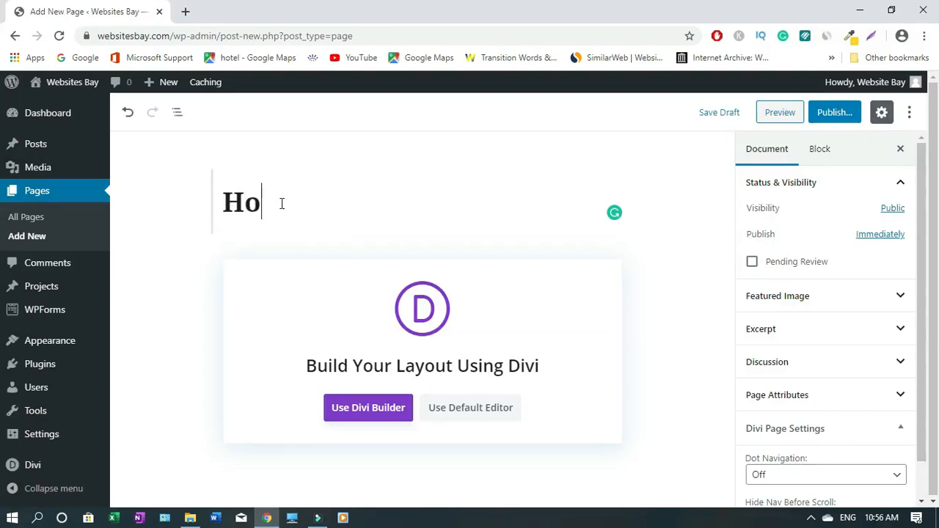
{"action": "left_click", "coordinate": [372, 414]}
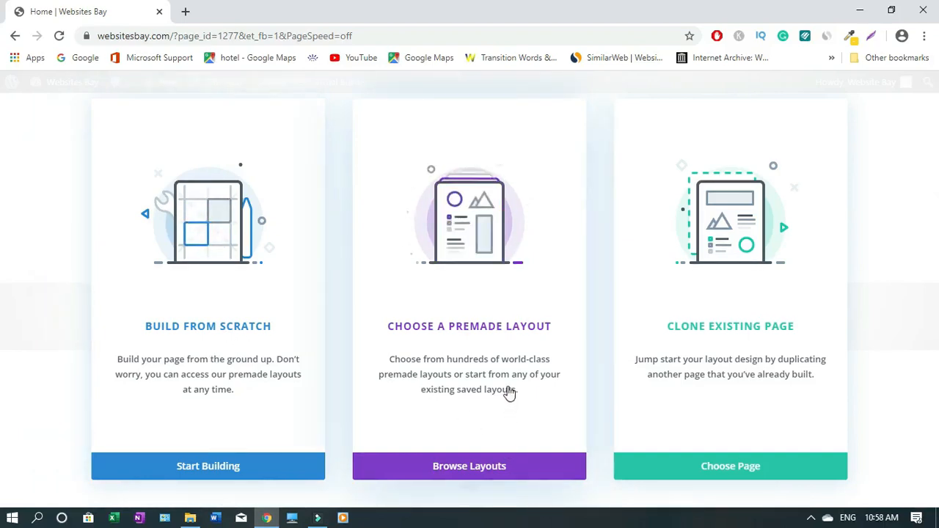
{"action": "left_click", "coordinate": [462, 468]}
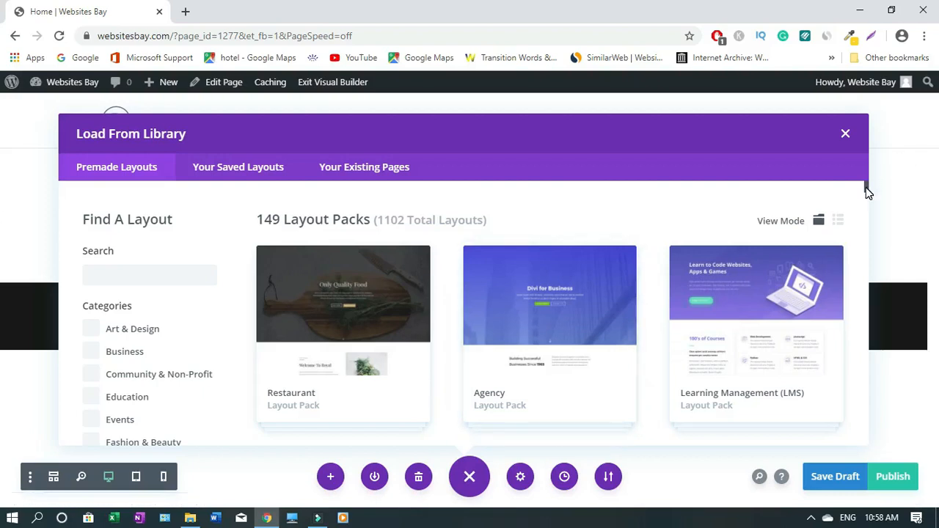
Step: Browse the premade layout packs in the Divi library to see which designs are available
{"action": "scroll", "coordinate": [866, 188], "scroll_direction": "down", "scroll_amount": 1}
{"action": "scroll", "coordinate": [866, 189], "scroll_direction": "down", "scroll_amount": 1}
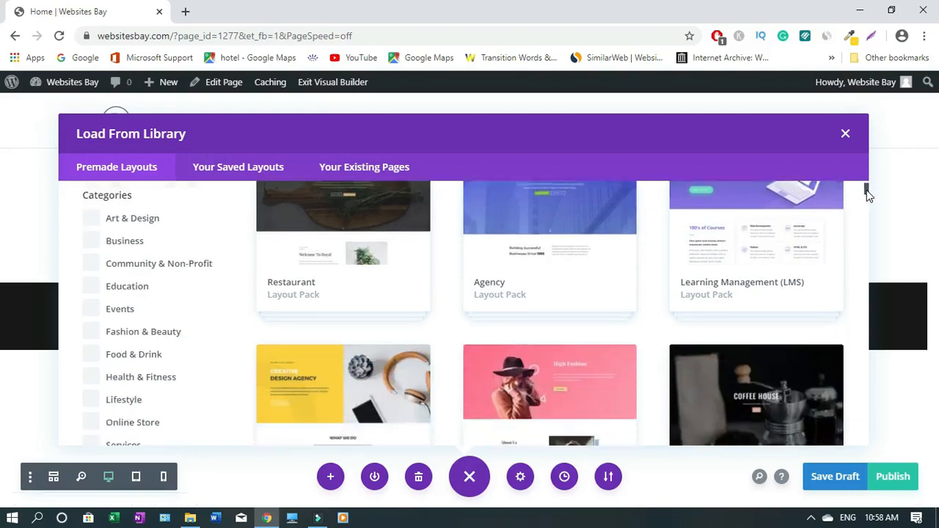
{"action": "scroll", "coordinate": [867, 191], "scroll_direction": "down", "scroll_amount": 6}
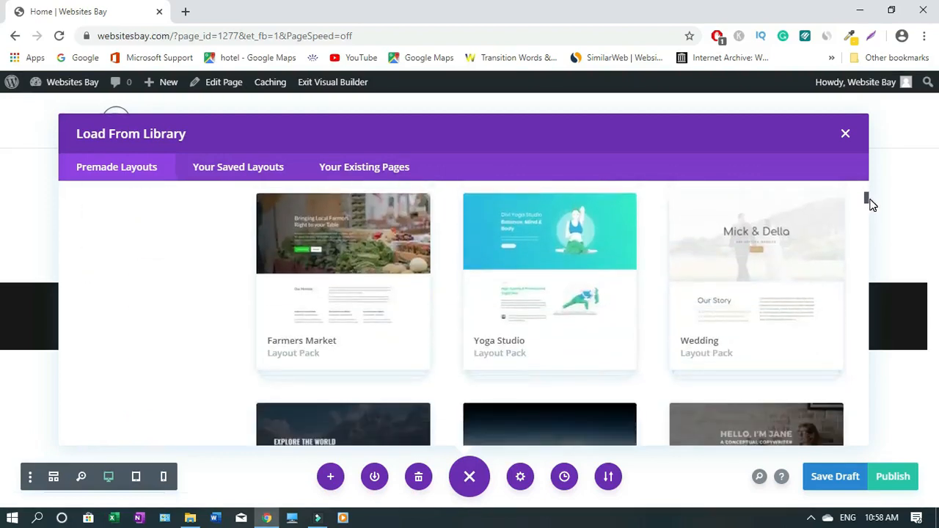
{"action": "scroll", "coordinate": [868, 201], "scroll_direction": "down", "scroll_amount": 10}
{"action": "scroll", "coordinate": [874, 219], "scroll_direction": "down", "scroll_amount": 12}
{"action": "scroll", "coordinate": [878, 246], "scroll_direction": "down", "scroll_amount": 12}
{"action": "scroll", "coordinate": [879, 270], "scroll_direction": "down", "scroll_amount": 3}
{"action": "scroll", "coordinate": [877, 284], "scroll_direction": "down", "scroll_amount": 15}
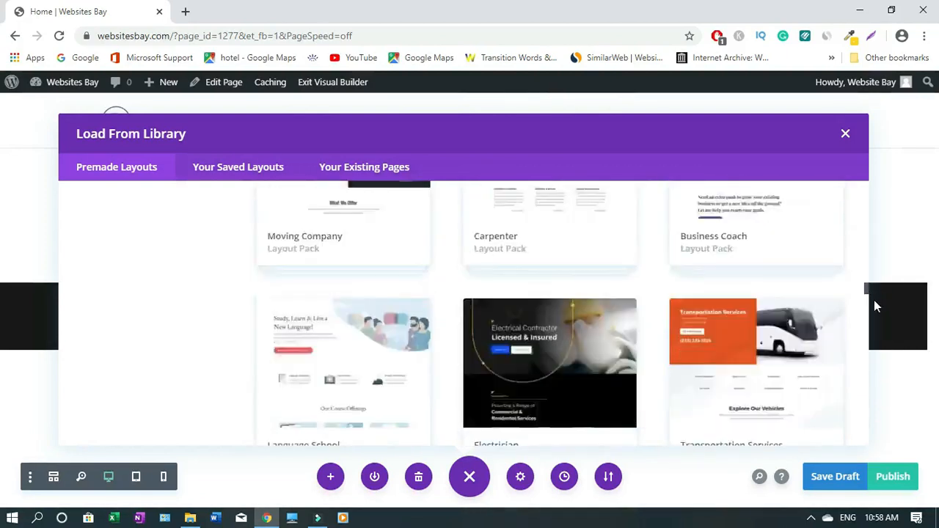
{"action": "mouse_move", "coordinate": [874, 328]}
{"action": "left_mouse_down"}
{"action": "mouse_move", "coordinate": [874, 449]}
{"action": "mouse_move", "coordinate": [866, 190]}
{"action": "left_mouse_up"}
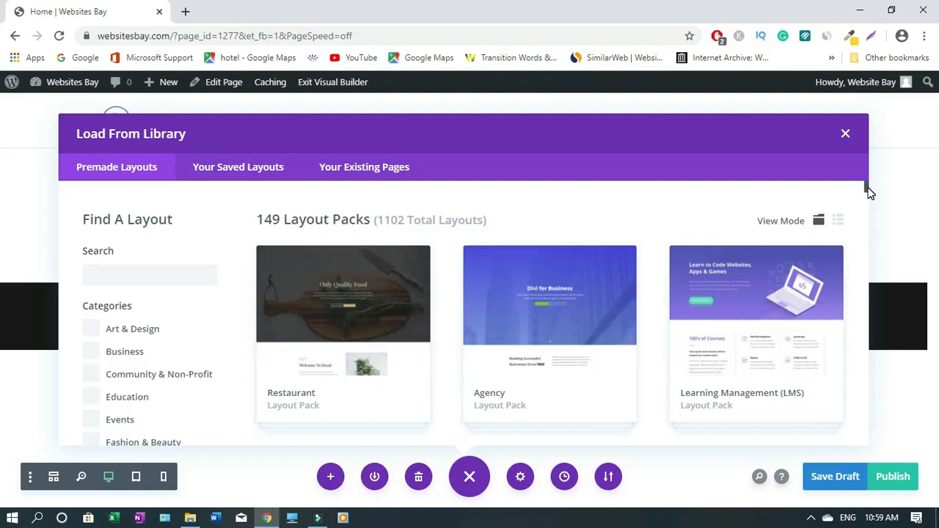
Step: Pick the Web Agency layout pack from the premade layouts and load its Home layout onto the page
{"action": "scroll", "coordinate": [869, 190], "scroll_direction": "down", "scroll_amount": 3}
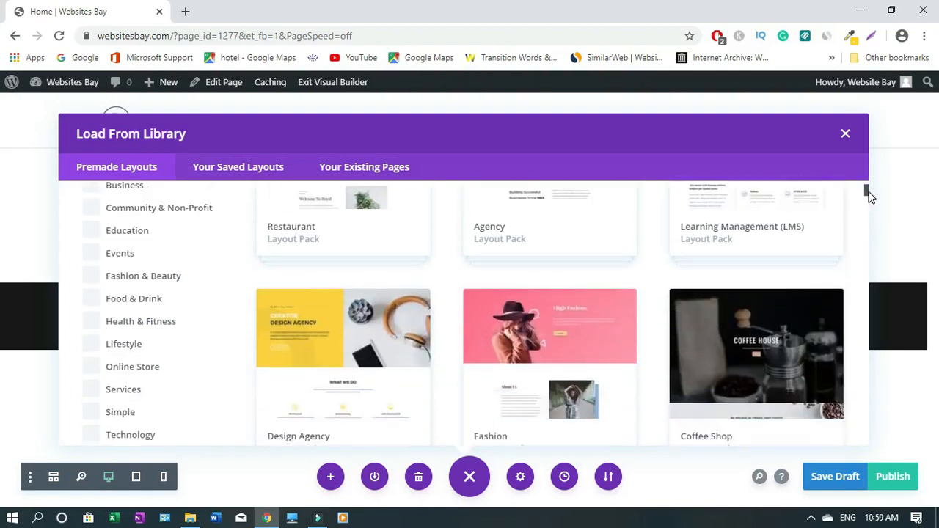
{"action": "scroll", "coordinate": [869, 193], "scroll_direction": "down", "scroll_amount": 1}
{"action": "scroll", "coordinate": [871, 197], "scroll_direction": "down", "scroll_amount": 3}
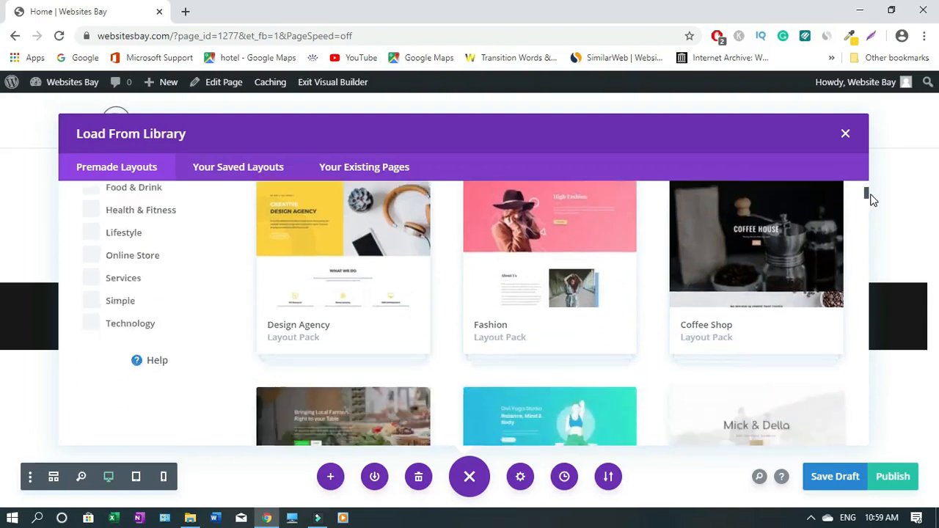
{"action": "scroll", "coordinate": [871, 204], "scroll_direction": "down", "scroll_amount": 4}
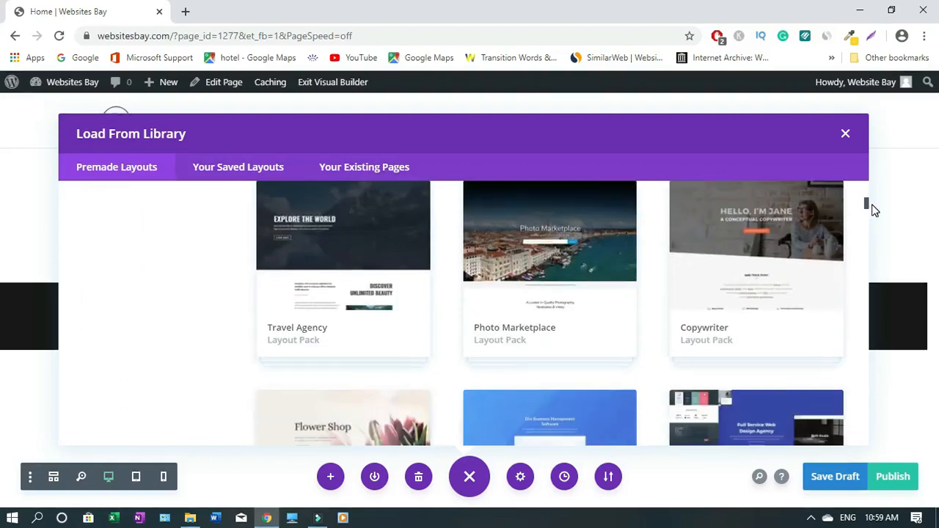
{"action": "scroll", "coordinate": [871, 211], "scroll_direction": "down", "scroll_amount": 2}
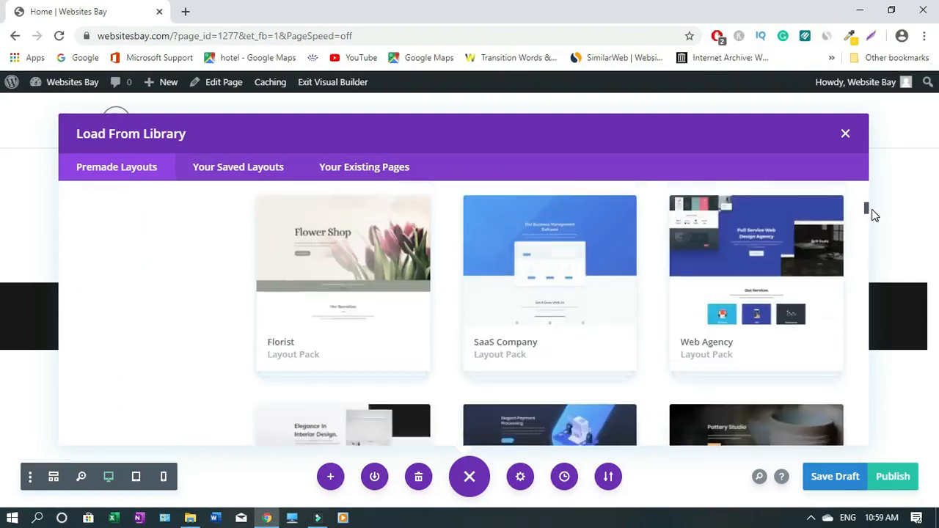
{"action": "left_click", "coordinate": [756, 276]}
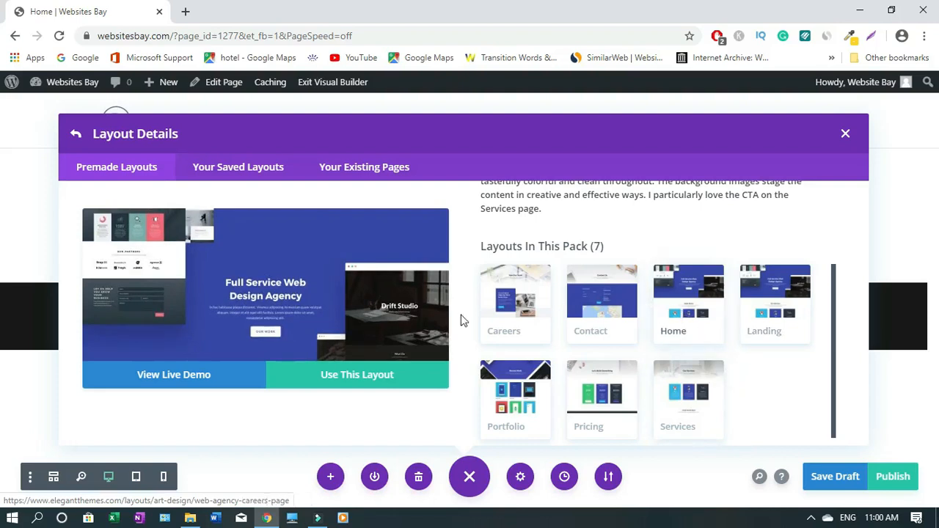
{"action": "left_click", "coordinate": [371, 381]}
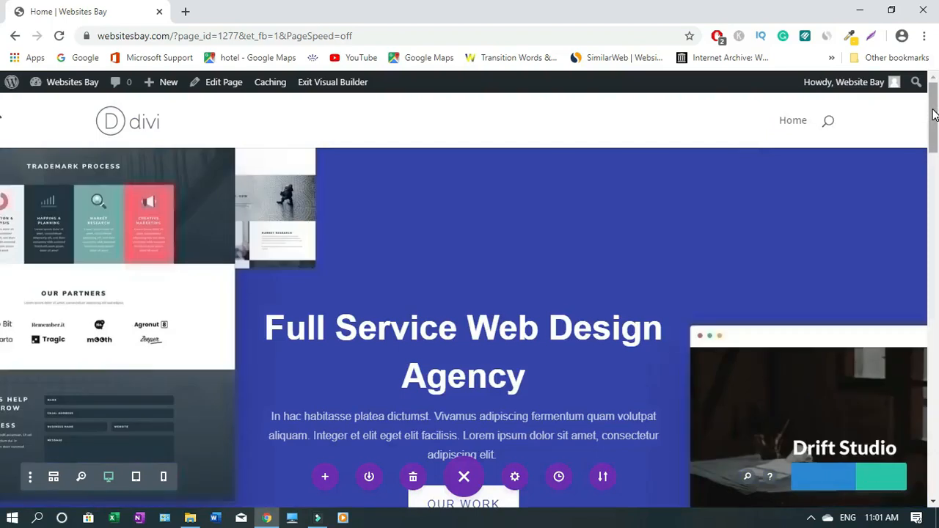
Step: Replace the hero heading "Full Service Web Design Agency" with "Website Bay" and save the page as a draft
{"action": "left_click_drag", "start_coordinate": [933, 114], "coordinate": [937, 69]}
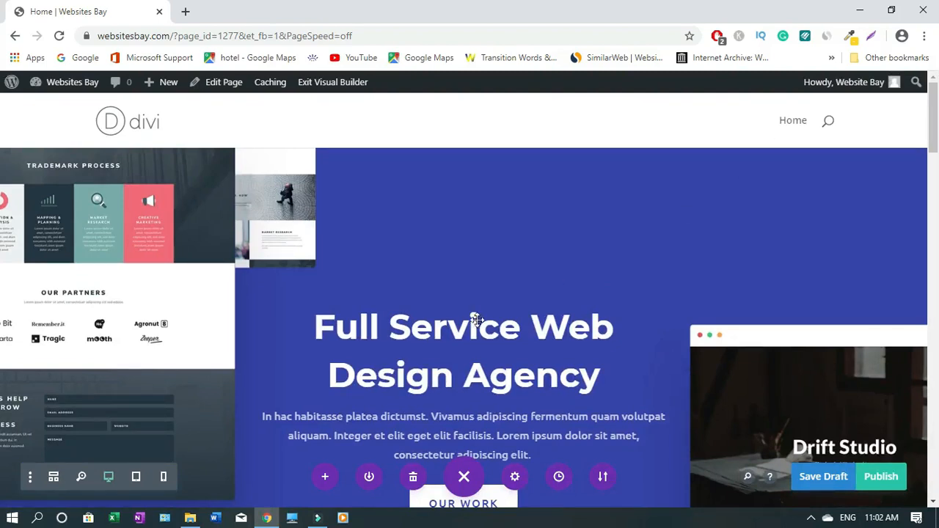
{"action": "mouse_move", "coordinate": [483, 338]}
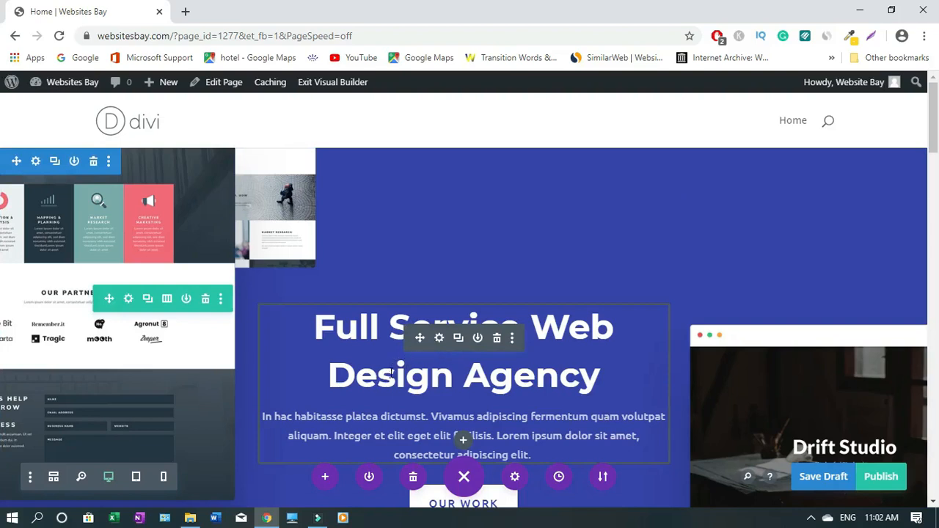
{"action": "left_click_drag", "start_coordinate": [315, 326], "coordinate": [623, 378]}
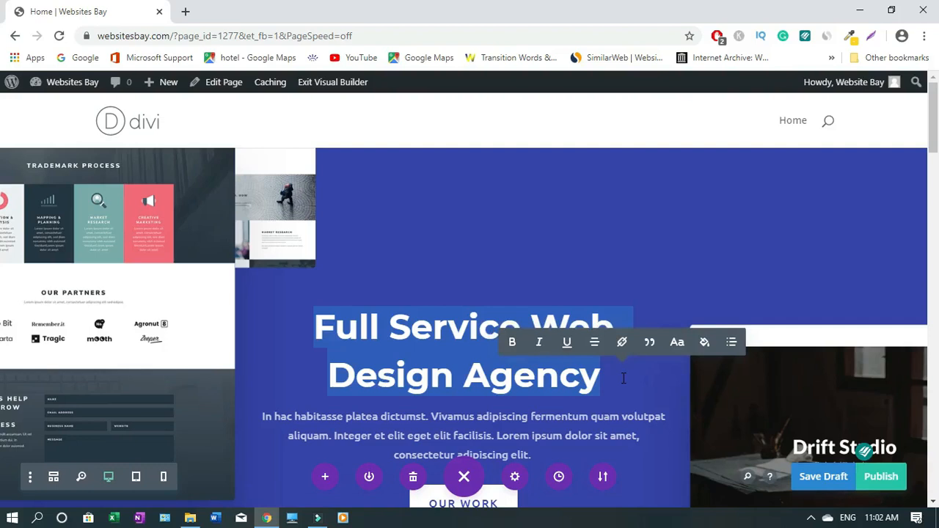
{"action": "type", "text": "Website"}
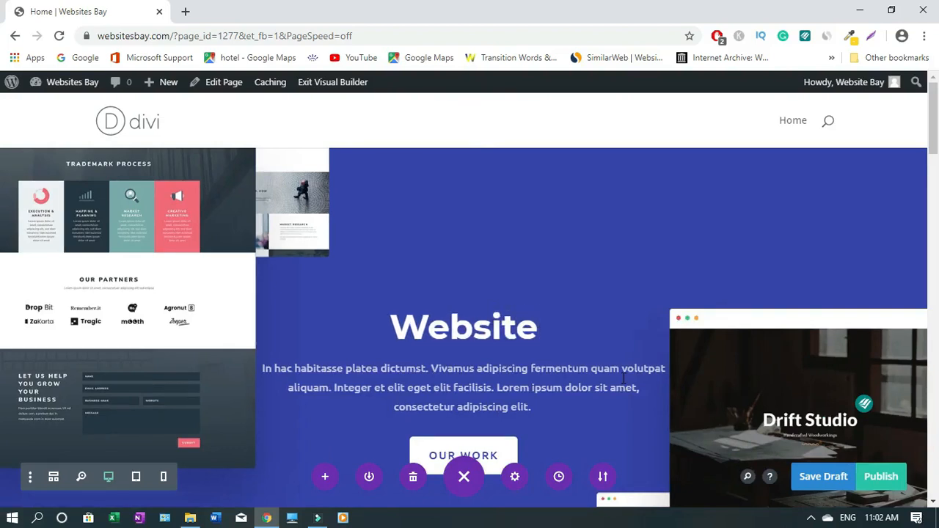
{"action": "type", "text": " Ba"}
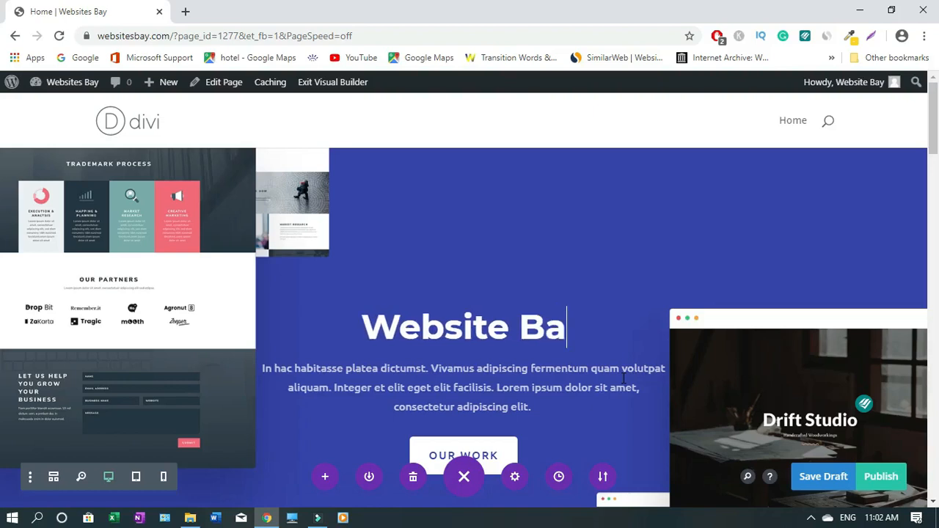
{"action": "type", "text": "y"}
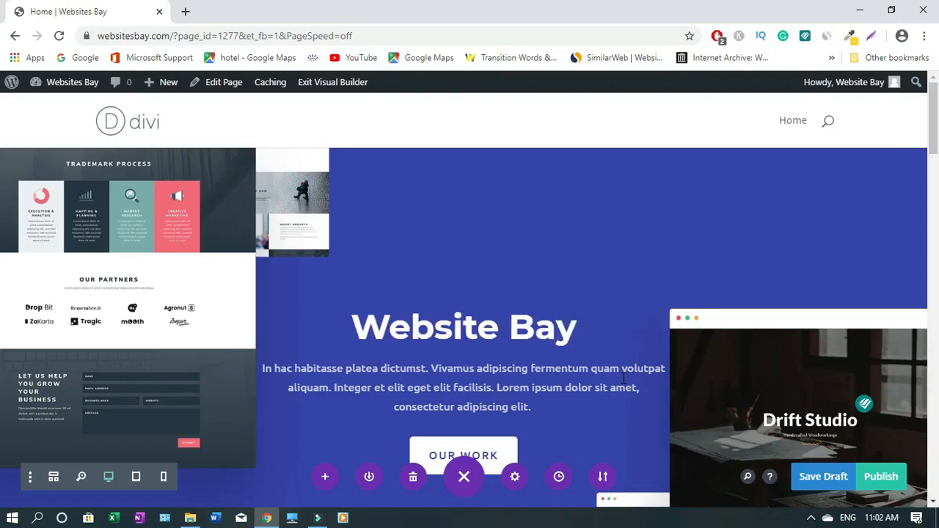
{"action": "scroll", "coordinate": [624, 378], "scroll_direction": "down", "scroll_amount": 2}
{"action": "left_click", "coordinate": [827, 470]}
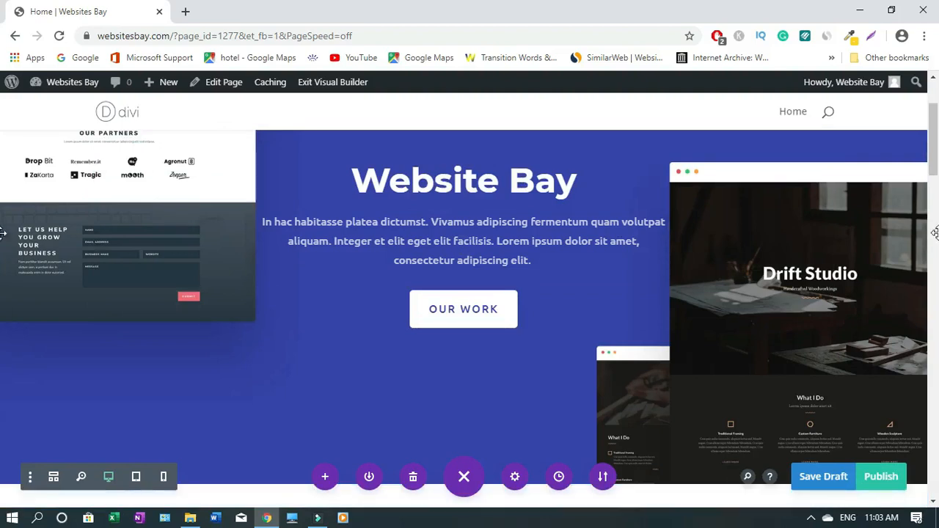
Step: Examine the link URL and target settings of the hero's Our Work button, and close them without changes
{"action": "scroll", "coordinate": [321, 392], "scroll_direction": "down", "scroll_amount": 1}
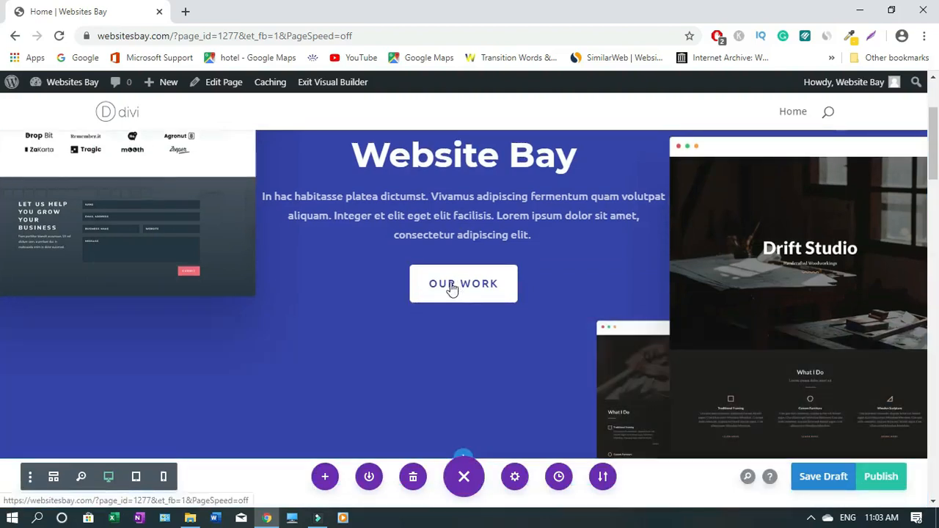
{"action": "mouse_move", "coordinate": [445, 287]}
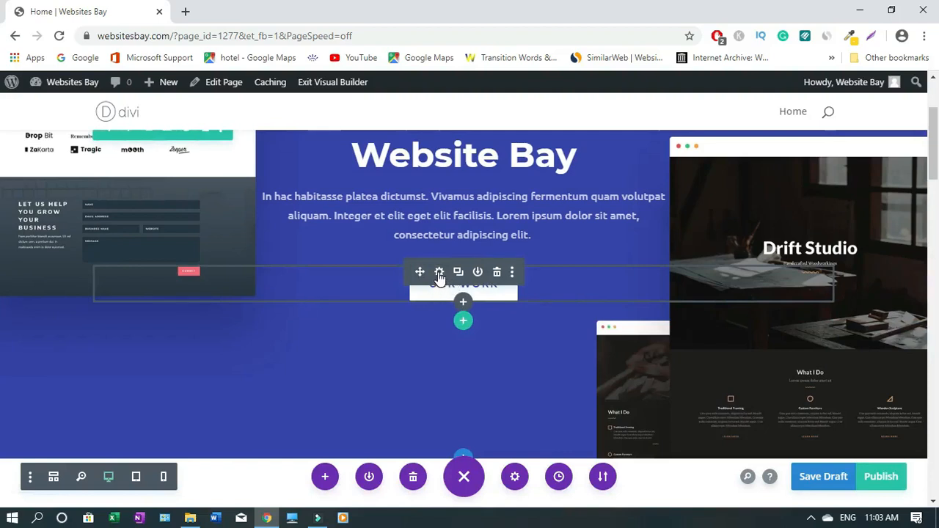
{"action": "left_click", "coordinate": [439, 273]}
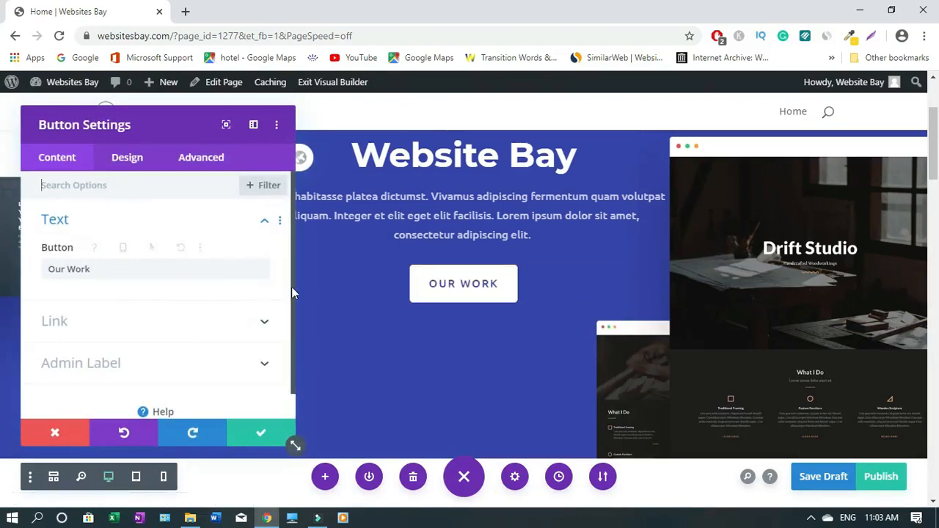
{"action": "left_click", "coordinate": [266, 325]}
{"action": "left_click", "coordinate": [91, 241]}
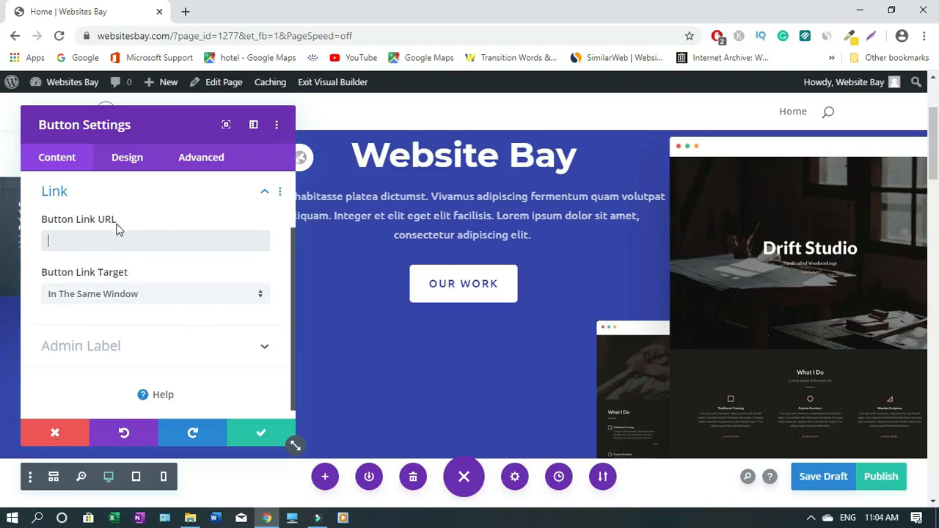
{"action": "left_click", "coordinate": [65, 436]}
Step: Replace the Branding blurb's image with icon-service-3.png from the media library and save the blurb settings
{"action": "scroll", "coordinate": [45, 299], "scroll_direction": "down", "scroll_amount": 5}
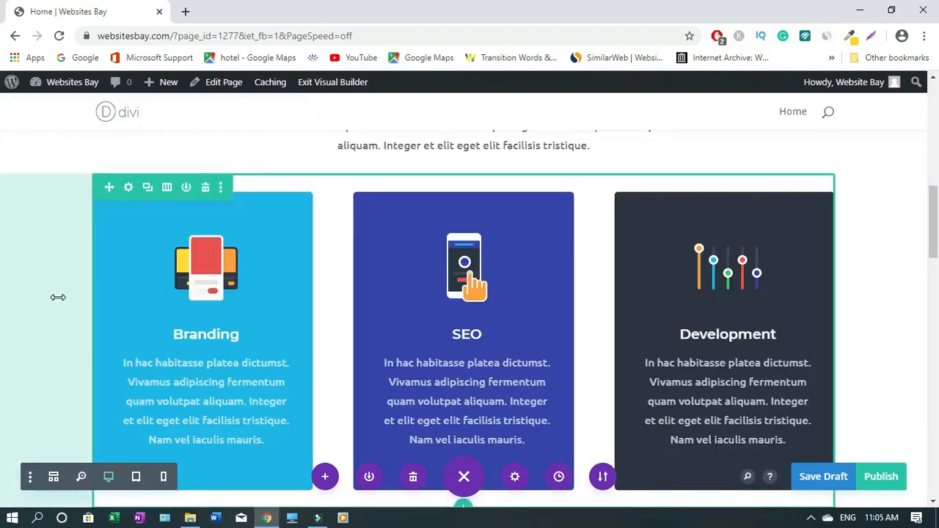
{"action": "mouse_move", "coordinate": [190, 258]}
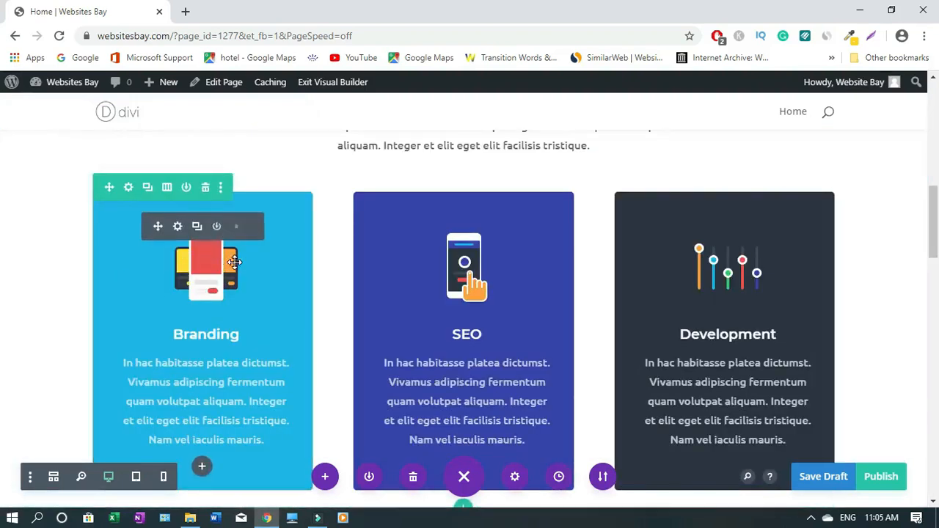
{"action": "left_click", "coordinate": [178, 229]}
{"action": "left_click", "coordinate": [176, 232]}
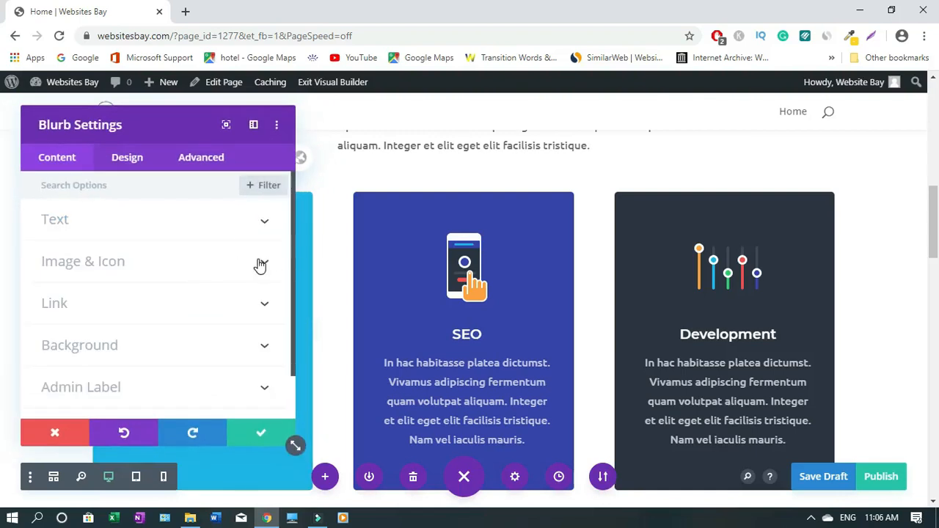
{"action": "left_click", "coordinate": [264, 264]}
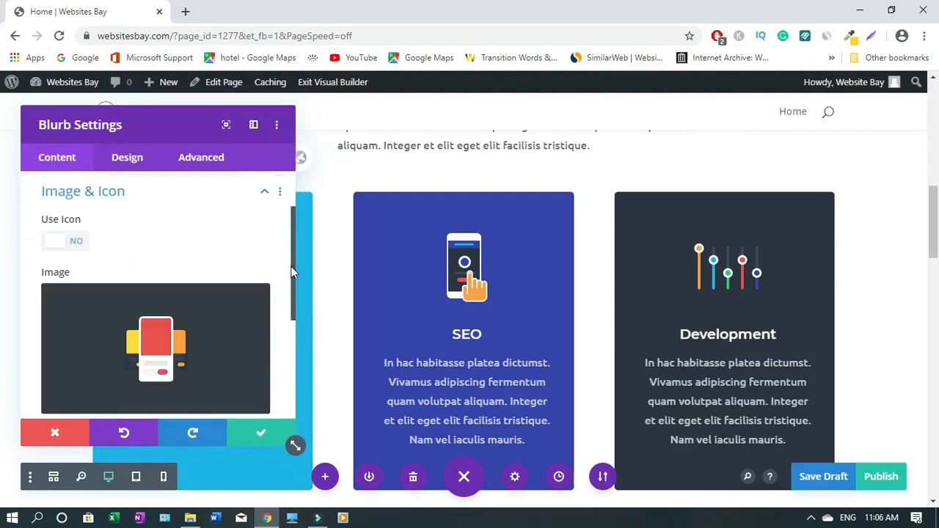
{"action": "scroll", "coordinate": [292, 275], "scroll_direction": "down", "scroll_amount": 1}
{"action": "mouse_move", "coordinate": [181, 279]}
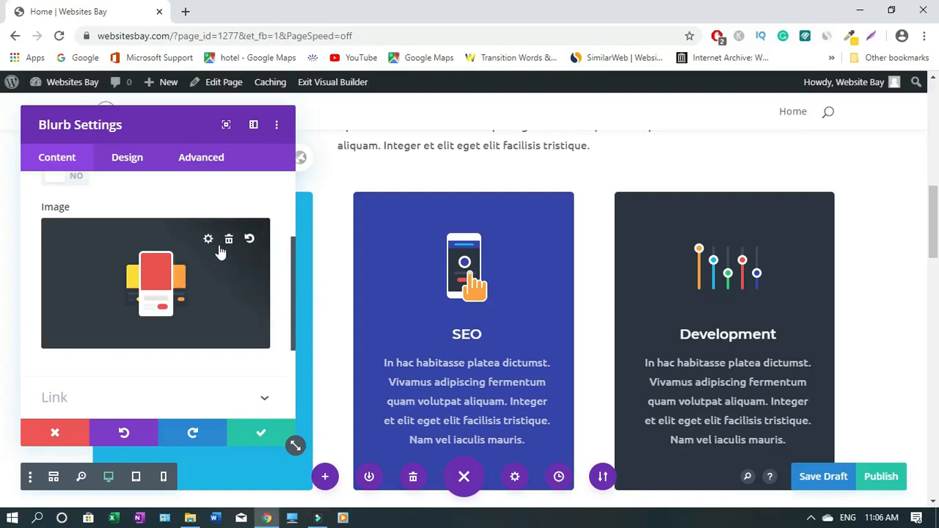
{"action": "left_click", "coordinate": [170, 278]}
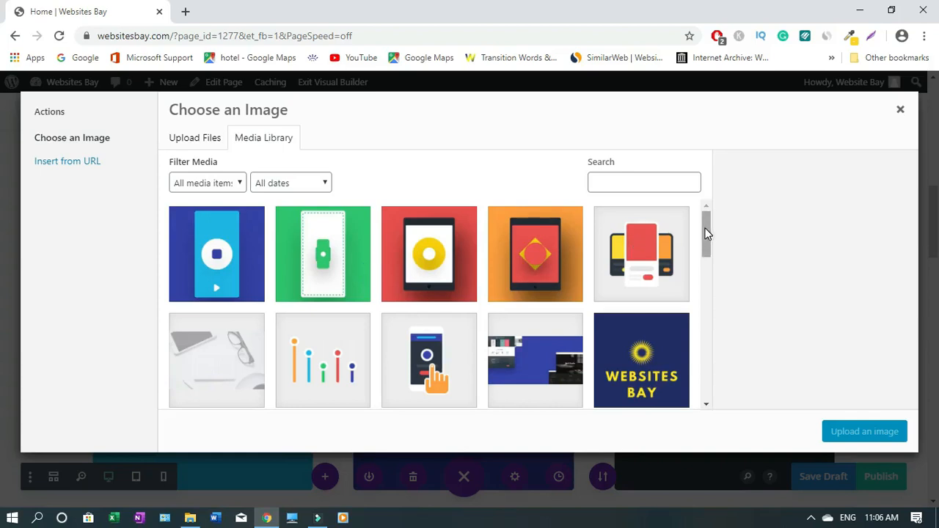
{"action": "left_click_drag", "start_coordinate": [706, 233], "coordinate": [710, 248]}
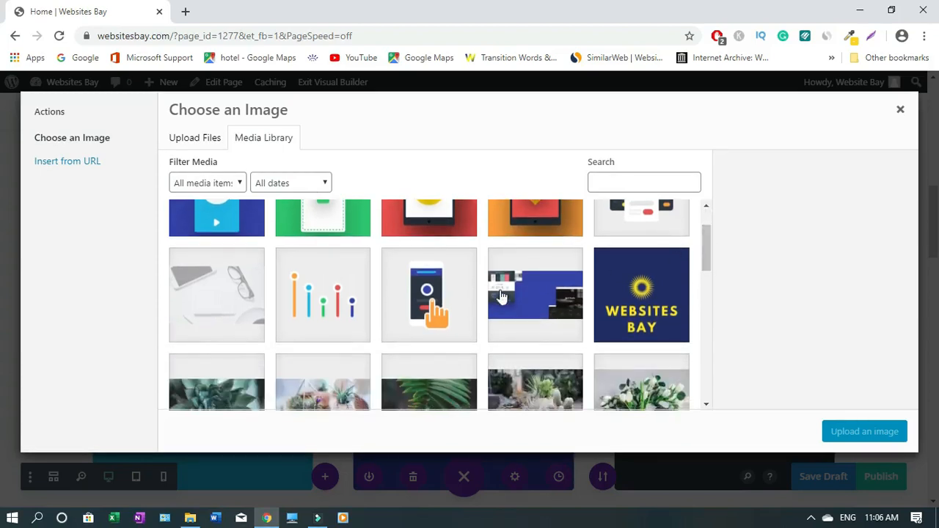
{"action": "left_click", "coordinate": [325, 301]}
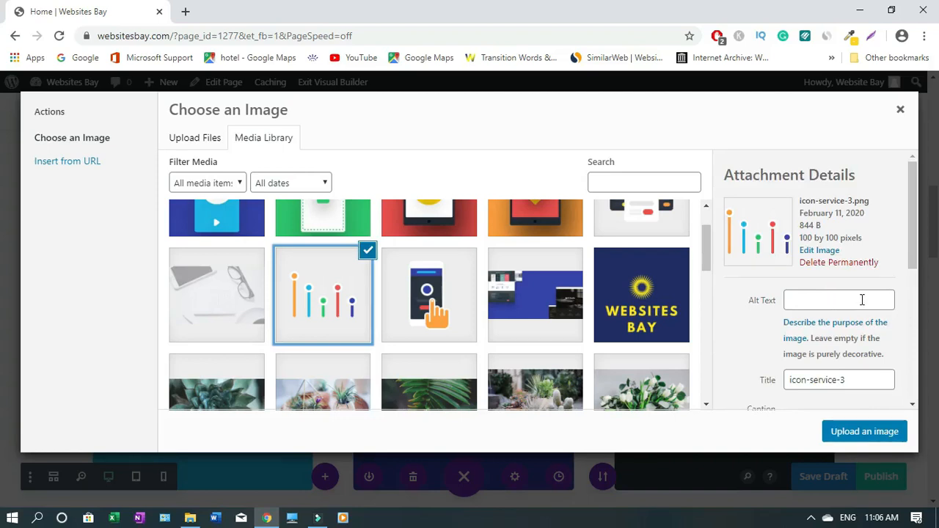
{"action": "left_click", "coordinate": [860, 436]}
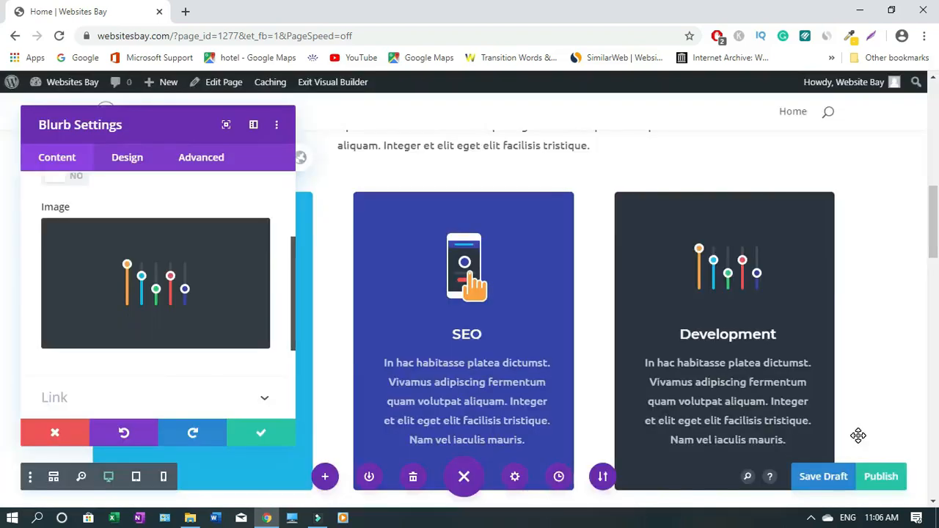
{"action": "left_click", "coordinate": [261, 438]}
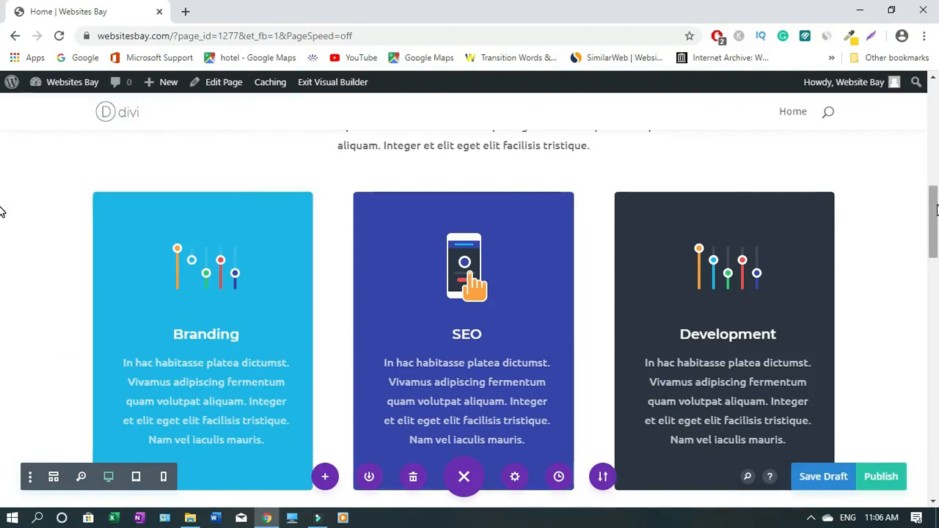
Step: Publish the Home page and return to the WordPress admin dashboard
{"action": "left_click", "coordinate": [883, 478]}
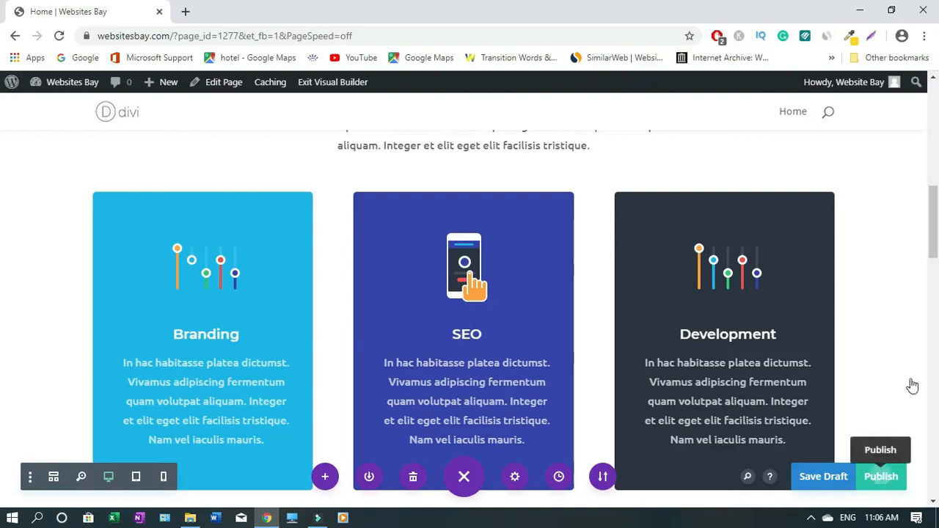
{"action": "left_click_drag", "start_coordinate": [935, 216], "coordinate": [936, 461]}
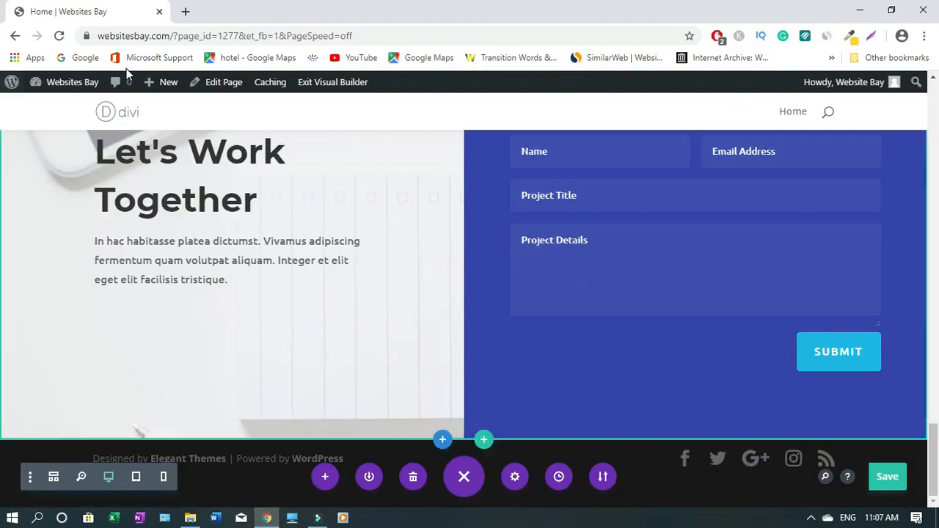
{"action": "mouse_move", "coordinate": [72, 83]}
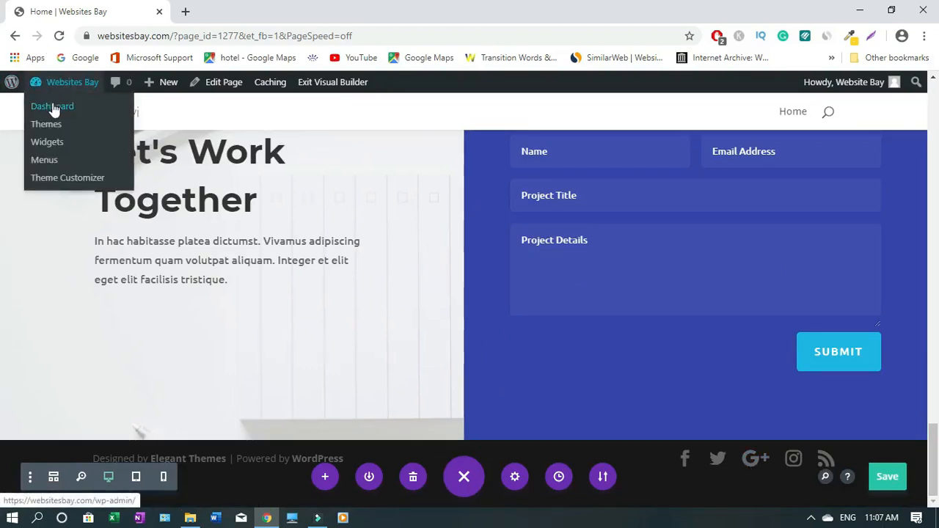
{"action": "left_click", "coordinate": [54, 109]}
{"action": "mouse_move", "coordinate": [29, 467]}
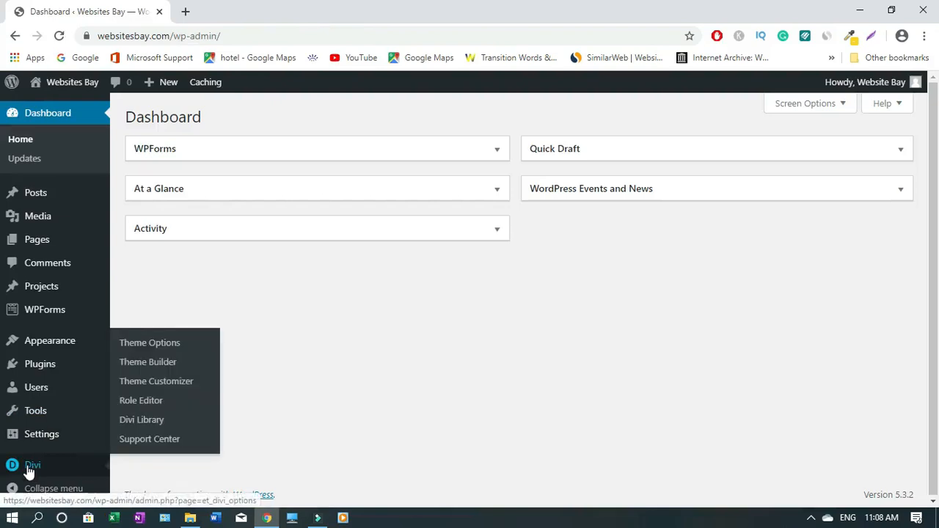
Step: Open the Divi Theme Options and examine the social media profile URL fields, starting with Facebook
{"action": "left_click", "coordinate": [156, 350]}
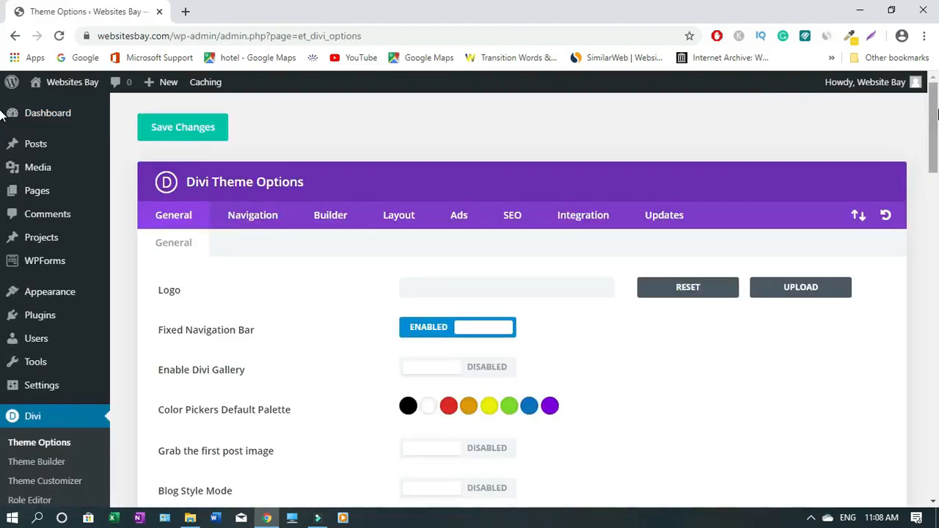
{"action": "left_click_drag", "start_coordinate": [938, 116], "coordinate": [937, 254]}
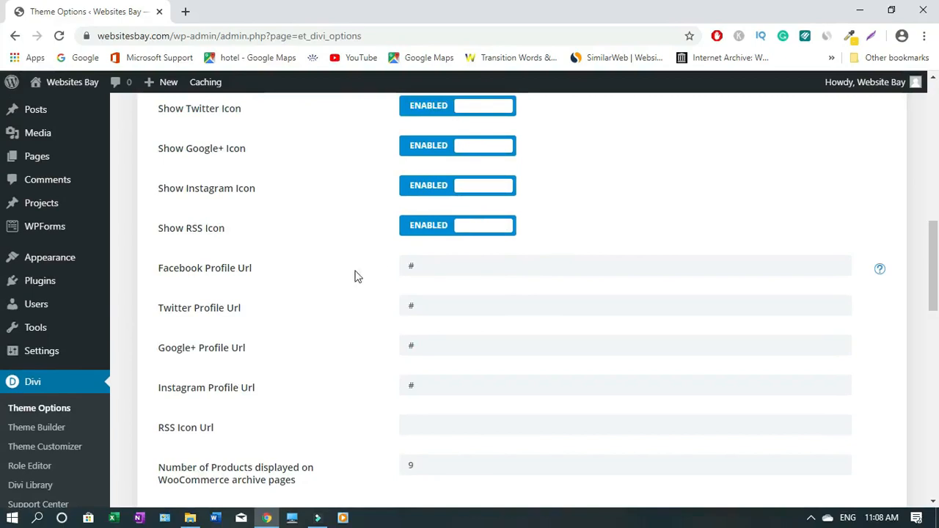
{"action": "left_click", "coordinate": [413, 265]}
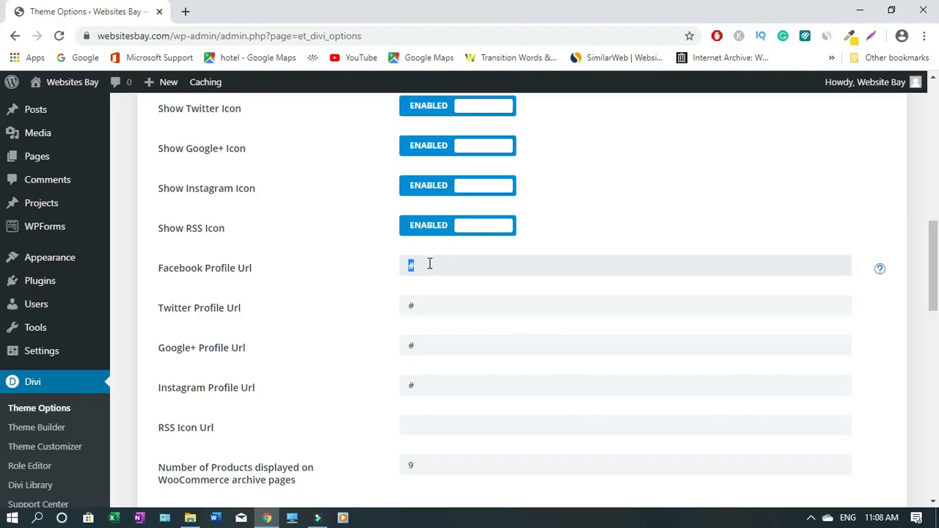
{"action": "scroll", "coordinate": [217, 488], "scroll_direction": "down", "scroll_amount": 3}
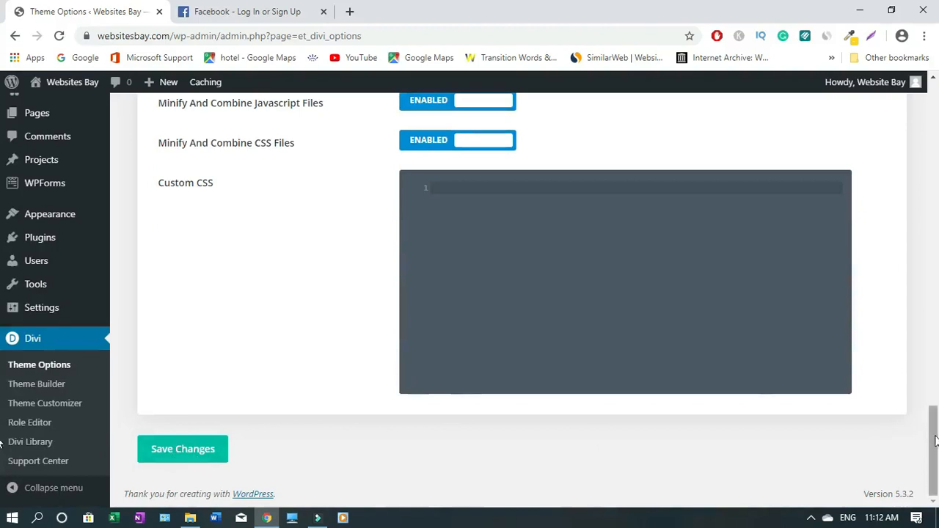
Step: Set websitesbay.png from the media library as the site logo and save the theme options
{"action": "left_click_drag", "start_coordinate": [923, 431], "coordinate": [937, 151]}
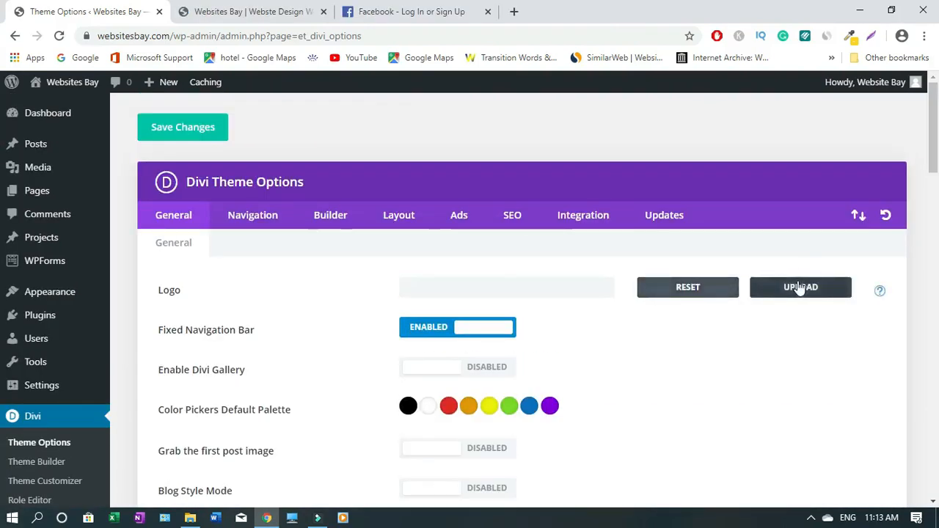
{"action": "left_click", "coordinate": [797, 287]}
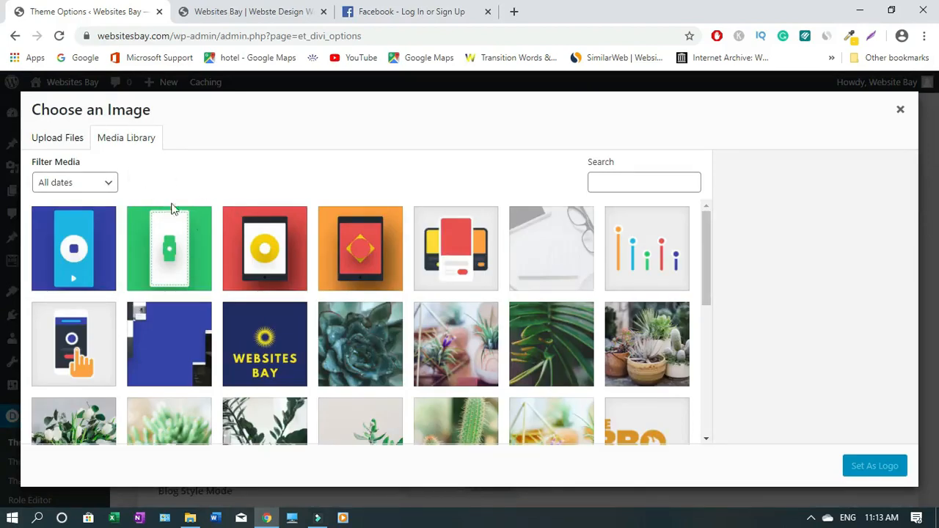
{"action": "left_click", "coordinate": [48, 143]}
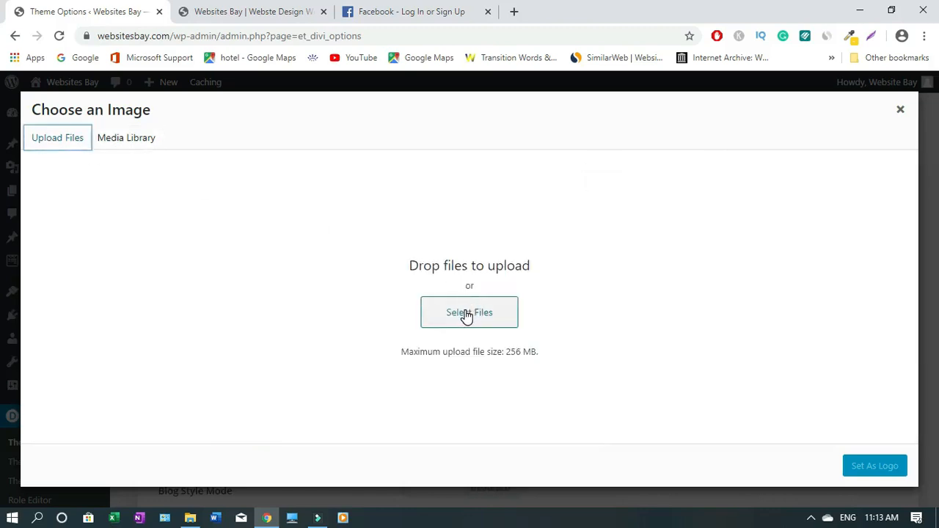
{"action": "left_click", "coordinate": [120, 143]}
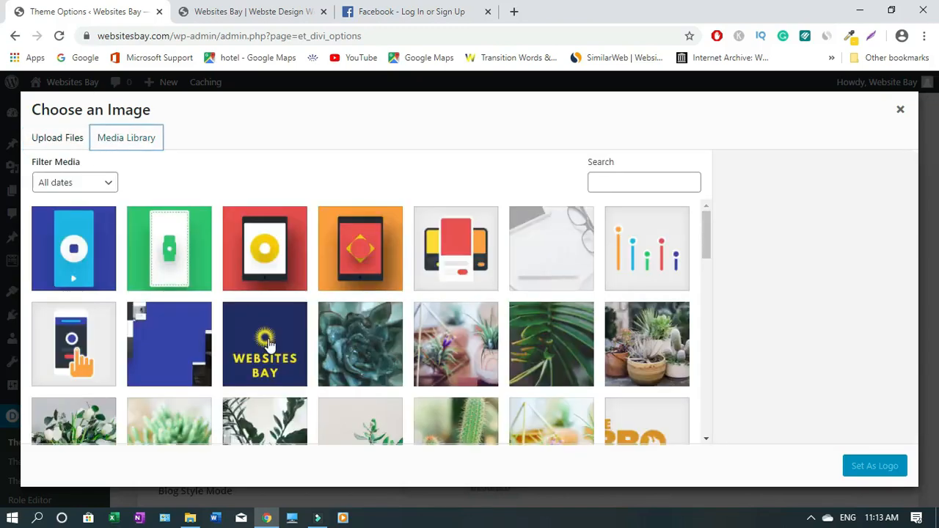
{"action": "left_click", "coordinate": [269, 343]}
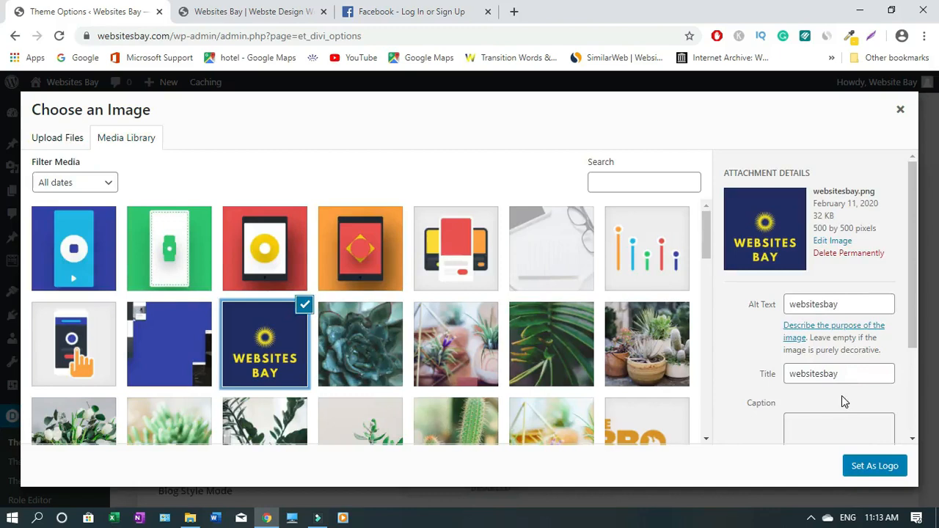
{"action": "left_click", "coordinate": [860, 469]}
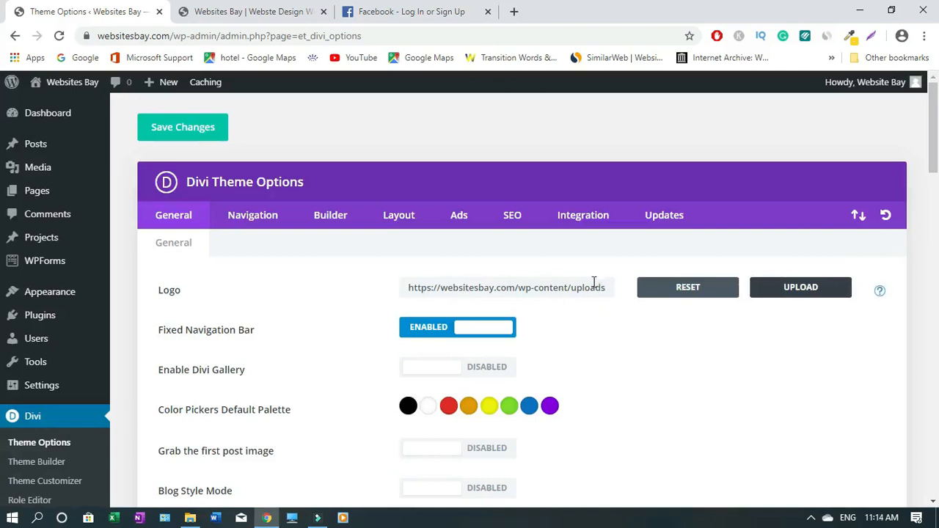
{"action": "left_click_drag", "start_coordinate": [935, 157], "coordinate": [938, 505]}
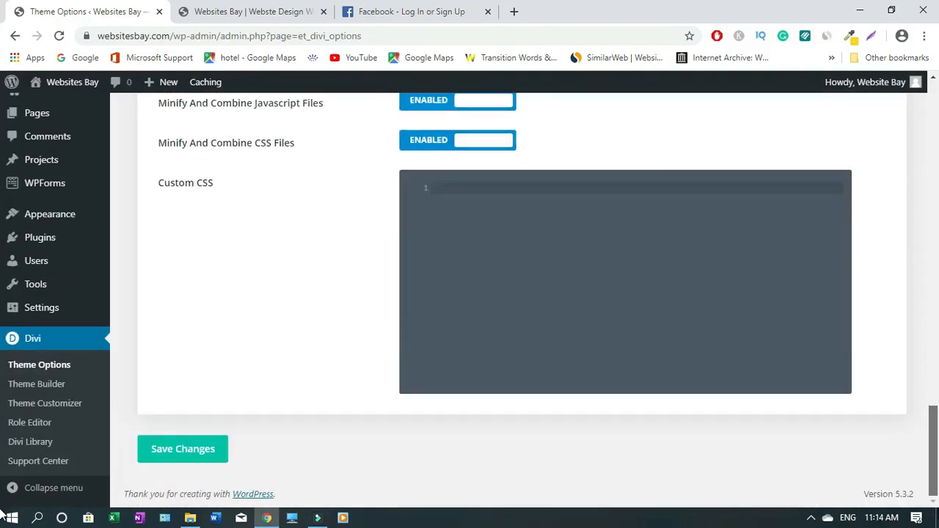
{"action": "left_click", "coordinate": [183, 450]}
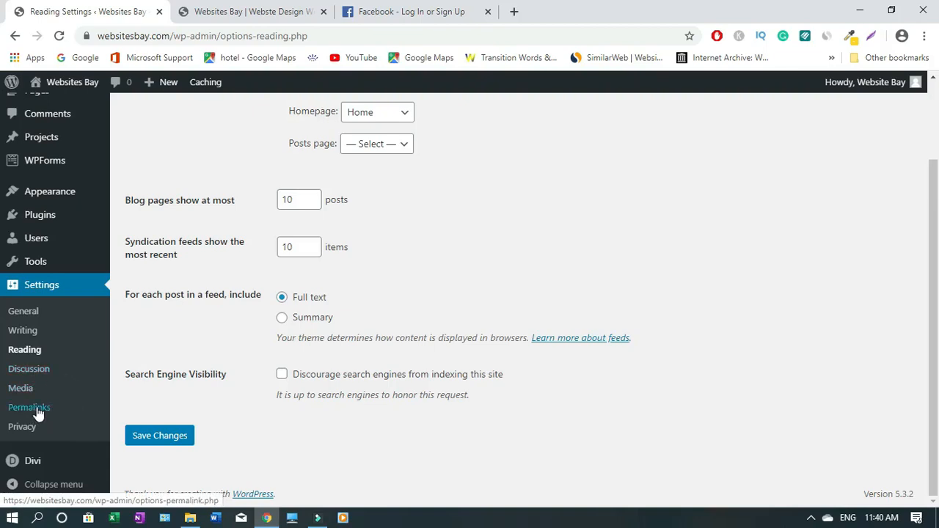
Step: Open the Discussion settings and review the default post, comment and avatar options
{"action": "left_click", "coordinate": [38, 370]}
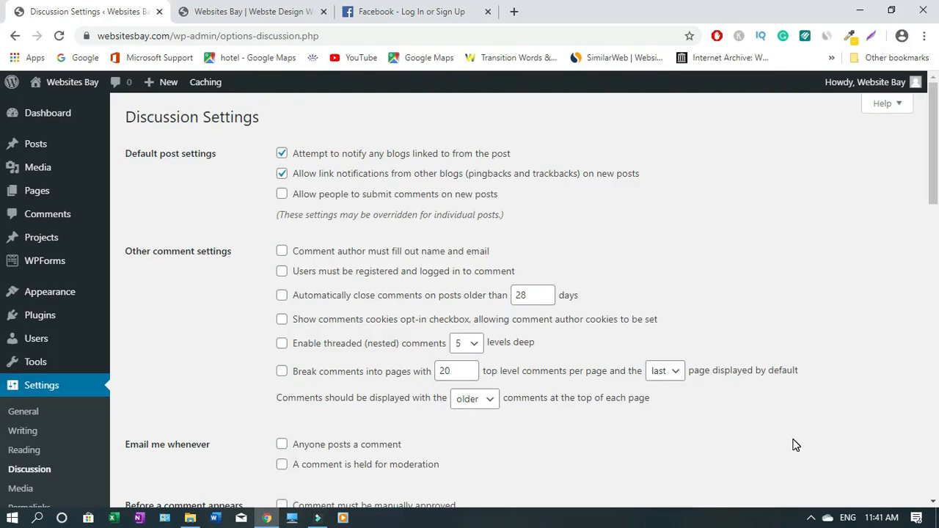
{"action": "scroll", "coordinate": [934, 422], "scroll_direction": "down", "scroll_amount": 15}
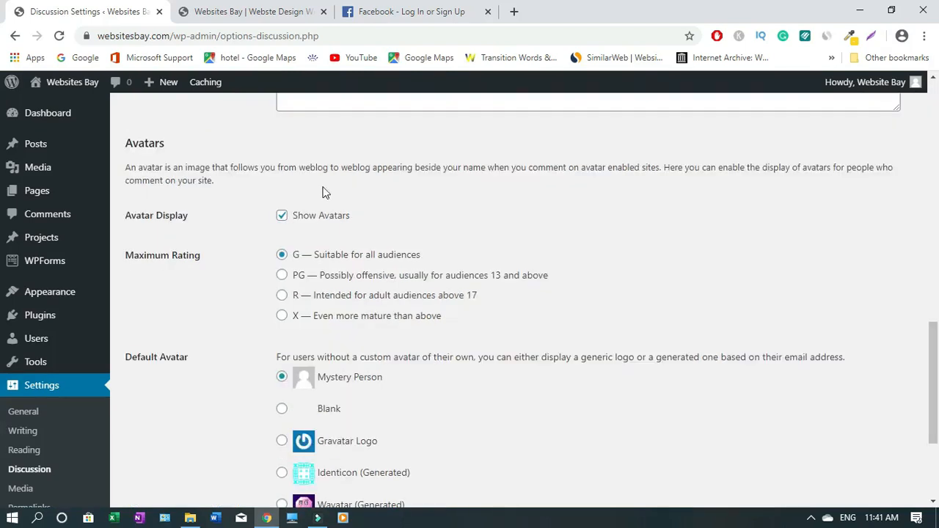
{"action": "left_click_drag", "start_coordinate": [932, 380], "coordinate": [936, 122]}
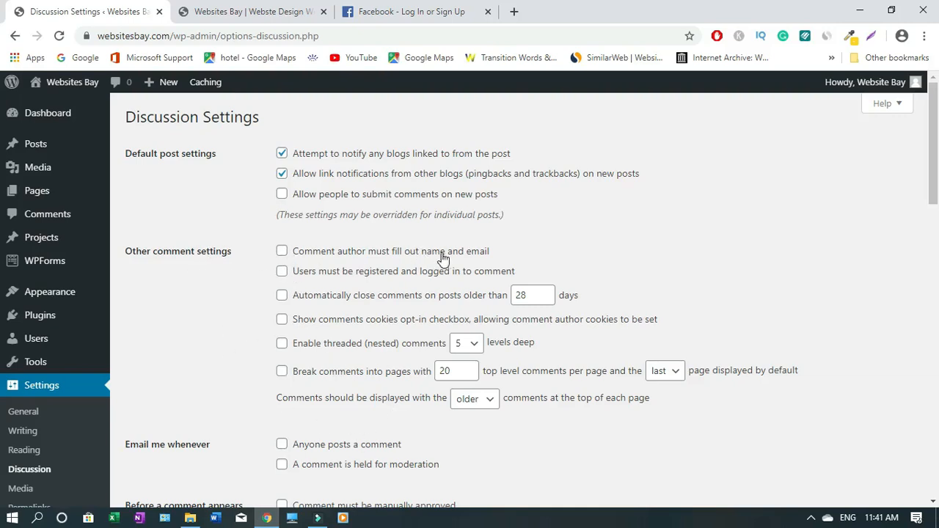
{"action": "scroll", "coordinate": [419, 262], "scroll_direction": "down", "scroll_amount": 10}
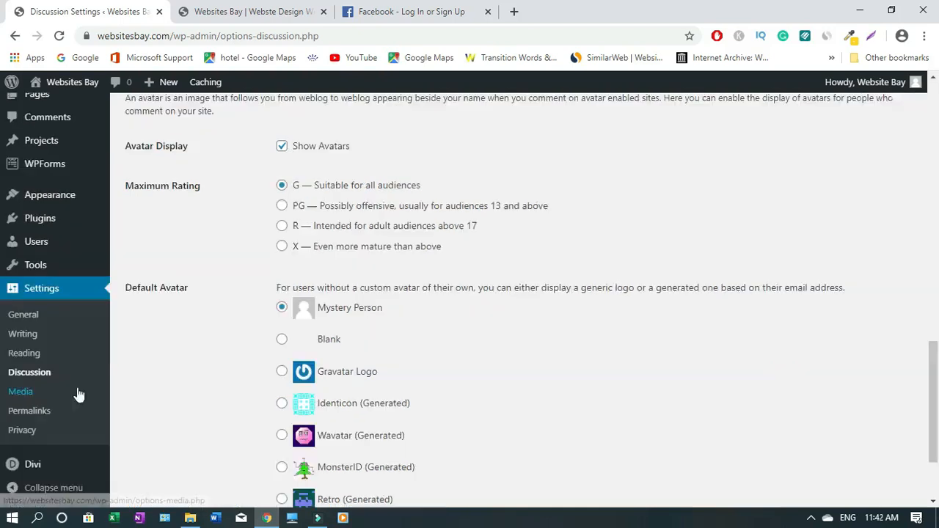
Step: Open the Permalink settings and review the common URL structures and the optional category and tag bases
{"action": "left_click", "coordinate": [29, 410]}
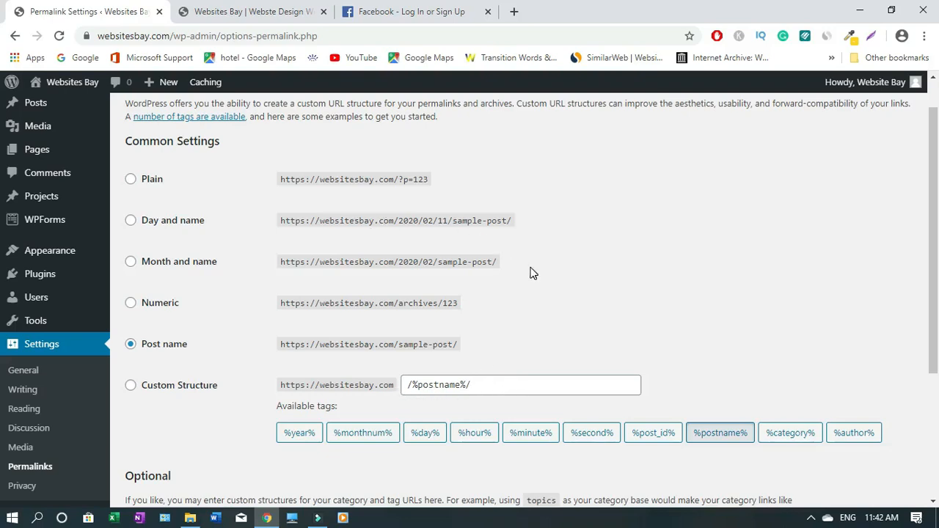
{"action": "scroll", "coordinate": [587, 369], "scroll_direction": "down", "scroll_amount": 3}
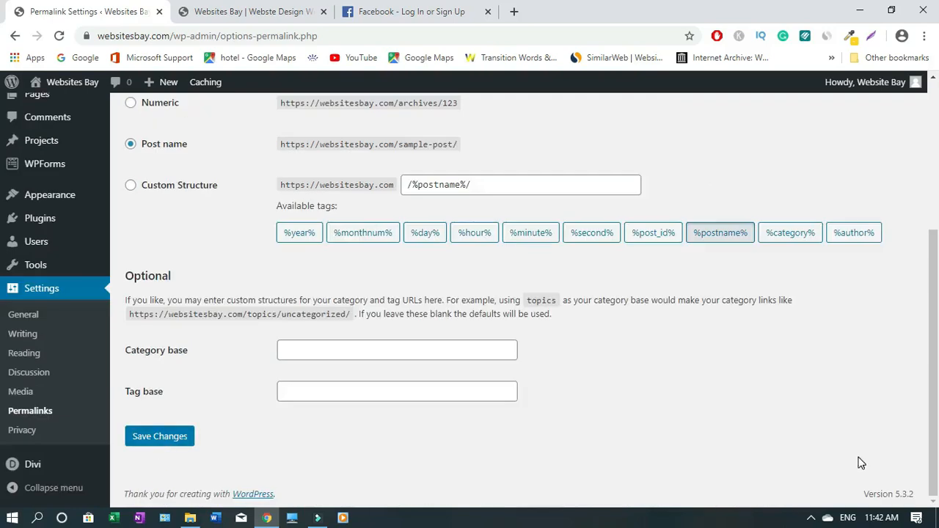
{"action": "left_click_drag", "start_coordinate": [934, 370], "coordinate": [929, 204]}
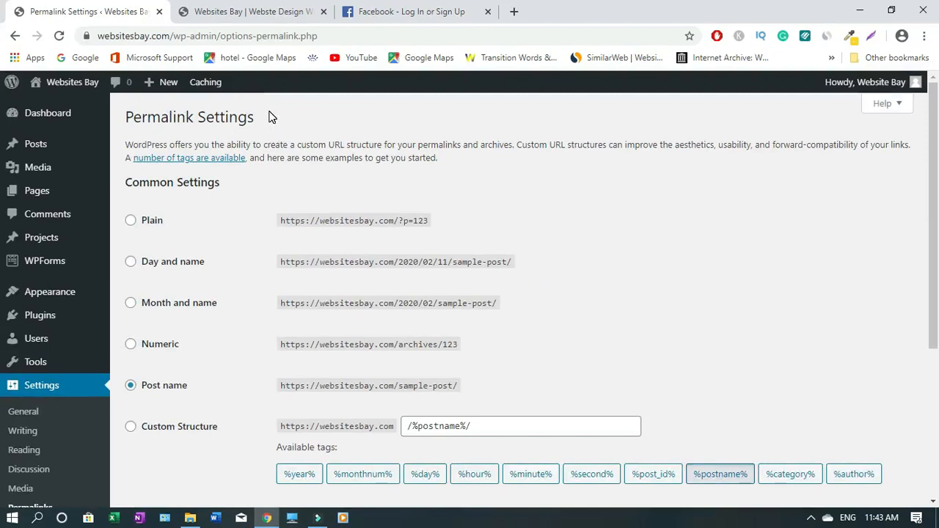
Step: View the live homepage with its logo, and close the homepage and Facebook browser tabs
{"action": "left_click", "coordinate": [254, 11]}
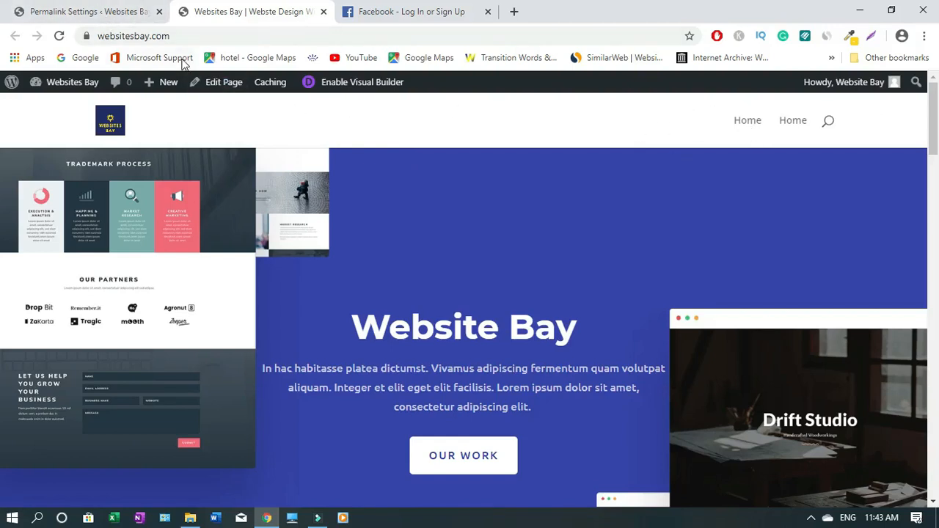
{"action": "left_click", "coordinate": [324, 12]}
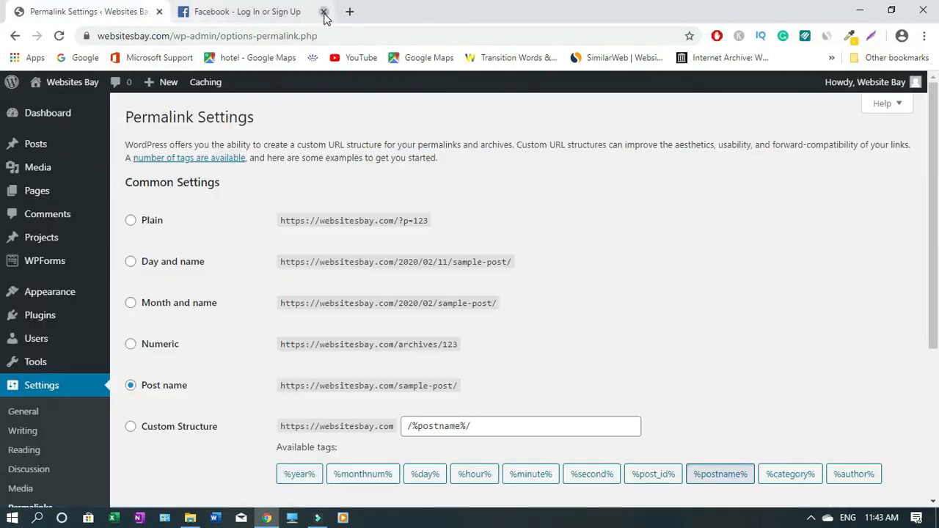
{"action": "left_click", "coordinate": [324, 12]}
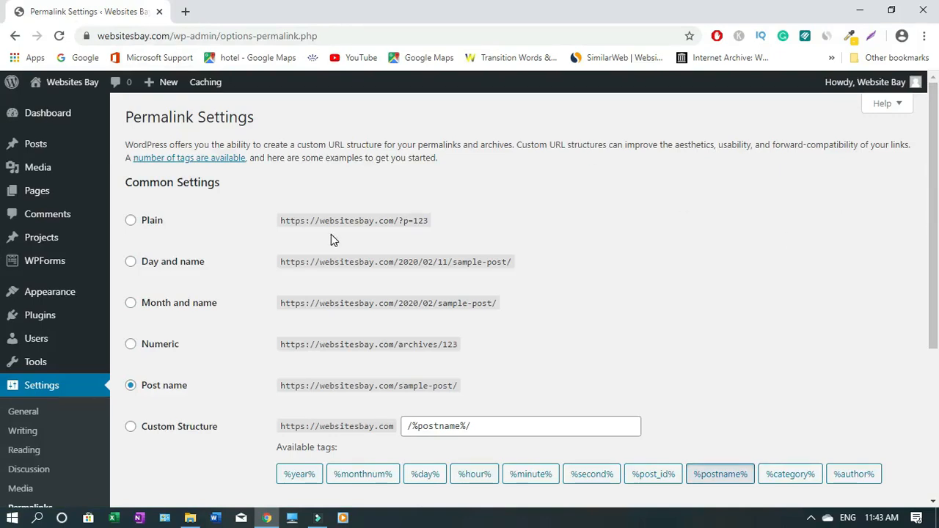
Step: Open the list of all pages and move the Home page to the trash with a bulk action
{"action": "mouse_move", "coordinate": [38, 194]}
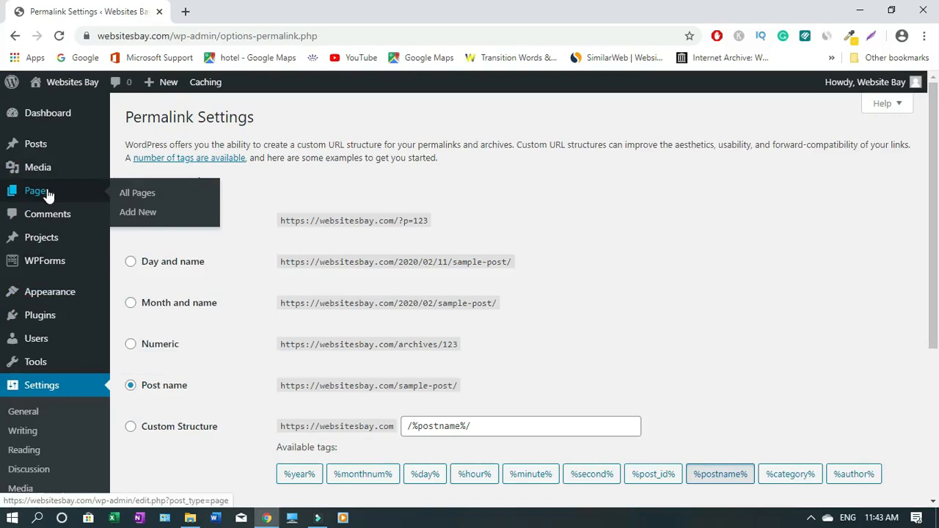
{"action": "left_click", "coordinate": [133, 196]}
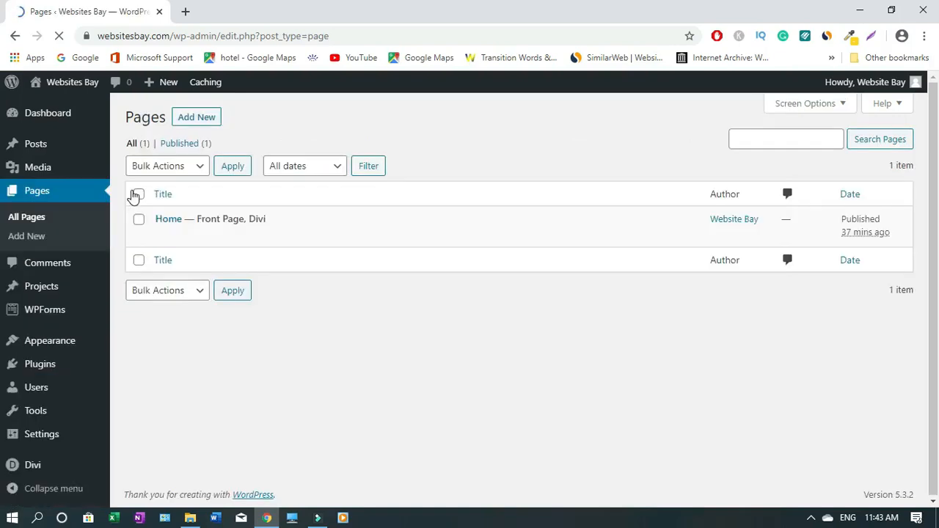
{"action": "mouse_move", "coordinate": [198, 225]}
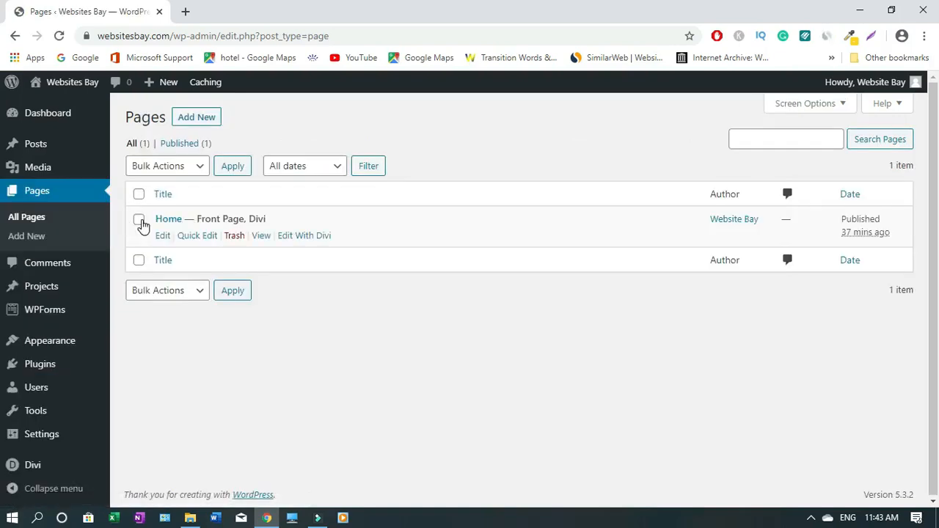
{"action": "left_click", "coordinate": [139, 221]}
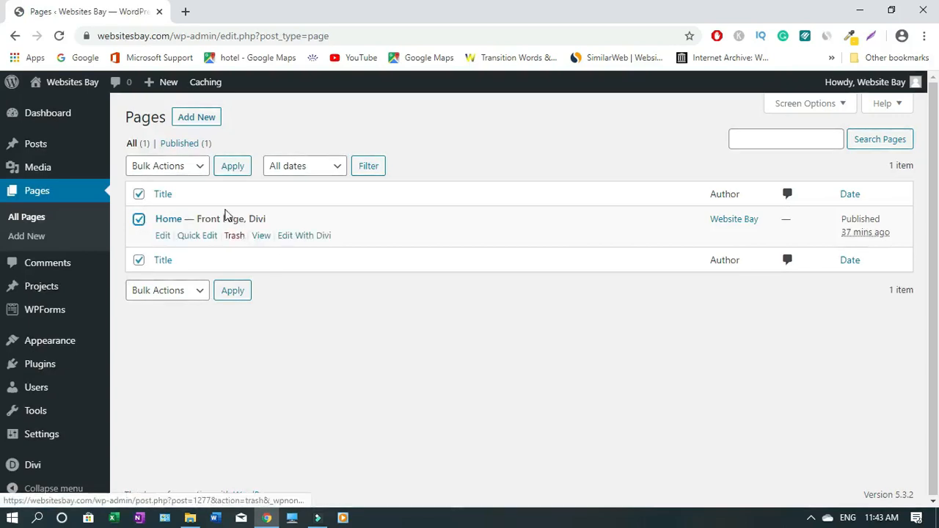
{"action": "left_click", "coordinate": [199, 169]}
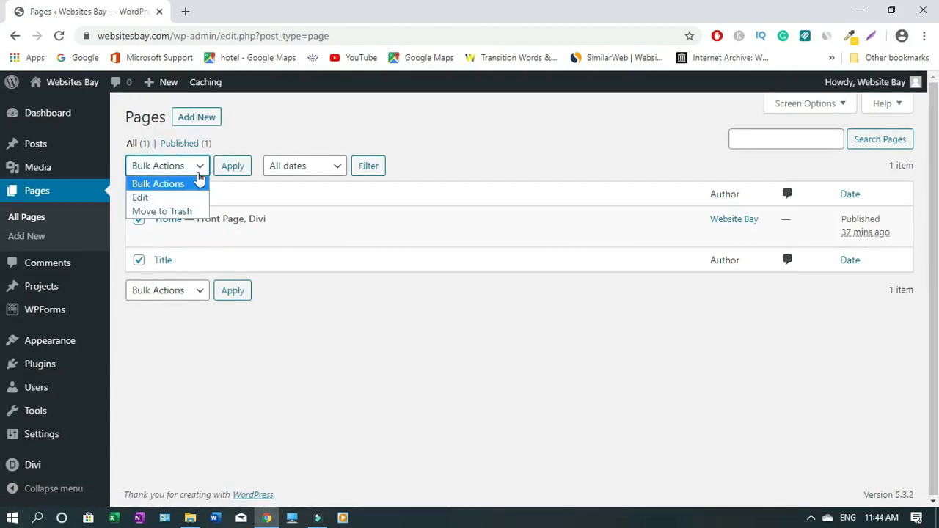
{"action": "left_click", "coordinate": [169, 212]}
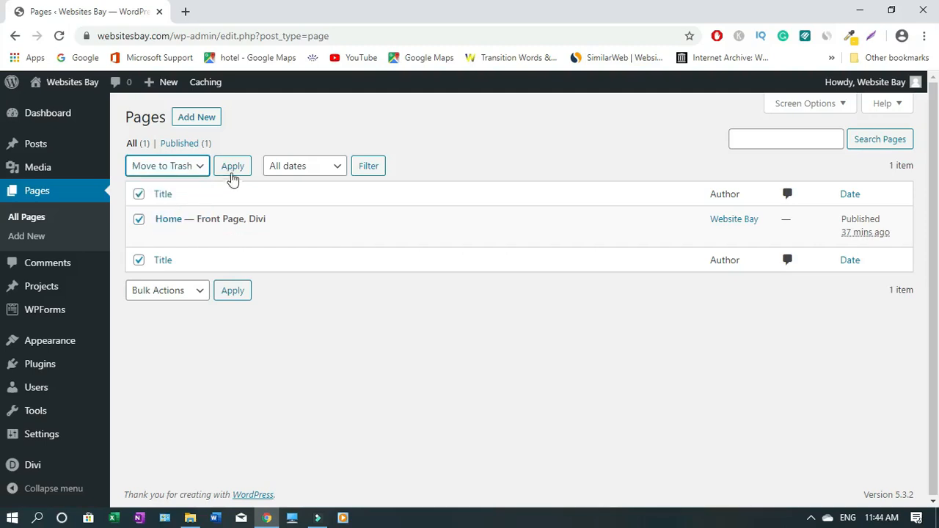
{"action": "left_click", "coordinate": [232, 168]}
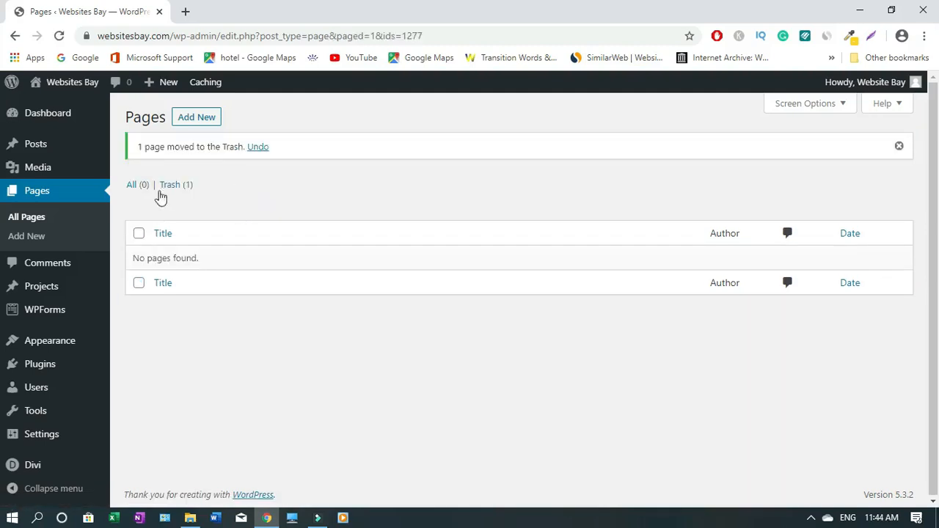
Step: Open the pages trash and permanently delete the Home page with a bulk action
{"action": "left_click", "coordinate": [170, 186]}
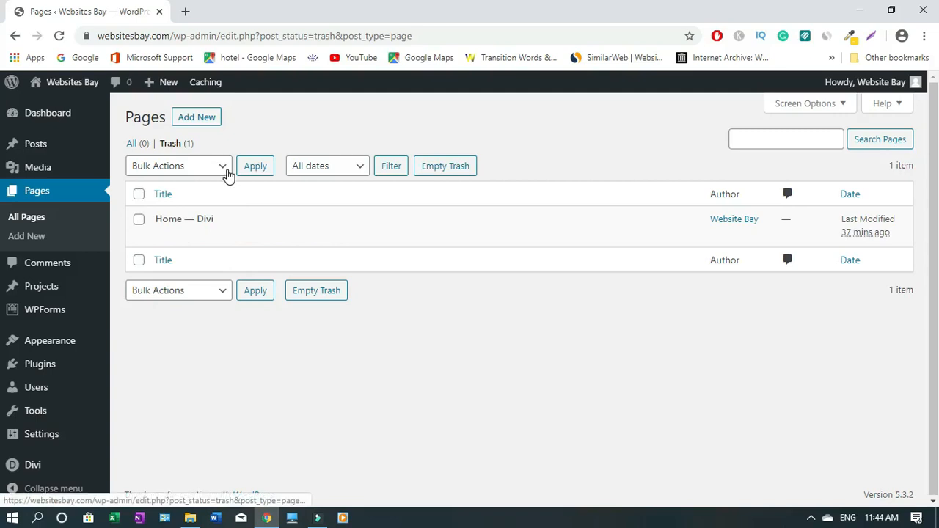
{"action": "left_click", "coordinate": [224, 168]}
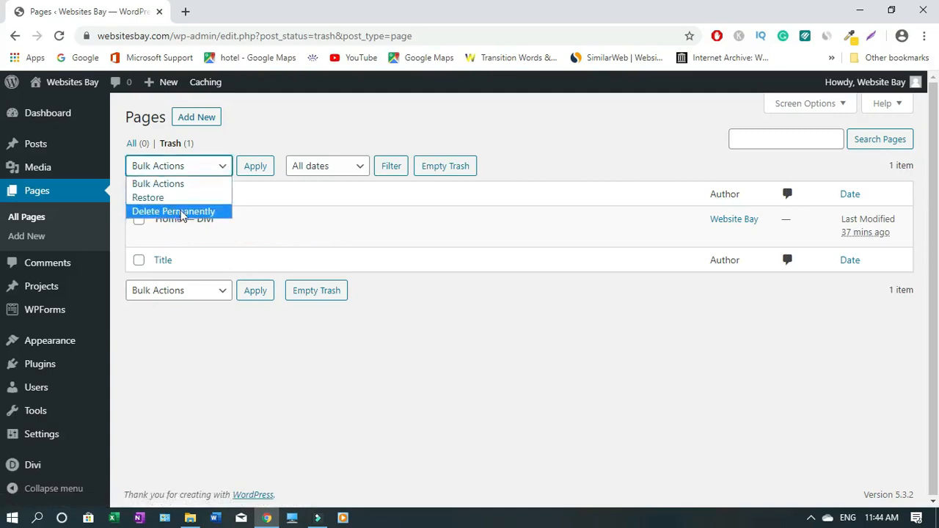
{"action": "left_click", "coordinate": [240, 143]}
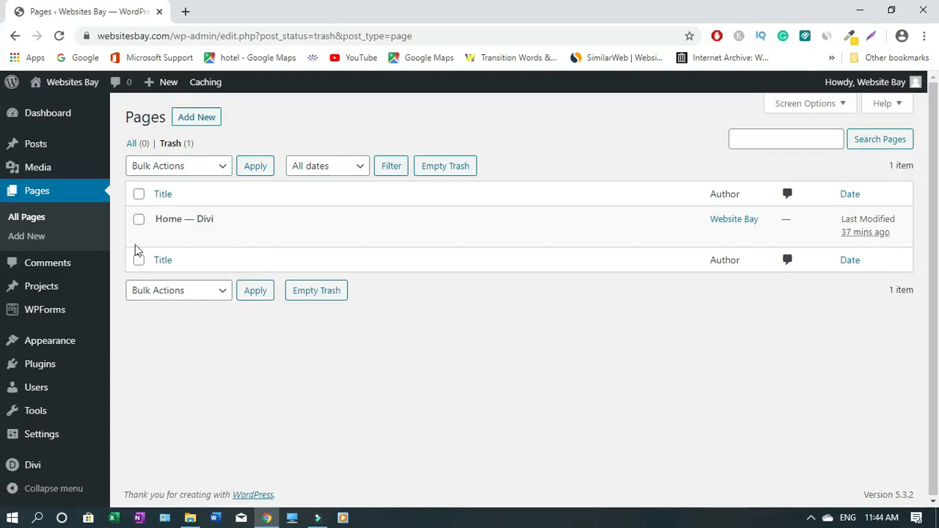
{"action": "left_click", "coordinate": [138, 194]}
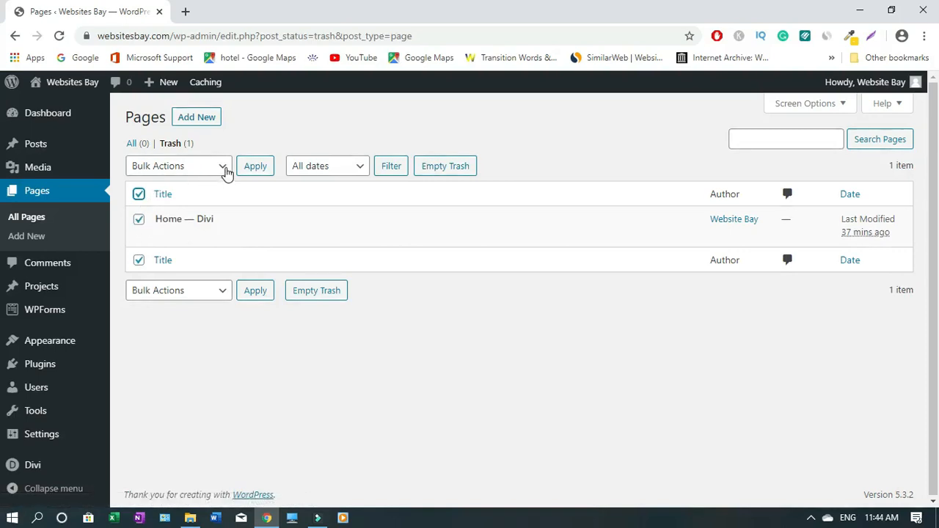
{"action": "left_click", "coordinate": [223, 170]}
{"action": "left_click", "coordinate": [182, 212]}
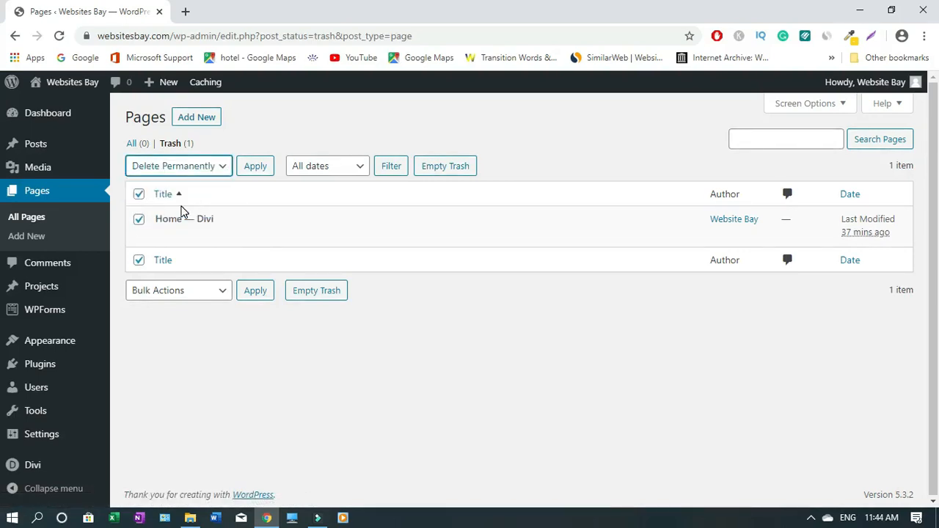
{"action": "left_click", "coordinate": [254, 168]}
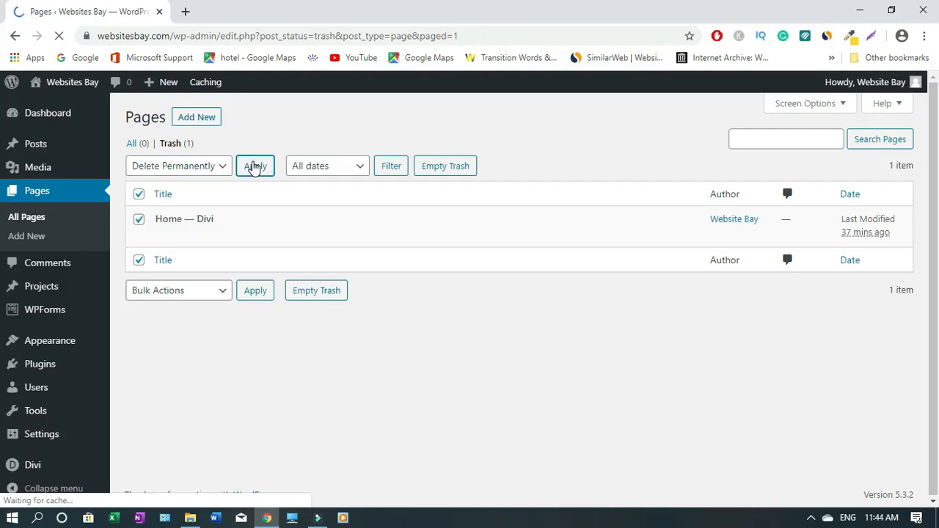
Step: View the live site in a new browser tab to see the homepage without pages, and close that tab
{"action": "mouse_move", "coordinate": [74, 88]}
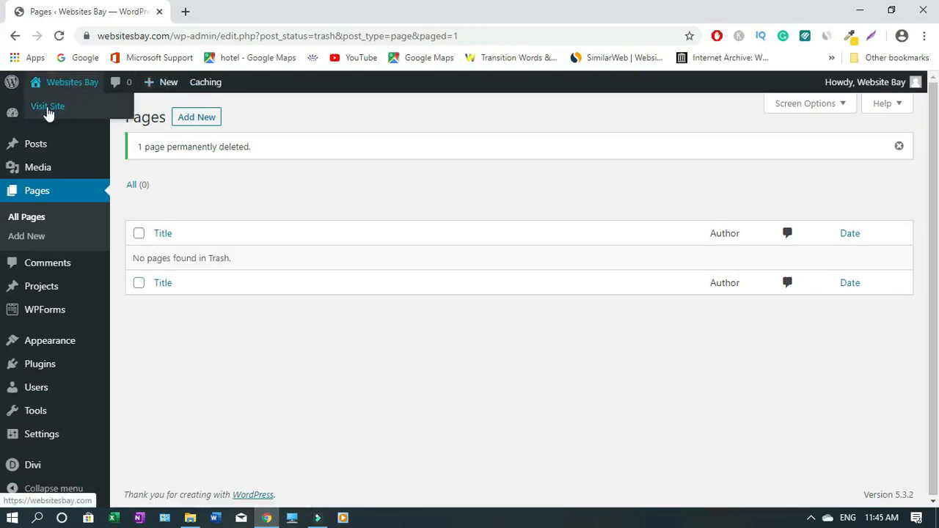
{"action": "right_click", "coordinate": [47, 110]}
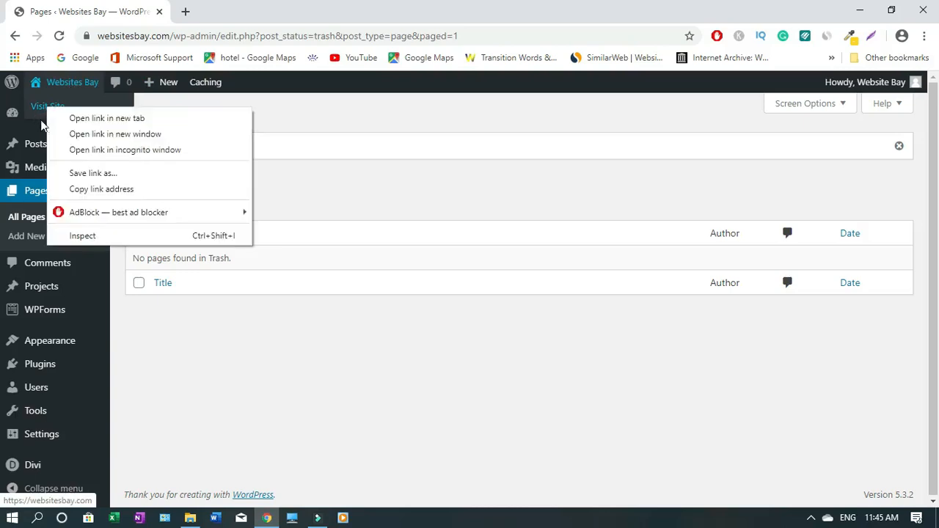
{"action": "left_click", "coordinate": [70, 118]}
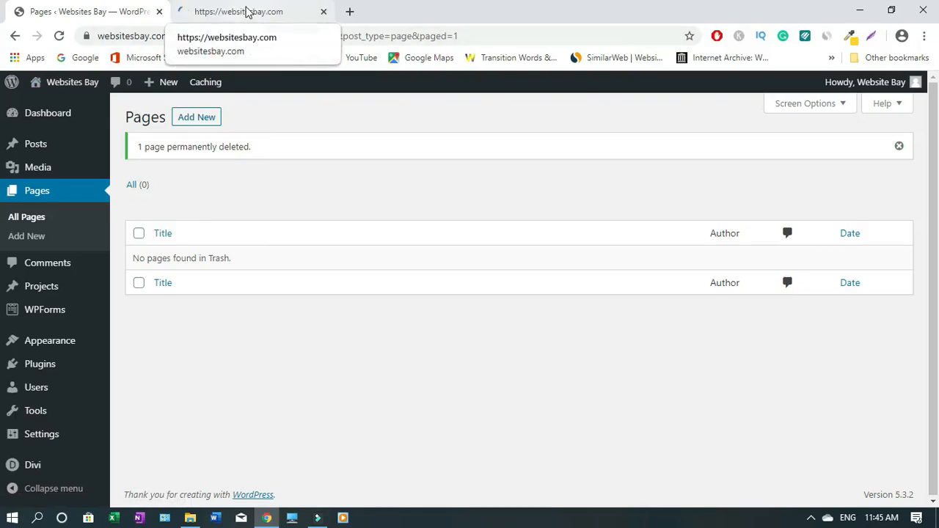
{"action": "left_click", "coordinate": [247, 11]}
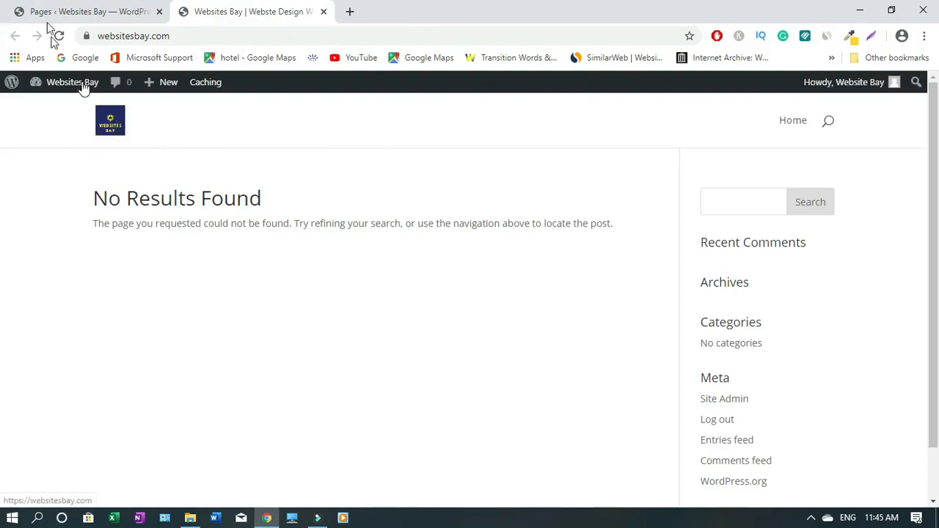
{"action": "left_click", "coordinate": [324, 12]}
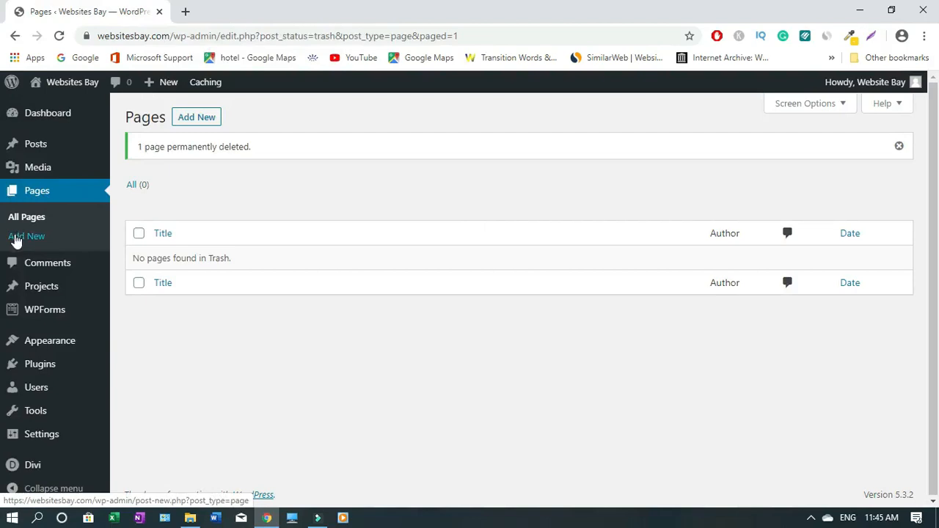
Step: Create a new page titled Home and start building it from scratch with the Divi Builder
{"action": "left_click", "coordinate": [192, 121]}
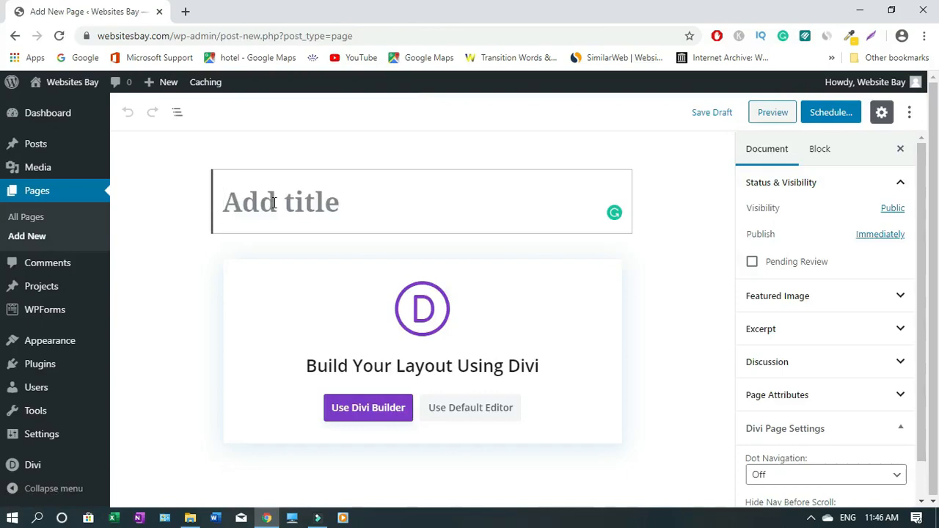
{"action": "type", "text": "Home"}
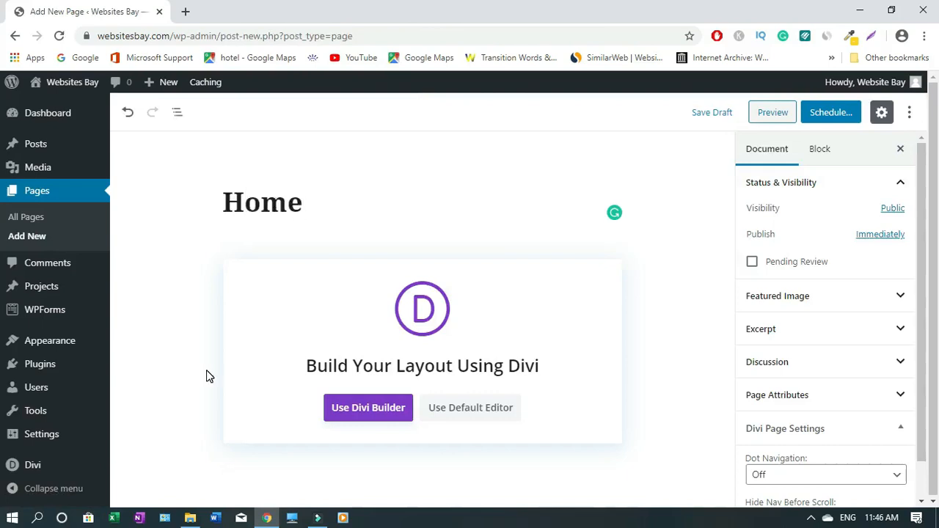
{"action": "left_click", "coordinate": [364, 415]}
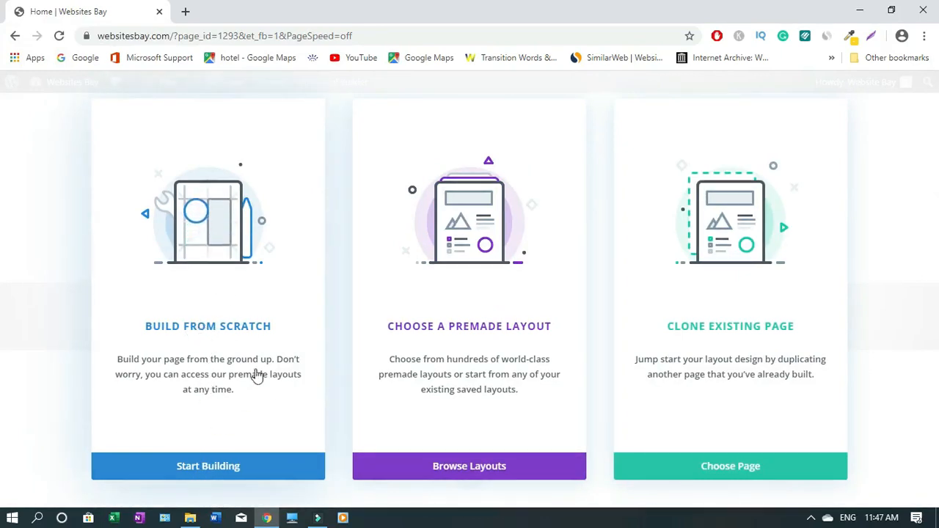
{"action": "left_click", "coordinate": [207, 329]}
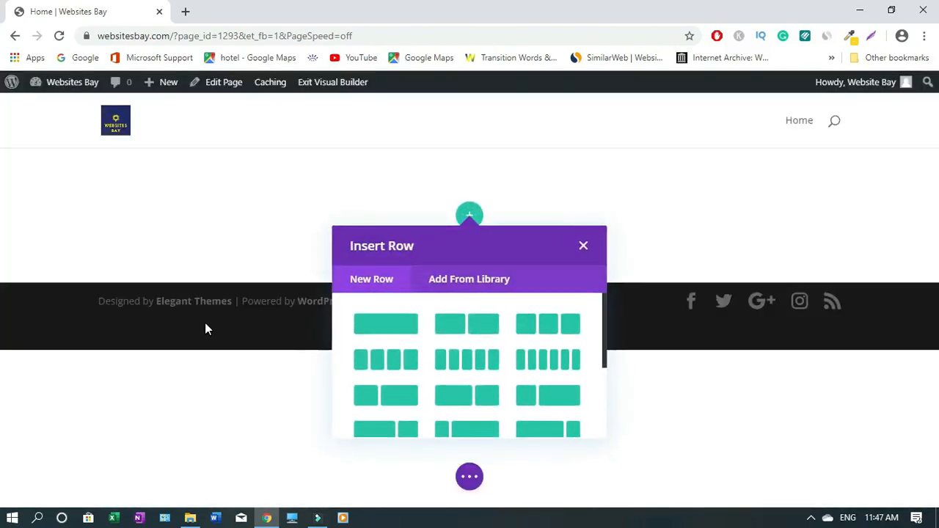
Step: Insert a two-column row with a wide three-quarter column followed by a narrow one-quarter column
{"action": "mouse_move", "coordinate": [605, 318]}
{"action": "left_mouse_down"}
{"action": "mouse_move", "coordinate": [608, 365]}
{"action": "mouse_move", "coordinate": [604, 321]}
{"action": "left_mouse_up"}
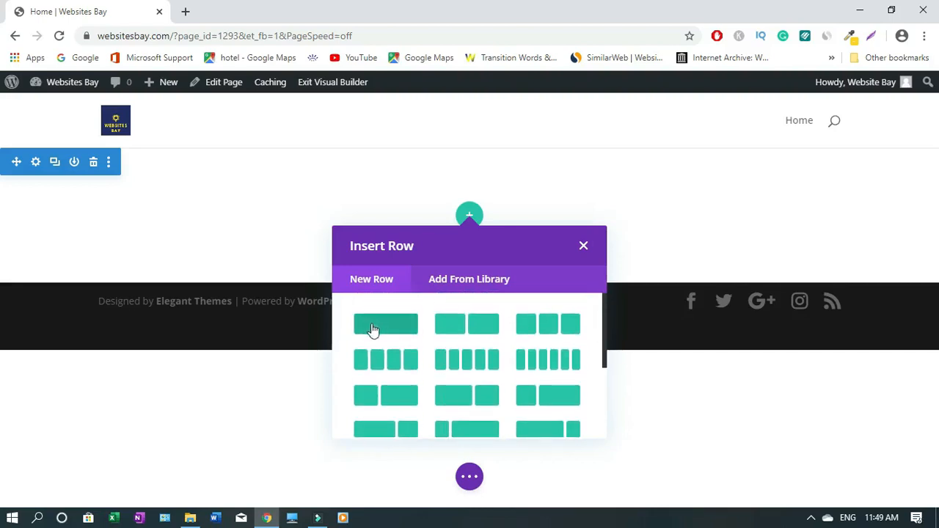
{"action": "left_click_drag", "start_coordinate": [606, 320], "coordinate": [607, 357]}
{"action": "left_click", "coordinate": [553, 372]}
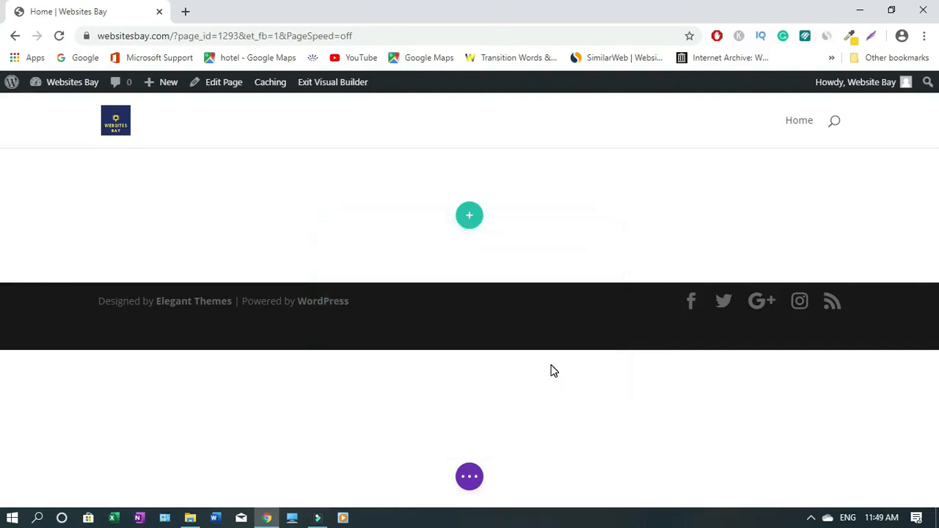
Step: Add an Image module with its default placeholder to the row's wide column and save it
{"action": "type", "text": "im"}
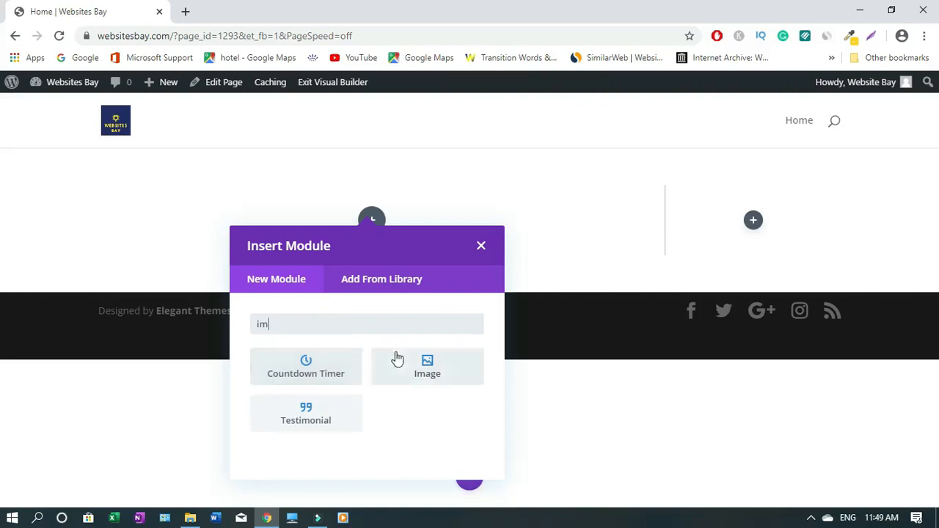
{"action": "left_click", "coordinate": [442, 366]}
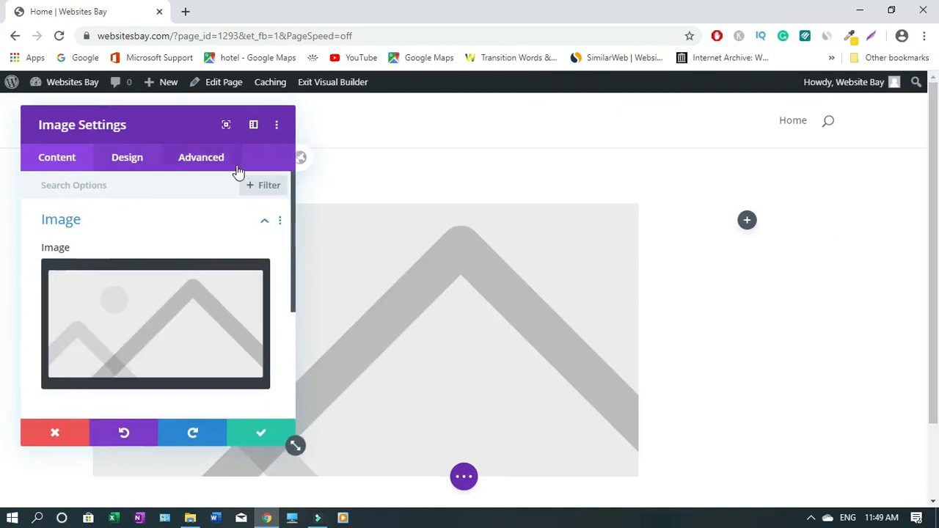
{"action": "left_click", "coordinate": [259, 438]}
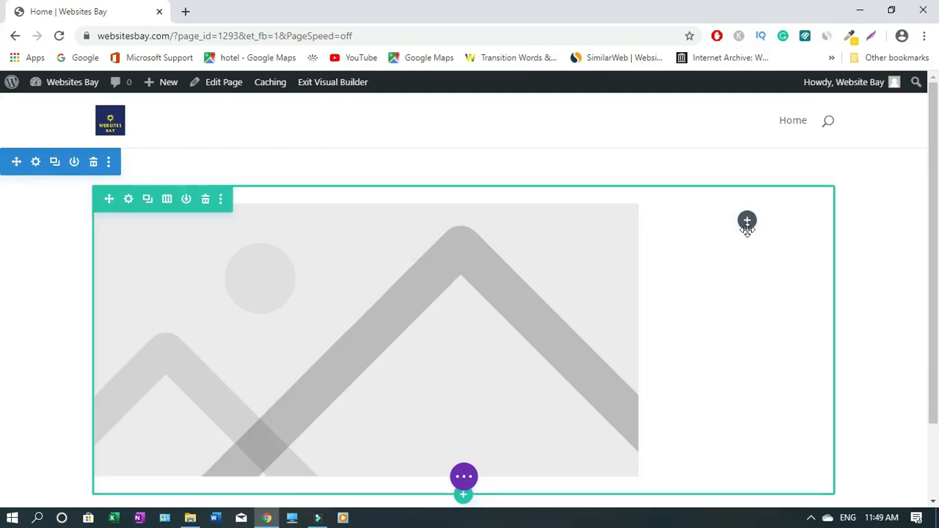
Step: Add a Sidebar module to the row's narrow column, keeping Sidebar as its widget area
{"action": "left_click", "coordinate": [748, 226]}
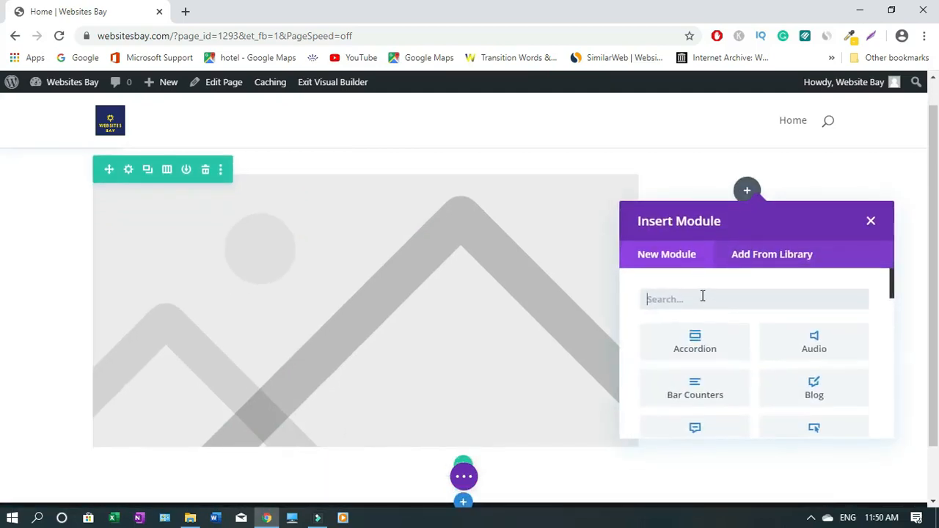
{"action": "type", "text": "sid"}
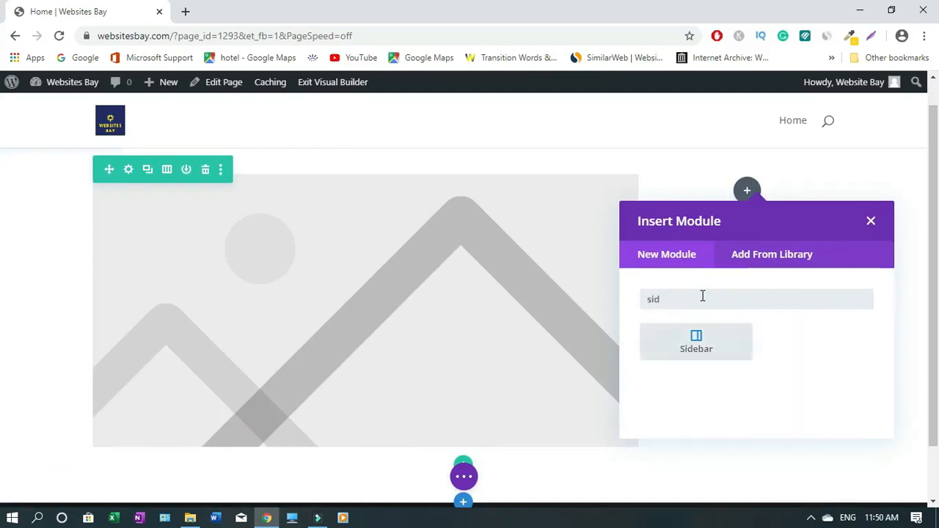
{"action": "left_click", "coordinate": [696, 344]}
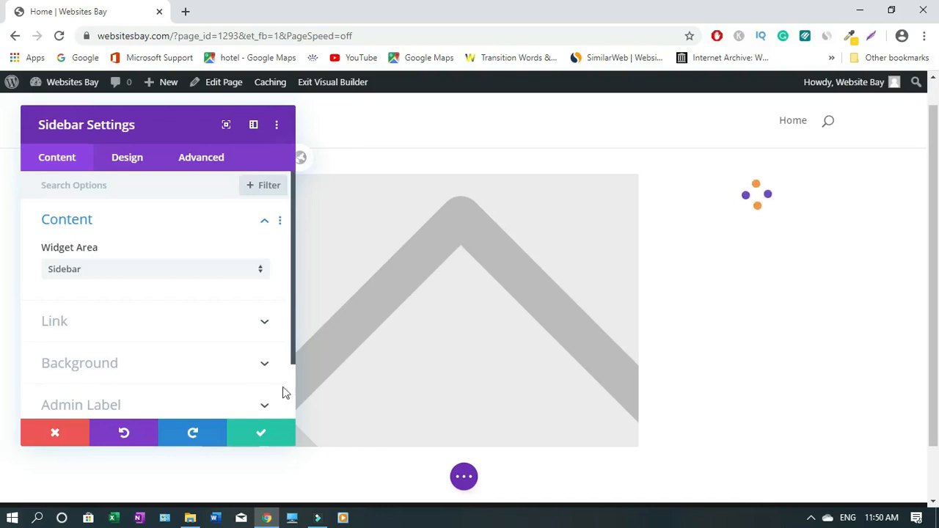
{"action": "left_click", "coordinate": [254, 437]}
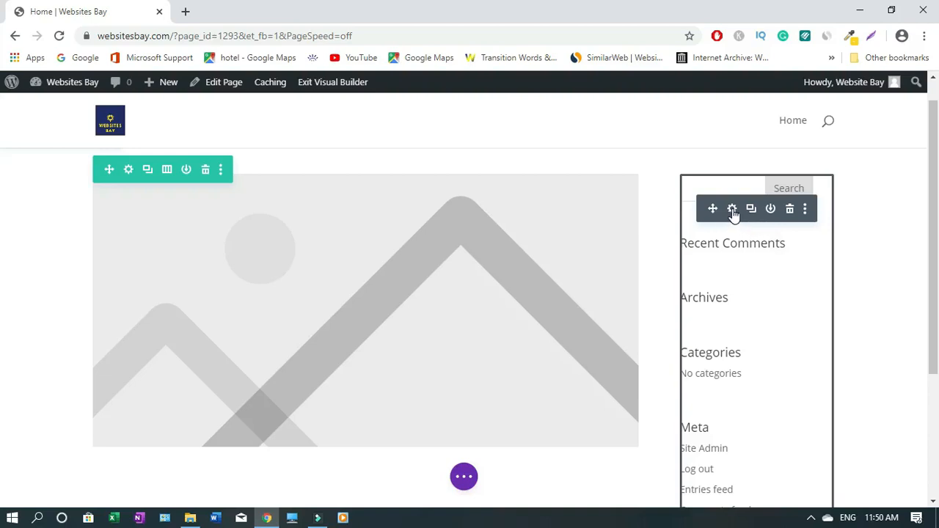
Step: Set the Sidebar module's layout alignment to Right in its design settings and save the module
{"action": "left_click", "coordinate": [732, 210]}
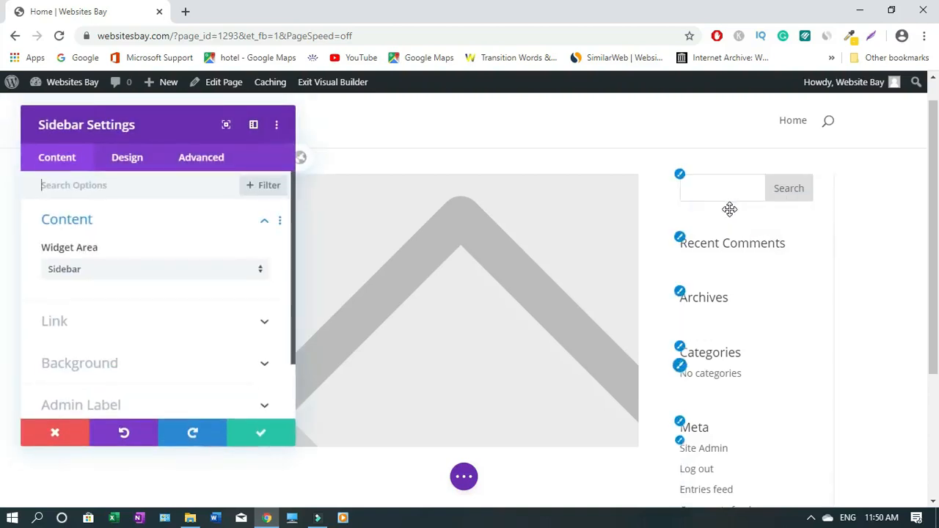
{"action": "left_click", "coordinate": [128, 161]}
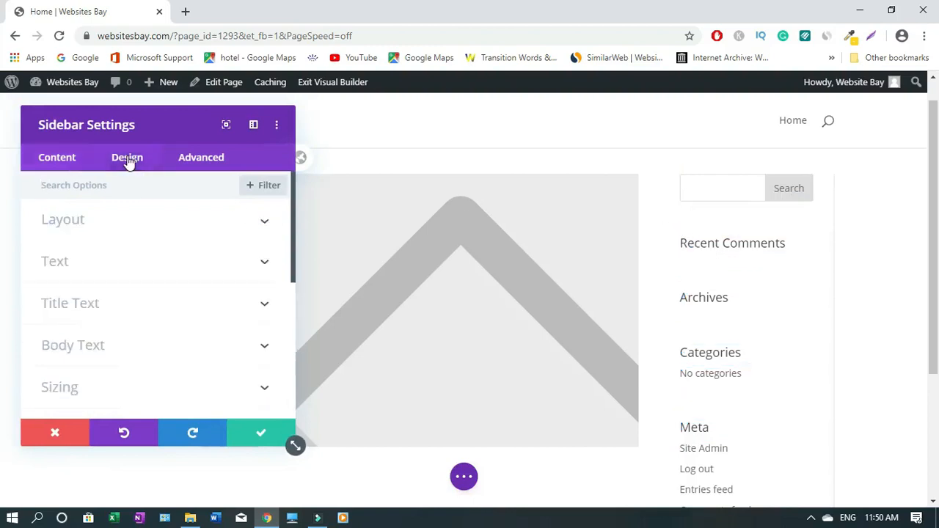
{"action": "left_click", "coordinate": [266, 224]}
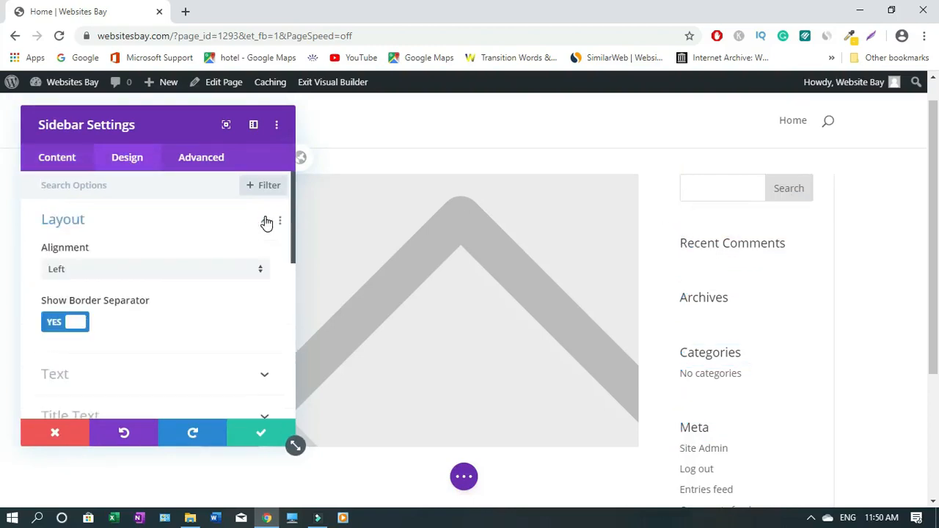
{"action": "left_click", "coordinate": [262, 274]}
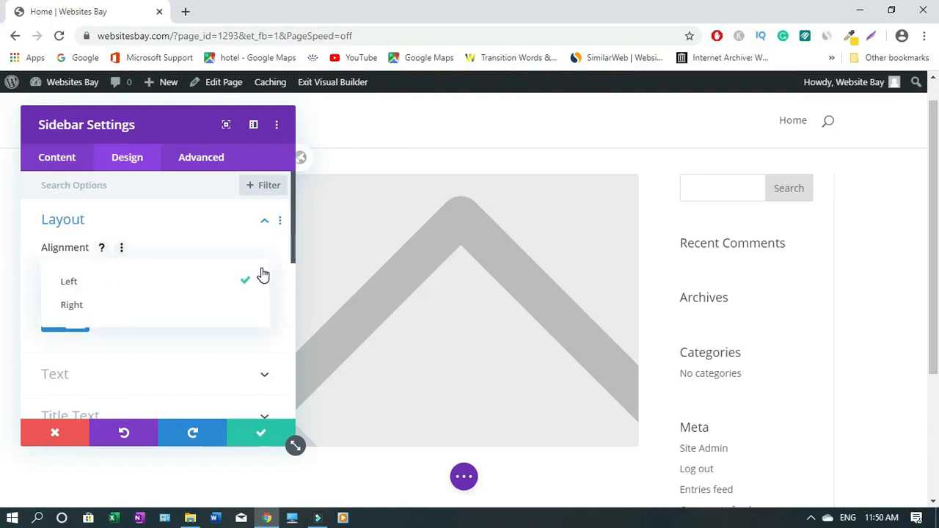
{"action": "left_click", "coordinate": [263, 274]}
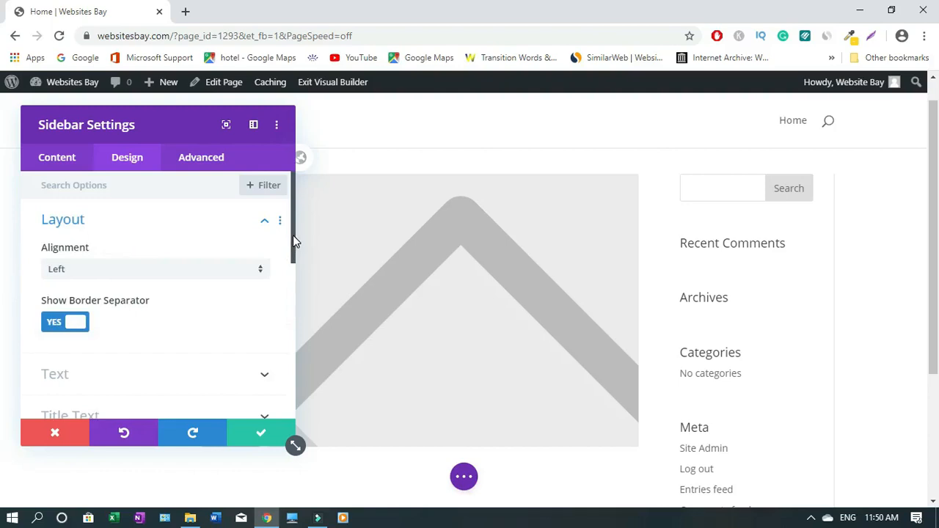
{"action": "left_click", "coordinate": [262, 273]}
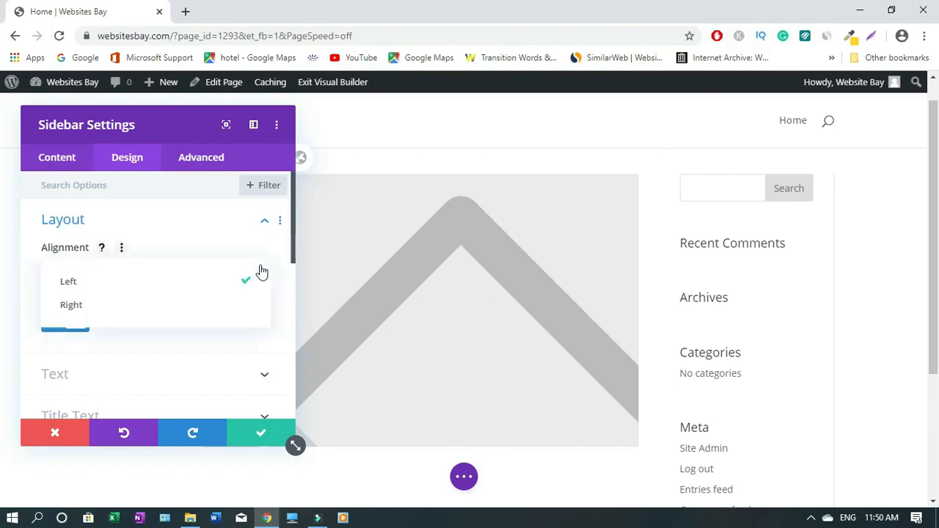
{"action": "left_click", "coordinate": [115, 305]}
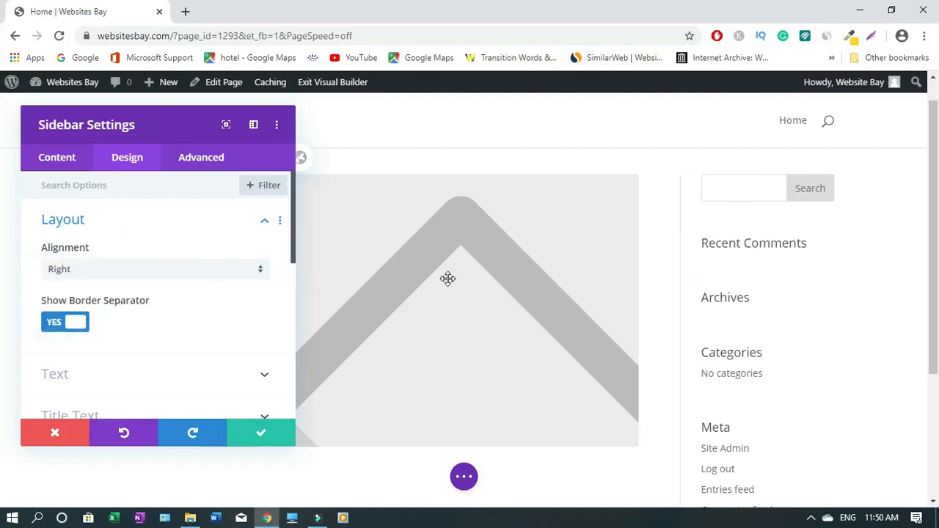
{"action": "left_click", "coordinate": [265, 439]}
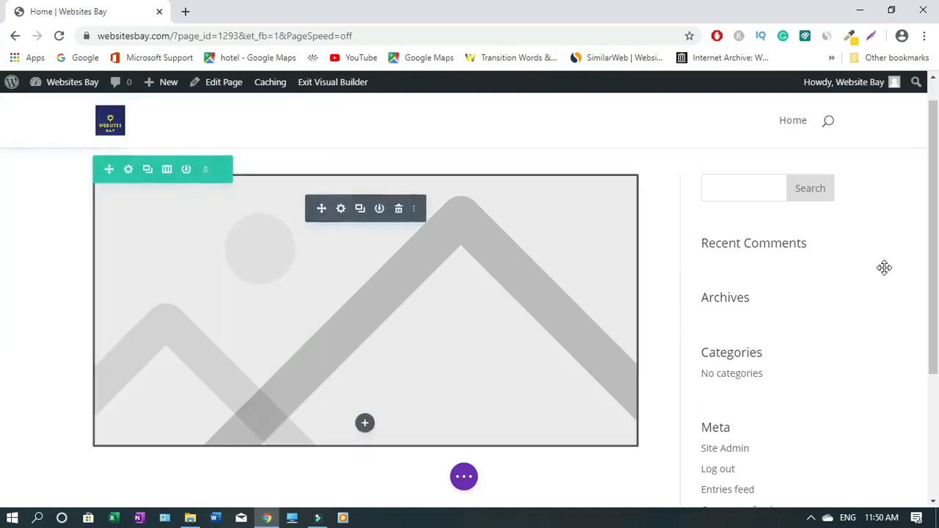
Step: Replace the Image module's placeholder with plant-nursery-22.jpg from the media library and save the module
{"action": "left_click_drag", "start_coordinate": [934, 229], "coordinate": [935, 199]}
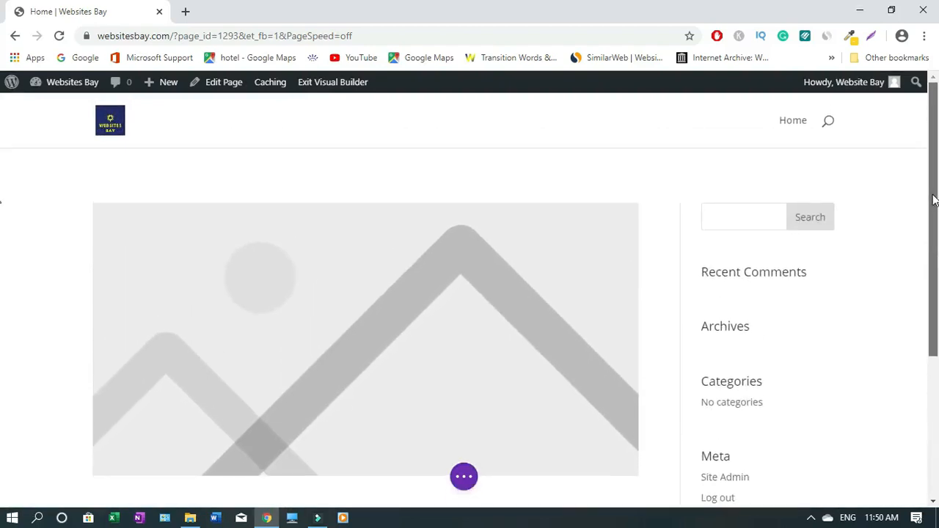
{"action": "mouse_move", "coordinate": [497, 255]}
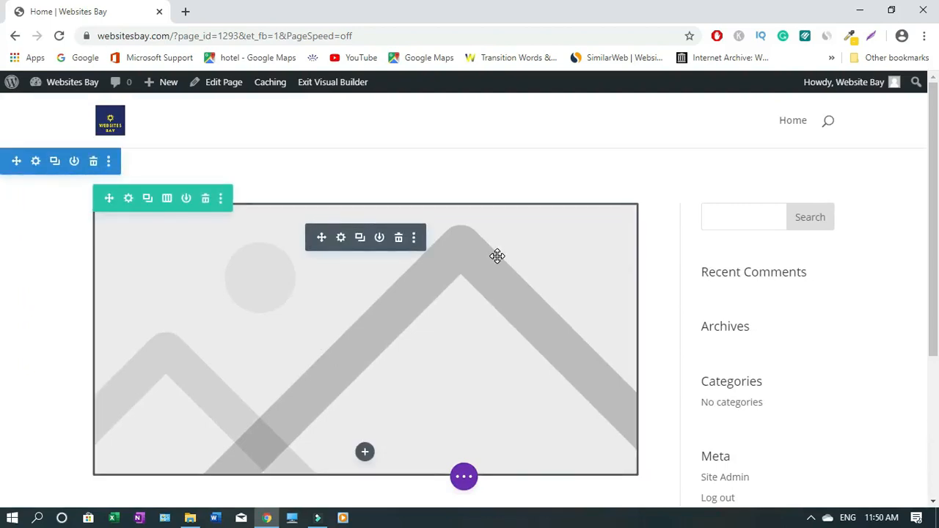
{"action": "left_click", "coordinate": [341, 238]}
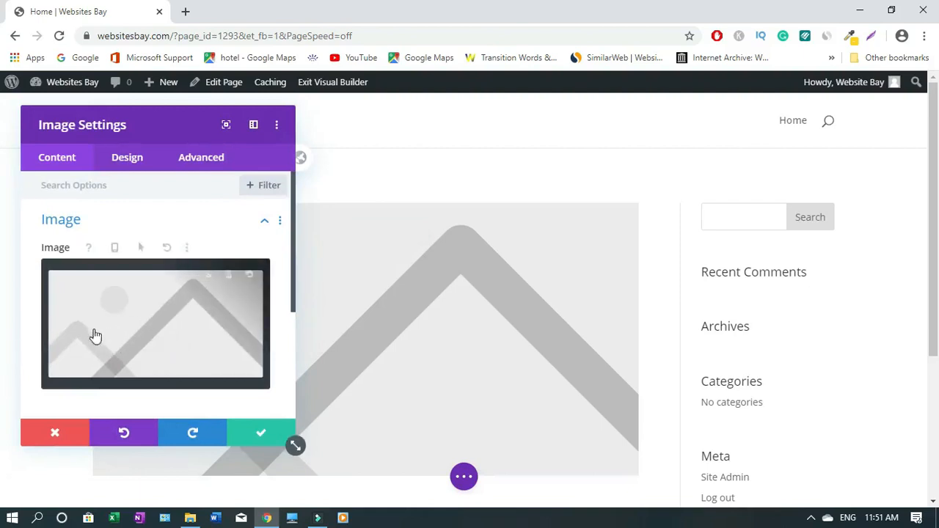
{"action": "left_click", "coordinate": [169, 336]}
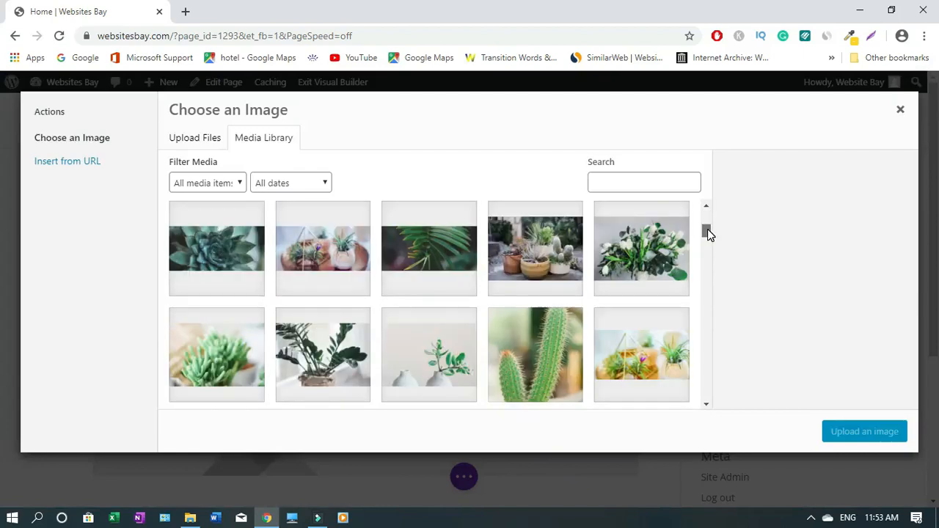
{"action": "left_click", "coordinate": [328, 255]}
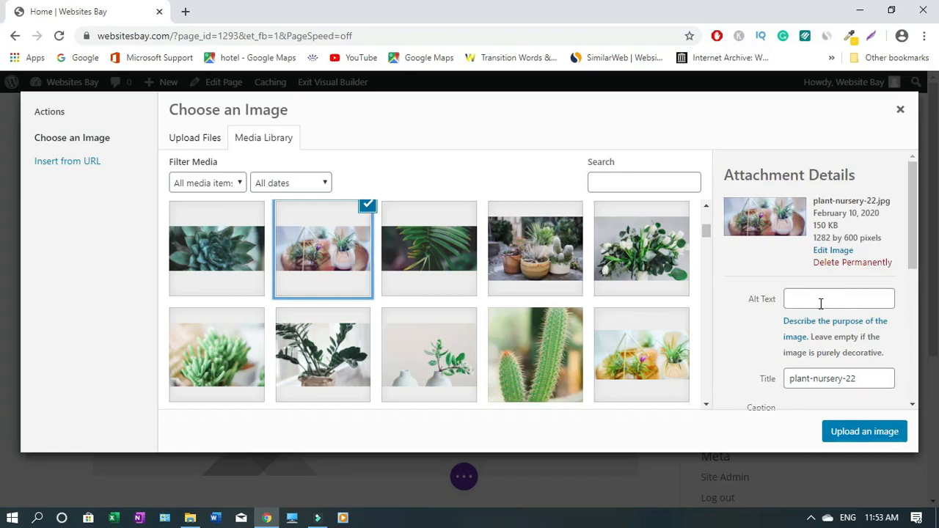
{"action": "left_click", "coordinate": [860, 434]}
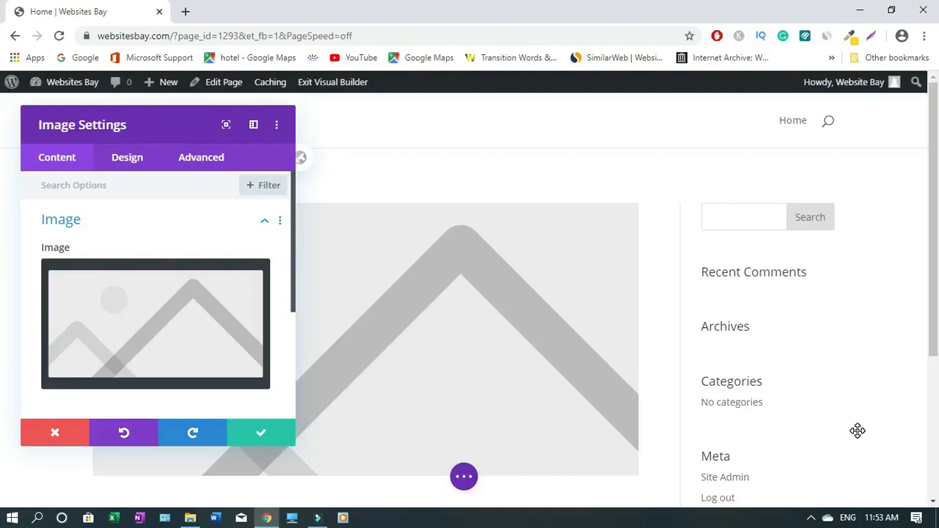
{"action": "left_click", "coordinate": [263, 434]}
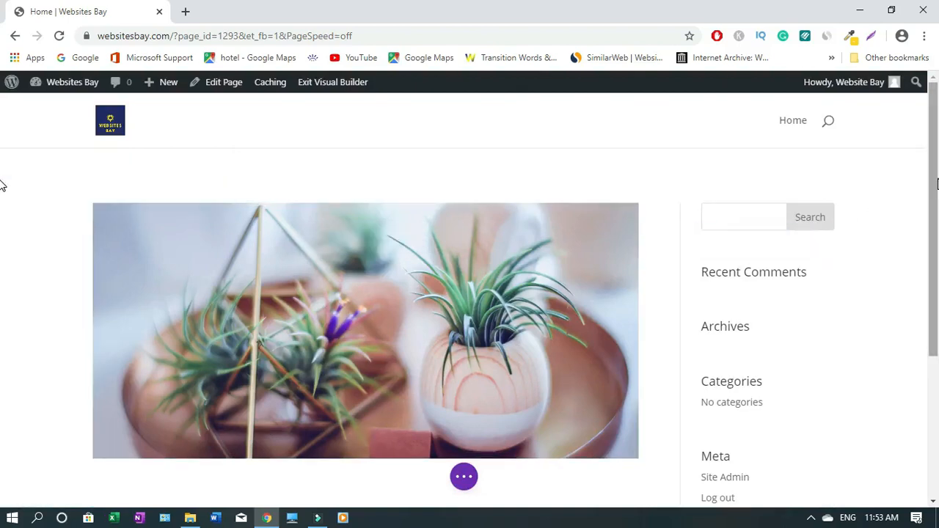
{"action": "scroll", "coordinate": [2, 187], "scroll_direction": "down", "scroll_amount": 2}
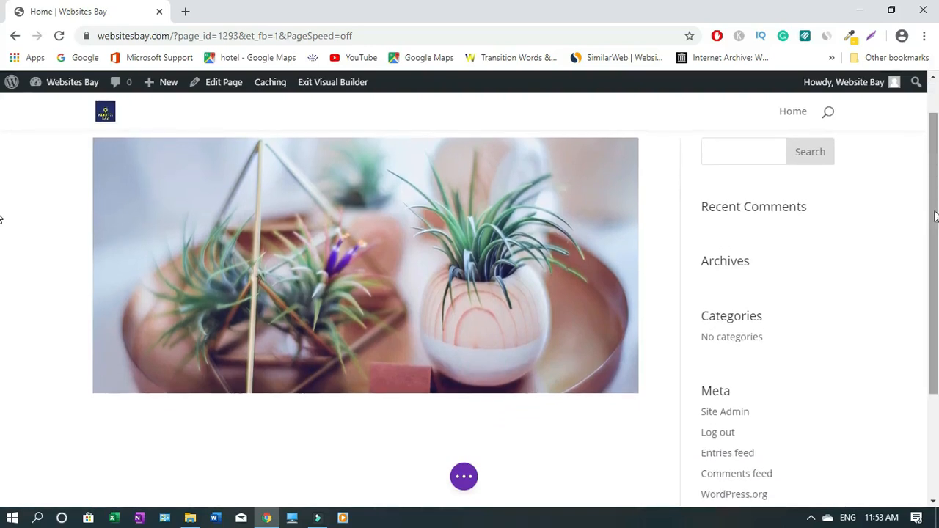
{"action": "mouse_move", "coordinate": [353, 197]}
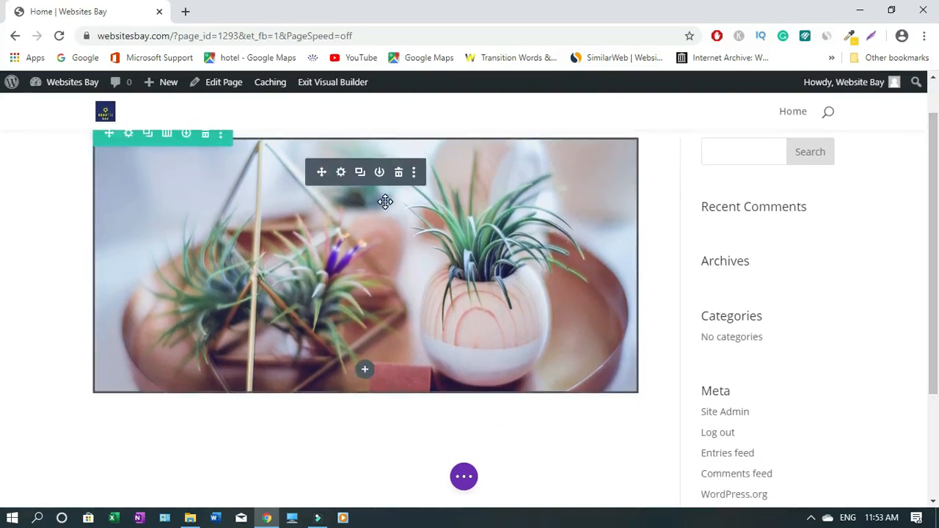
Step: Replace the Image module's picture with about-us-bg.jpg from the media library and save the module
{"action": "left_click", "coordinate": [342, 173]}
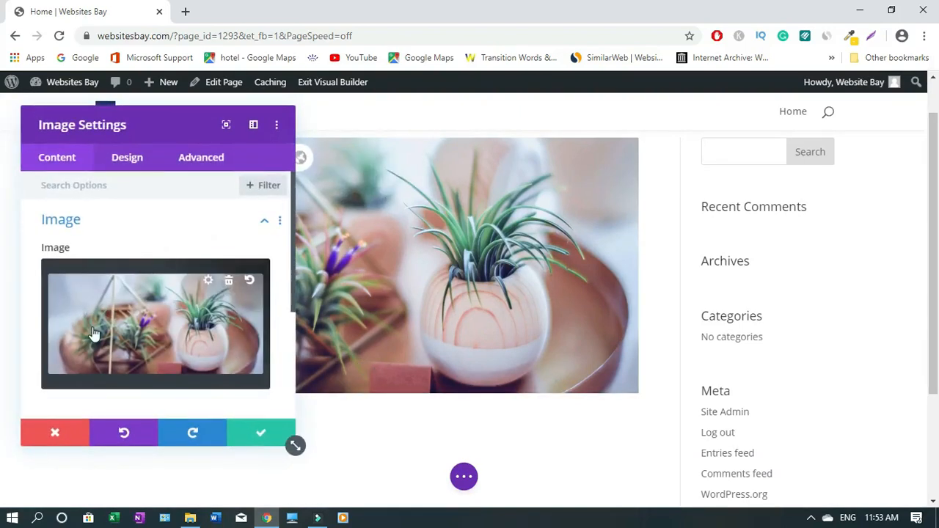
{"action": "left_click", "coordinate": [94, 334]}
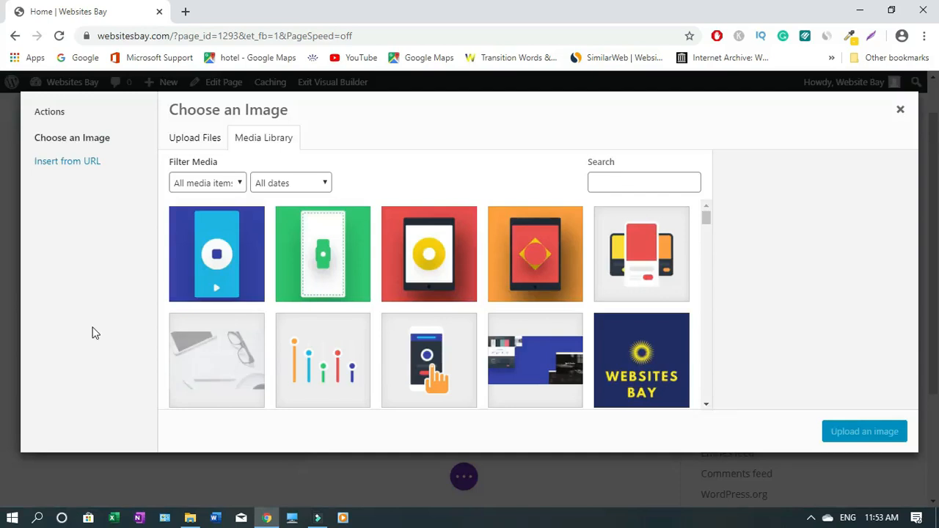
{"action": "left_click_drag", "start_coordinate": [706, 216], "coordinate": [725, 344]}
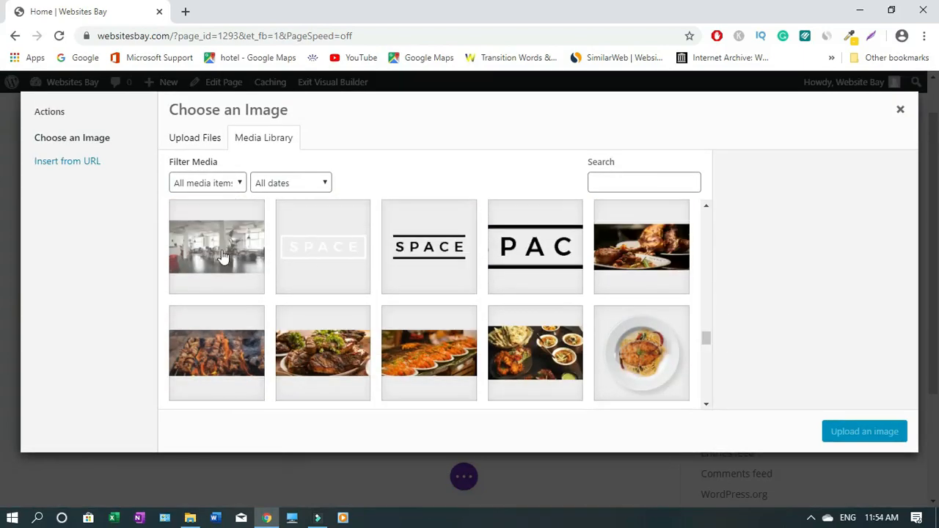
{"action": "left_click", "coordinate": [224, 257]}
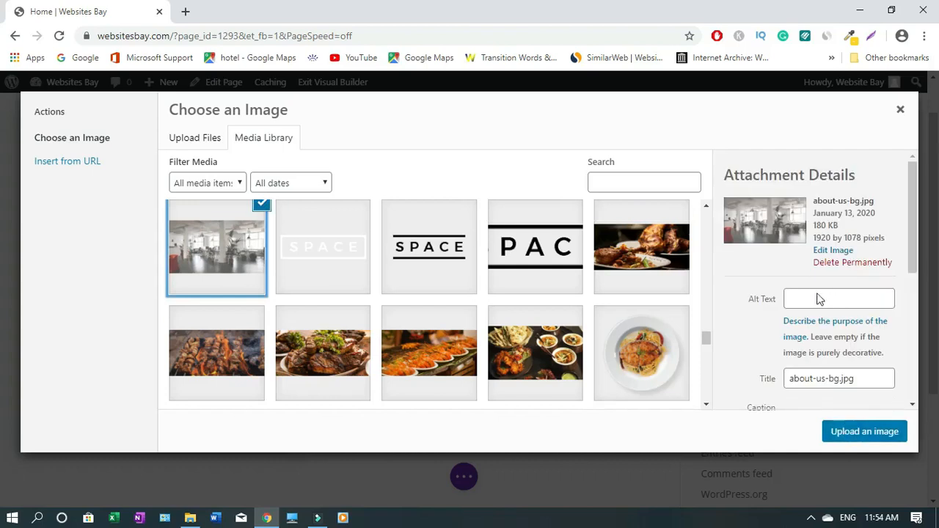
{"action": "left_click", "coordinate": [863, 432]}
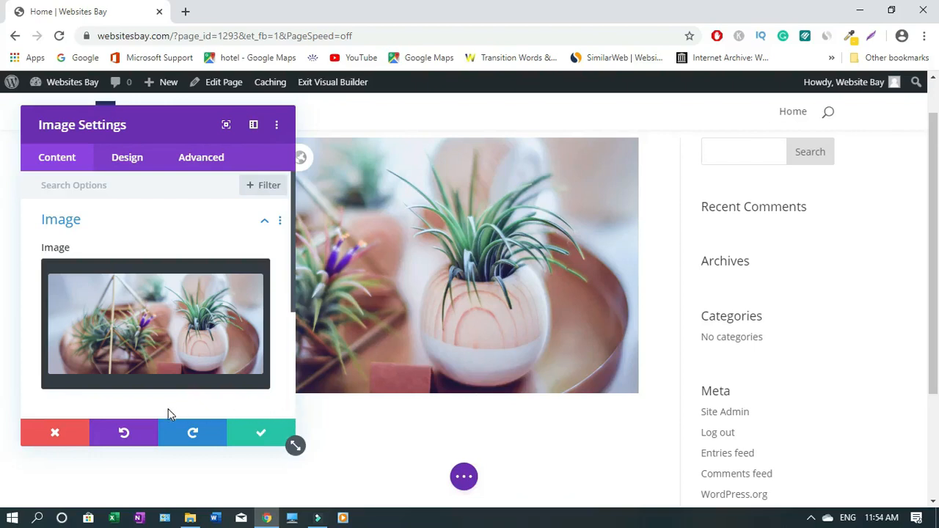
{"action": "left_click", "coordinate": [261, 439]}
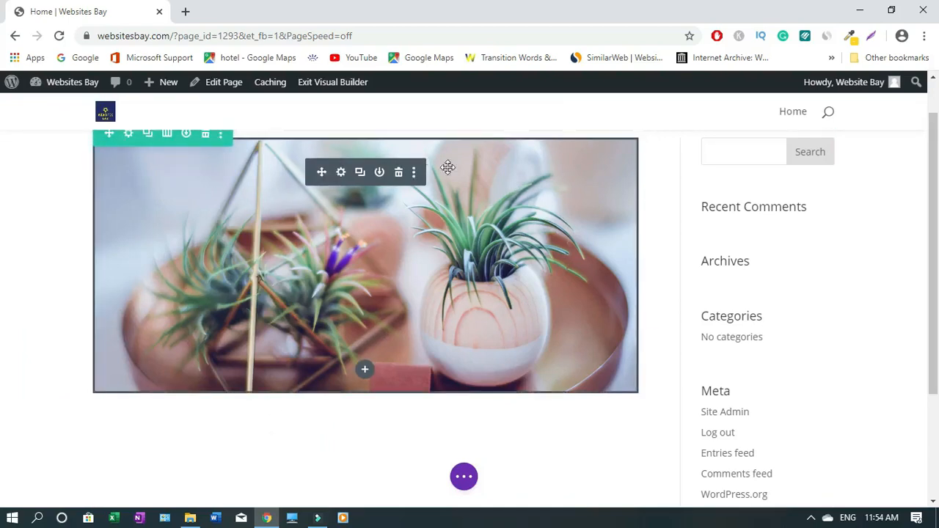
{"action": "left_click_drag", "start_coordinate": [462, 172], "coordinate": [705, 180]}
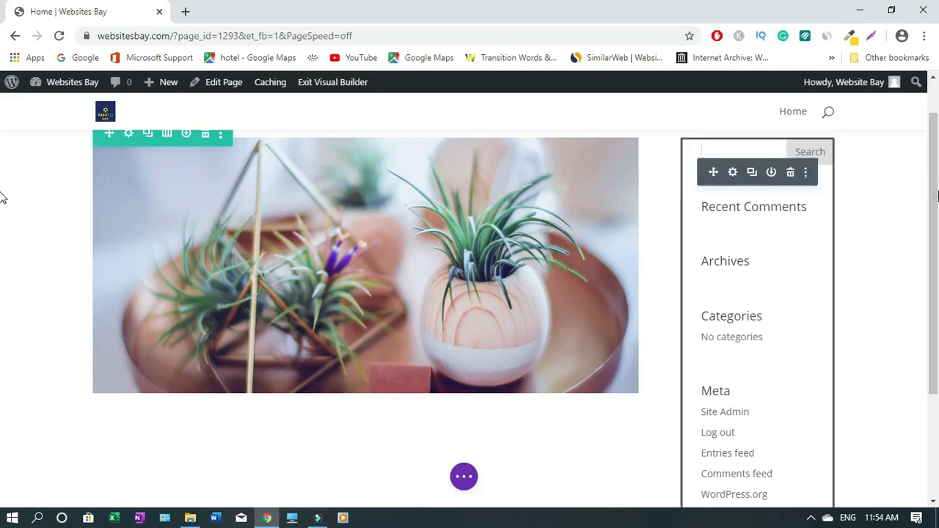
{"action": "left_click_drag", "start_coordinate": [935, 195], "coordinate": [933, 157]}
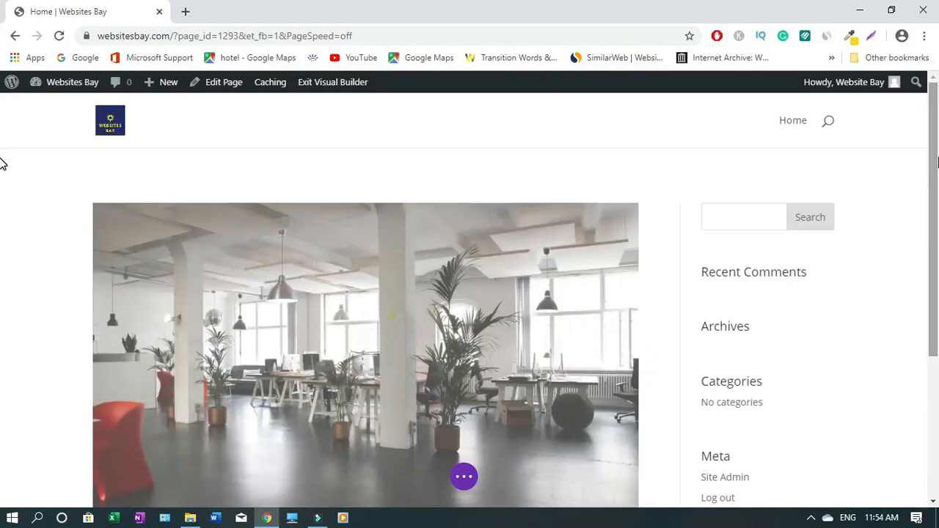
{"action": "left_click_drag", "start_coordinate": [937, 162], "coordinate": [937, 182]}
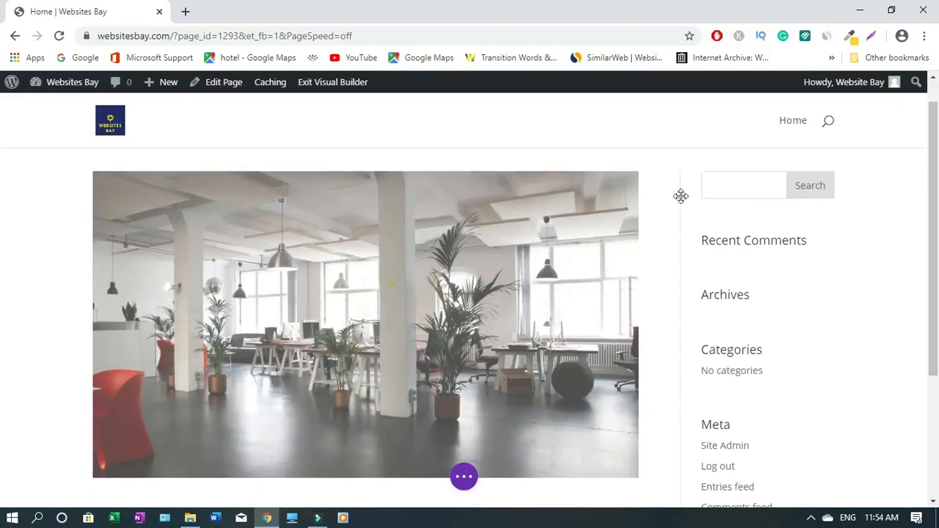
Step: Add a Button module with its default Click Here text below the office image and save it
{"action": "mouse_move", "coordinate": [413, 261]}
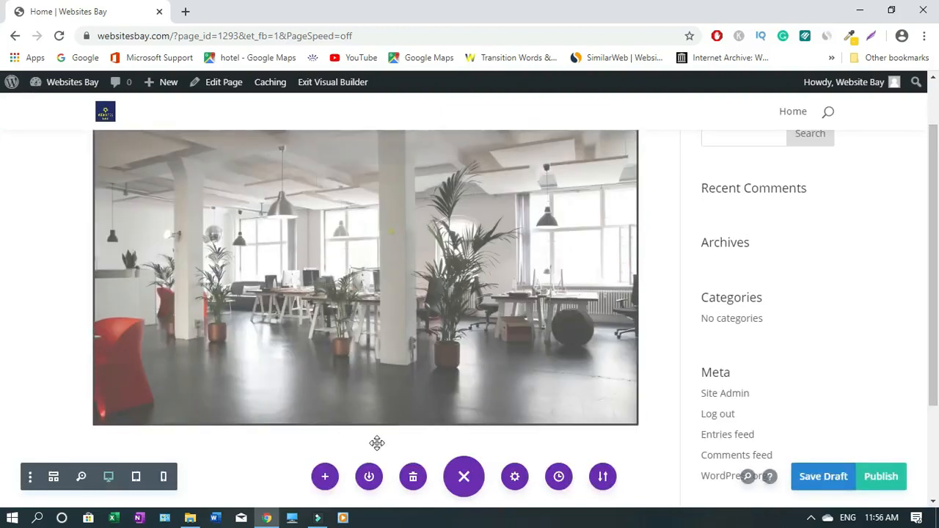
{"action": "mouse_move", "coordinate": [484, 428]}
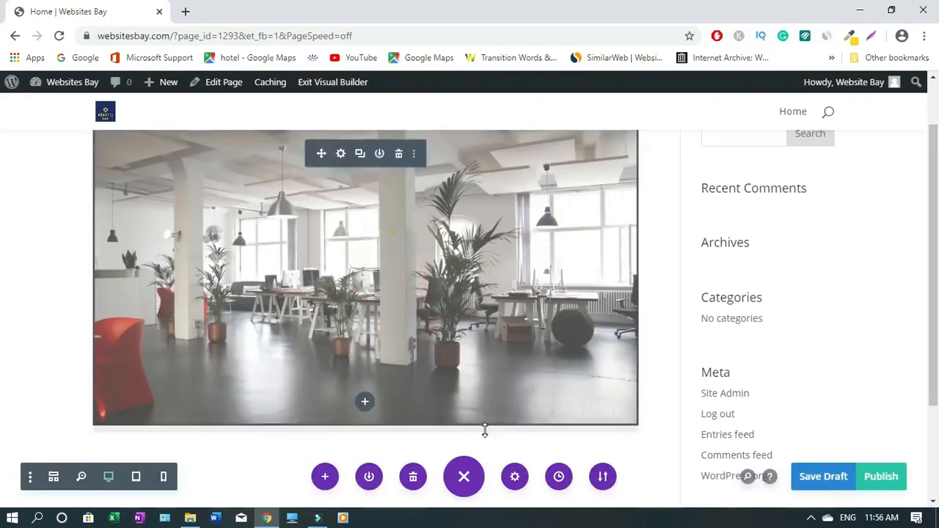
{"action": "left_click", "coordinate": [365, 404]}
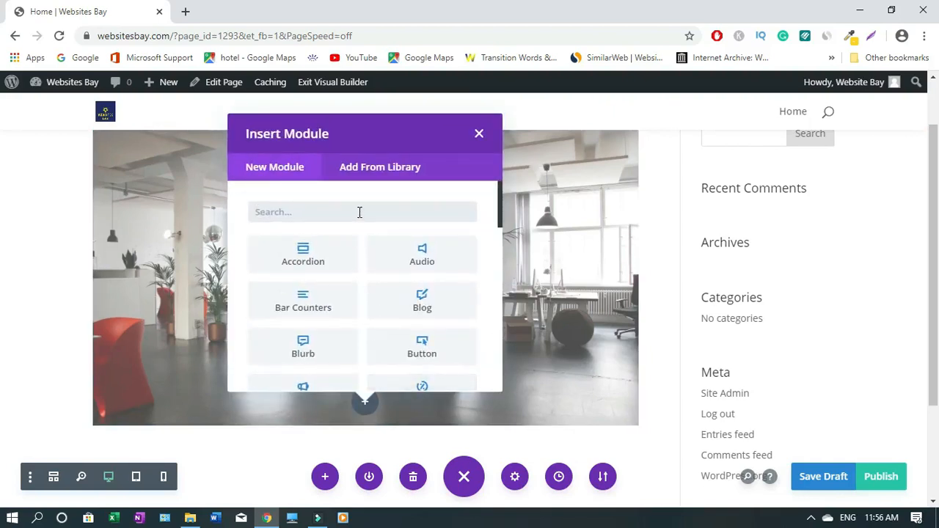
{"action": "left_click", "coordinate": [429, 351]}
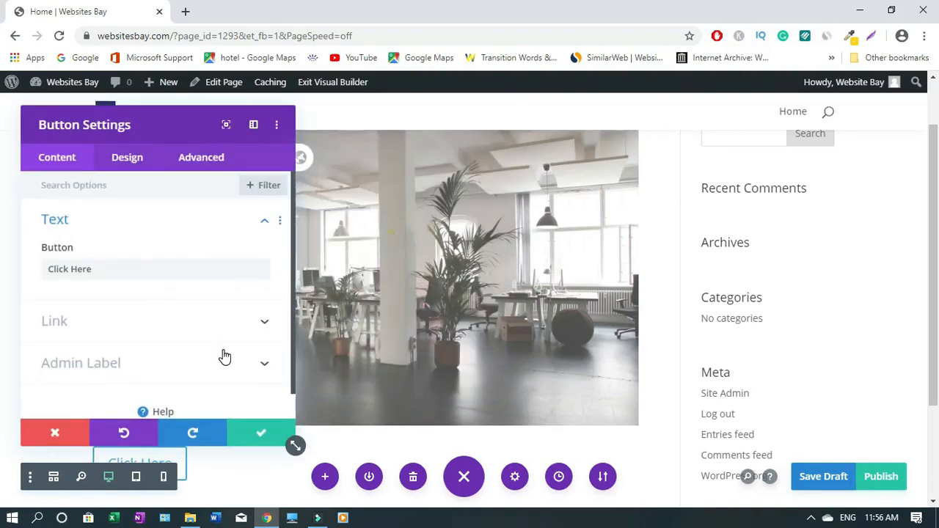
{"action": "left_click", "coordinate": [258, 434]}
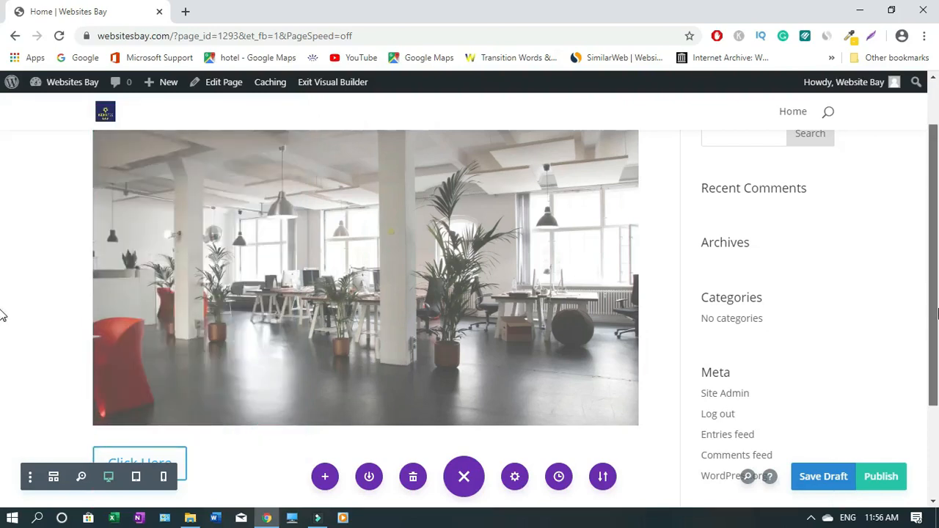
Step: Set the Click Here button's alignment to center in its design settings, check its link options and save the module
{"action": "scroll", "coordinate": [2, 323], "scroll_direction": "down", "scroll_amount": 1}
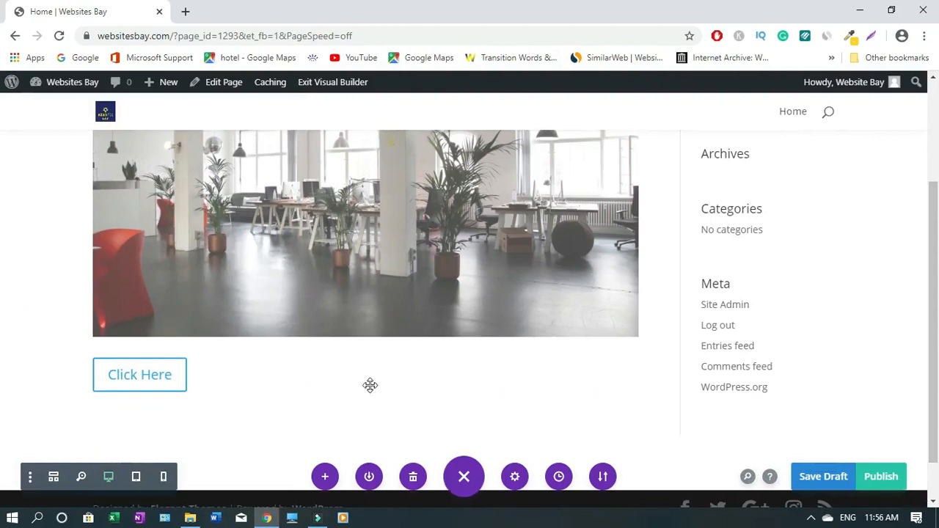
{"action": "mouse_move", "coordinate": [365, 389]}
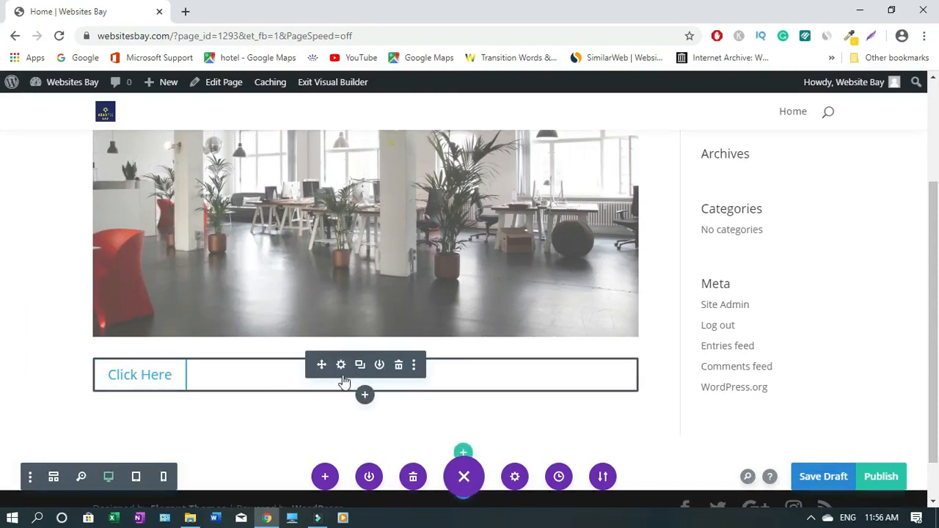
{"action": "left_click", "coordinate": [341, 366]}
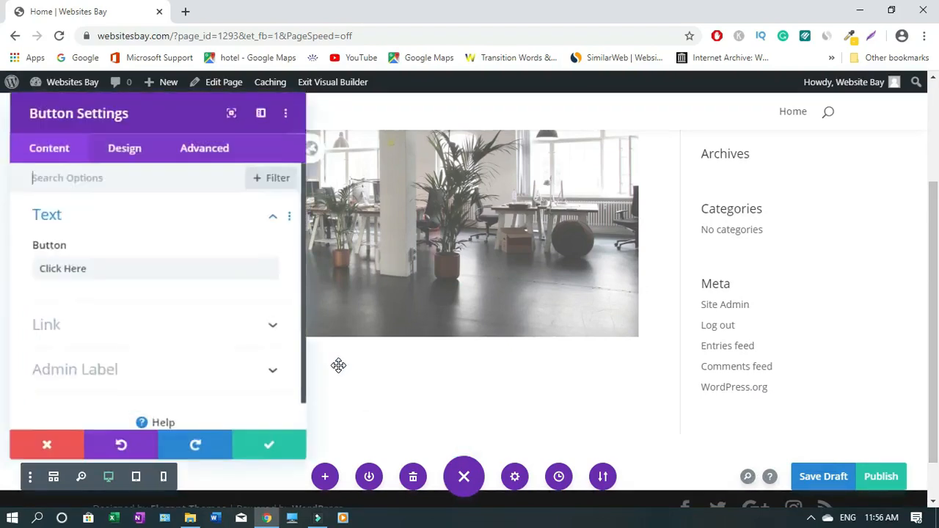
{"action": "left_click", "coordinate": [137, 167]}
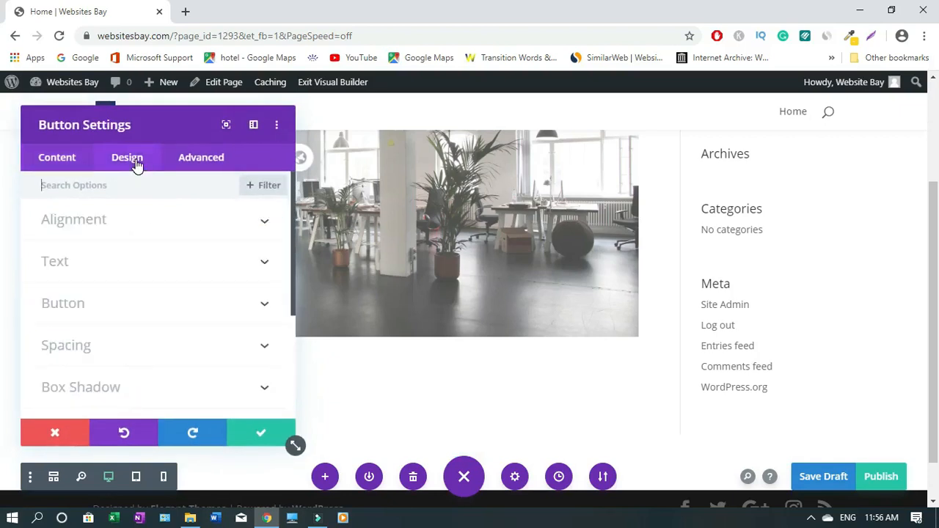
{"action": "left_click", "coordinate": [264, 221]}
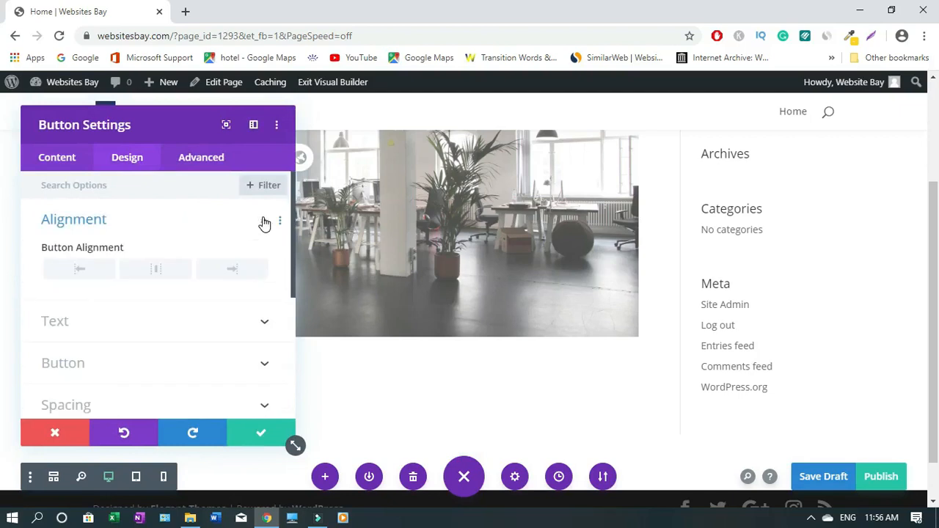
{"action": "left_click", "coordinate": [154, 268]}
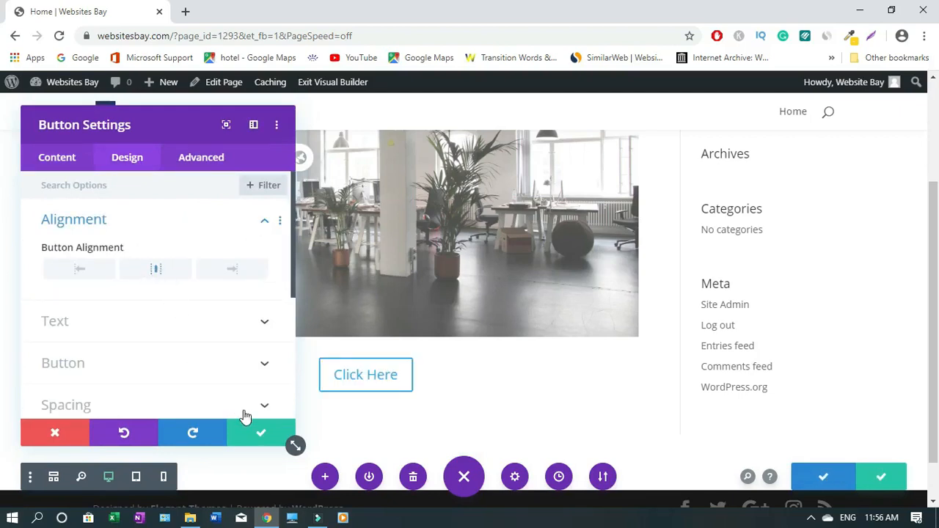
{"action": "left_click", "coordinate": [55, 158]}
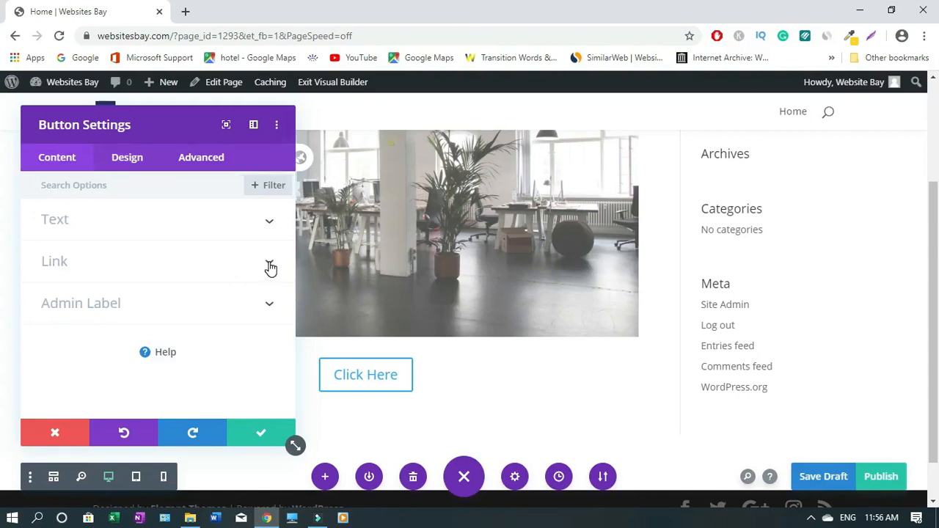
{"action": "left_click", "coordinate": [269, 264]}
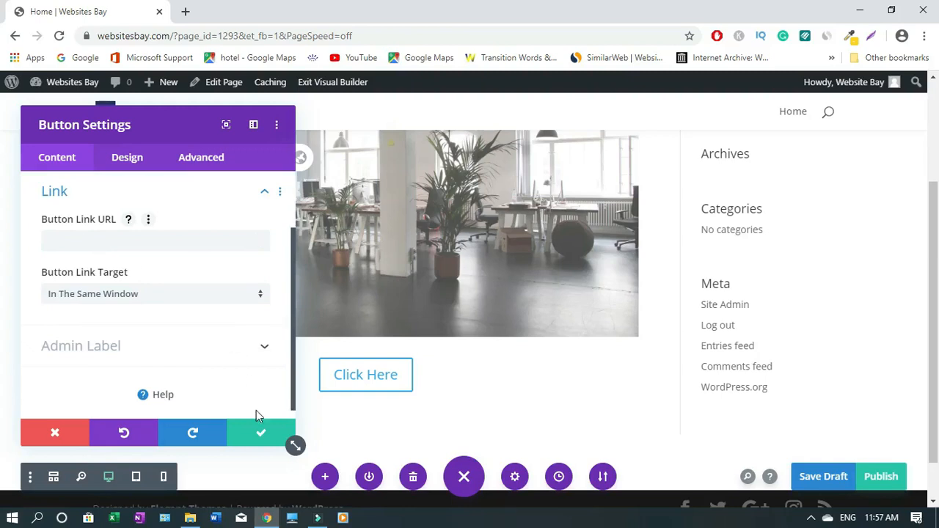
{"action": "left_click", "coordinate": [251, 438]}
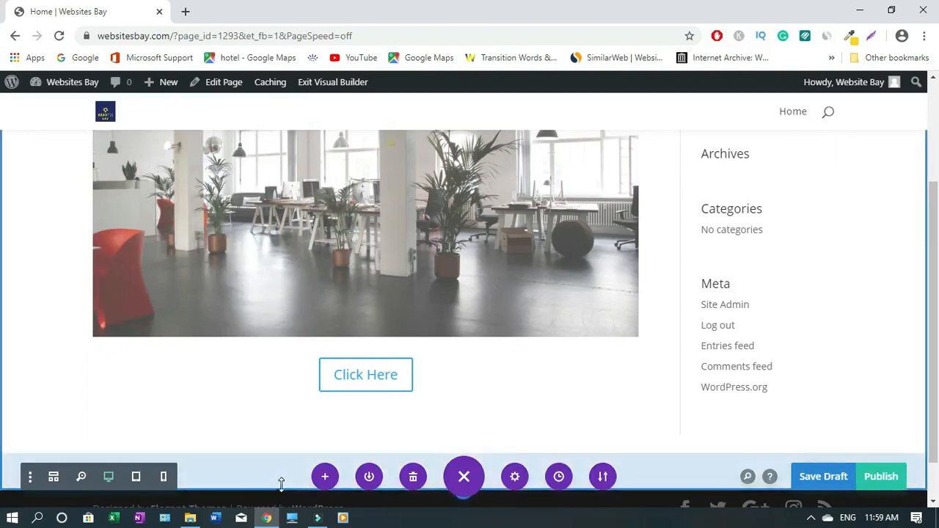
Step: Change the centered button's text to Tutorials and save the module
{"action": "mouse_move", "coordinate": [351, 380]}
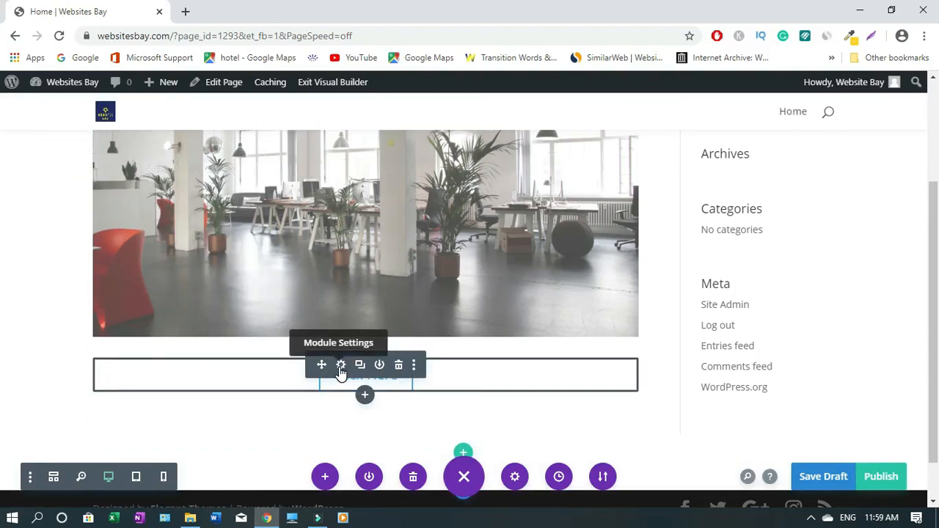
{"action": "left_click", "coordinate": [340, 366]}
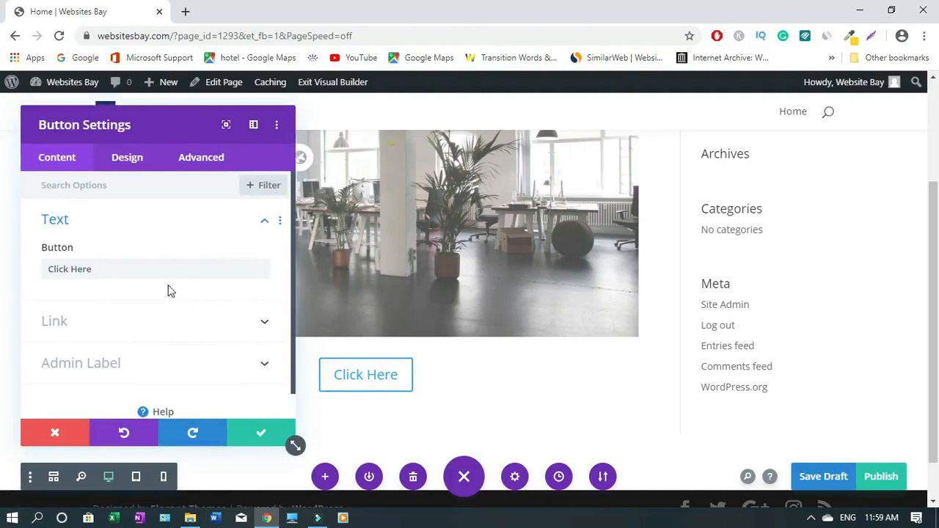
{"action": "triple_click", "coordinate": [73, 269]}
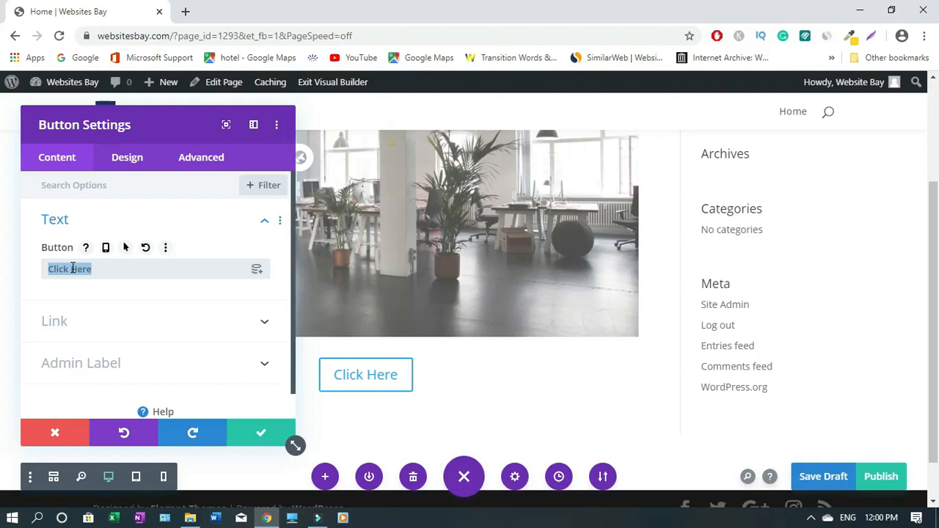
{"action": "type", "text": "Tuto"}
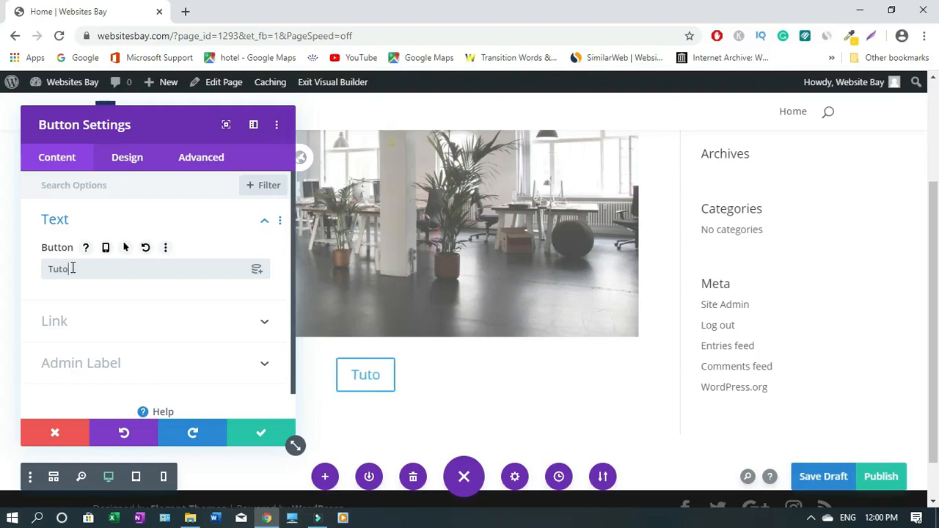
{"action": "type", "text": "ria"}
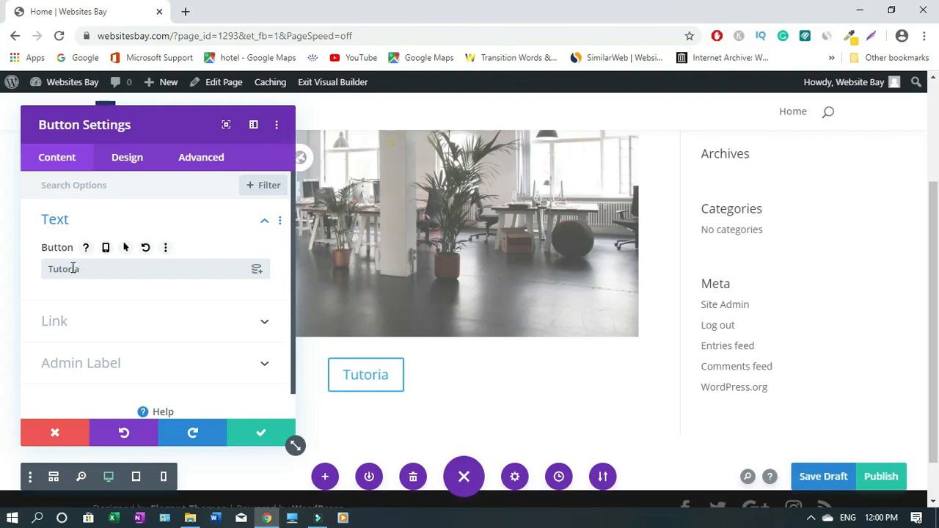
{"action": "type", "text": "ls"}
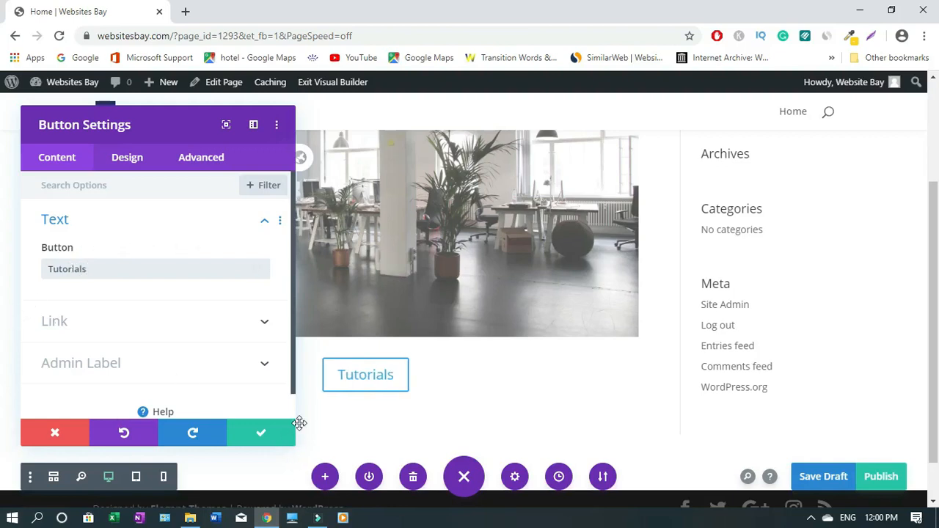
{"action": "left_click", "coordinate": [259, 436]}
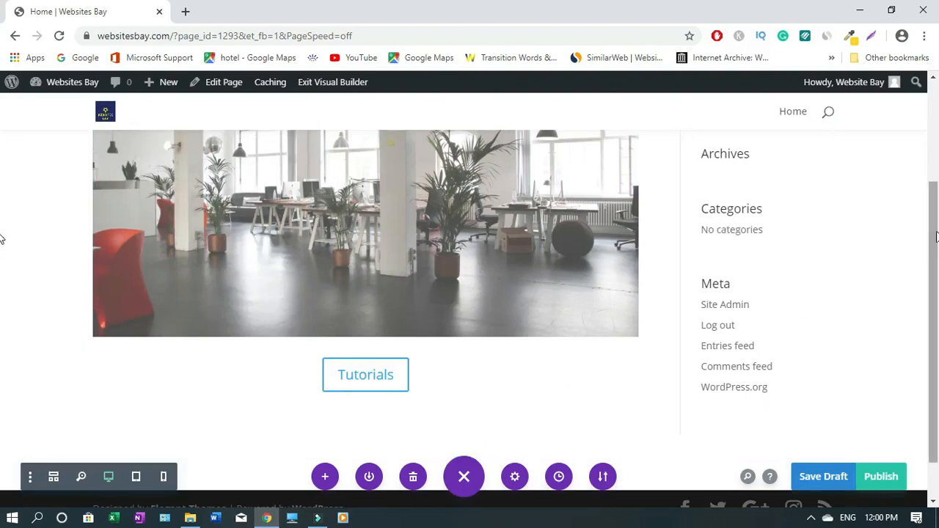
Step: Add a regular section below the Tutorials button's section and give it a row of three equal columns
{"action": "left_click_drag", "start_coordinate": [934, 234], "coordinate": [929, 148]}
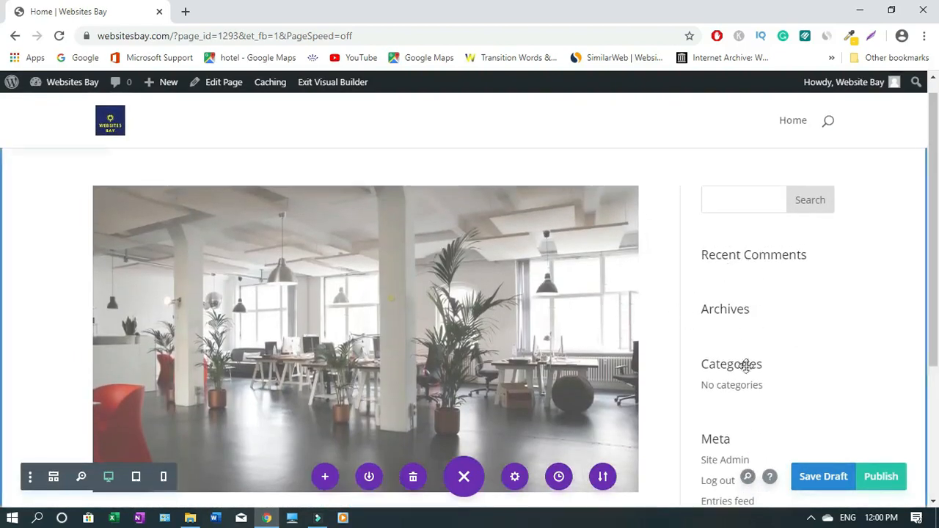
{"action": "left_click_drag", "start_coordinate": [937, 192], "coordinate": [938, 272]}
{"action": "scroll", "coordinate": [3, 276], "scroll_direction": "down", "scroll_amount": 2}
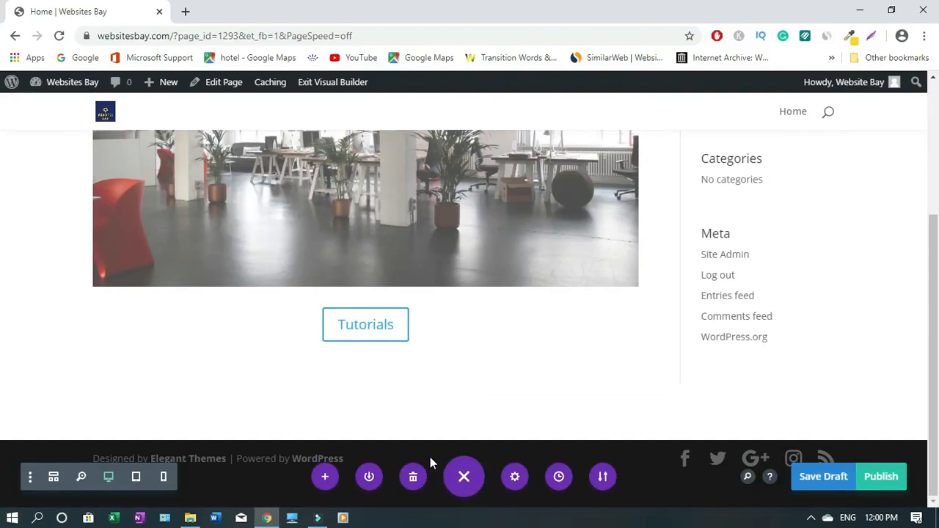
{"action": "mouse_move", "coordinate": [447, 428]}
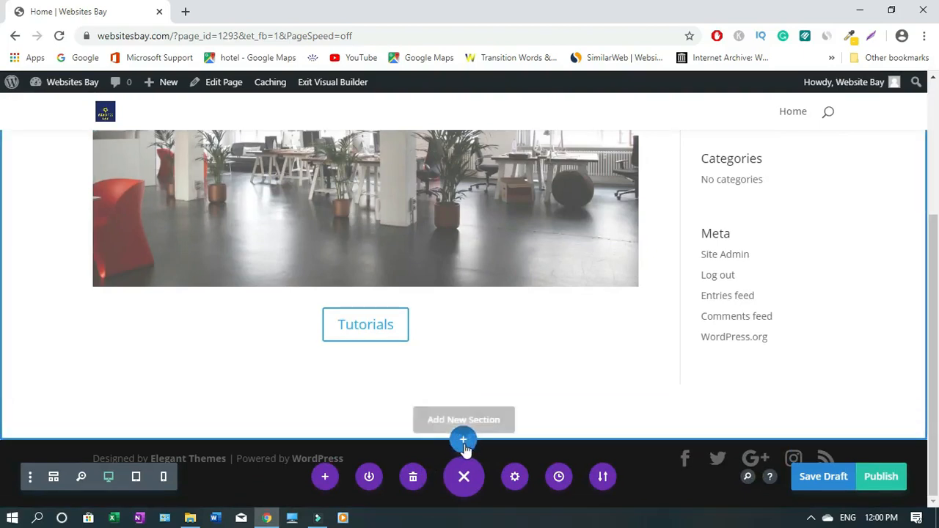
{"action": "left_click", "coordinate": [464, 443]}
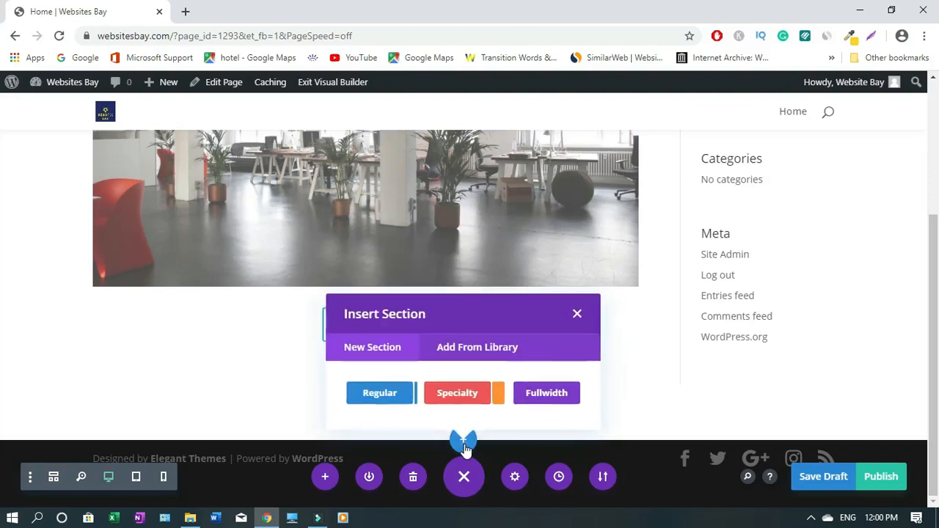
{"action": "left_click", "coordinate": [380, 395]}
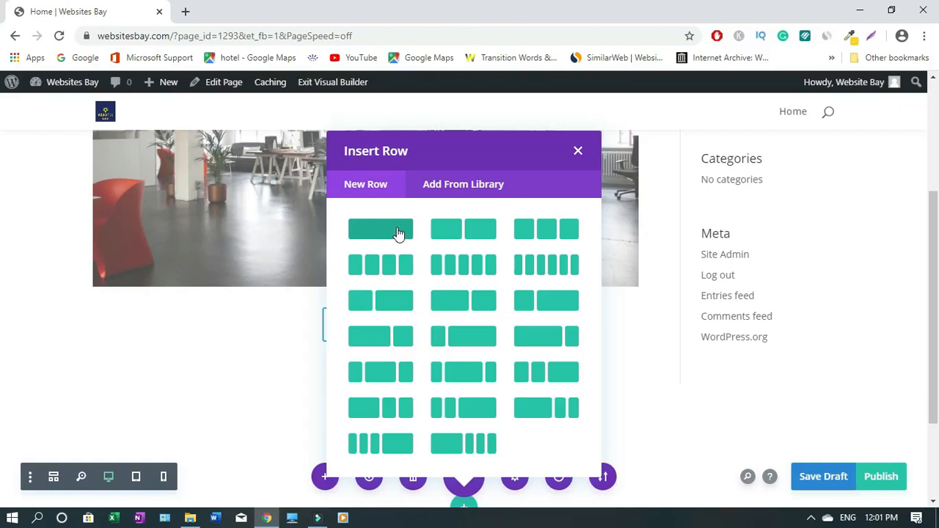
{"action": "left_click", "coordinate": [547, 229]}
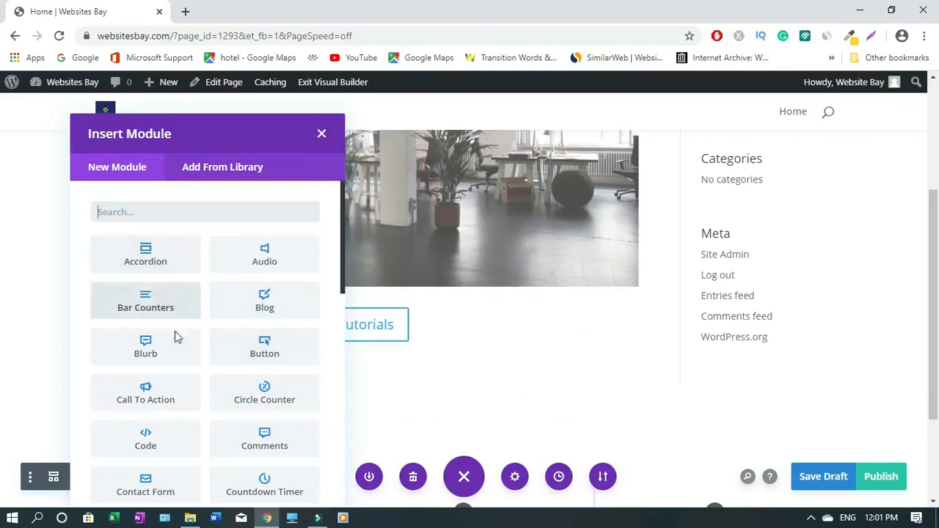
Step: Insert a Blurb module with default content into each of the new row's three columns and save each one
{"action": "key", "text": "Escape"}
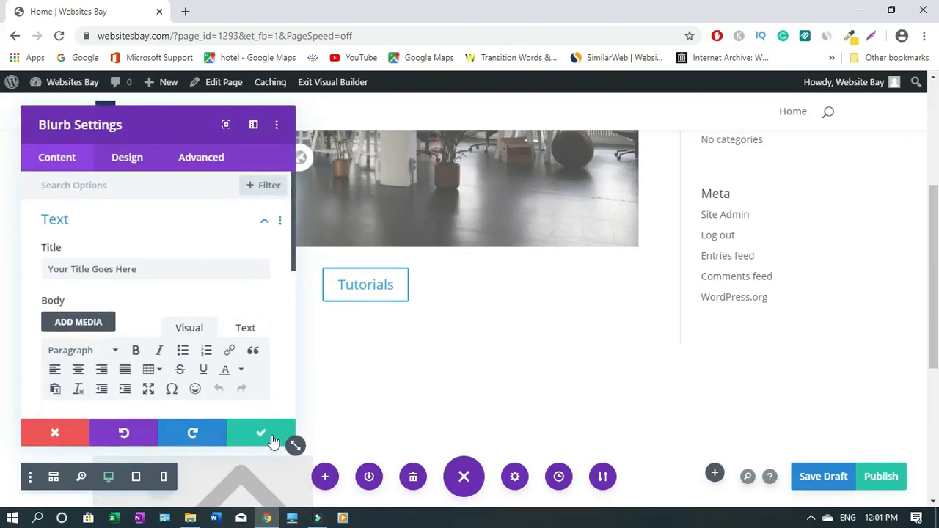
{"action": "left_click", "coordinate": [271, 440]}
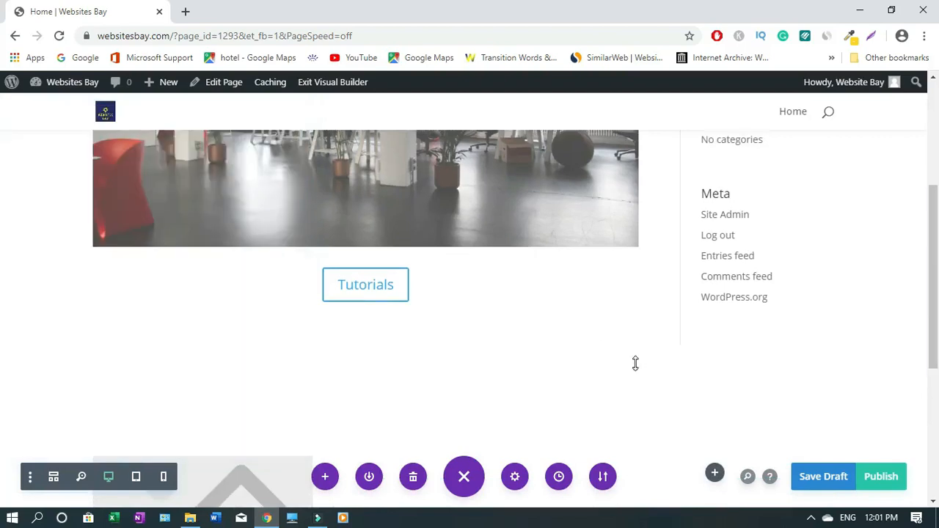
{"action": "scroll", "coordinate": [1, 250], "scroll_direction": "down", "scroll_amount": 2}
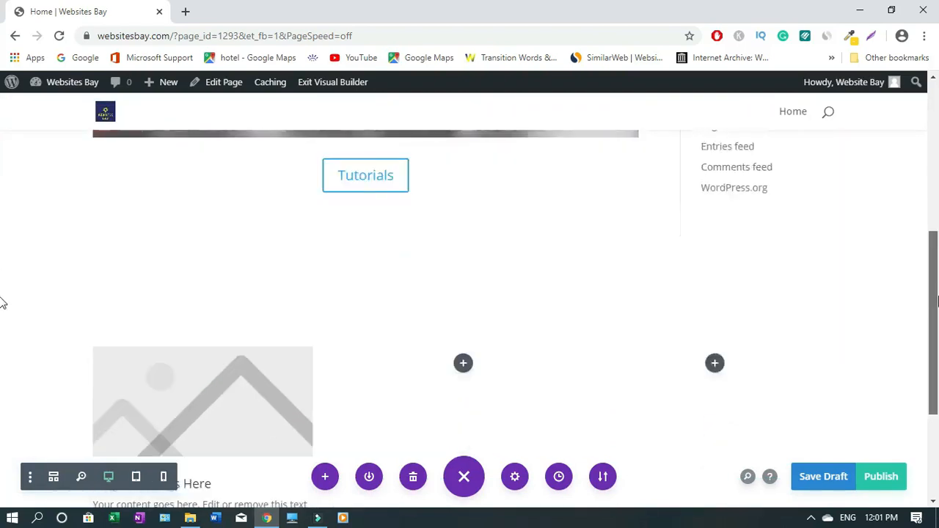
{"action": "scroll", "coordinate": [2, 312], "scroll_direction": "down", "scroll_amount": 1}
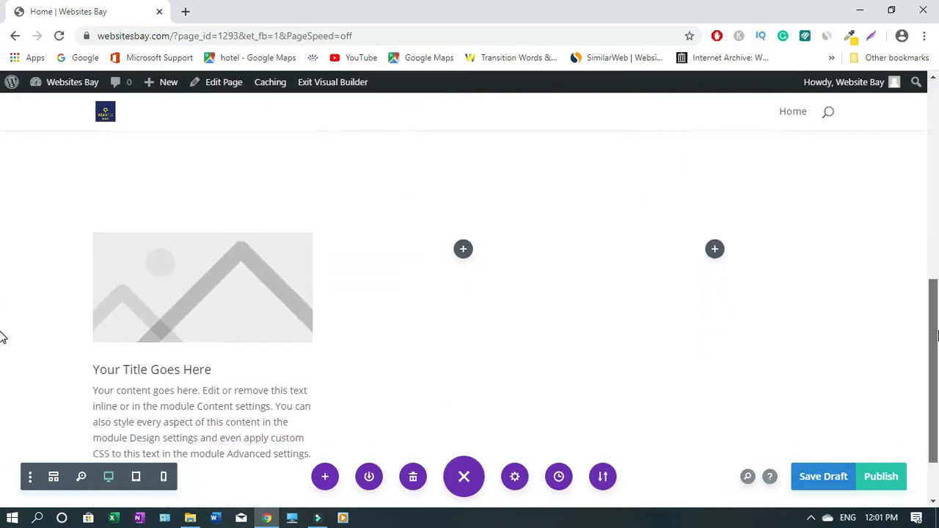
{"action": "scroll", "coordinate": [2, 351], "scroll_direction": "down", "scroll_amount": 1}
{"action": "left_click", "coordinate": [463, 180]}
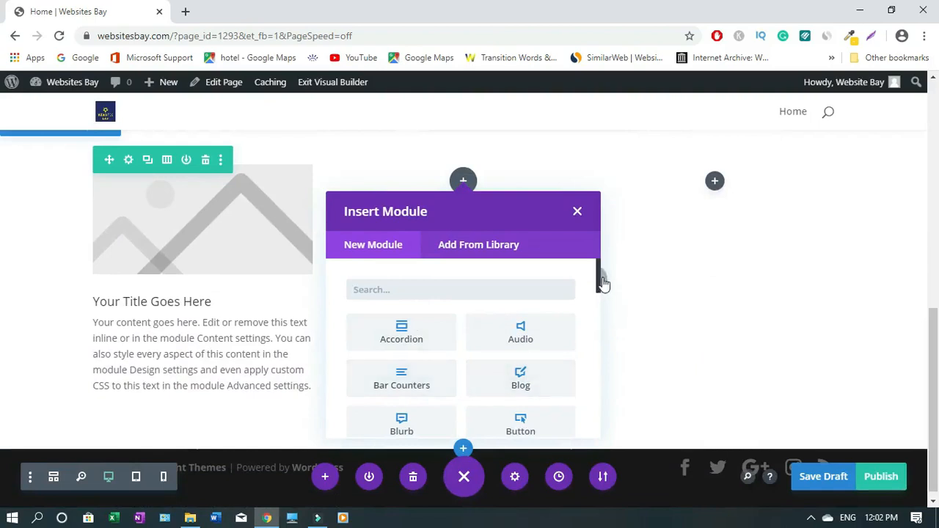
{"action": "scroll", "coordinate": [602, 283], "scroll_direction": "down", "scroll_amount": 1}
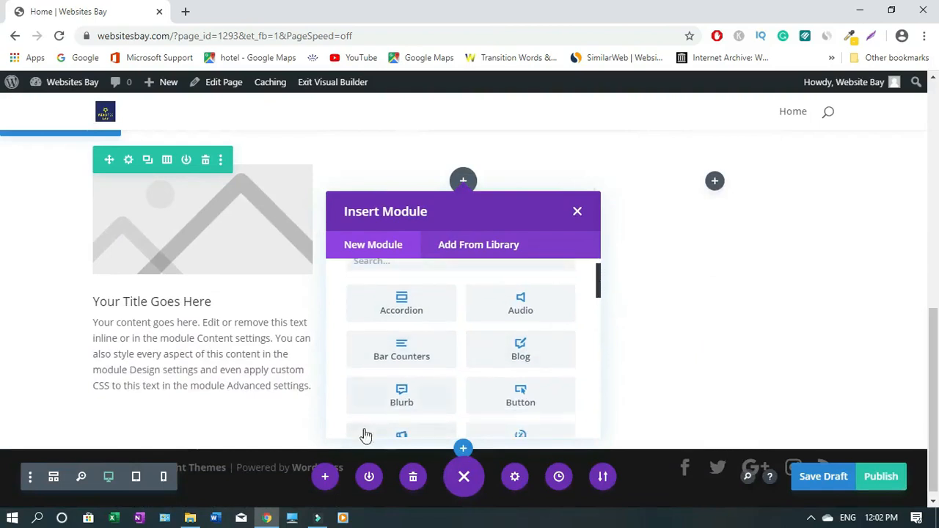
{"action": "left_click", "coordinate": [409, 403]}
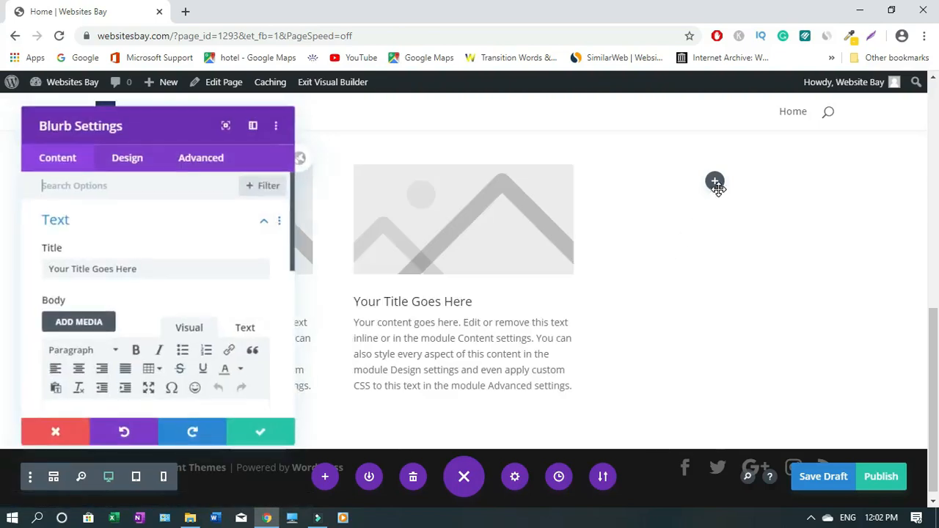
{"action": "left_click", "coordinate": [261, 436]}
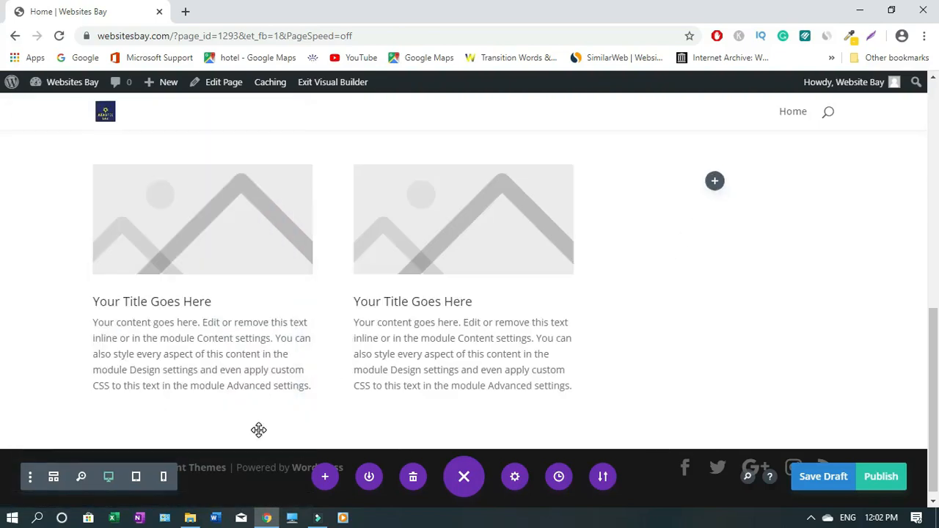
{"action": "left_click", "coordinate": [715, 183]}
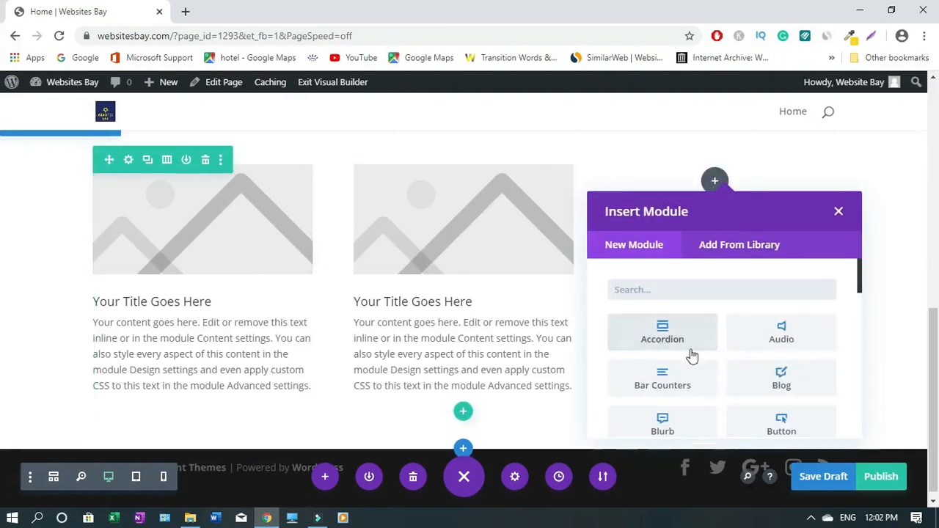
{"action": "left_click", "coordinate": [671, 418]}
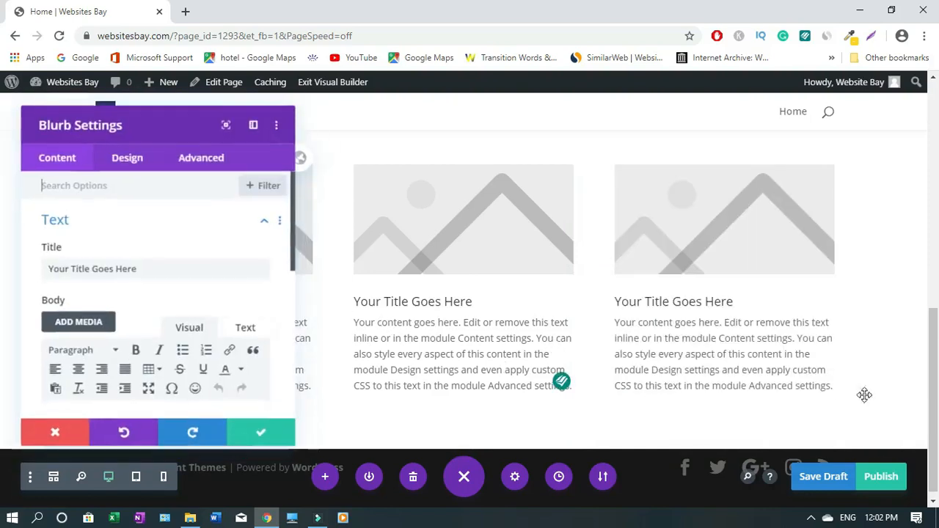
{"action": "left_click", "coordinate": [262, 433]}
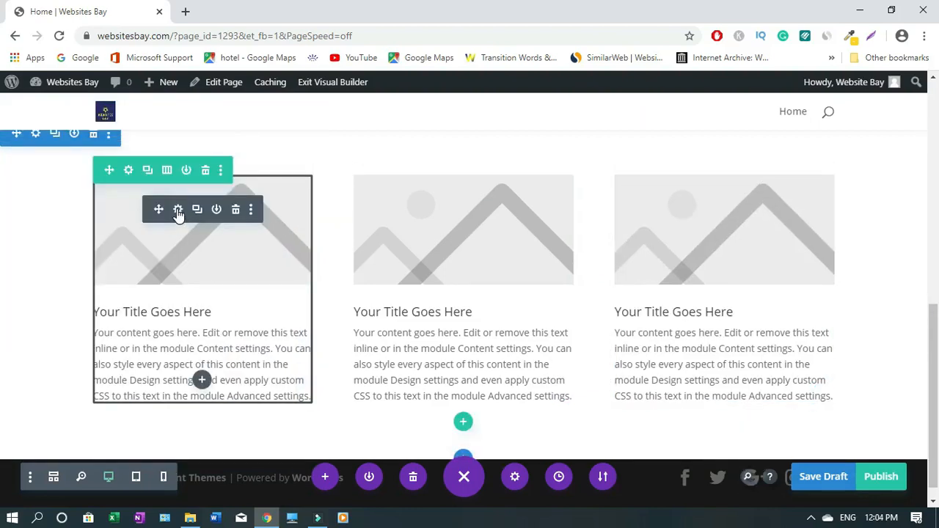
Step: Replace the first blurb's placeholder image with the media library photo of air plants in pots and save the module
{"action": "left_click", "coordinate": [178, 210]}
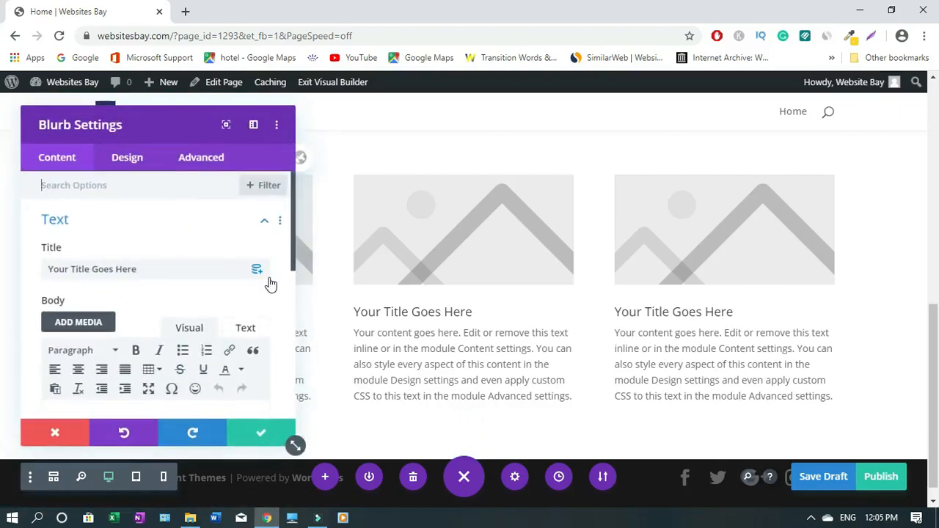
{"action": "left_click_drag", "start_coordinate": [292, 235], "coordinate": [297, 361]}
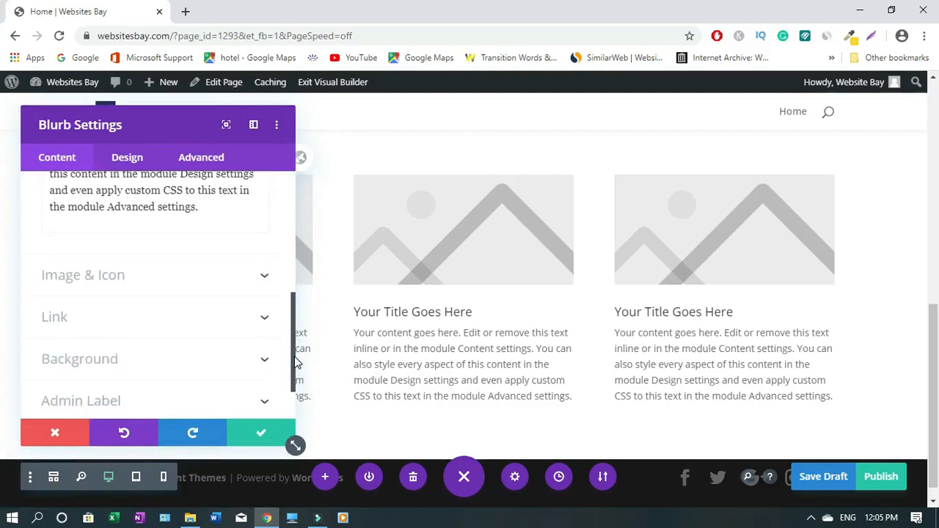
{"action": "left_click", "coordinate": [264, 279]}
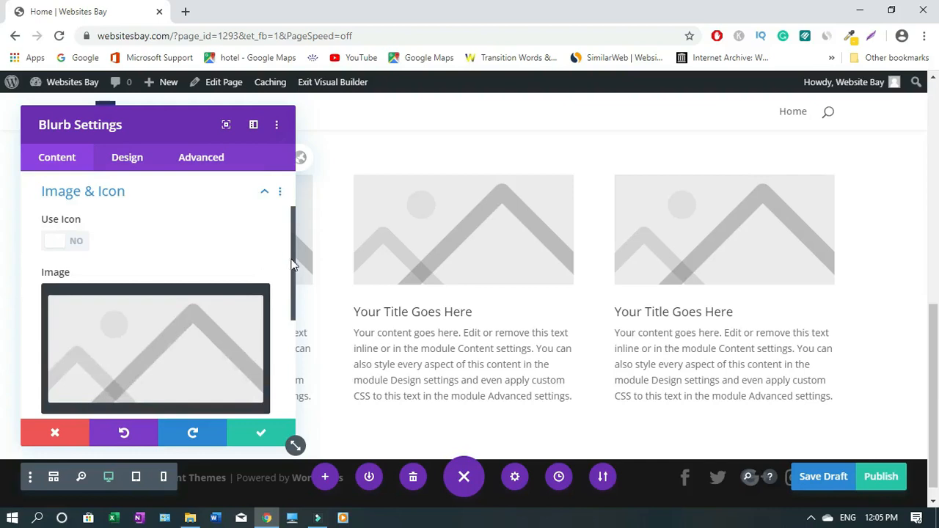
{"action": "left_click_drag", "start_coordinate": [291, 262], "coordinate": [292, 315]}
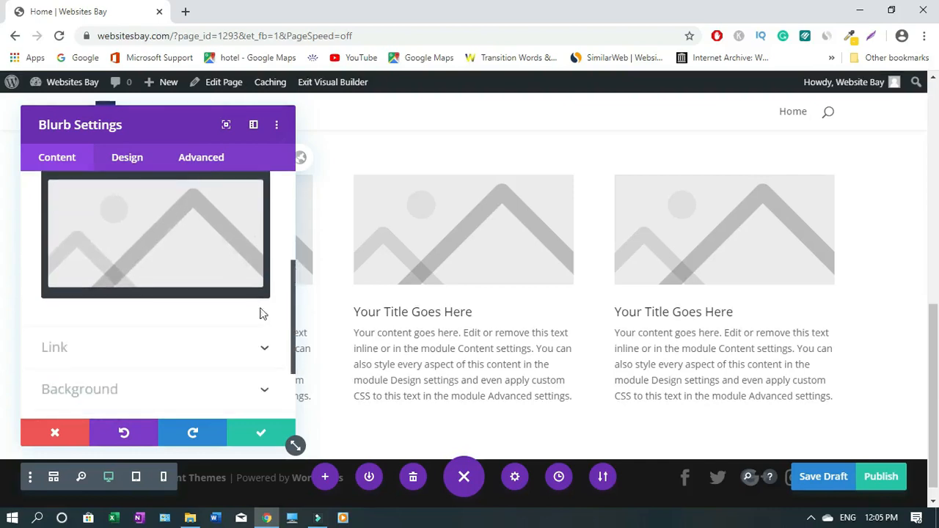
{"action": "left_click", "coordinate": [146, 247]}
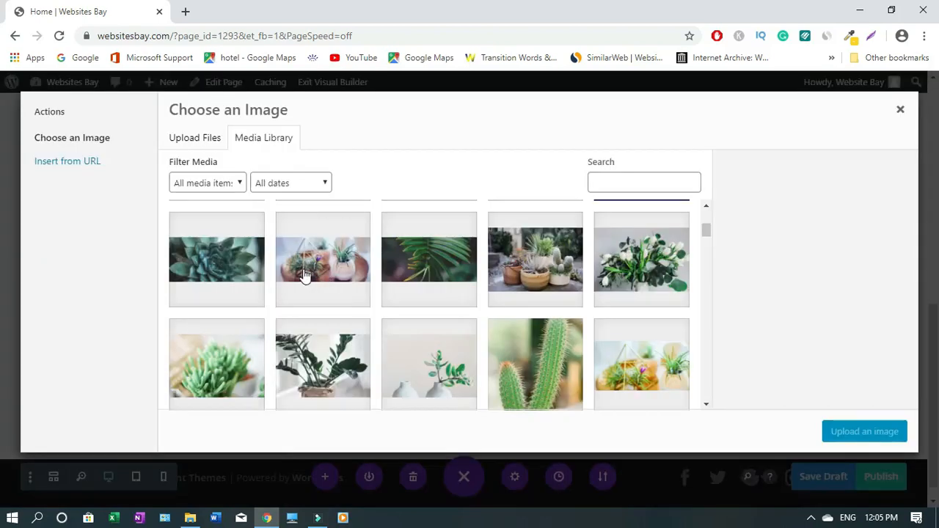
{"action": "left_click", "coordinate": [327, 271]}
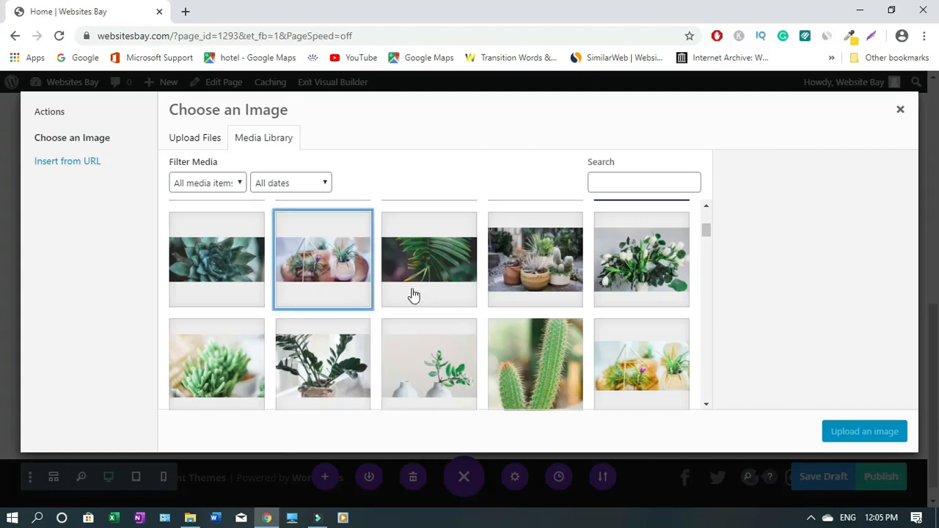
{"action": "left_click", "coordinate": [862, 437]}
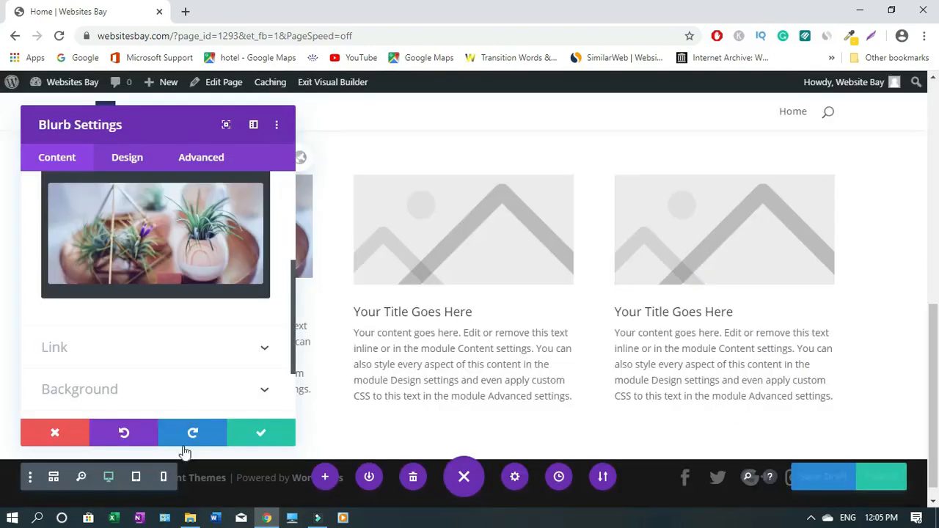
{"action": "left_click", "coordinate": [255, 435]}
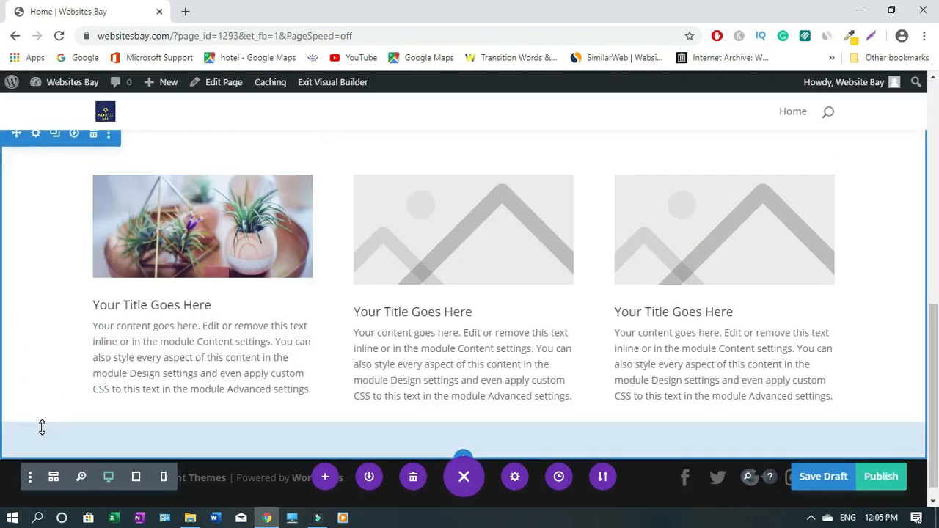
Step: Replace the middle blurb's placeholder image with enjoy-bg-free-img.jpg from the media library and save the module
{"action": "mouse_move", "coordinate": [415, 214]}
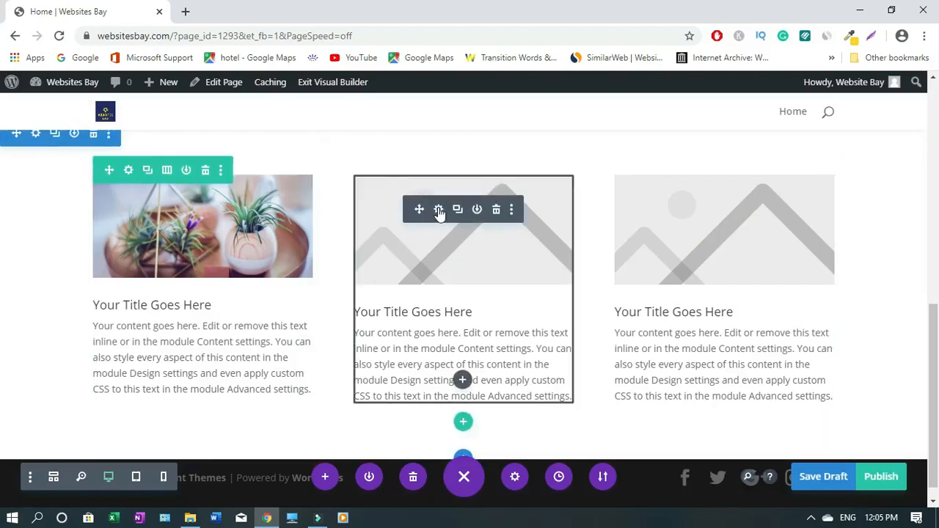
{"action": "left_click", "coordinate": [439, 210]}
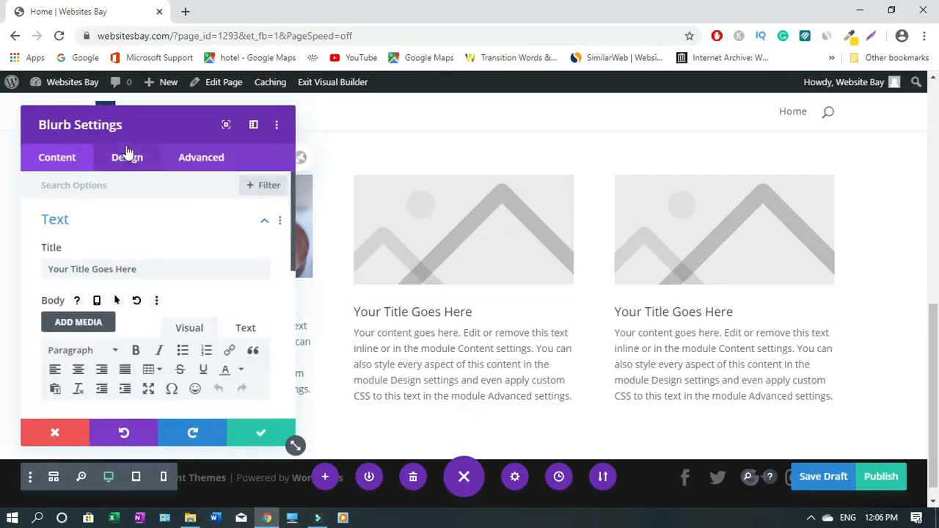
{"action": "left_click_drag", "start_coordinate": [293, 249], "coordinate": [295, 379]}
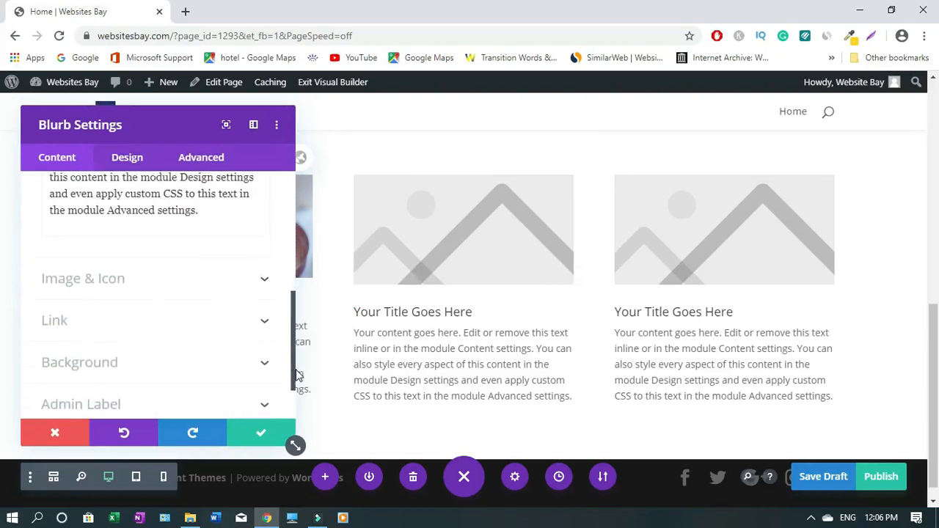
{"action": "left_click", "coordinate": [268, 279]}
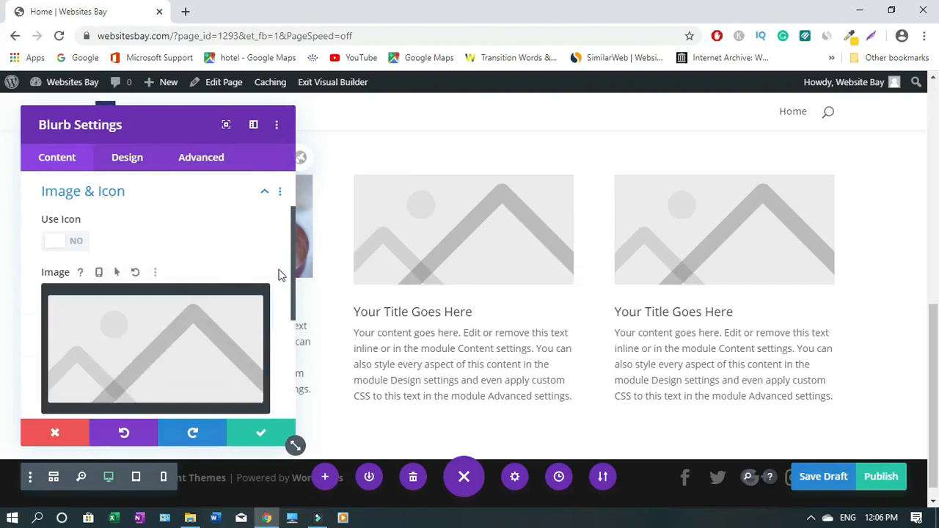
{"action": "left_click", "coordinate": [153, 333]}
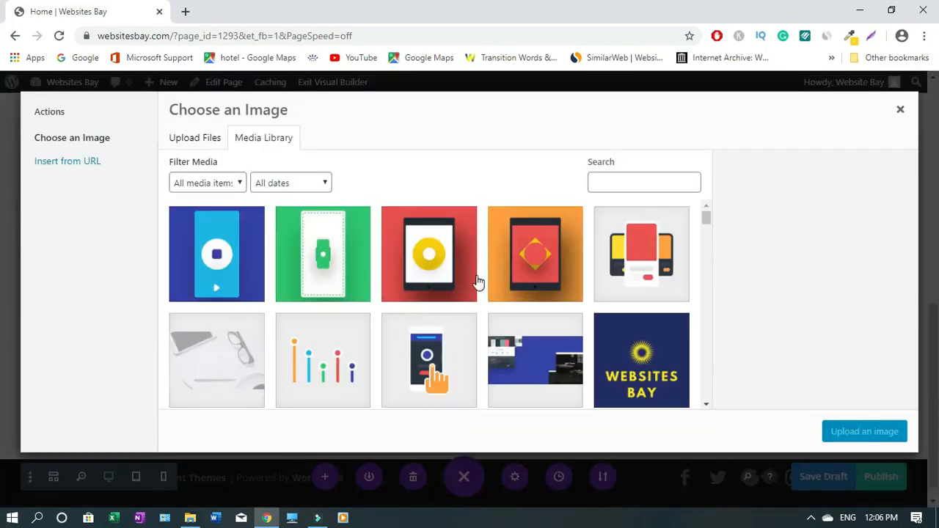
{"action": "left_click_drag", "start_coordinate": [707, 216], "coordinate": [707, 247]}
{"action": "left_click", "coordinate": [450, 321]}
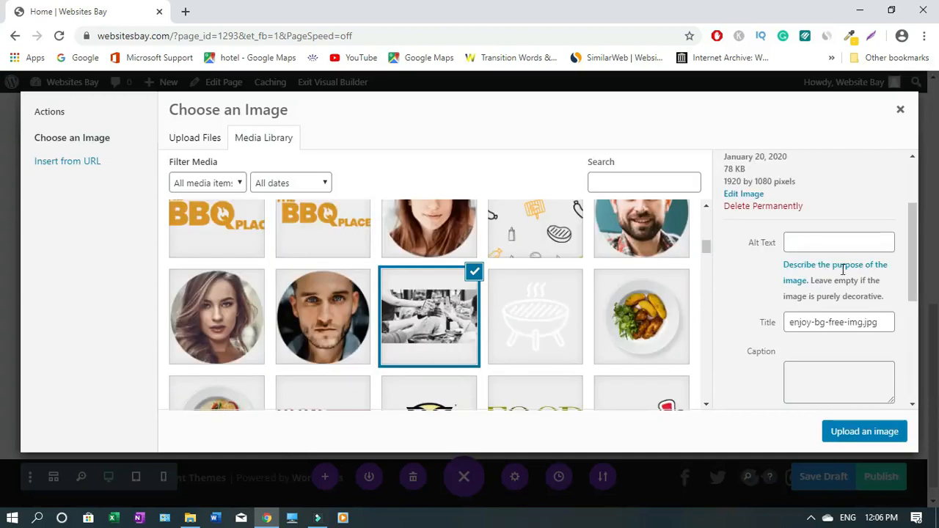
{"action": "left_click_drag", "start_coordinate": [913, 243], "coordinate": [915, 218]}
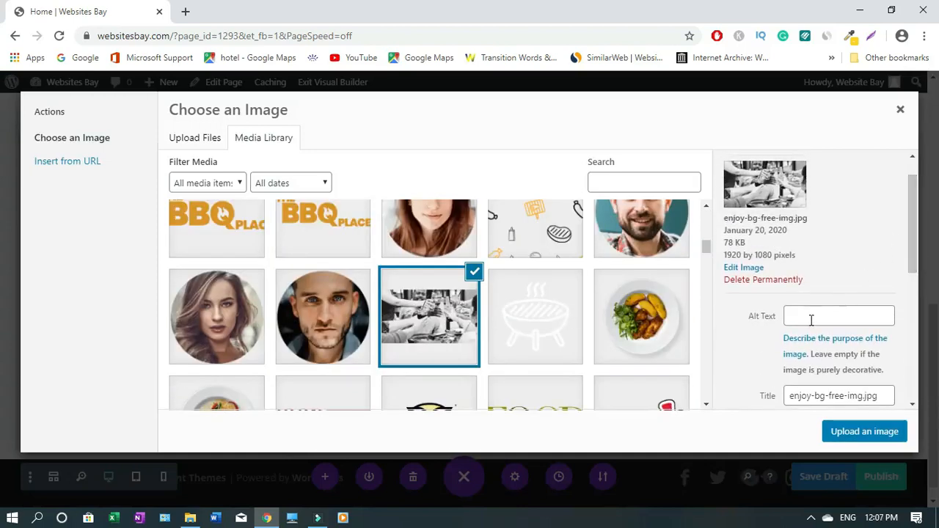
{"action": "left_click_drag", "start_coordinate": [915, 280], "coordinate": [868, 381]}
{"action": "left_click", "coordinate": [851, 435]}
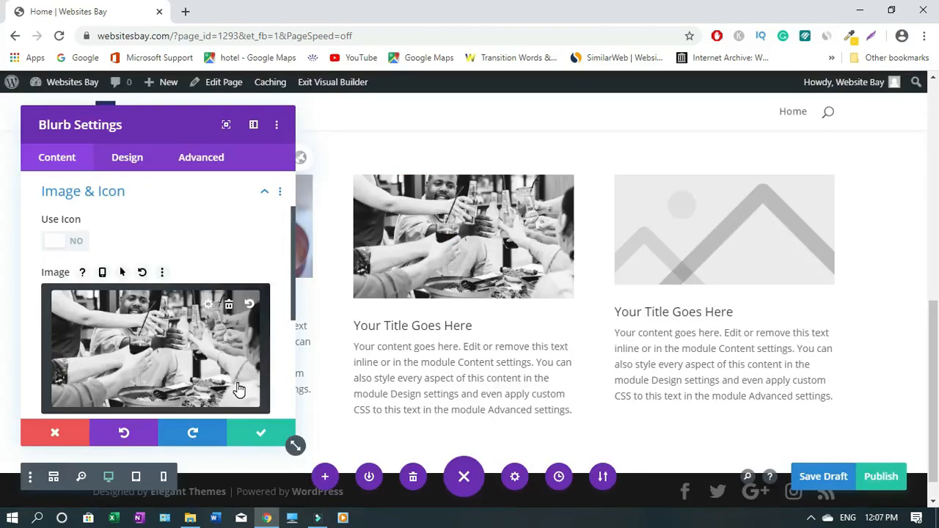
{"action": "left_click", "coordinate": [257, 435]}
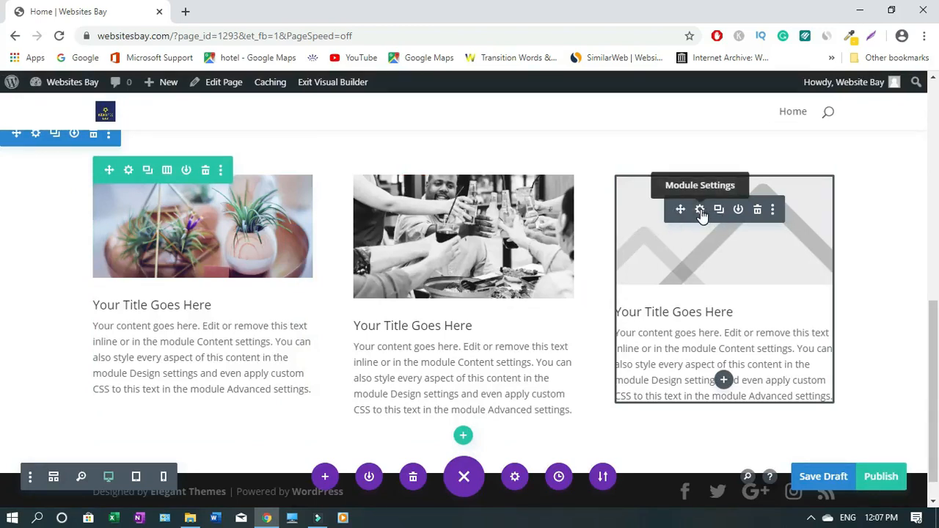
Step: Replace the third blurb's placeholder image with header-bg-3.jpg from the media library and save the module
{"action": "left_click", "coordinate": [701, 212]}
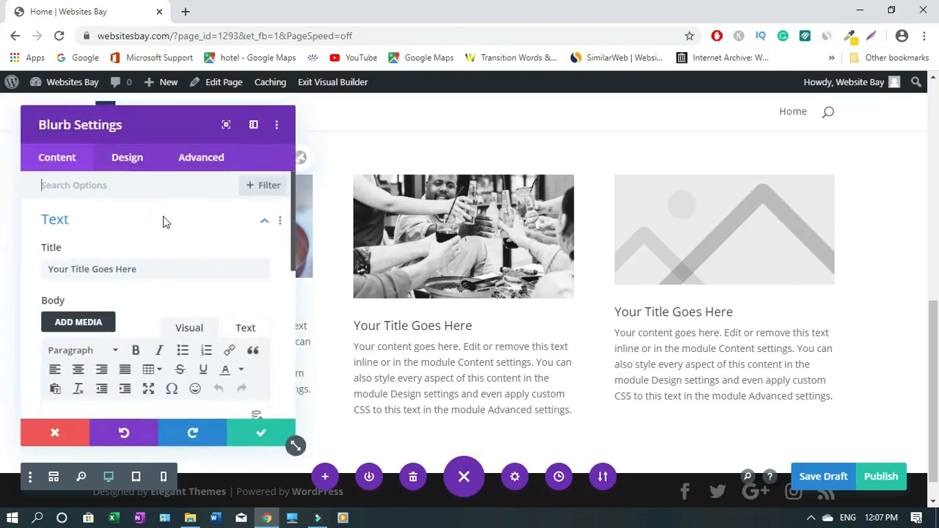
{"action": "left_click_drag", "start_coordinate": [292, 260], "coordinate": [287, 379]}
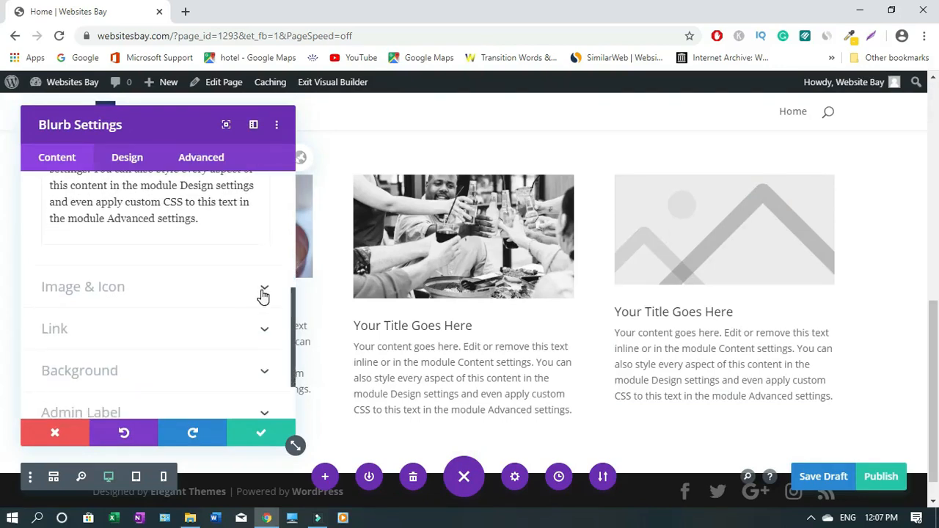
{"action": "left_click", "coordinate": [262, 293]}
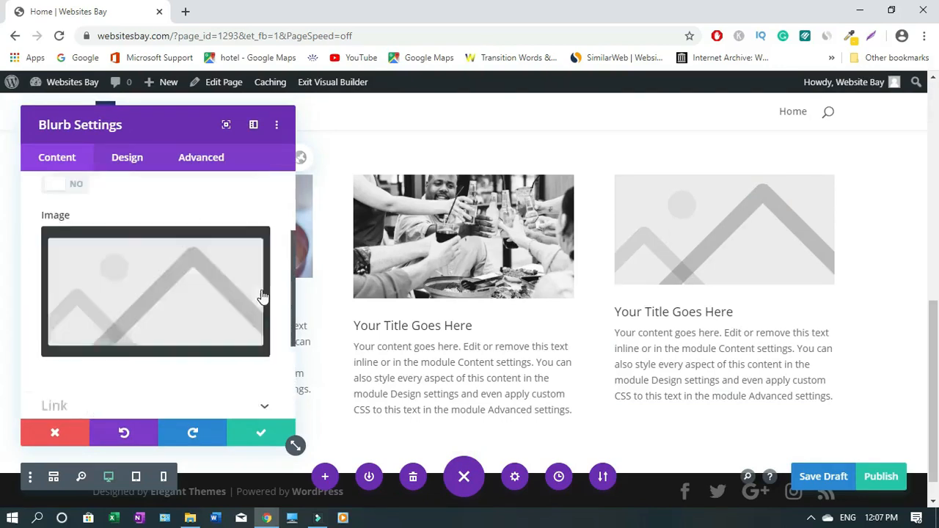
{"action": "left_click", "coordinate": [151, 333]}
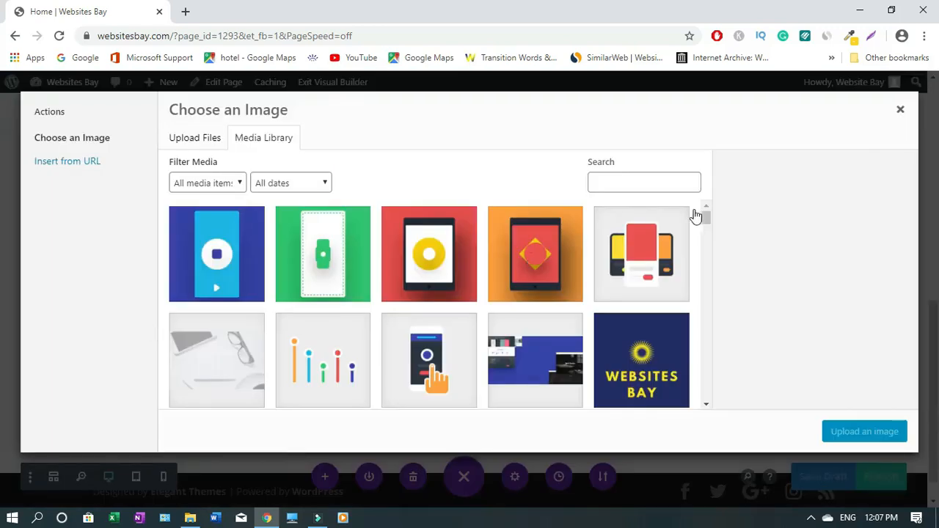
{"action": "left_click_drag", "start_coordinate": [706, 220], "coordinate": [708, 229]}
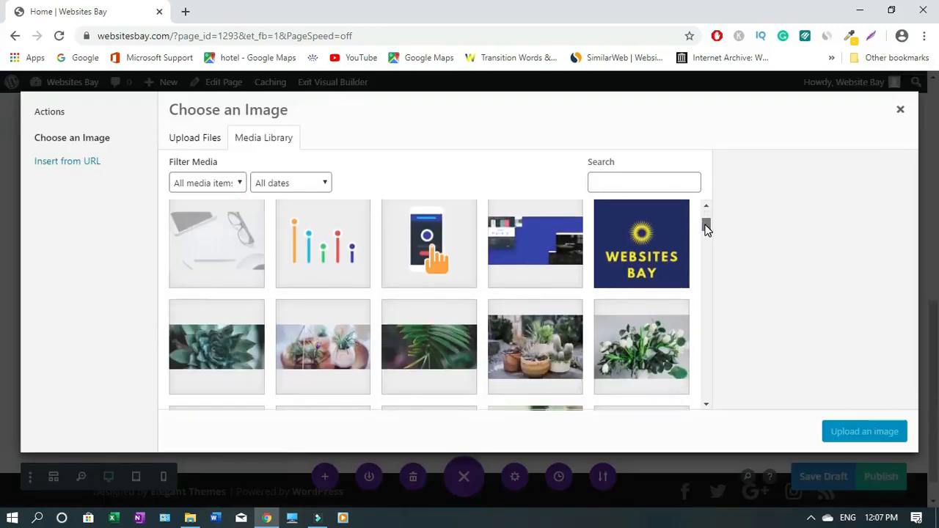
{"action": "left_click", "coordinate": [533, 244]}
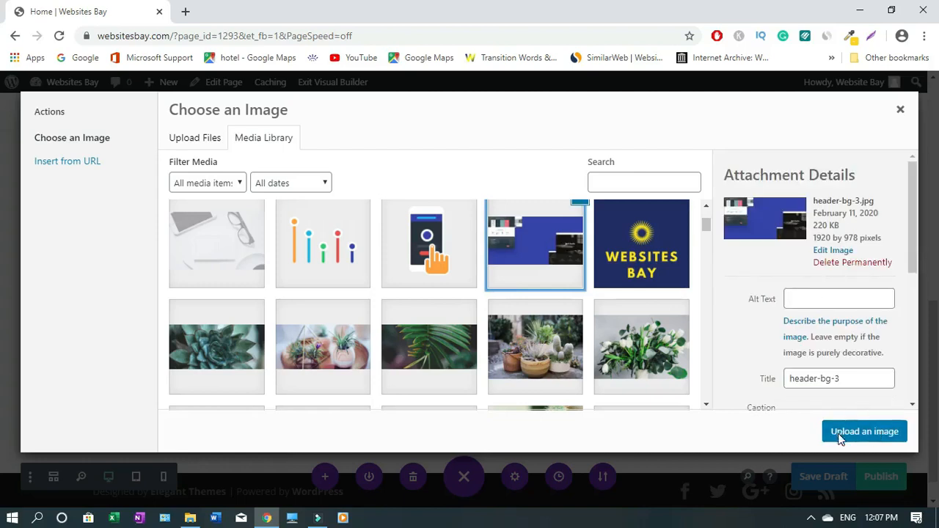
{"action": "left_click", "coordinate": [863, 432]}
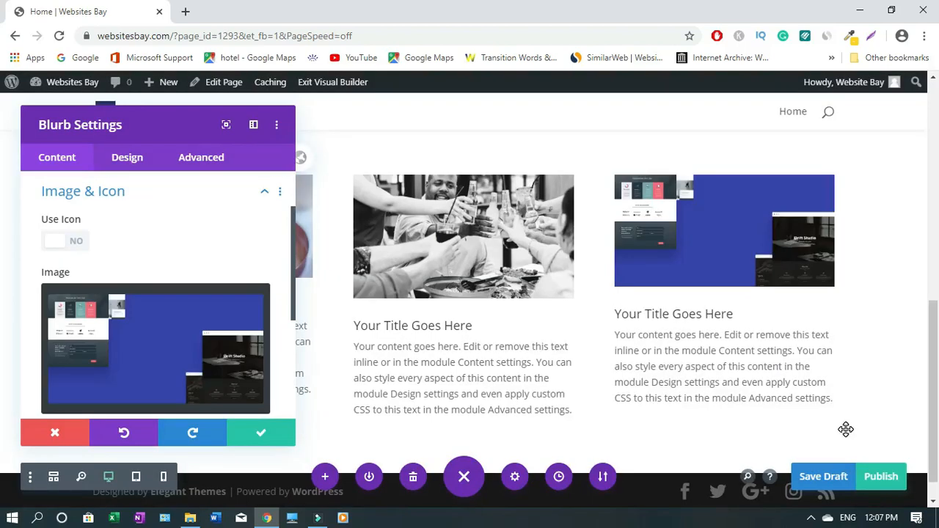
{"action": "left_click", "coordinate": [275, 433]}
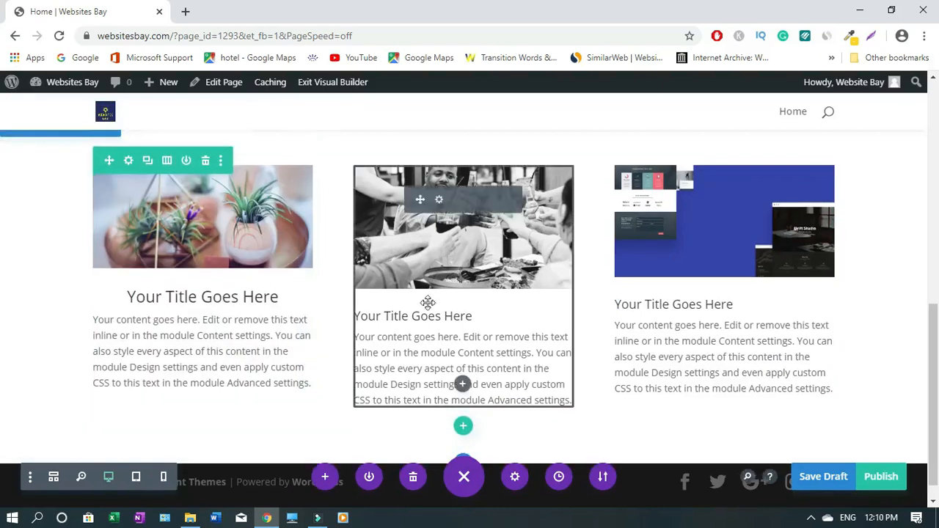
Step: Set the title heading level of the middle blurb to H2 in its design settings
{"action": "left_click", "coordinate": [439, 200]}
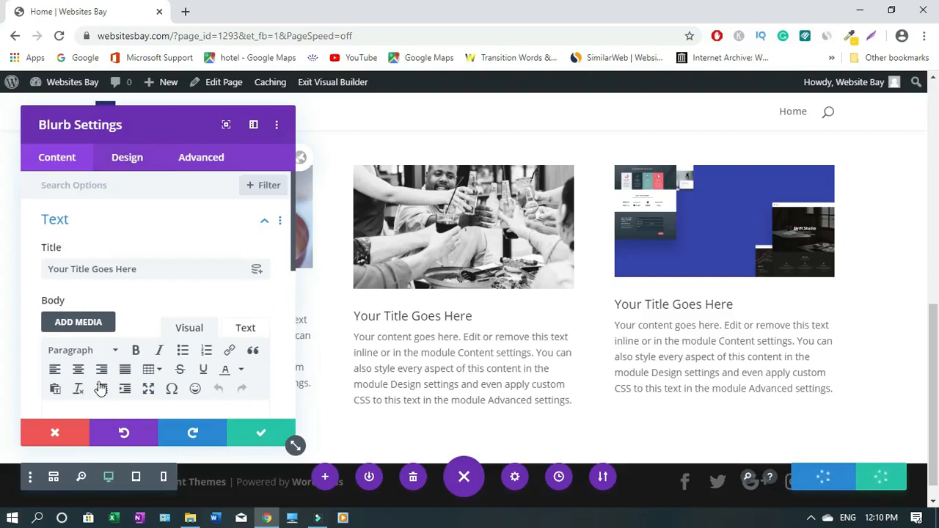
{"action": "left_click", "coordinate": [129, 163]}
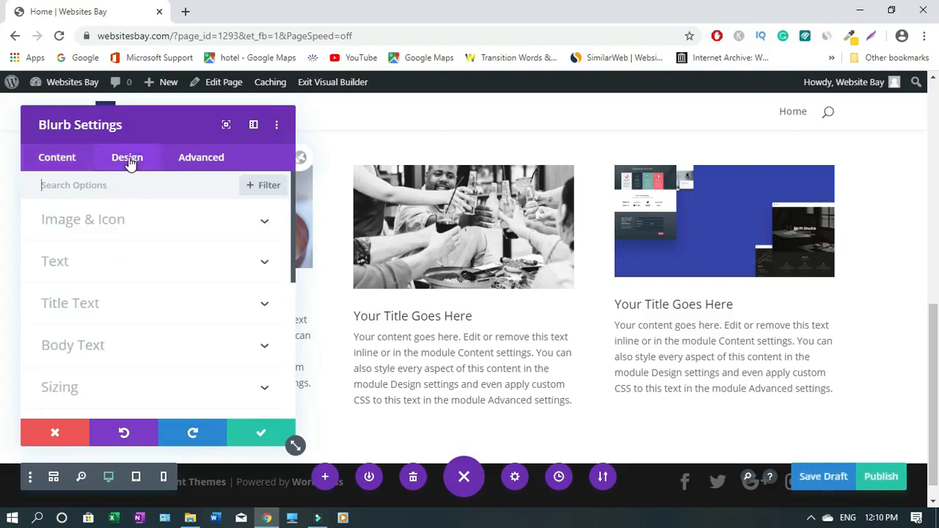
{"action": "left_click", "coordinate": [266, 307]}
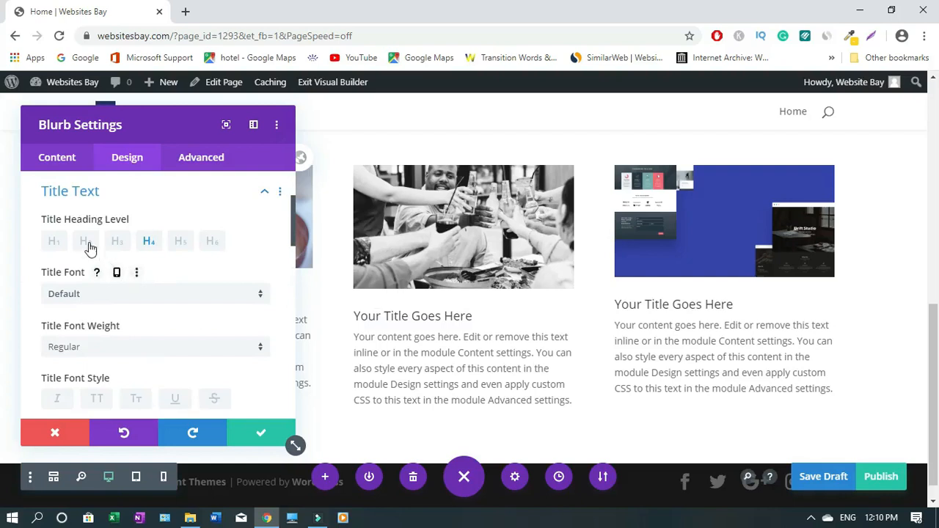
{"action": "left_click", "coordinate": [86, 243]}
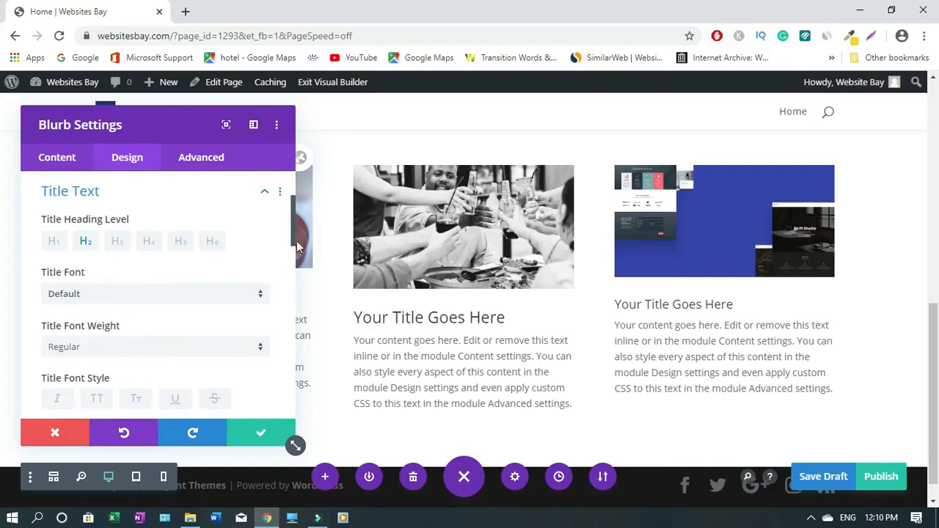
{"action": "left_click_drag", "start_coordinate": [291, 227], "coordinate": [291, 240]}
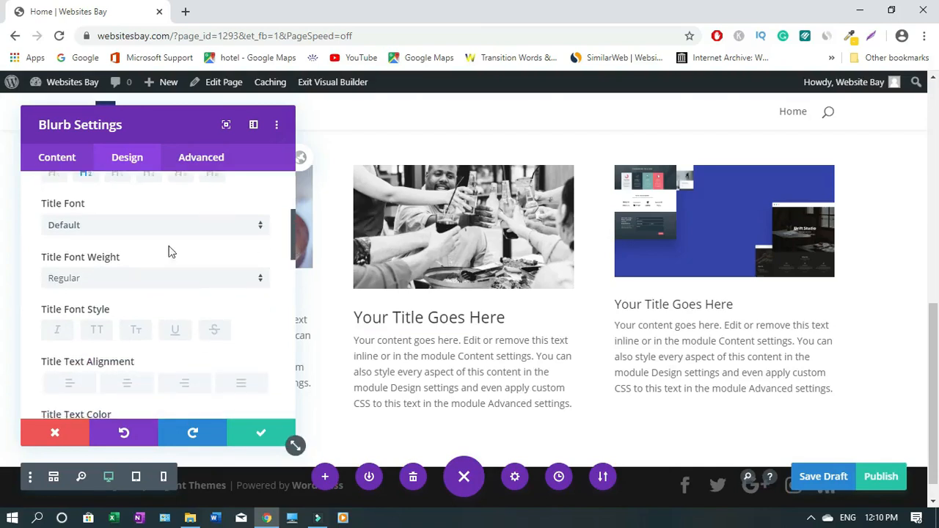
{"action": "left_click", "coordinate": [261, 227]}
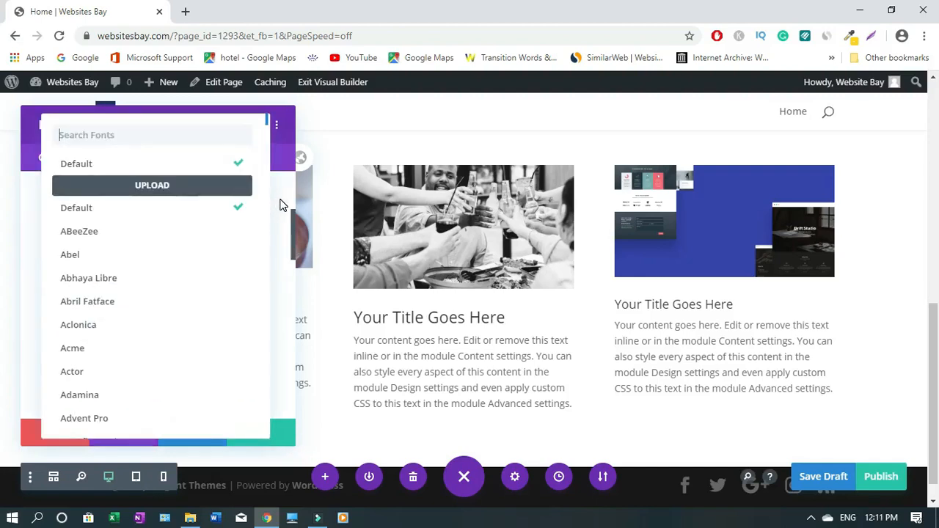
{"action": "left_click", "coordinate": [281, 206]}
{"action": "left_click_drag", "start_coordinate": [294, 244], "coordinate": [294, 256]}
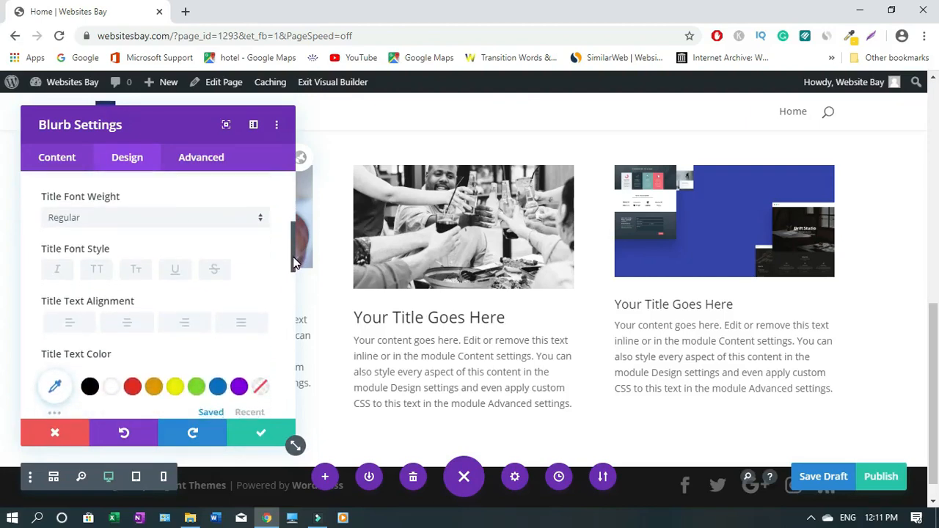
{"action": "left_click", "coordinate": [261, 218]}
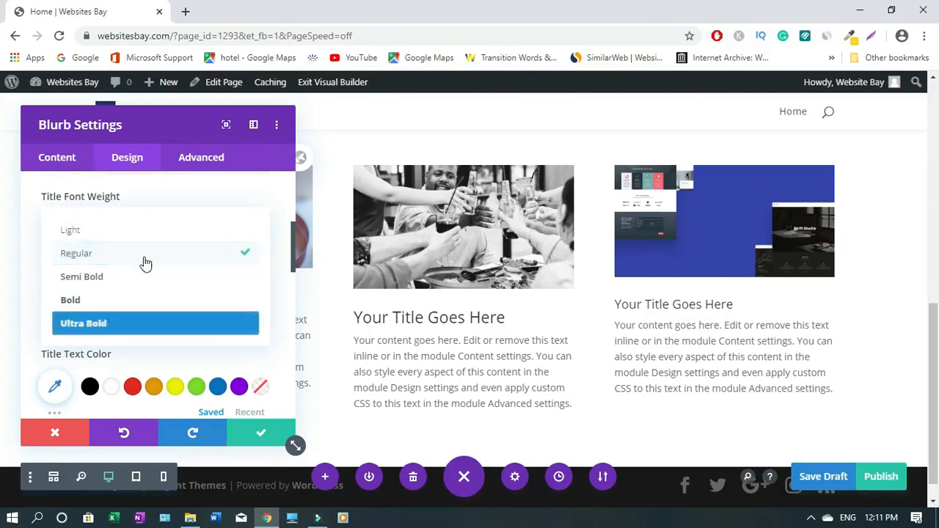
{"action": "left_click", "coordinate": [283, 187]}
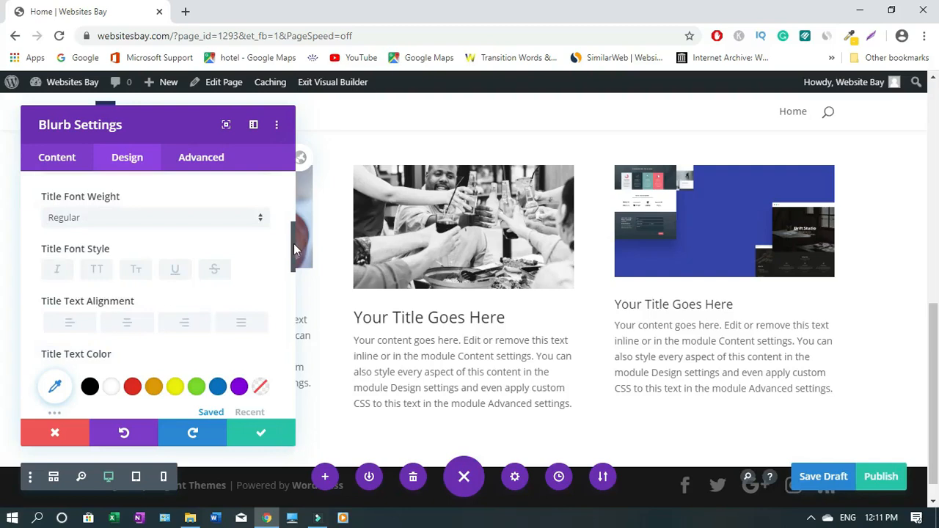
Step: Centre the middle blurb's title, colour it with the saved blue swatch and save the module
{"action": "scroll", "coordinate": [292, 243], "scroll_direction": "down", "scroll_amount": 1}
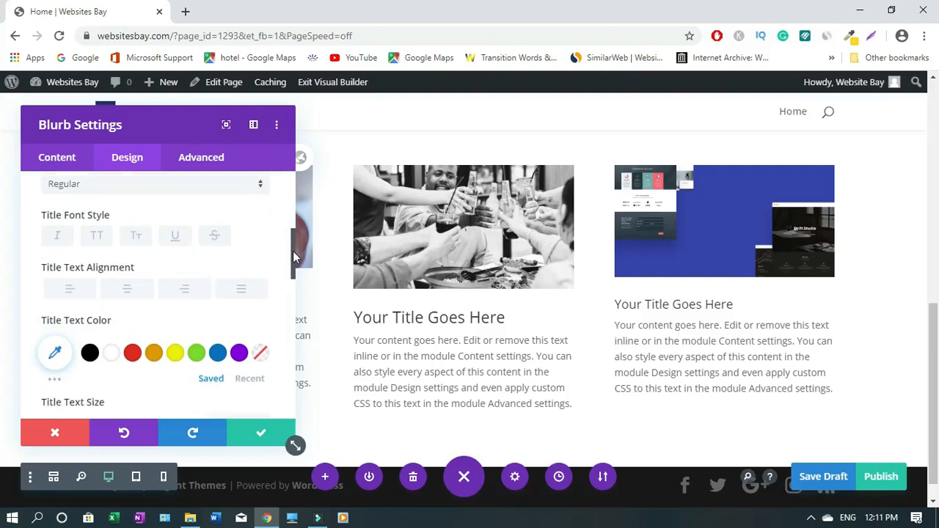
{"action": "left_click", "coordinate": [126, 288]}
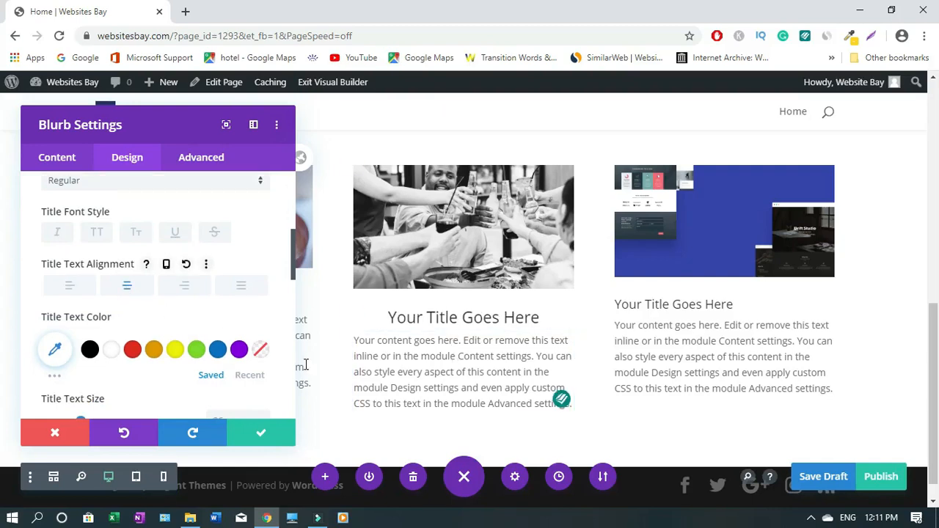
{"action": "left_click", "coordinate": [449, 319]}
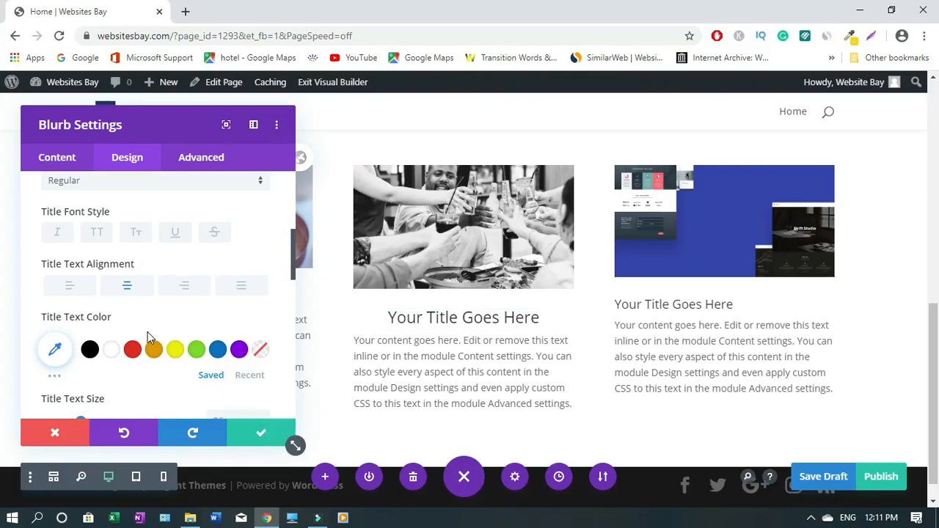
{"action": "left_click", "coordinate": [219, 353]}
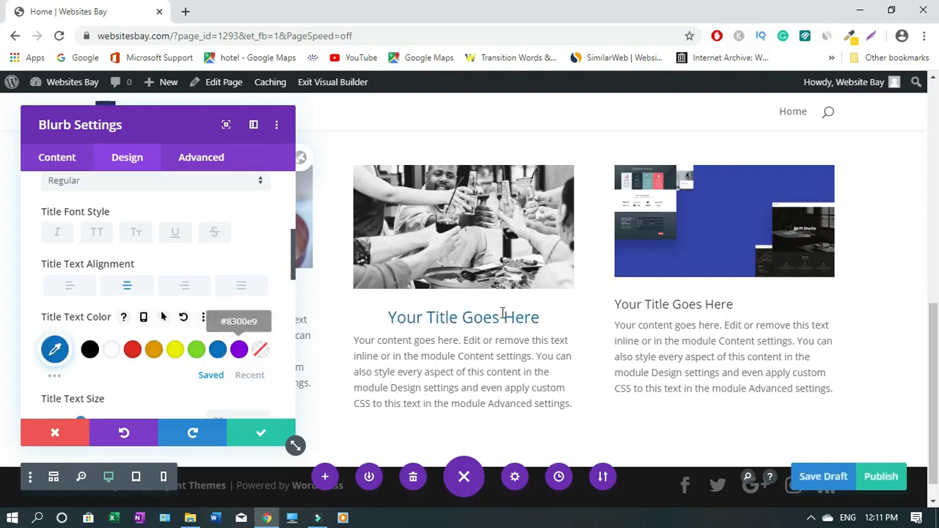
{"action": "left_click", "coordinate": [279, 438]}
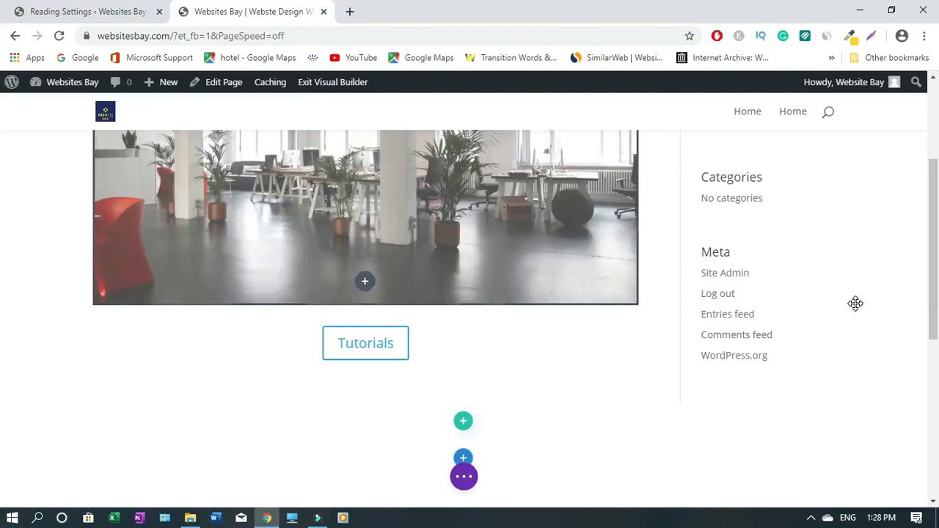
Step: Review the Home page in the builder and examine the homepage and posts page choices in the Reading Settings
{"action": "scroll", "coordinate": [2, 332], "scroll_direction": "down", "scroll_amount": 3}
{"action": "scroll", "coordinate": [3, 331], "scroll_direction": "down", "scroll_amount": 3}
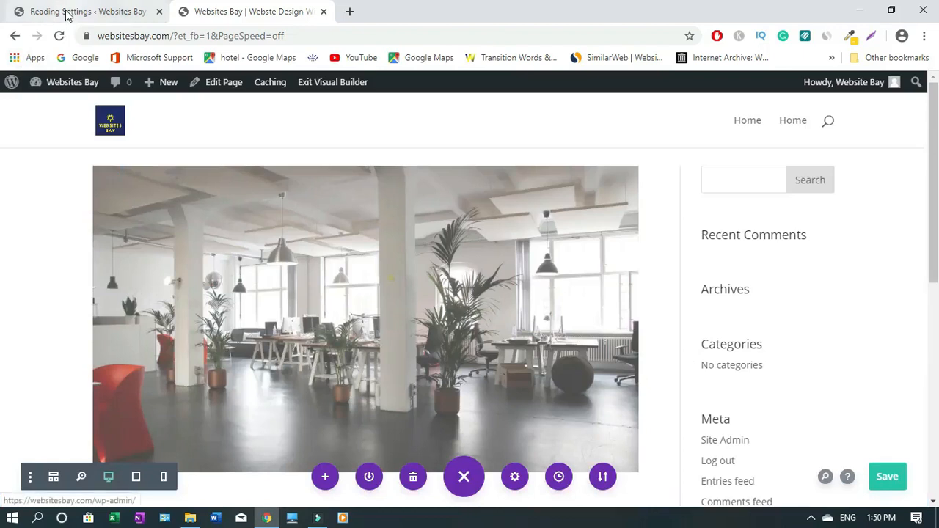
{"action": "left_click", "coordinate": [66, 11]}
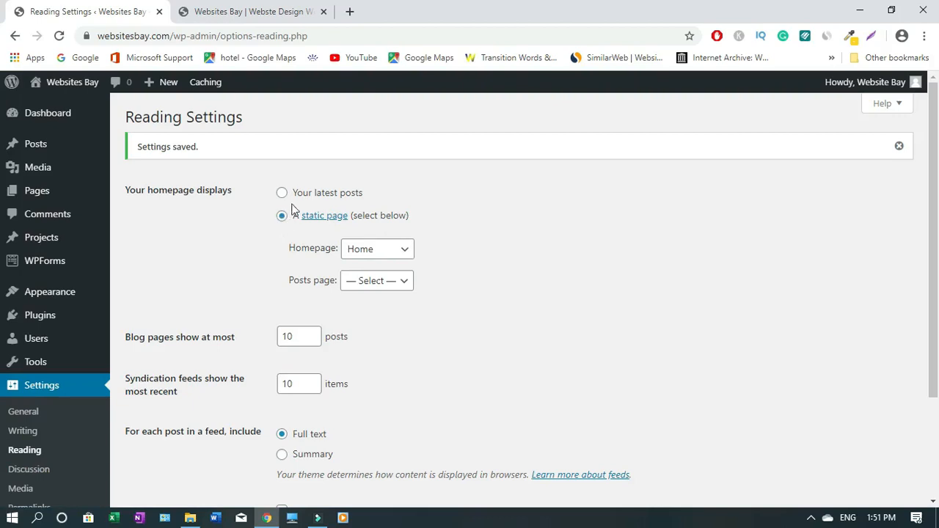
{"action": "left_click", "coordinate": [242, 14]}
{"action": "left_click", "coordinate": [73, 11]}
{"action": "left_click", "coordinate": [406, 283]}
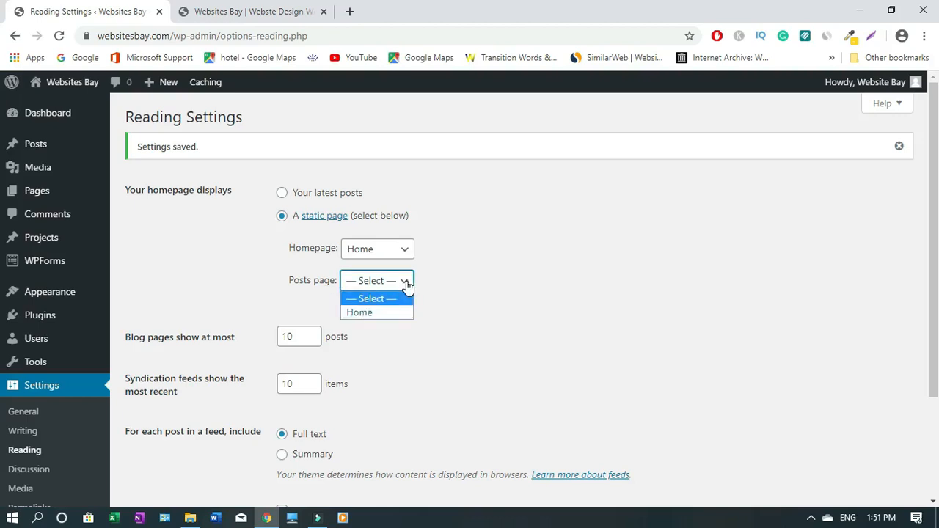
{"action": "left_click", "coordinate": [512, 291]}
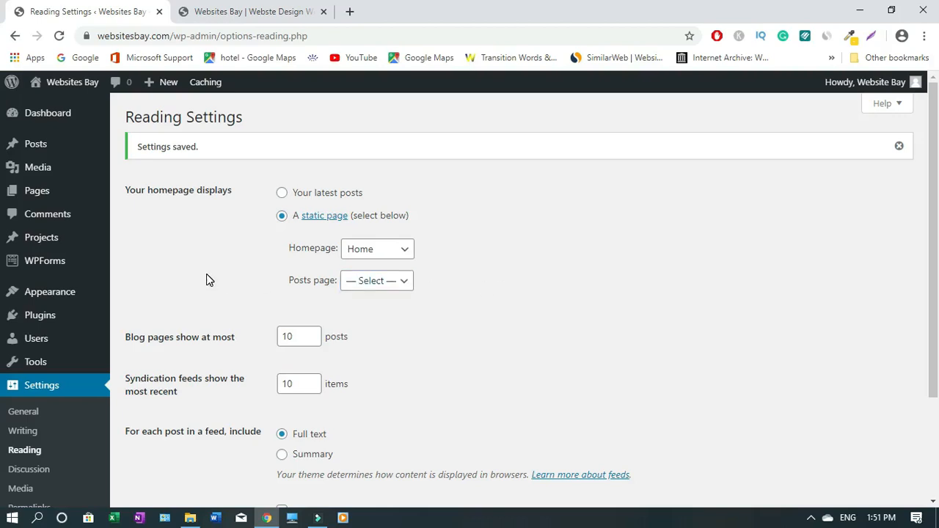
{"action": "left_click", "coordinate": [405, 286]}
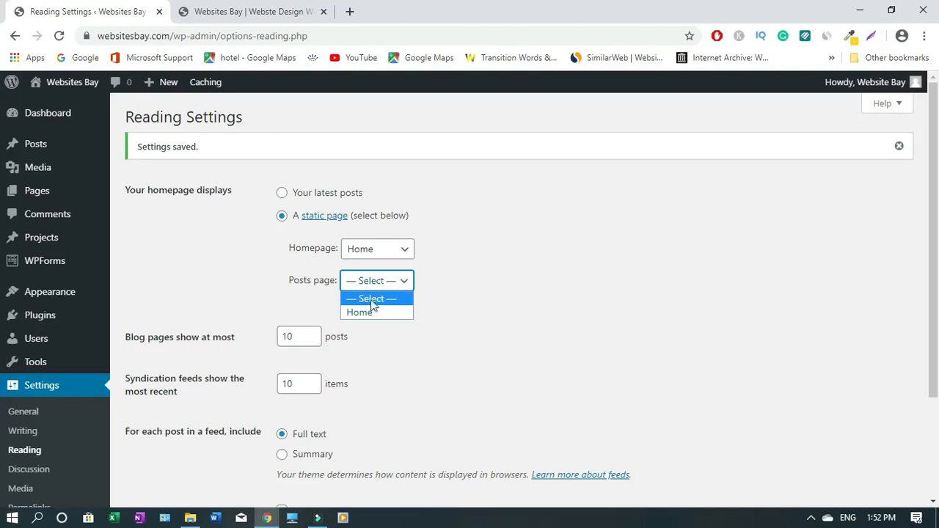
{"action": "left_click", "coordinate": [480, 297]}
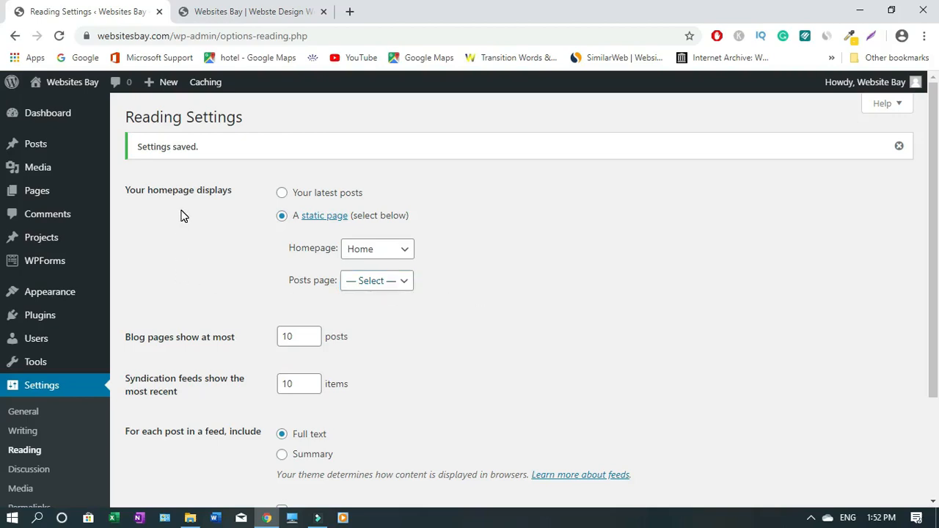
Step: Add a new WordPress page and title it "Blog"
{"action": "mouse_move", "coordinate": [54, 195]}
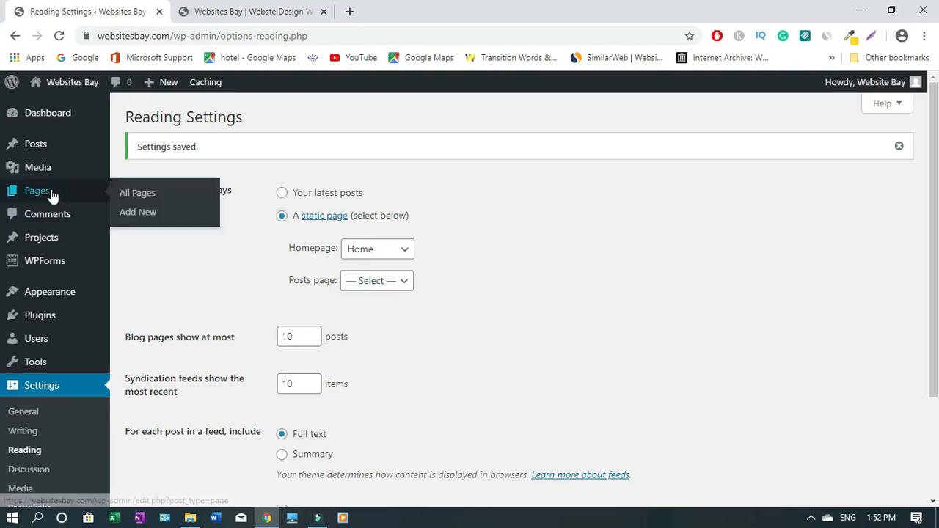
{"action": "left_click", "coordinate": [135, 218]}
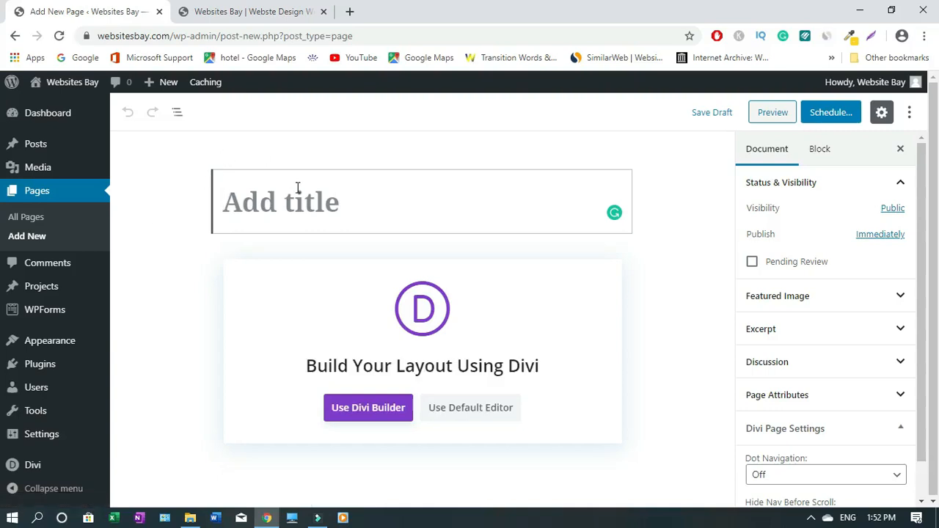
{"action": "type", "text": "Blo"}
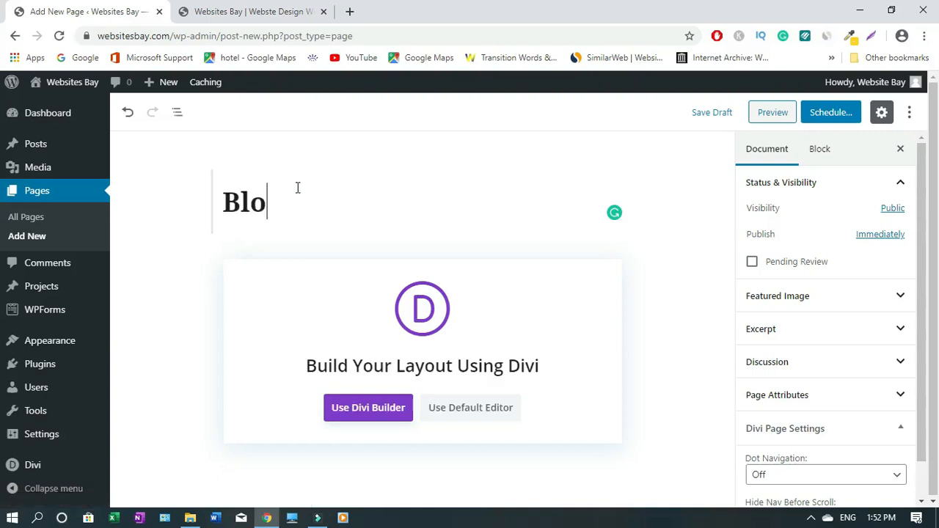
{"action": "type", "text": "g"}
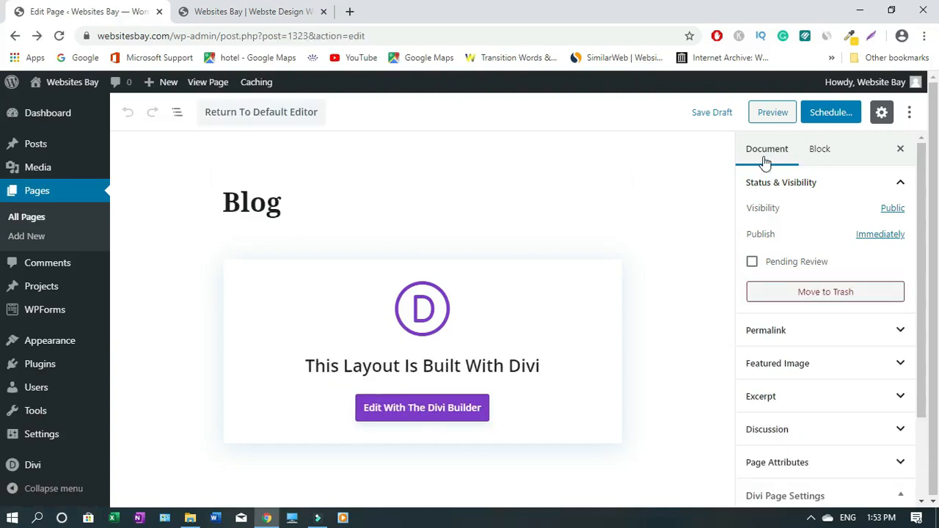
Step: Schedule the Blog page with public visibility for immediate publishing and open it for editing with the Divi Builder
{"action": "left_click", "coordinate": [827, 115]}
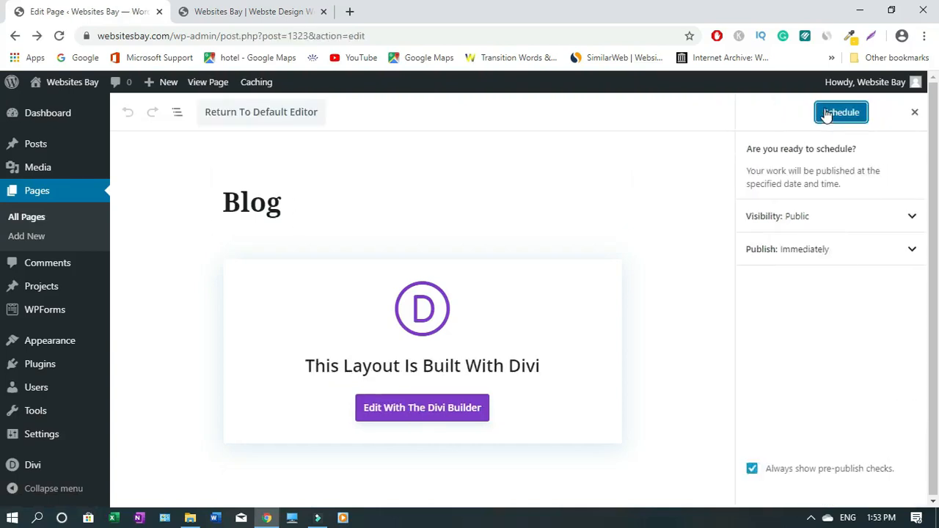
{"action": "left_click", "coordinate": [834, 116]}
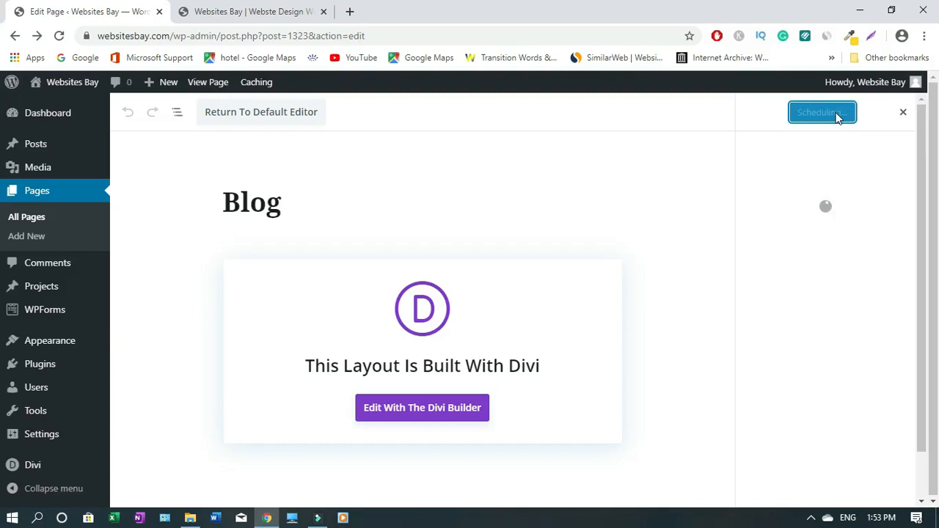
{"action": "left_click", "coordinate": [393, 416]}
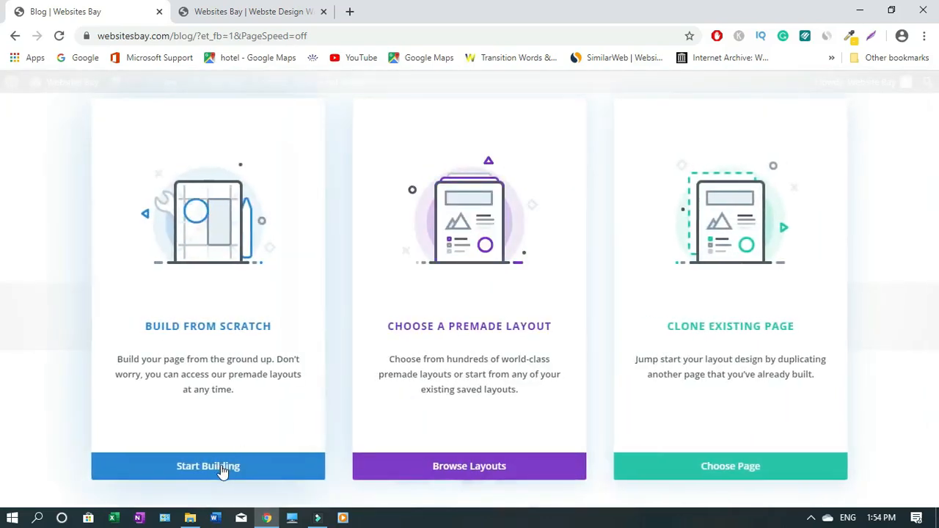
Step: Start building the Blog page from scratch and insert a single-column row
{"action": "left_click", "coordinate": [234, 329]}
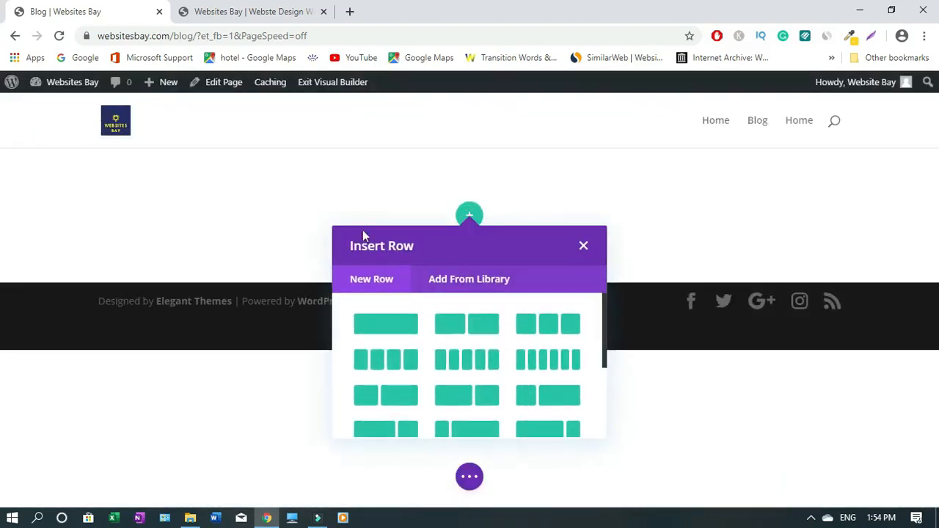
{"action": "left_click", "coordinate": [383, 327]}
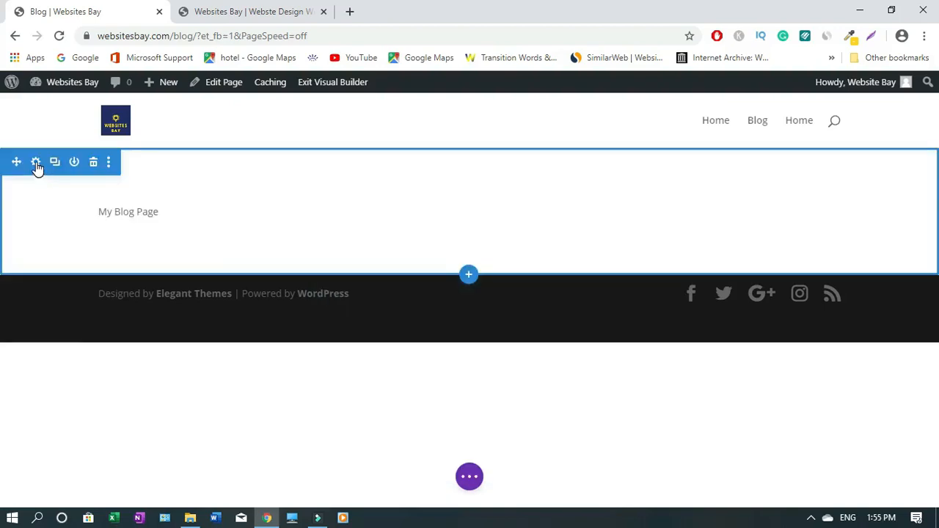
Step: Give the section containing "My Blog Page" the background image plant-nursery-23.jpg from the media library and save the section settings
{"action": "left_click", "coordinate": [36, 161]}
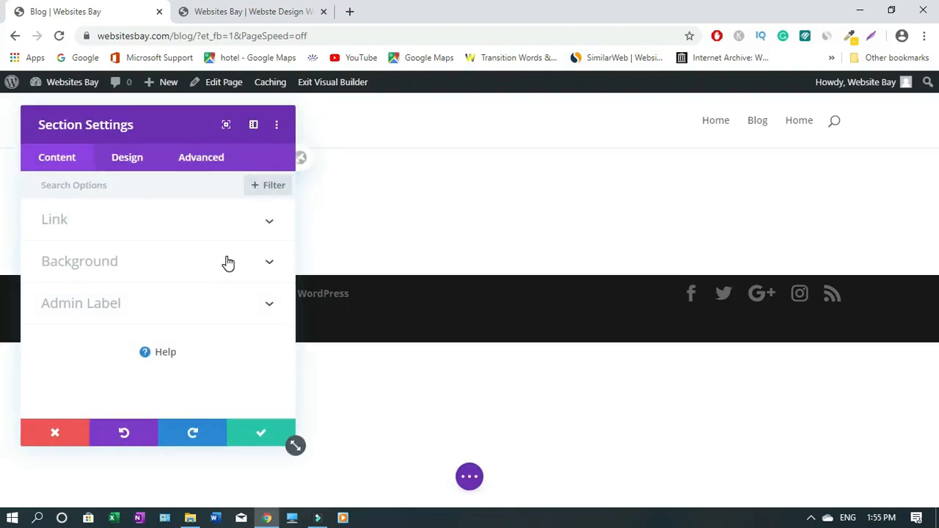
{"action": "left_click", "coordinate": [229, 263]}
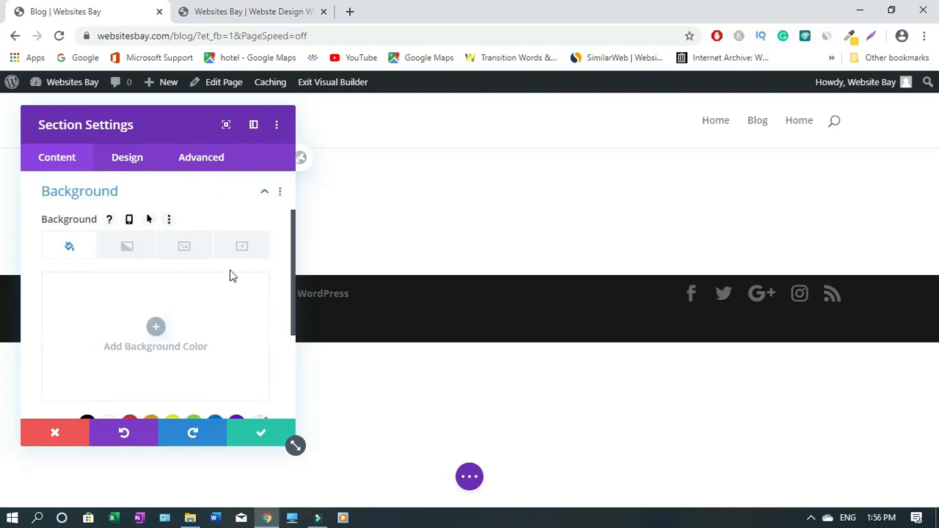
{"action": "left_click", "coordinate": [185, 249]}
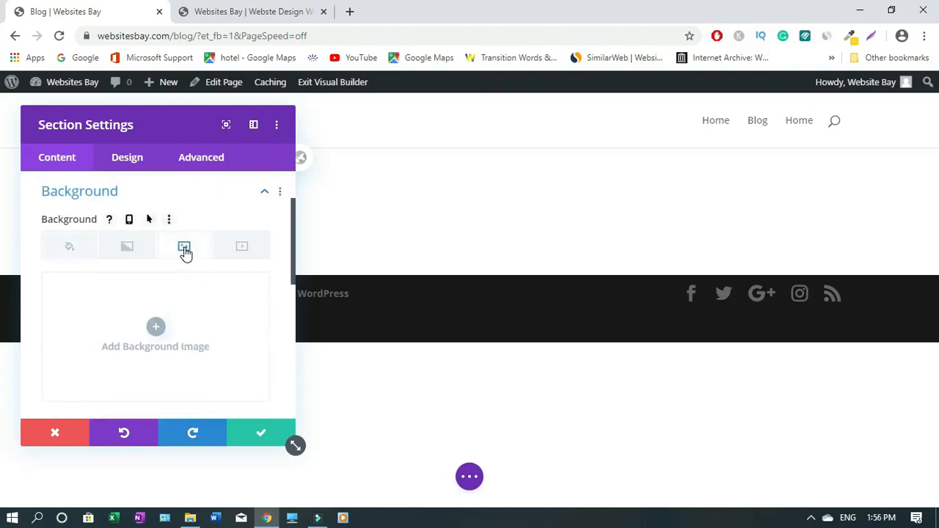
{"action": "left_click", "coordinate": [155, 330]}
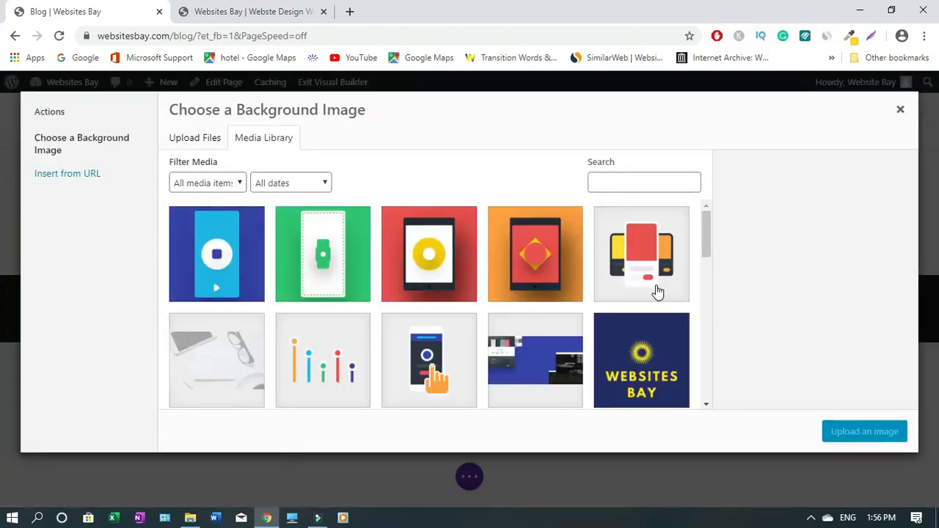
{"action": "scroll", "coordinate": [710, 228], "scroll_direction": "down", "scroll_amount": 3}
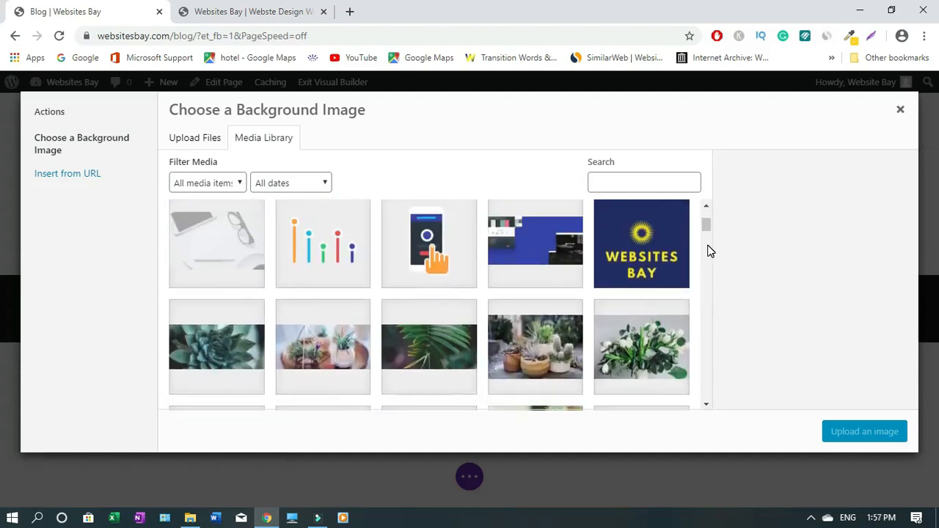
{"action": "left_click", "coordinate": [524, 352]}
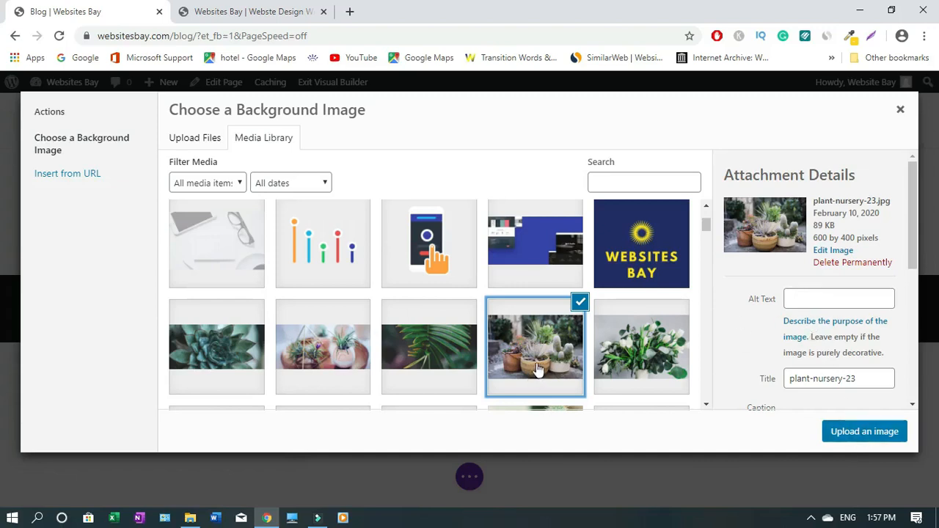
{"action": "left_click", "coordinate": [860, 438]}
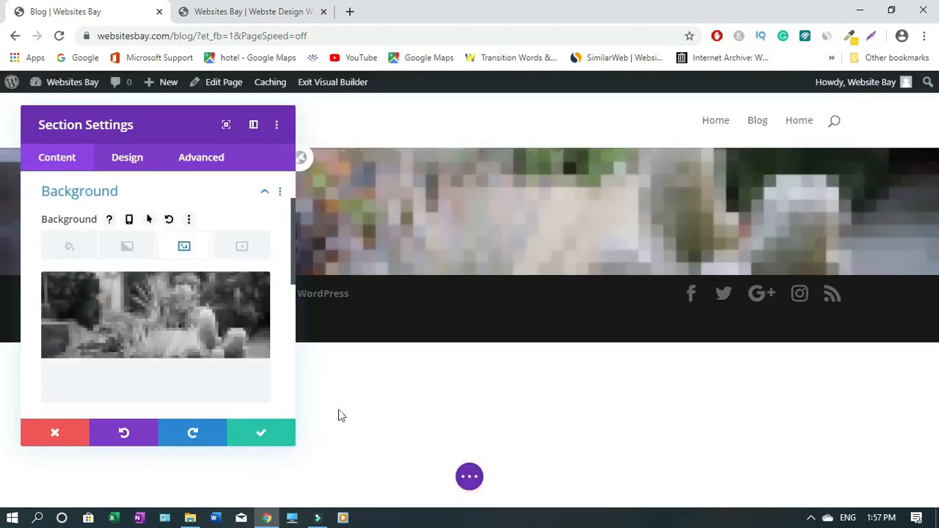
{"action": "left_click", "coordinate": [259, 436]}
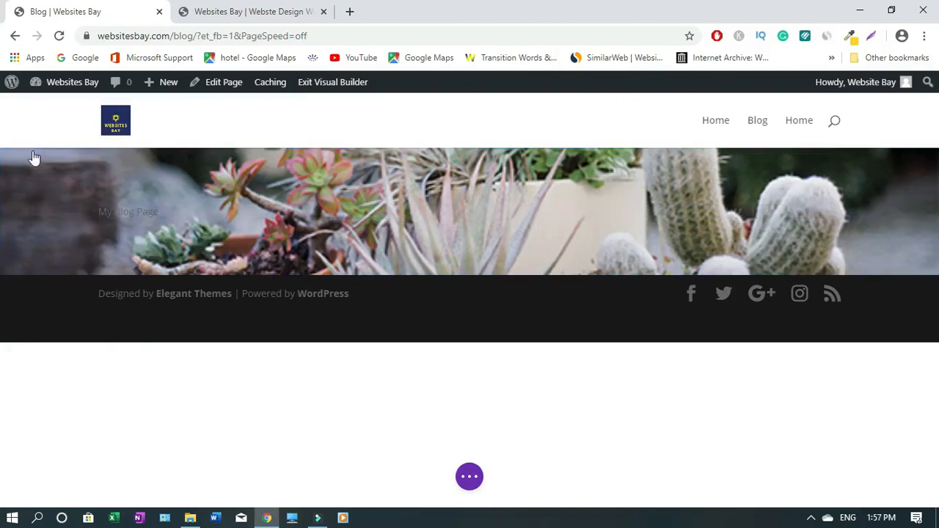
Step: Set the minimum height of the section with the plant background to 350px
{"action": "mouse_move", "coordinate": [28, 151]}
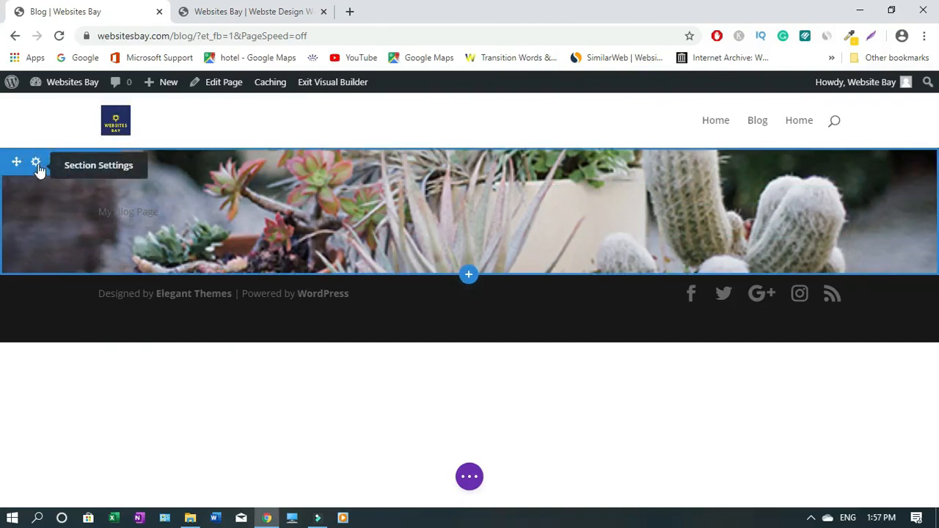
{"action": "left_click", "coordinate": [36, 164]}
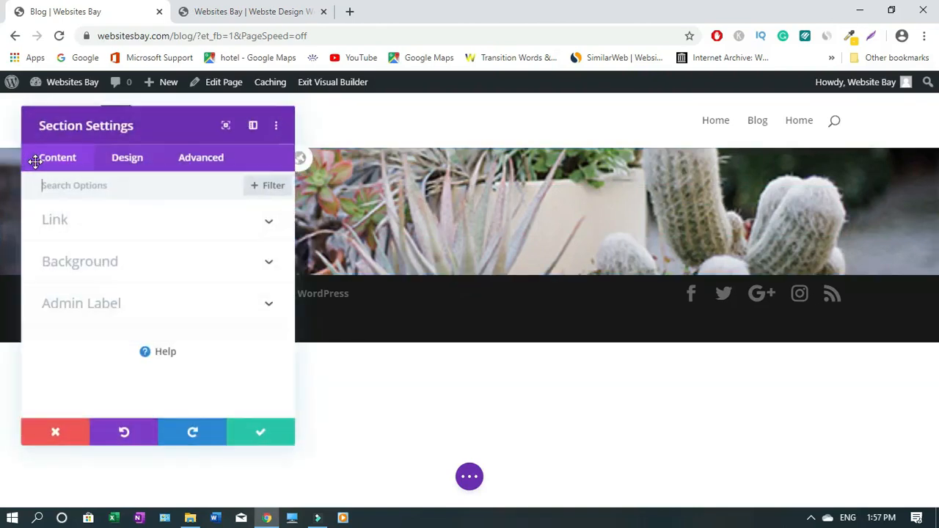
{"action": "left_click", "coordinate": [134, 167]}
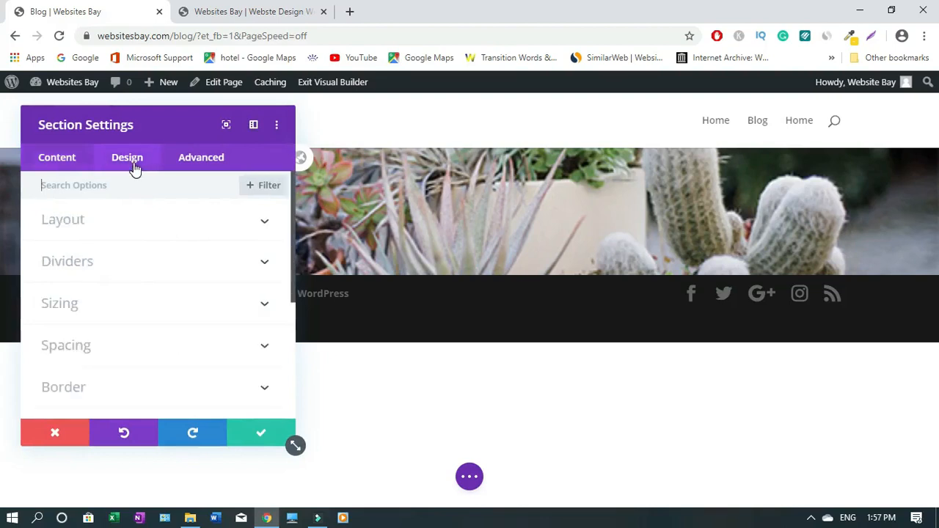
{"action": "left_click", "coordinate": [262, 304]}
{"action": "left_click_drag", "start_coordinate": [178, 355], "coordinate": [85, 359]}
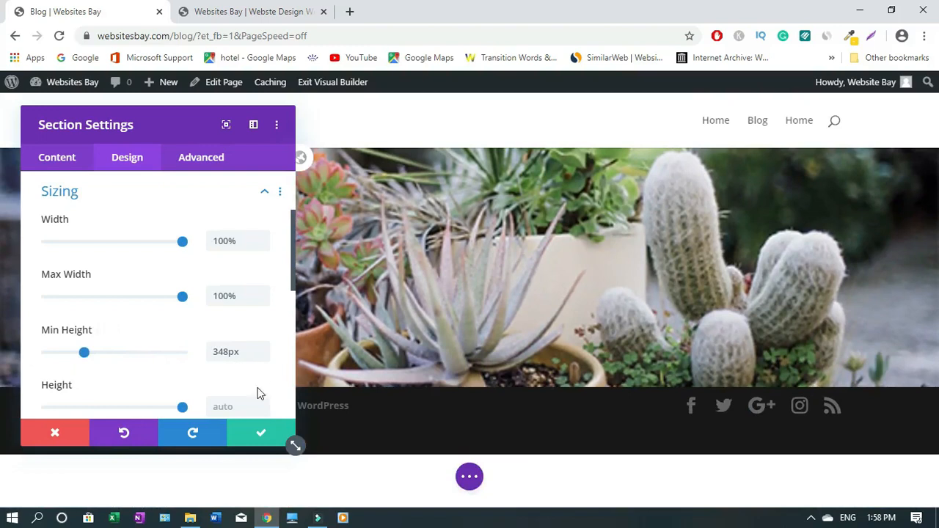
{"action": "double_click", "coordinate": [264, 348]}
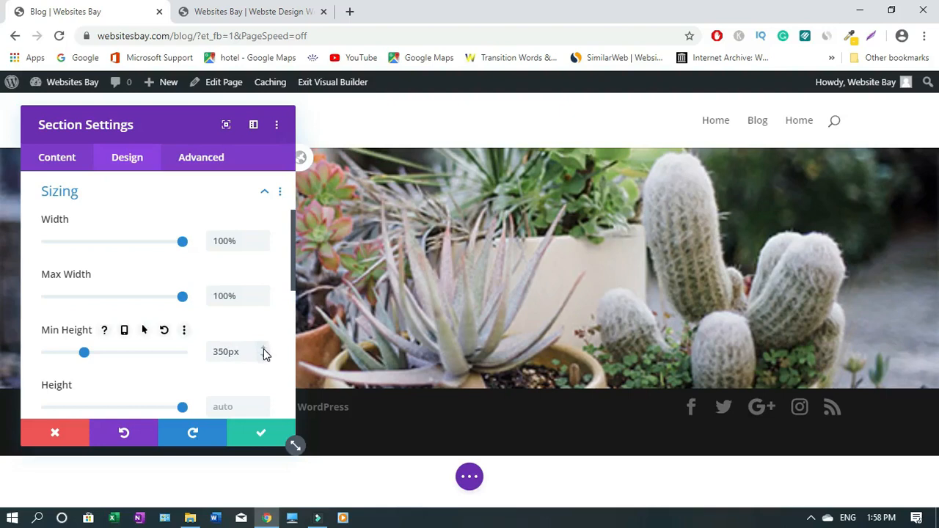
Step: Set the section's height to about 466px, save its settings and check the enlarged banner on the page
{"action": "left_click_drag", "start_coordinate": [291, 268], "coordinate": [290, 277]}
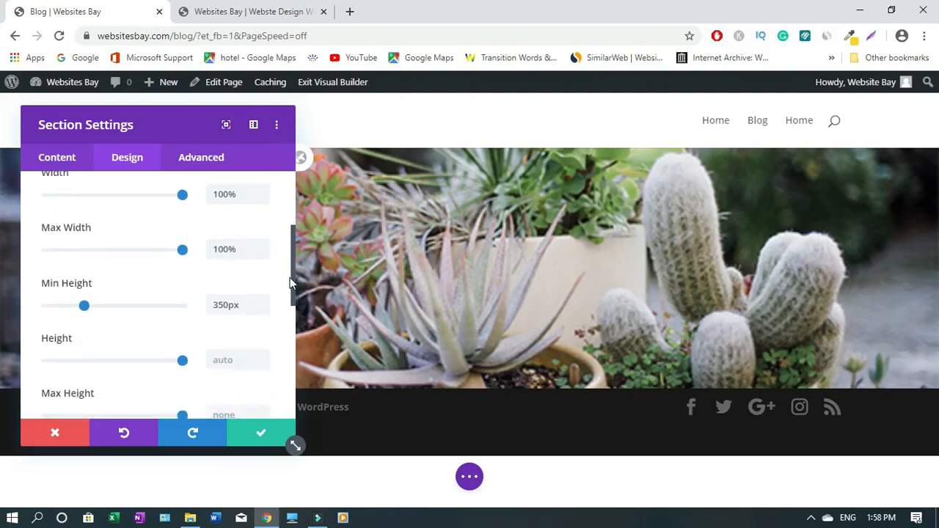
{"action": "left_click", "coordinate": [178, 362]}
{"action": "left_click_drag", "start_coordinate": [176, 365], "coordinate": [102, 365]}
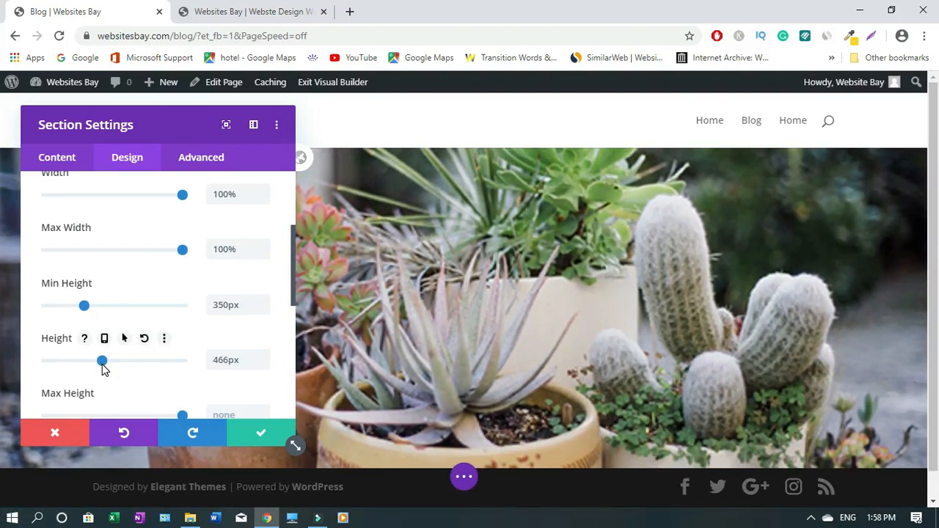
{"action": "left_click", "coordinate": [249, 438]}
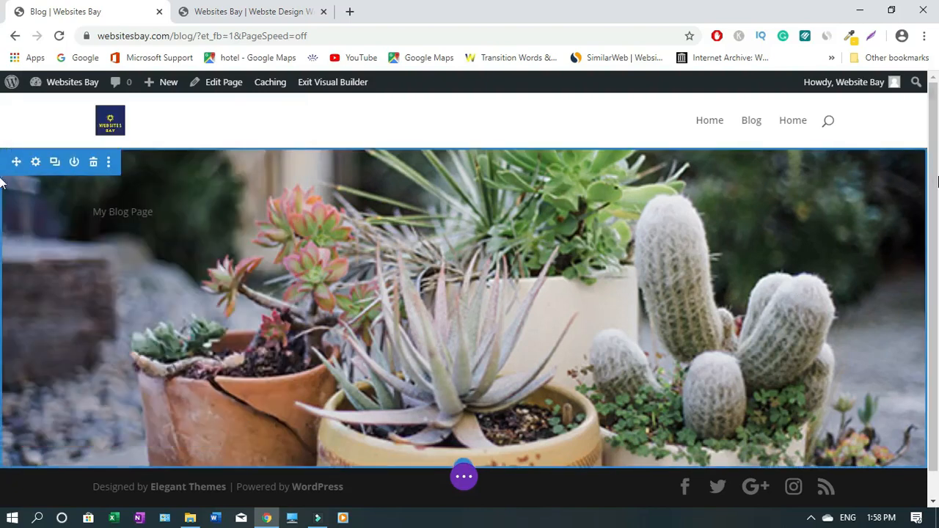
{"action": "mouse_move", "coordinate": [935, 166]}
{"action": "left_mouse_down"}
{"action": "mouse_move", "coordinate": [935, 209]}
{"action": "mouse_move", "coordinate": [935, 178]}
{"action": "left_mouse_up"}
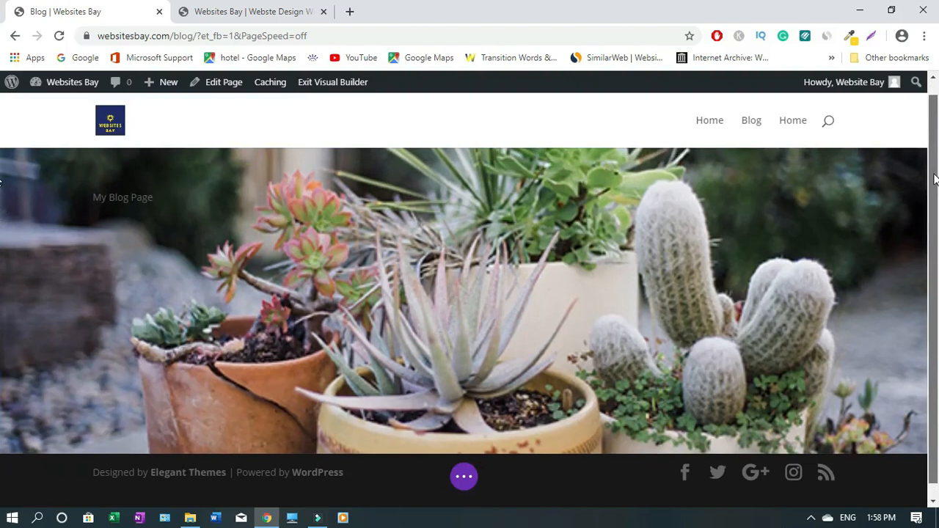
{"action": "mouse_move", "coordinate": [311, 383]}
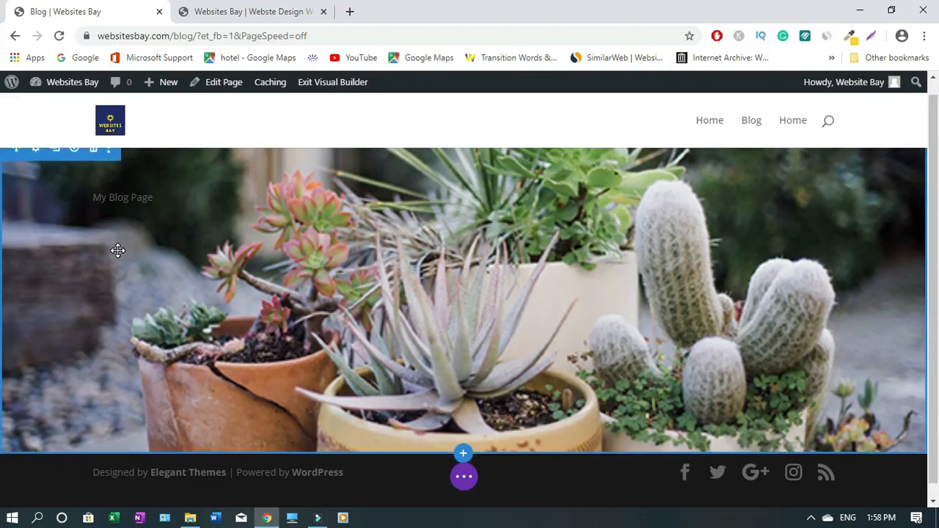
Step: Open the banner's text module for editing and shorten its body text to "My Blog"
{"action": "mouse_move", "coordinate": [132, 200]}
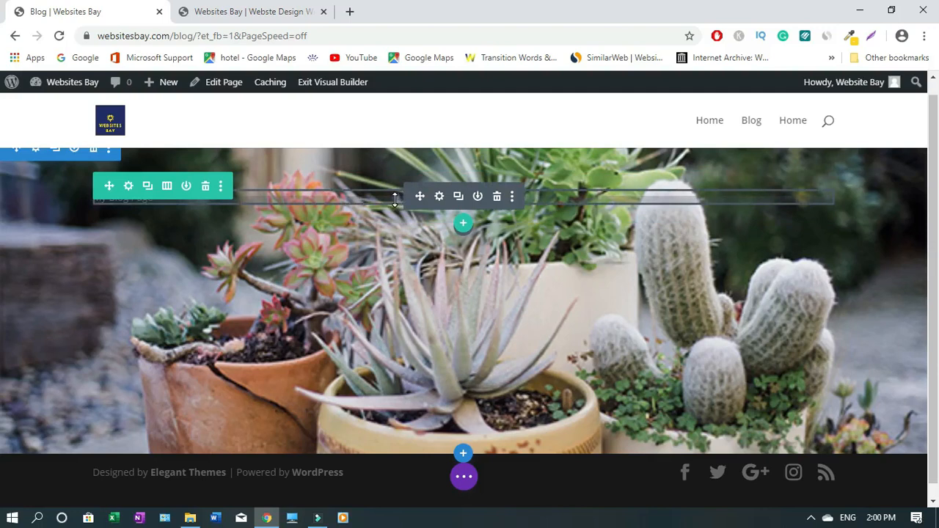
{"action": "left_click", "coordinate": [439, 200]}
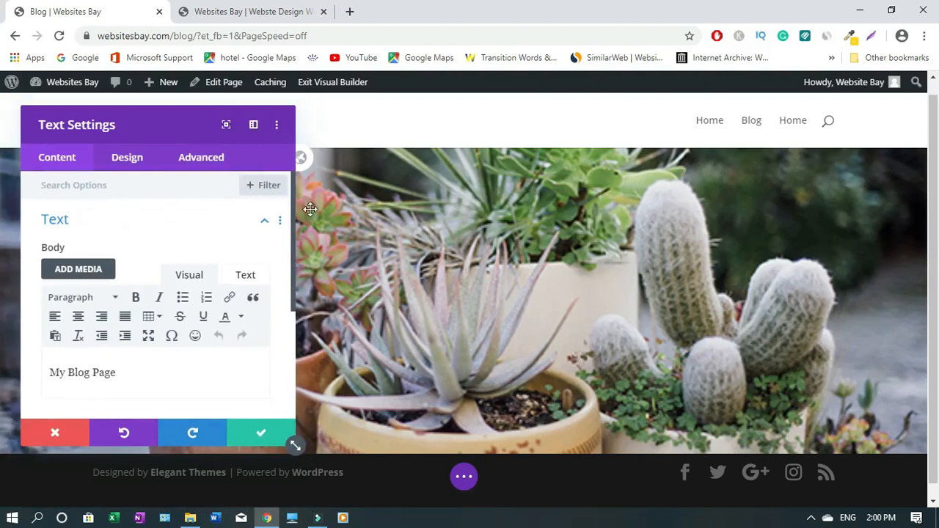
{"action": "left_click_drag", "start_coordinate": [293, 202], "coordinate": [284, 266]}
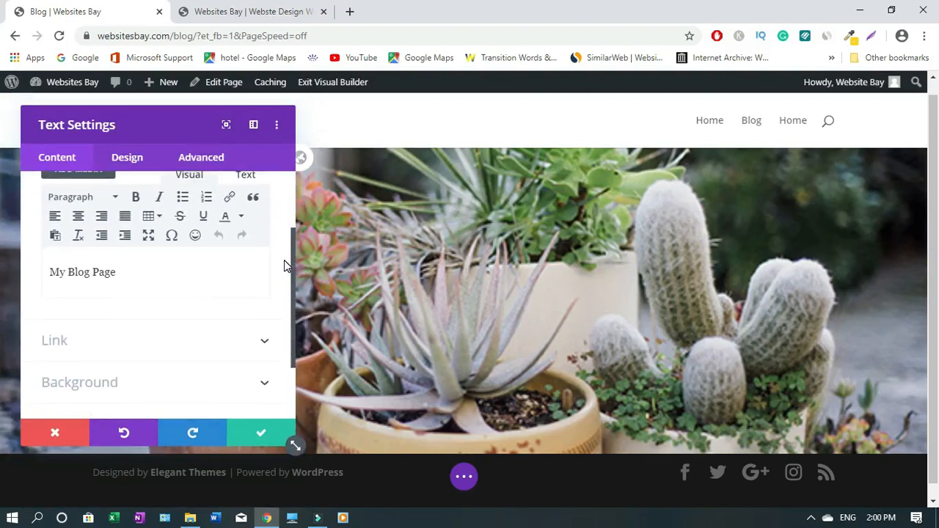
{"action": "left_click", "coordinate": [122, 271]}
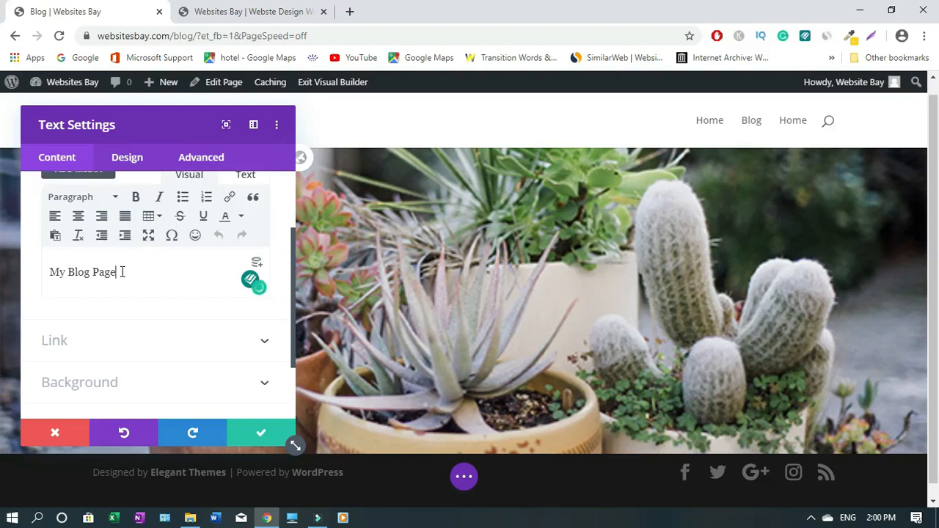
{"action": "left_click", "coordinate": [90, 269], "text": "shift"}
{"action": "key", "text": "BackSpace"}
Step: Style the banner text with the Aclonica font, Bold weight and uppercase letters
{"action": "left_click", "coordinate": [129, 160]}
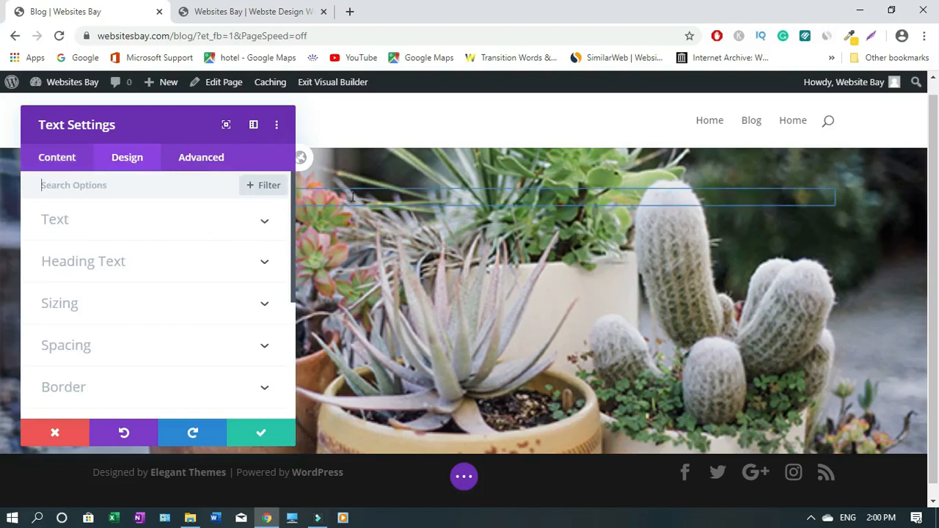
{"action": "left_click", "coordinate": [263, 224]}
{"action": "scroll", "coordinate": [290, 211], "scroll_direction": "down", "scroll_amount": 1}
{"action": "scroll", "coordinate": [289, 210], "scroll_direction": "up", "scroll_amount": 1}
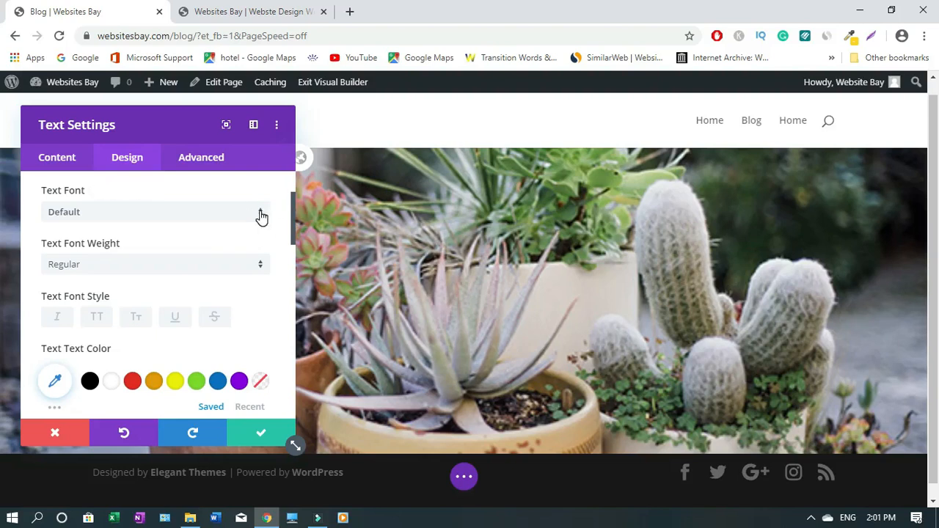
{"action": "left_click", "coordinate": [262, 216]}
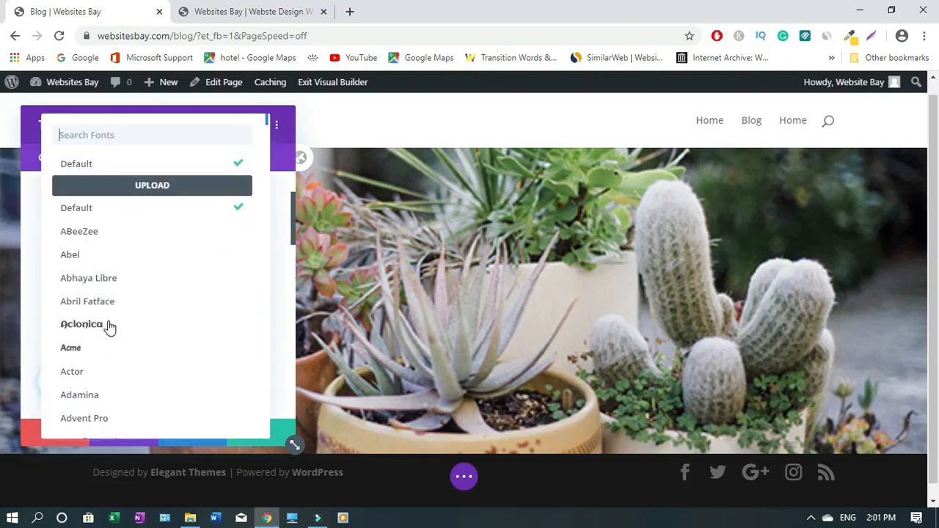
{"action": "left_click", "coordinate": [160, 334]}
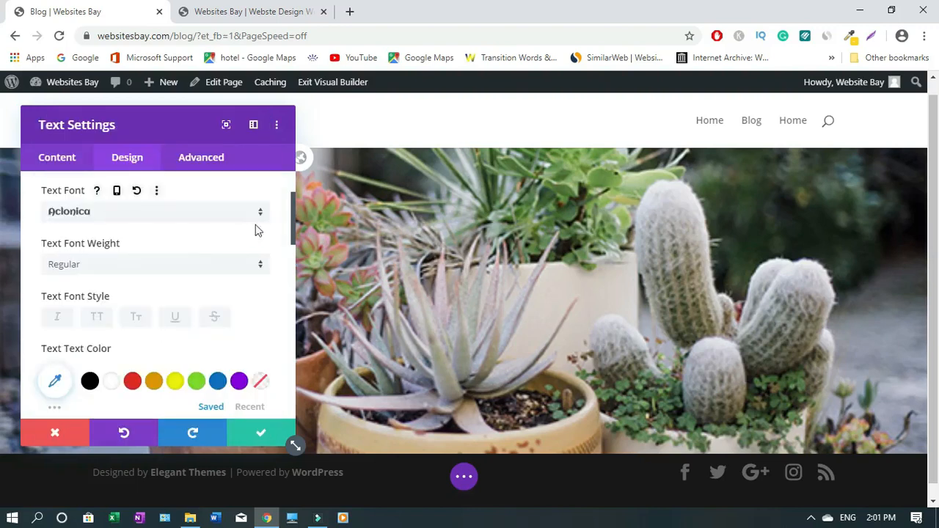
{"action": "left_click", "coordinate": [260, 270]}
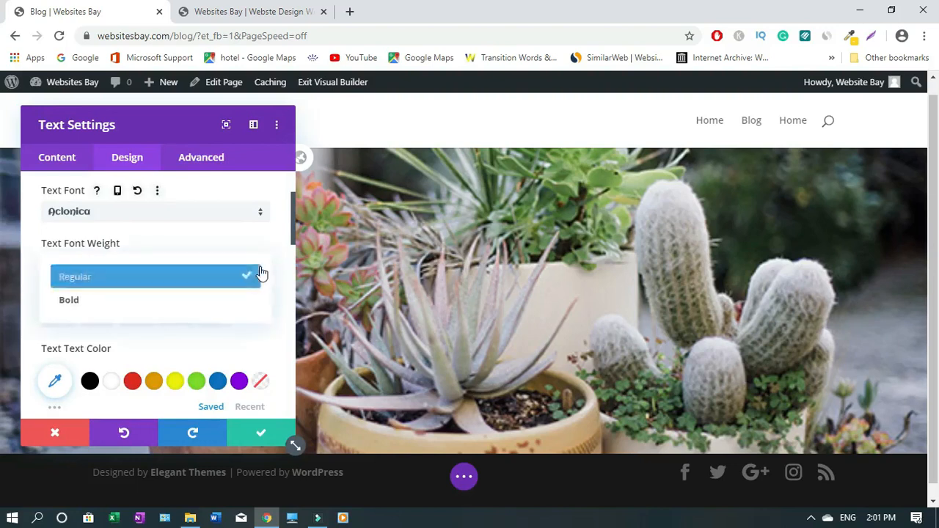
{"action": "left_click", "coordinate": [114, 300]}
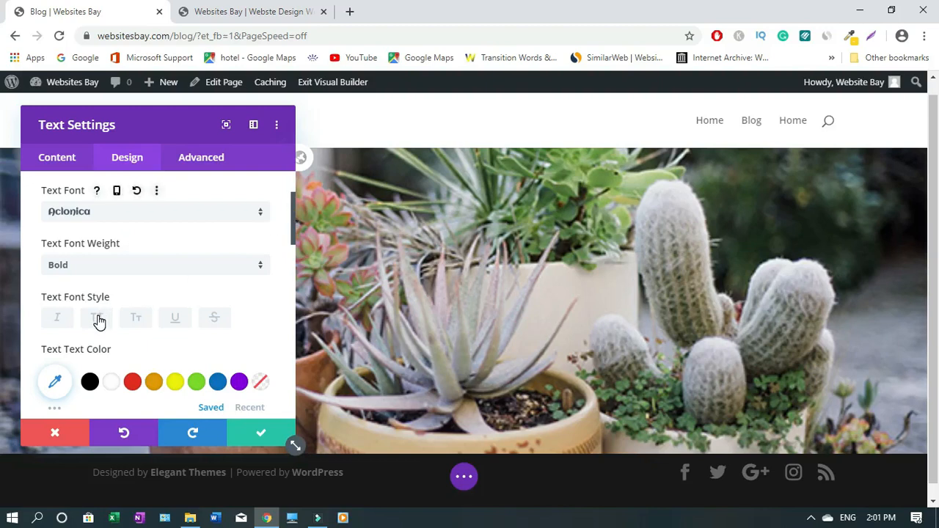
{"action": "left_click", "coordinate": [97, 320]}
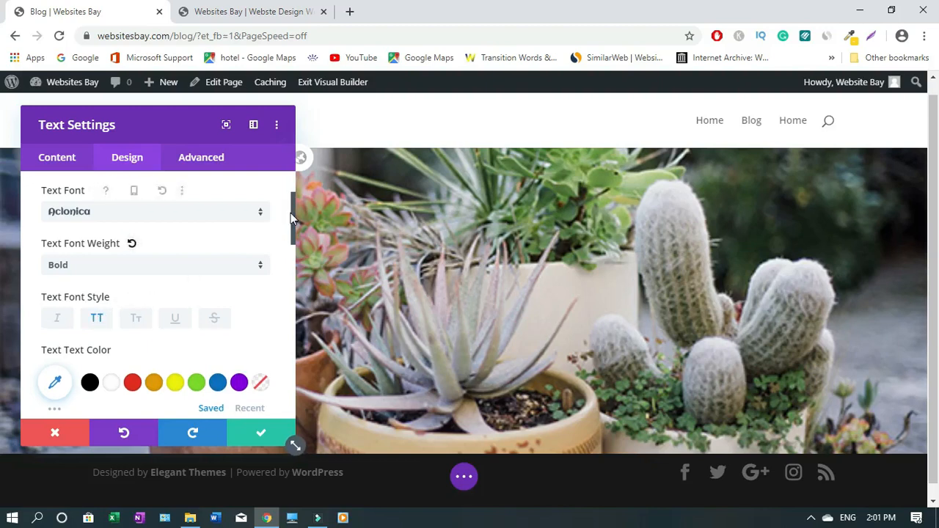
Step: Move the text settings window clear of the banner text, try red and settle on the saved blue #0c71c3 as text color
{"action": "left_click_drag", "start_coordinate": [291, 213], "coordinate": [291, 248]}
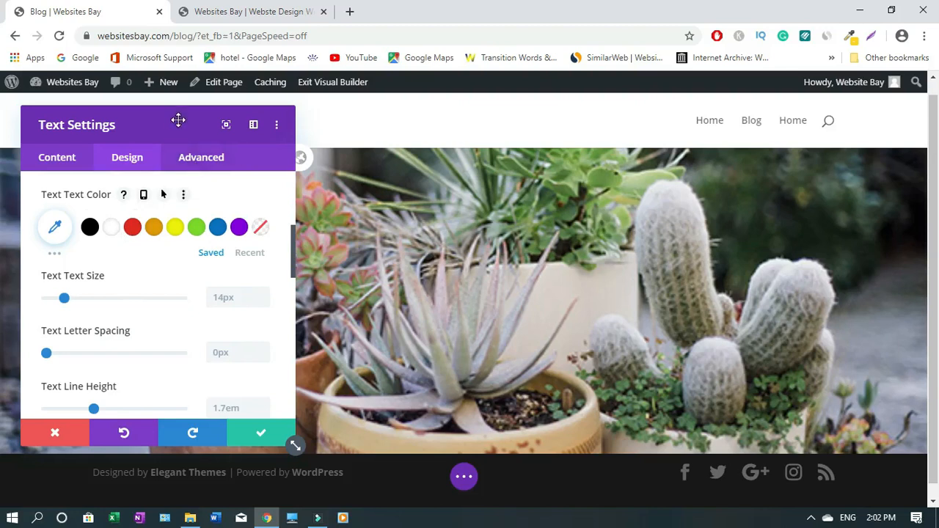
{"action": "left_click_drag", "start_coordinate": [178, 120], "coordinate": [775, 111]}
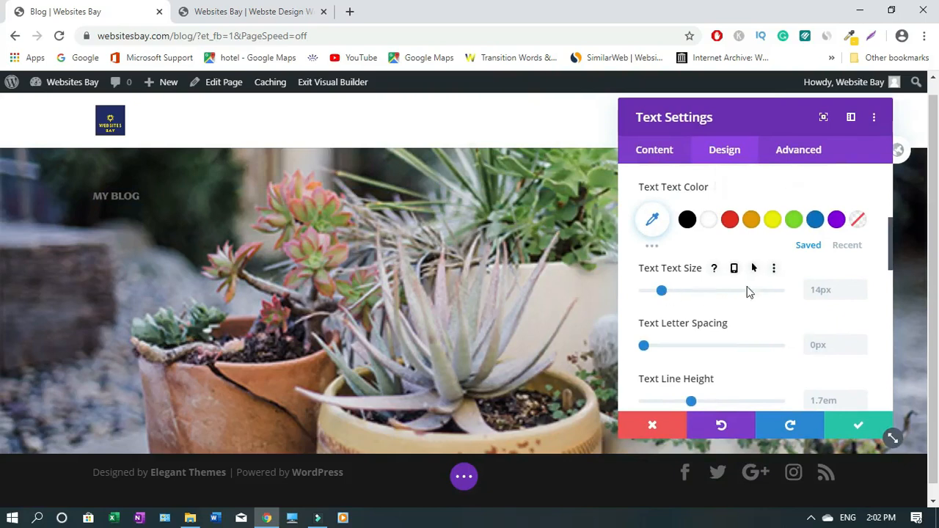
{"action": "left_click", "coordinate": [729, 220]}
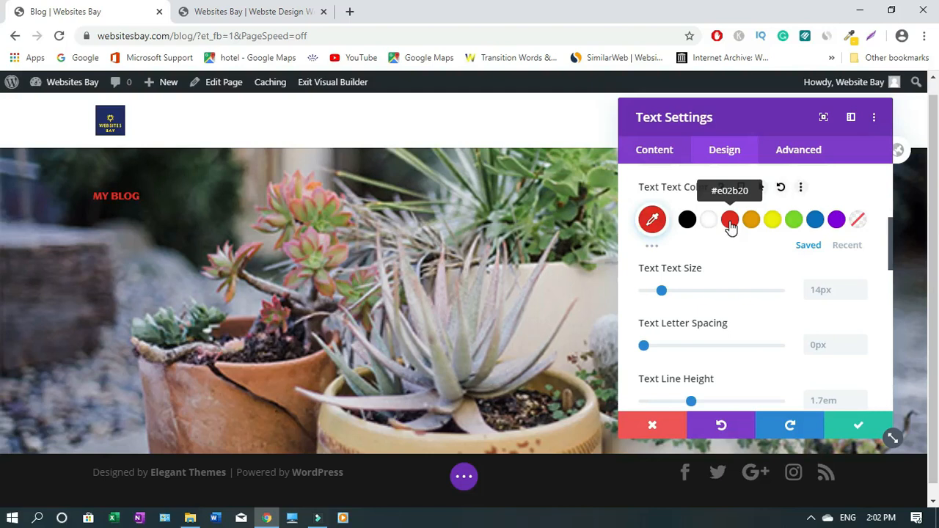
{"action": "left_click", "coordinate": [815, 220]}
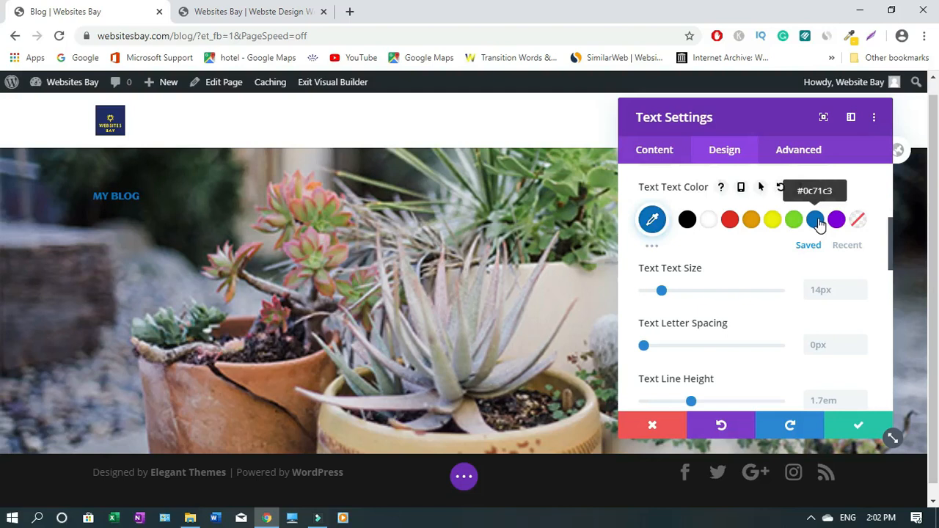
Step: Recolor the banner text with the saved yellow, set its size to 30px and its letter spacing to 5px
{"action": "left_click", "coordinate": [772, 222]}
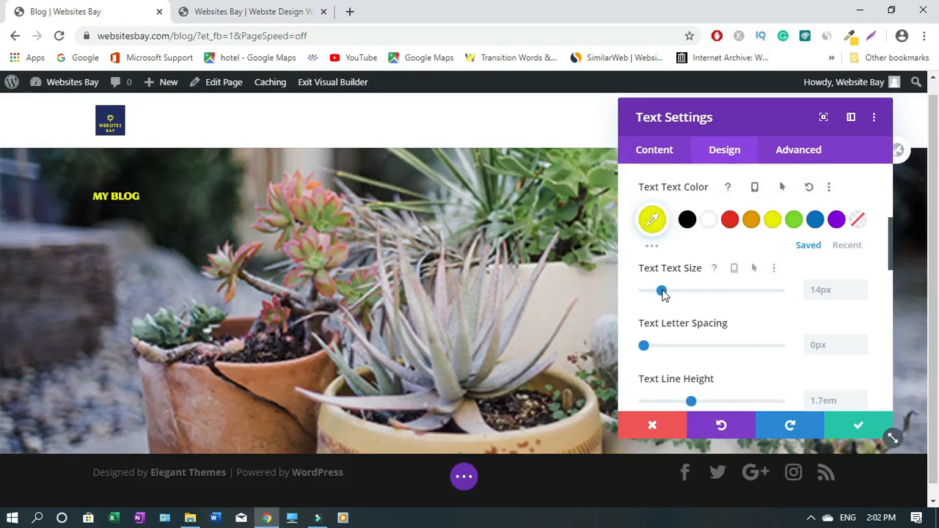
{"action": "left_click_drag", "start_coordinate": [666, 292], "coordinate": [686, 292]}
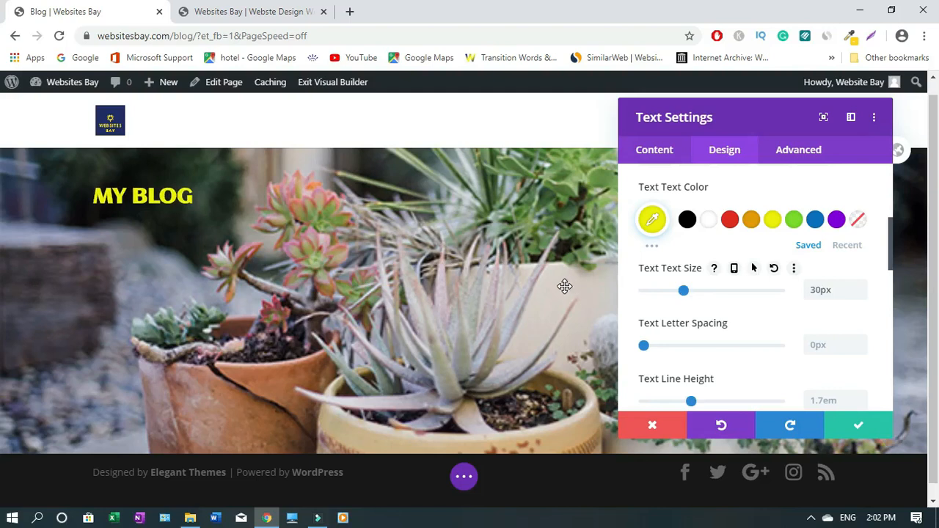
{"action": "left_click_drag", "start_coordinate": [889, 244], "coordinate": [893, 253]}
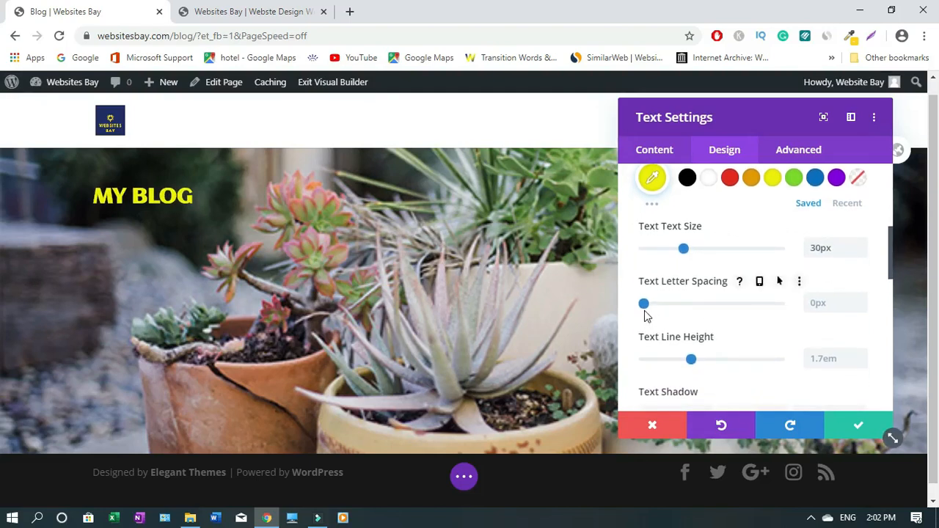
{"action": "left_click_drag", "start_coordinate": [644, 306], "coordinate": [654, 310]}
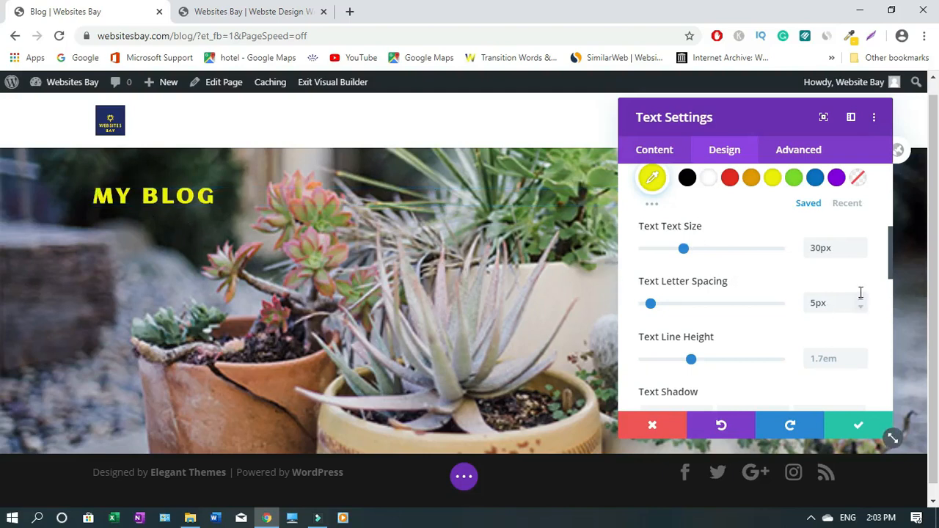
Step: Center the banner text, save its text settings and save the Blog page
{"action": "left_click_drag", "start_coordinate": [890, 266], "coordinate": [891, 319]}
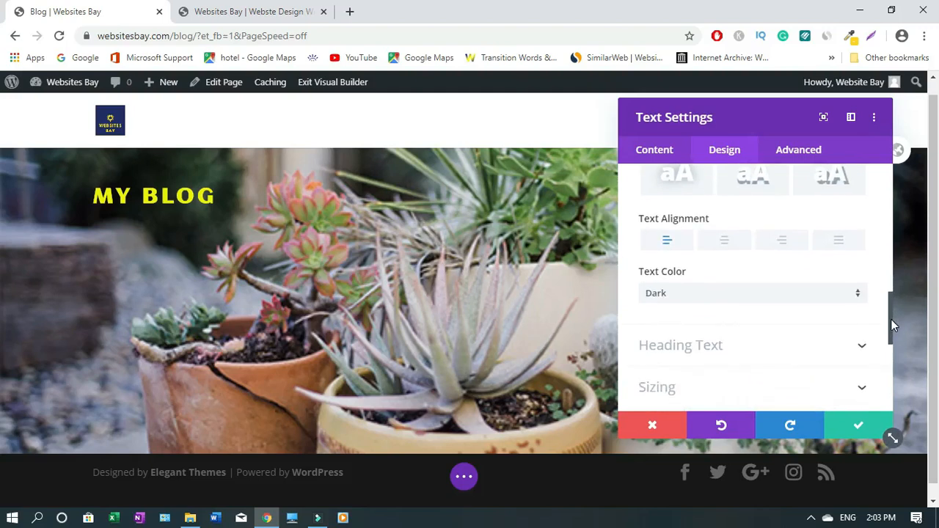
{"action": "left_click", "coordinate": [722, 244]}
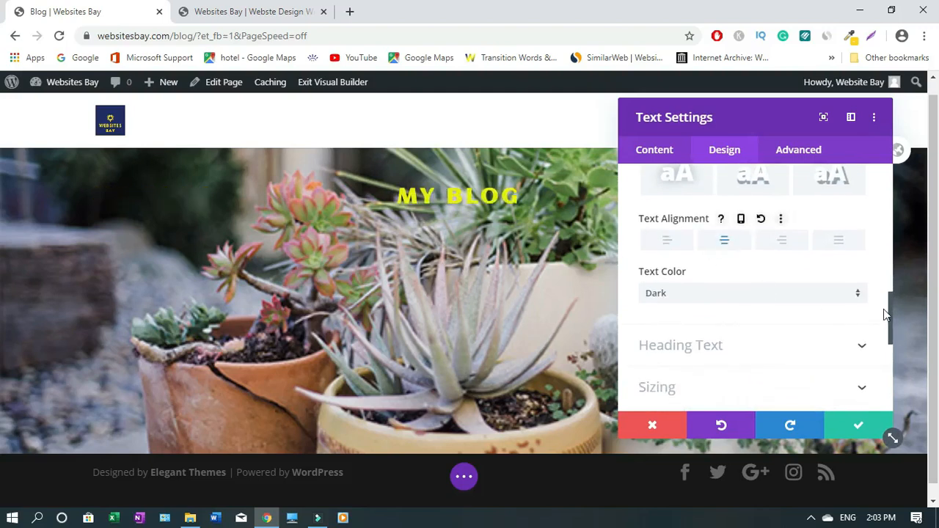
{"action": "left_click_drag", "start_coordinate": [890, 313], "coordinate": [889, 380]}
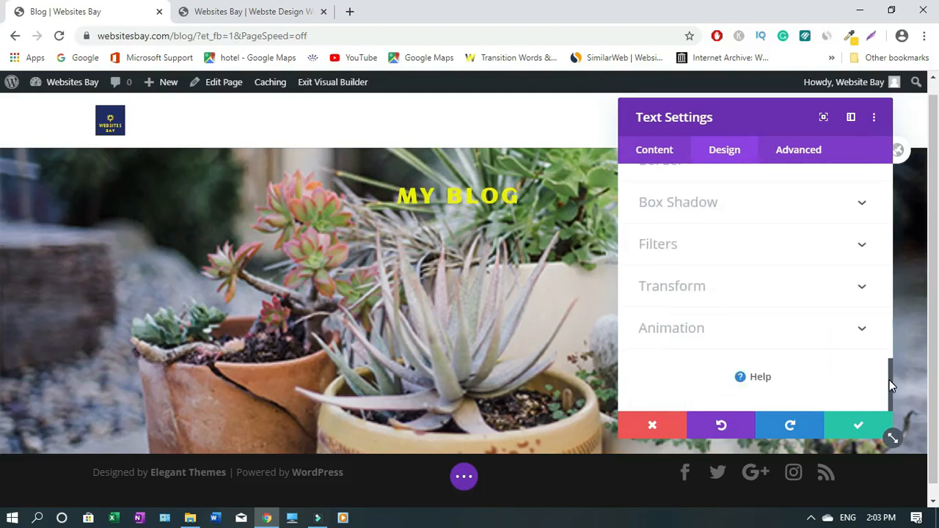
{"action": "left_click", "coordinate": [860, 428]}
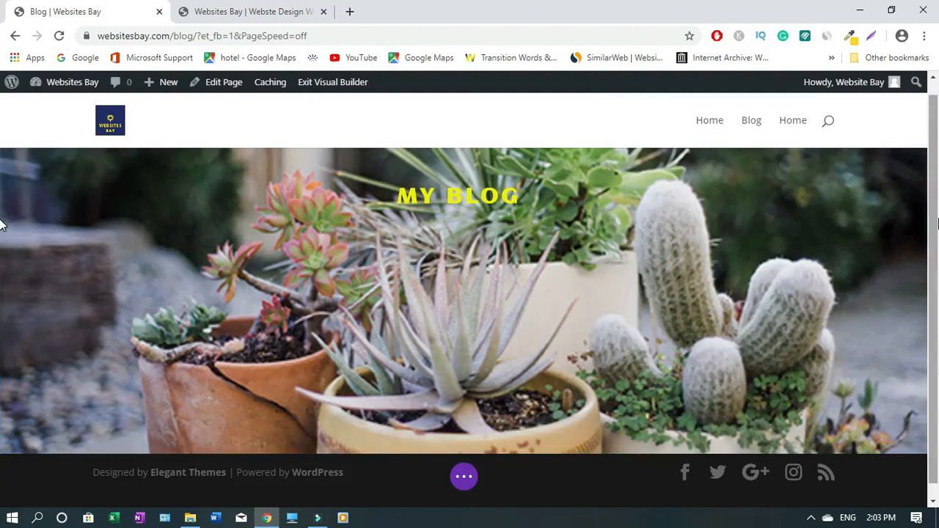
{"action": "scroll", "coordinate": [2, 220], "scroll_direction": "down", "scroll_amount": 1}
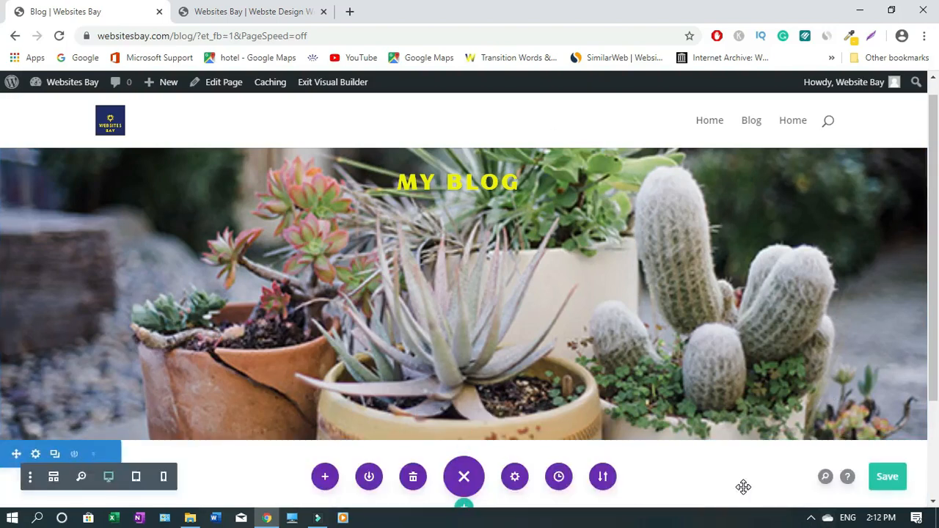
{"action": "key", "text": "ctrl+s"}
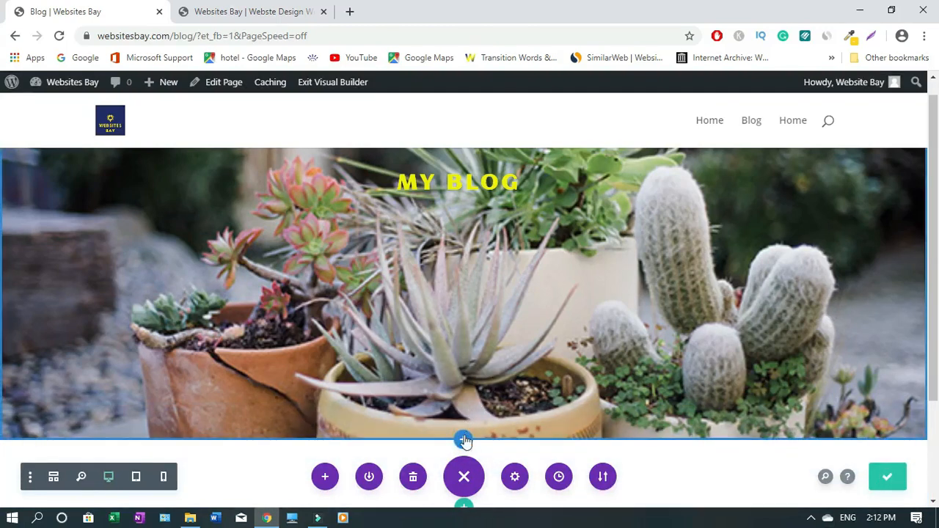
Step: Insert a regular section below the banner with a two-column row, a wide column followed by a narrow one
{"action": "left_click", "coordinate": [463, 441]}
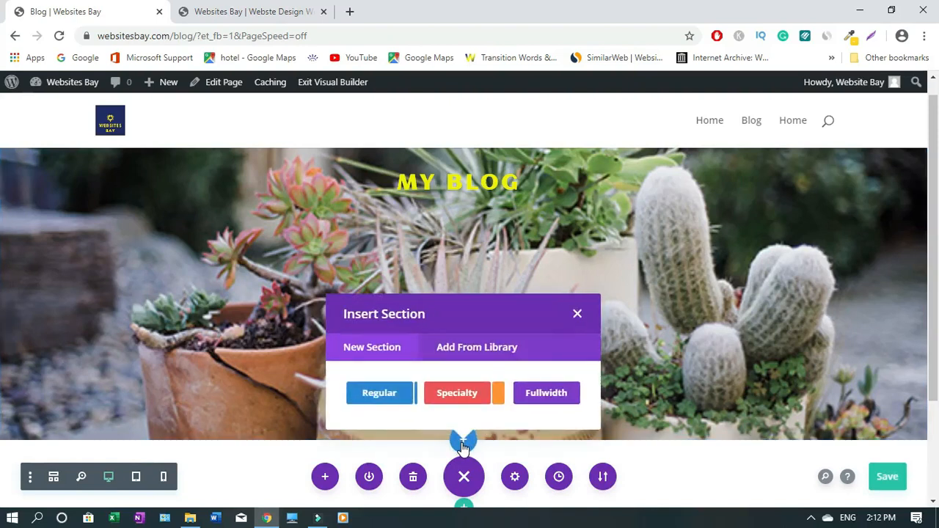
{"action": "left_click", "coordinate": [380, 394]}
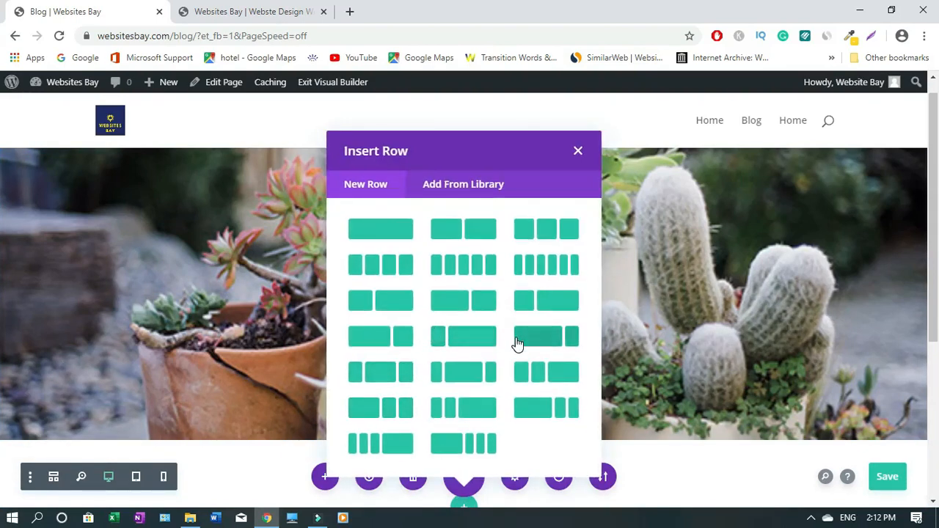
{"action": "left_click", "coordinate": [559, 338]}
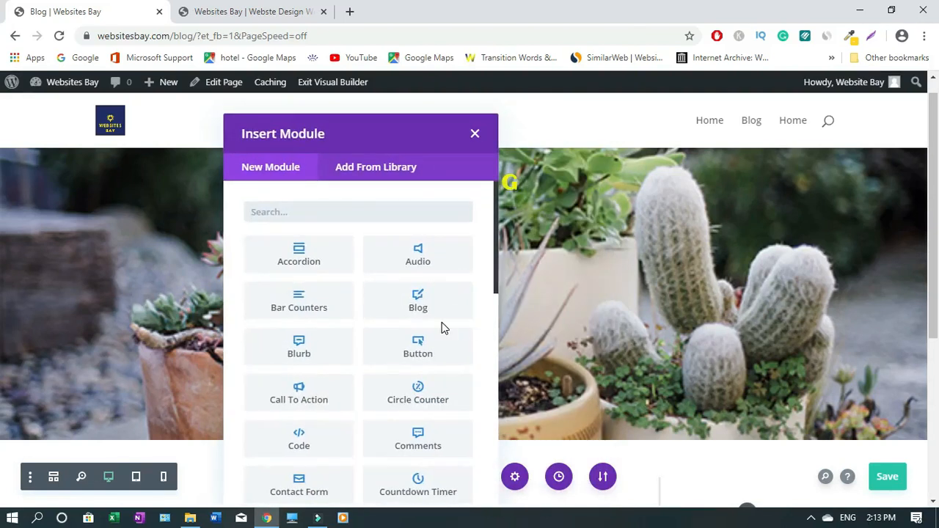
{"action": "left_click_drag", "start_coordinate": [938, 223], "coordinate": [938, 353]}
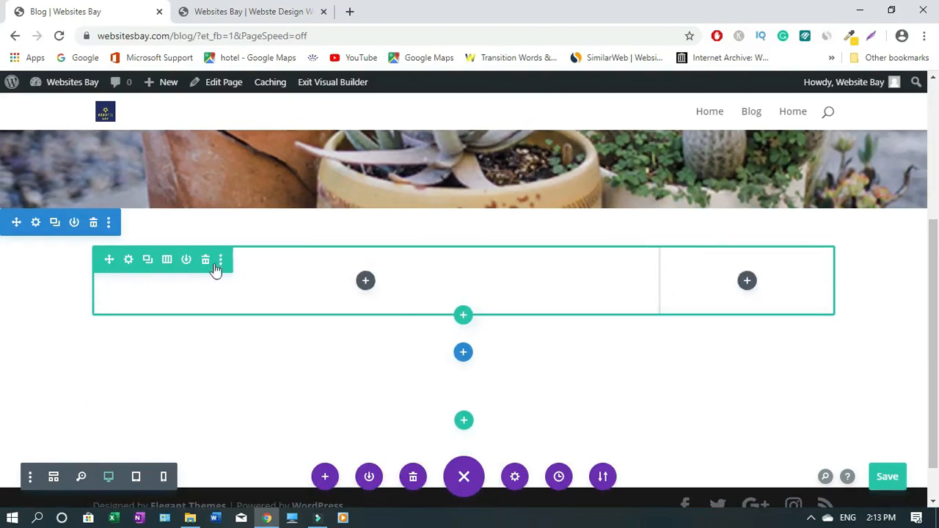
Step: Add a Blog module to the wide column of the new row, discarding the row settings without changes
{"action": "left_click", "coordinate": [128, 260]}
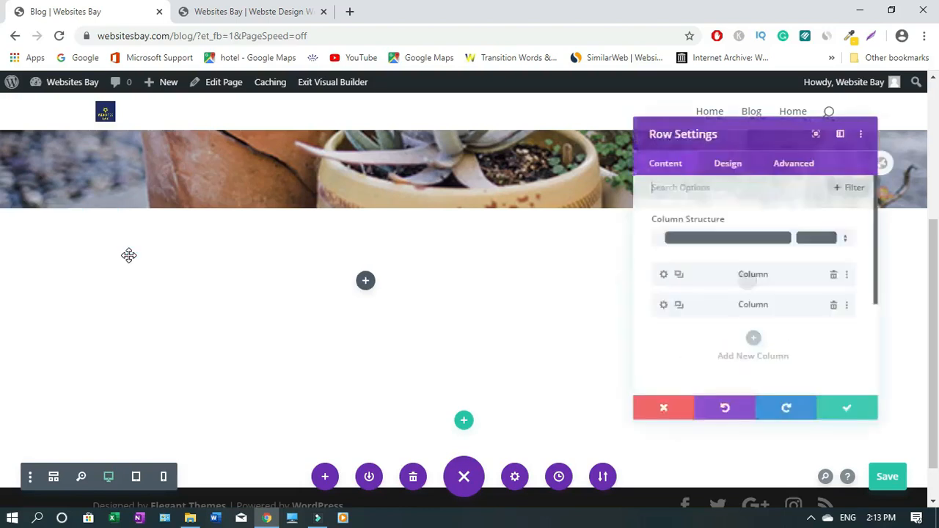
{"action": "left_click", "coordinate": [668, 427]}
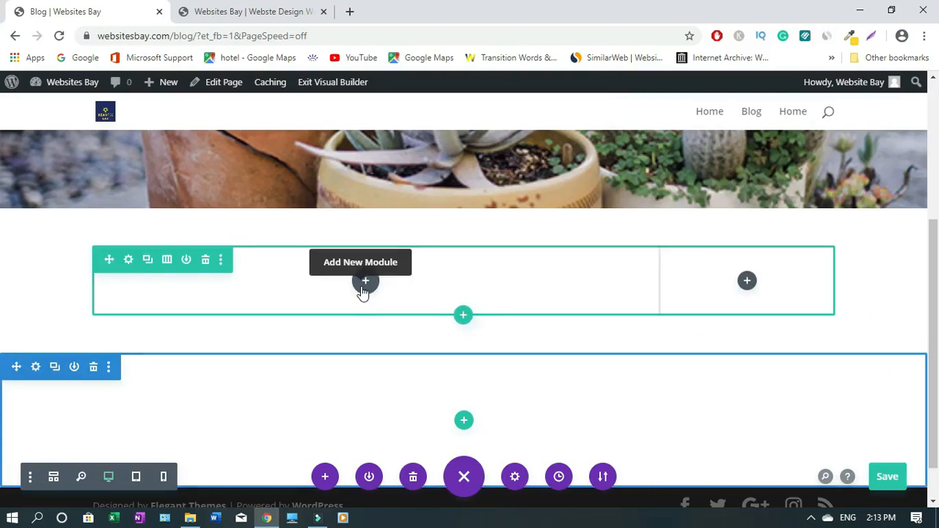
{"action": "left_click", "coordinate": [360, 286]}
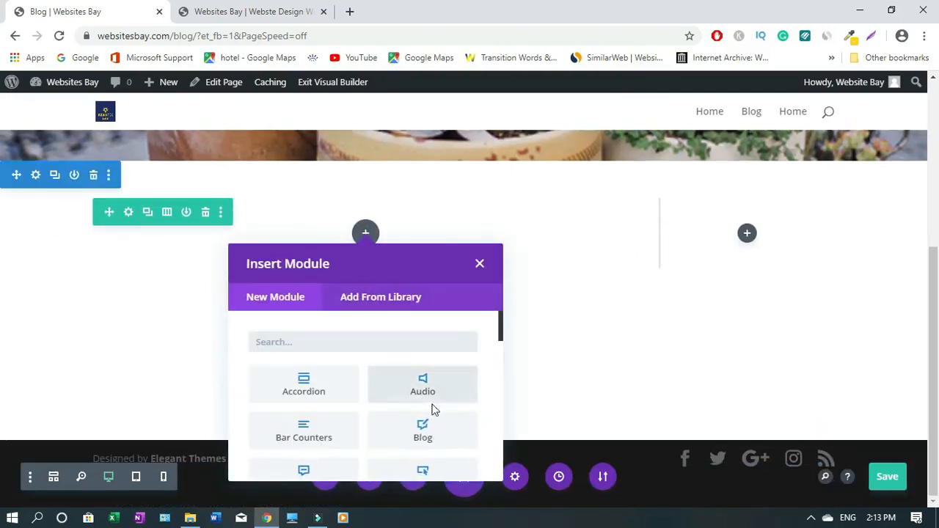
{"action": "left_click", "coordinate": [428, 437]}
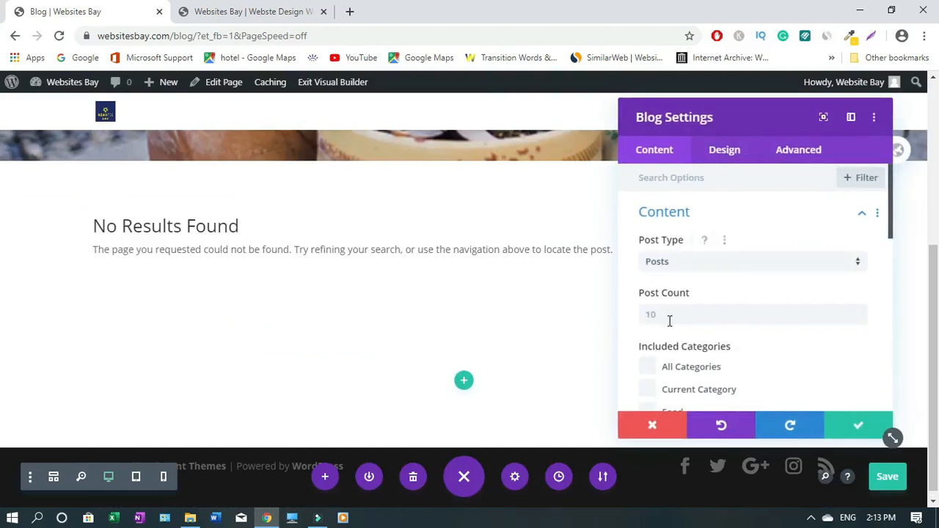
Step: Configure the blog module to show 6 posts from all categories in a Grid layout and accept its settings
{"action": "type", "text": "6"}
{"action": "left_click", "coordinate": [649, 369]}
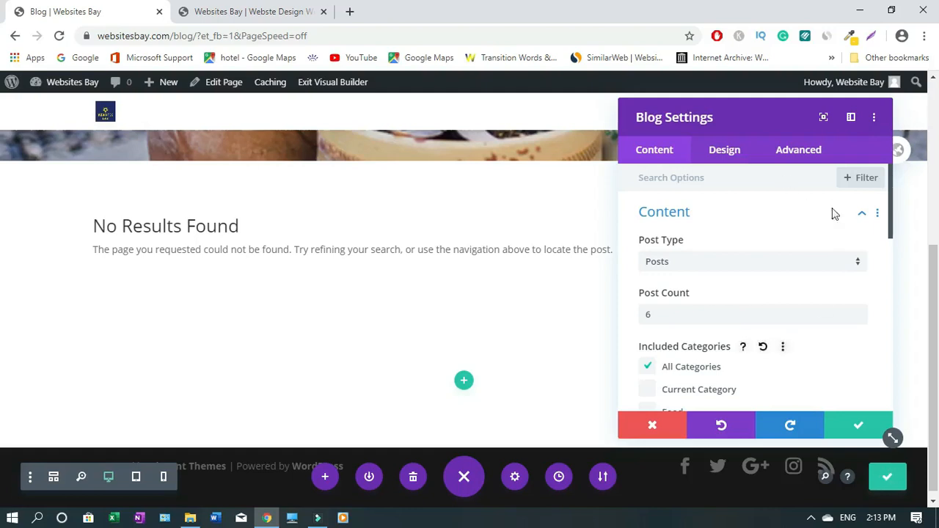
{"action": "left_click", "coordinate": [727, 159]}
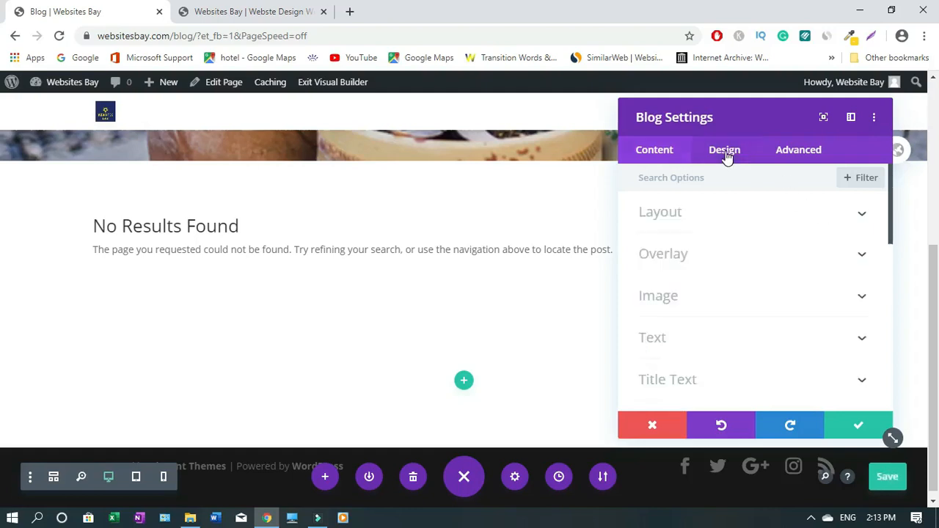
{"action": "left_click", "coordinate": [864, 216]}
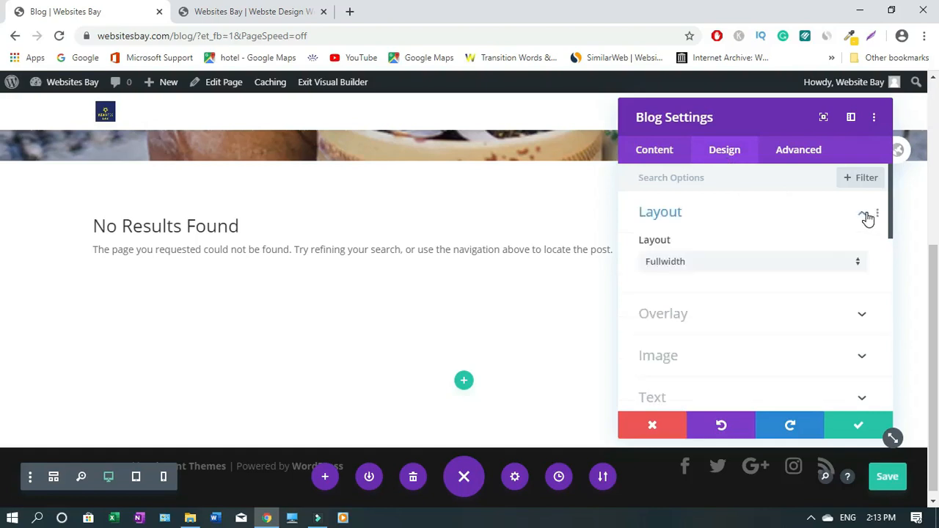
{"action": "left_click", "coordinate": [858, 266]}
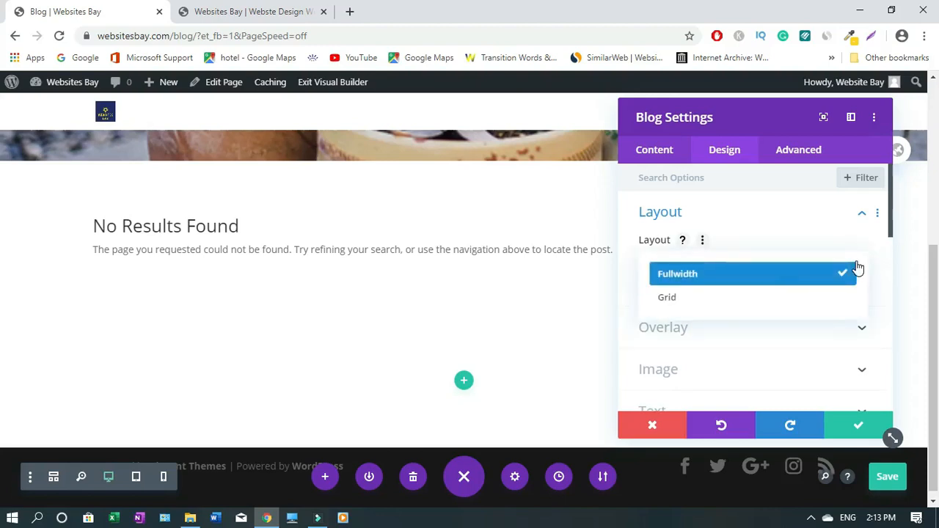
{"action": "left_click", "coordinate": [711, 302]}
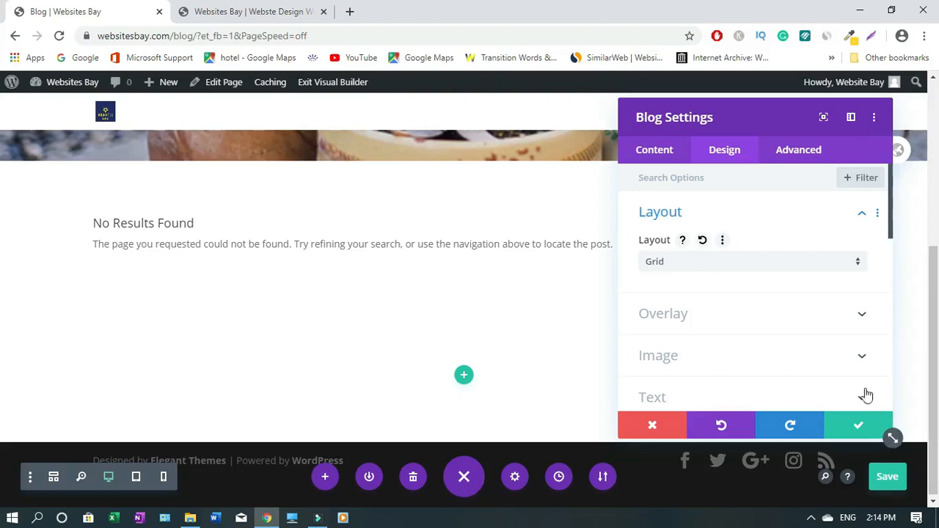
{"action": "left_click", "coordinate": [858, 426]}
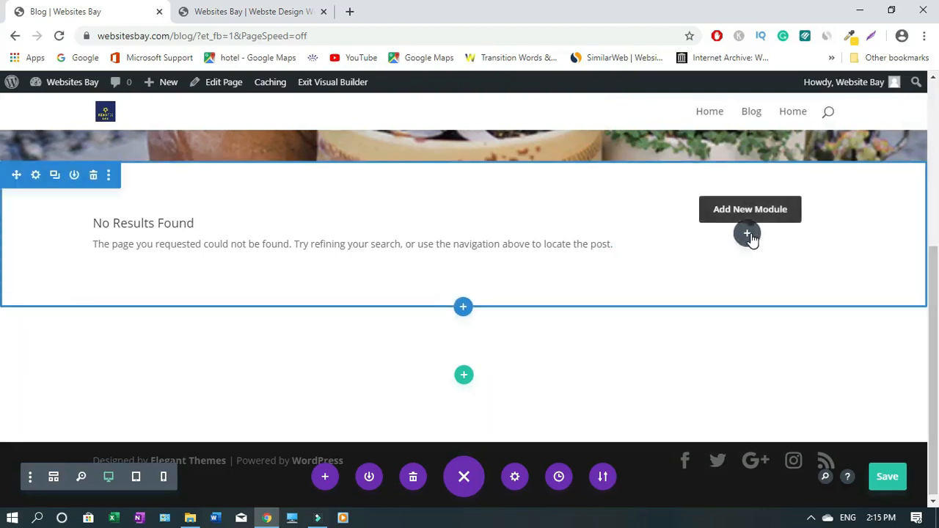
Step: Add a Sidebar module to the empty column beside the blog posts, keeping the Sidebar widget area
{"action": "left_click", "coordinate": [748, 234]}
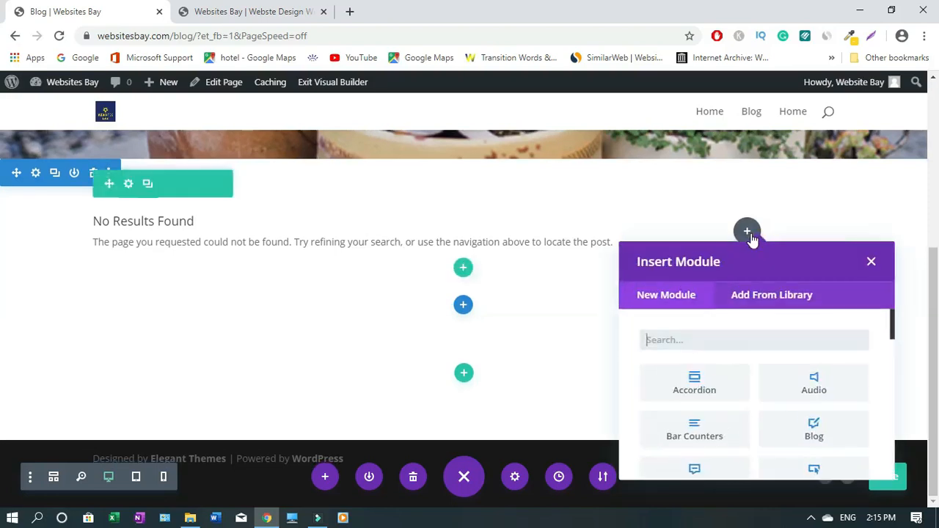
{"action": "left_click", "coordinate": [693, 342]}
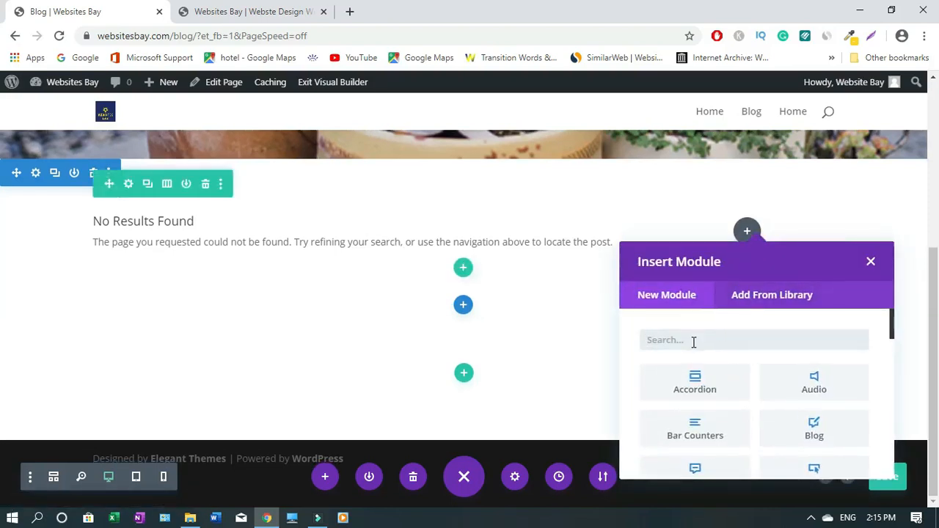
{"action": "type", "text": "si"}
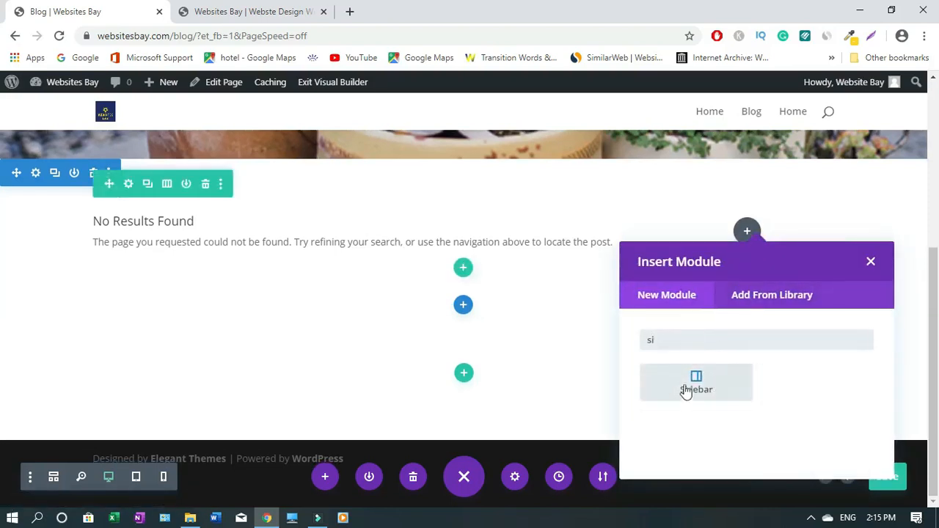
{"action": "left_click", "coordinate": [689, 378]}
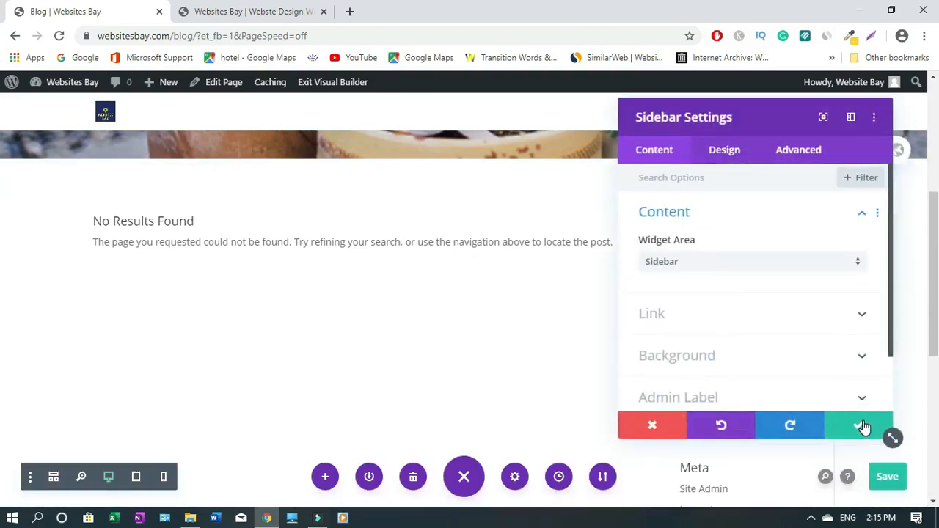
{"action": "left_click", "coordinate": [864, 427]}
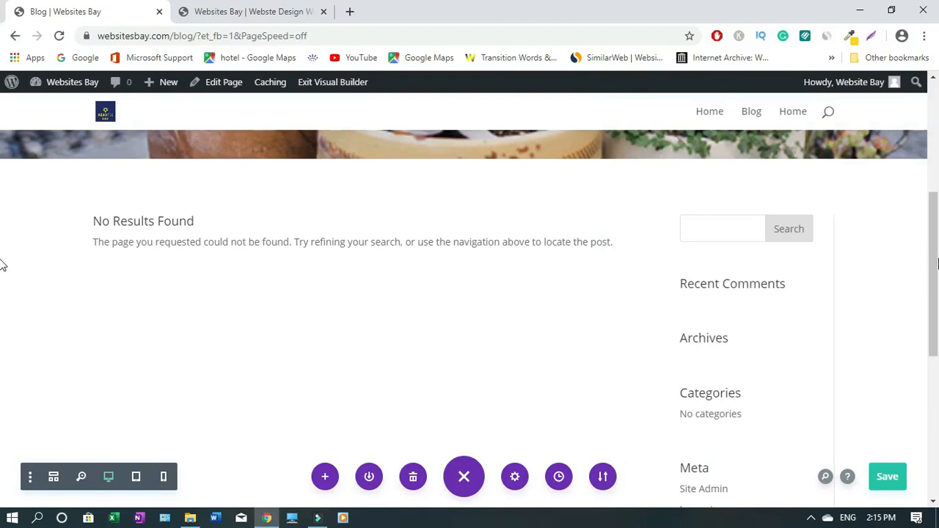
Step: Insert a single-column row in the empty section at the page's end and add an Email Optin module to it
{"action": "left_click_drag", "start_coordinate": [935, 237], "coordinate": [937, 397]}
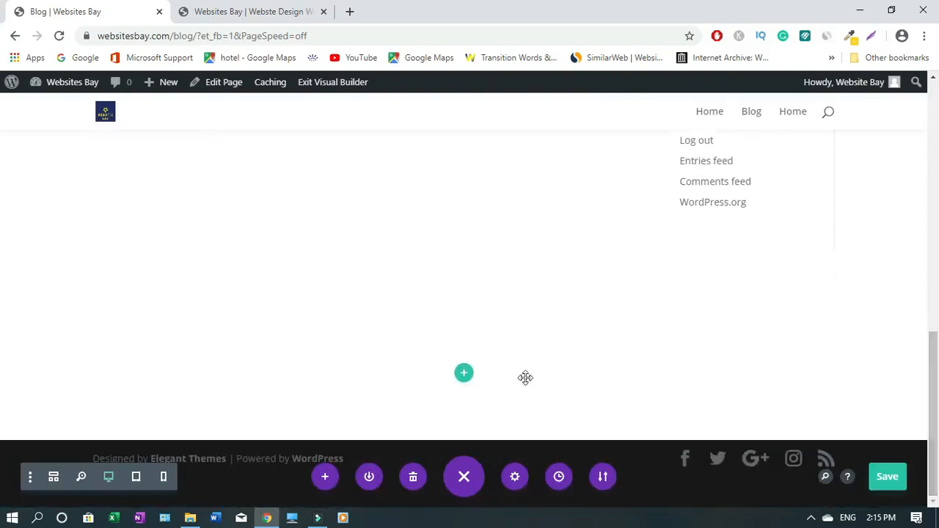
{"action": "left_click", "coordinate": [468, 383]}
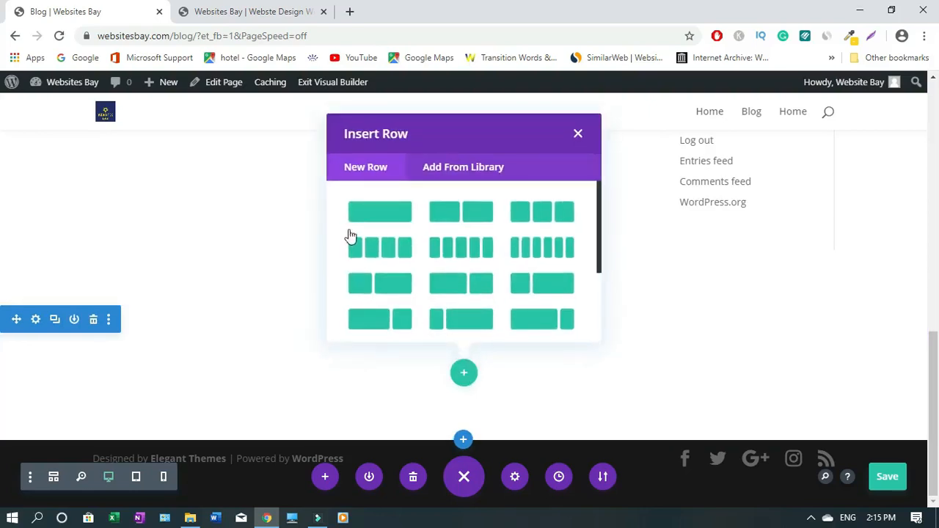
{"action": "left_click", "coordinate": [376, 212]}
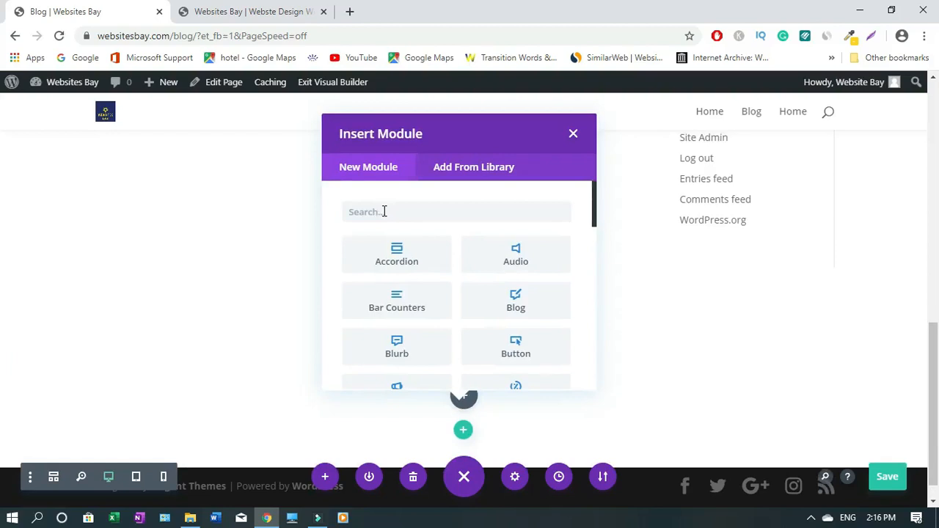
{"action": "left_click", "coordinate": [383, 211]}
{"action": "type", "text": "em"}
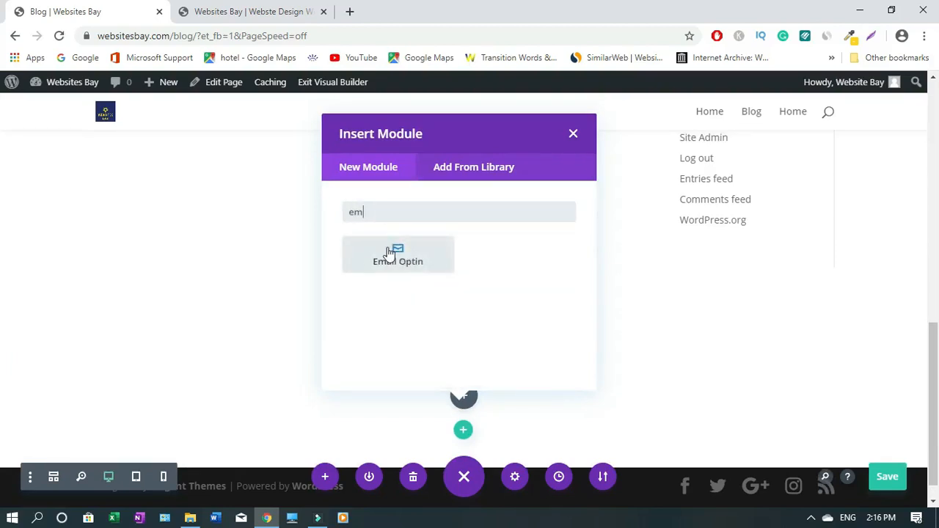
{"action": "left_click", "coordinate": [389, 253]}
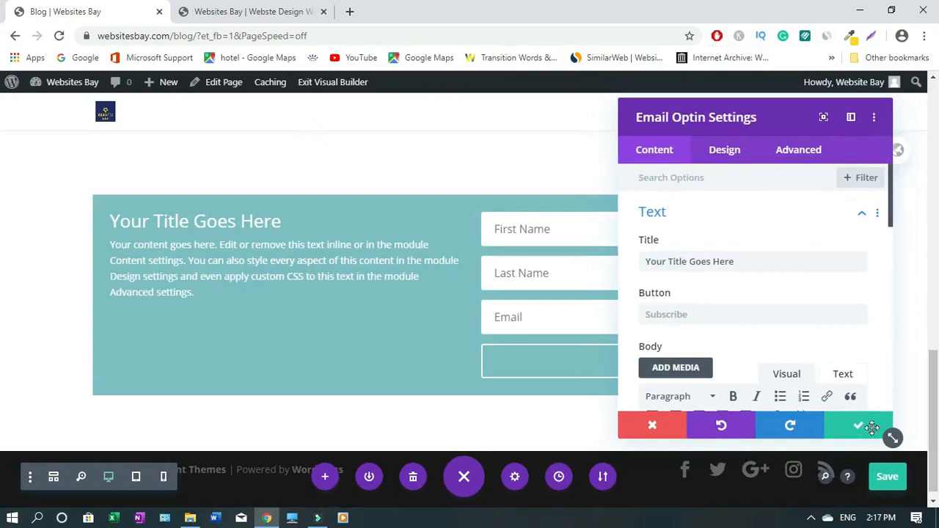
{"action": "left_click", "coordinate": [860, 426]}
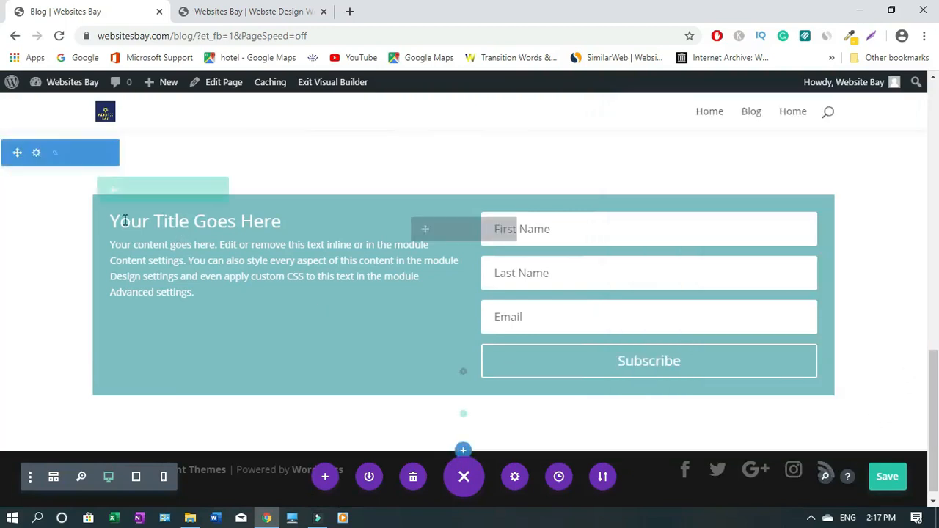
Step: Replace the email optin's placeholder title with "Sign Up for Weekly Newsletters" and save the page
{"action": "left_click_drag", "start_coordinate": [112, 221], "coordinate": [284, 225]}
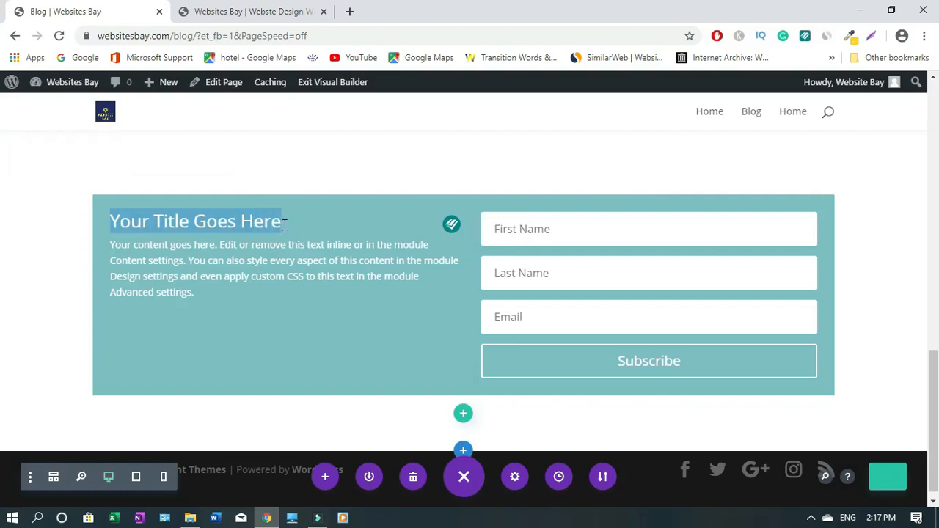
{"action": "type", "text": "S"}
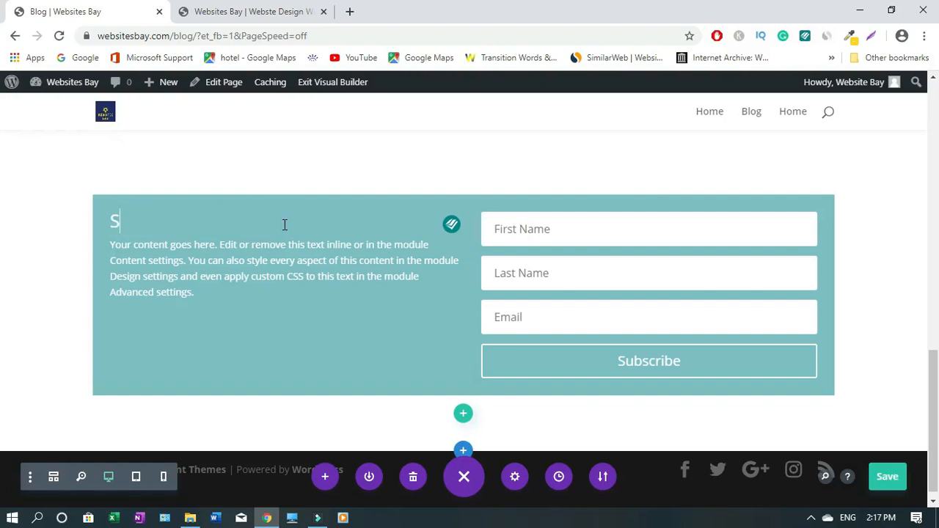
{"action": "type", "text": "ign Up f"}
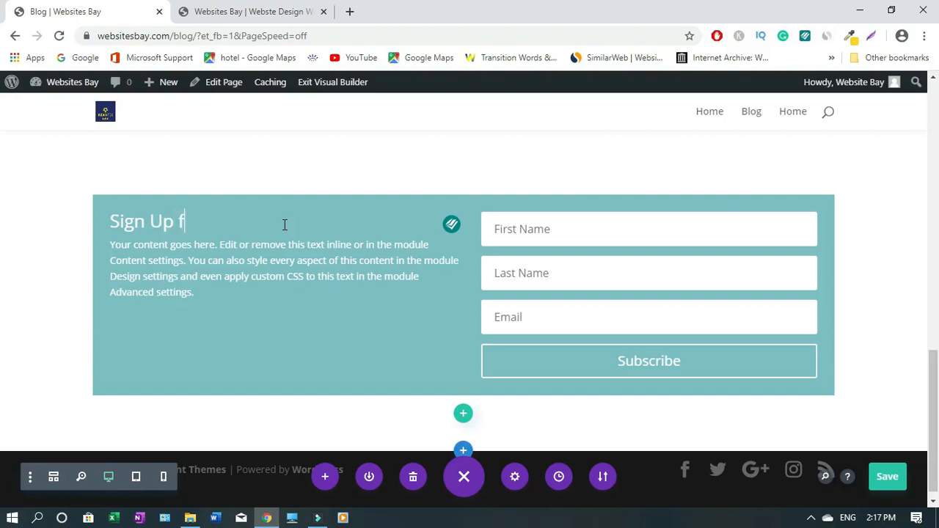
{"action": "type", "text": "or Wee"}
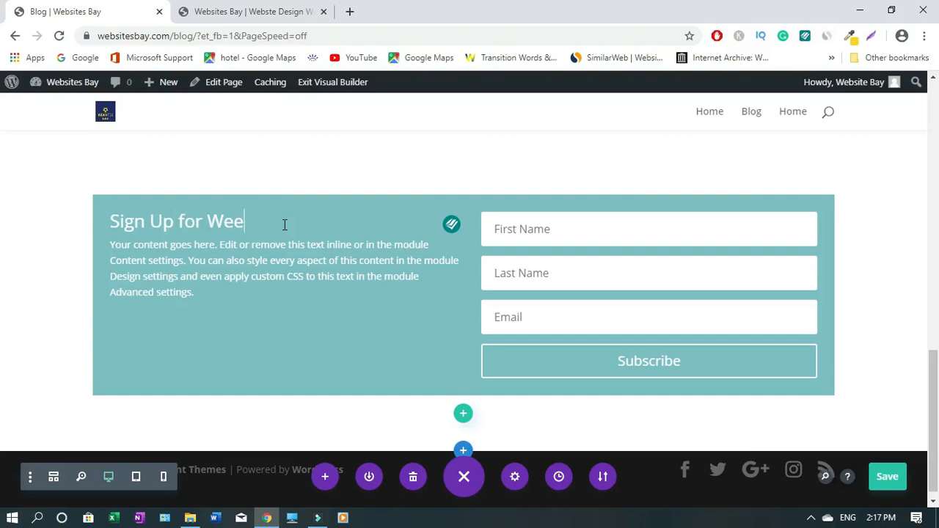
{"action": "type", "text": "kly Newsletters"}
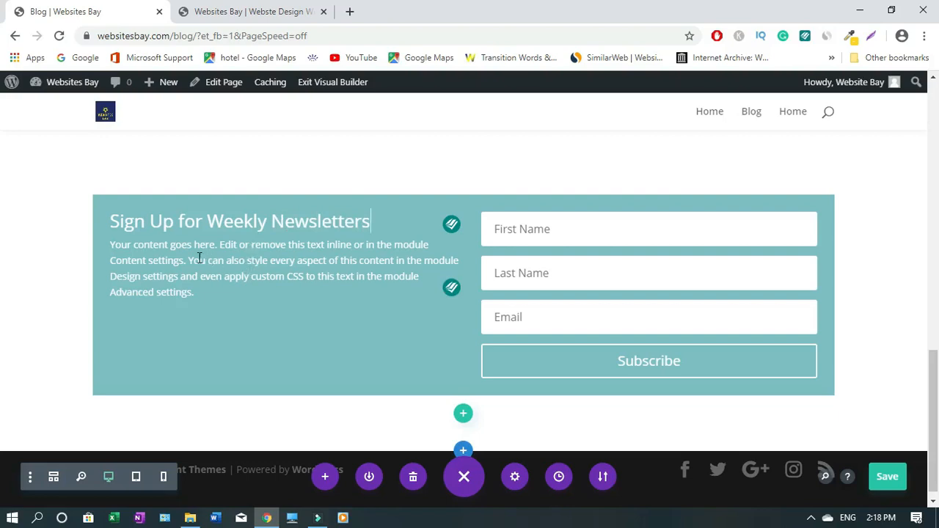
{"action": "left_click", "coordinate": [887, 476]}
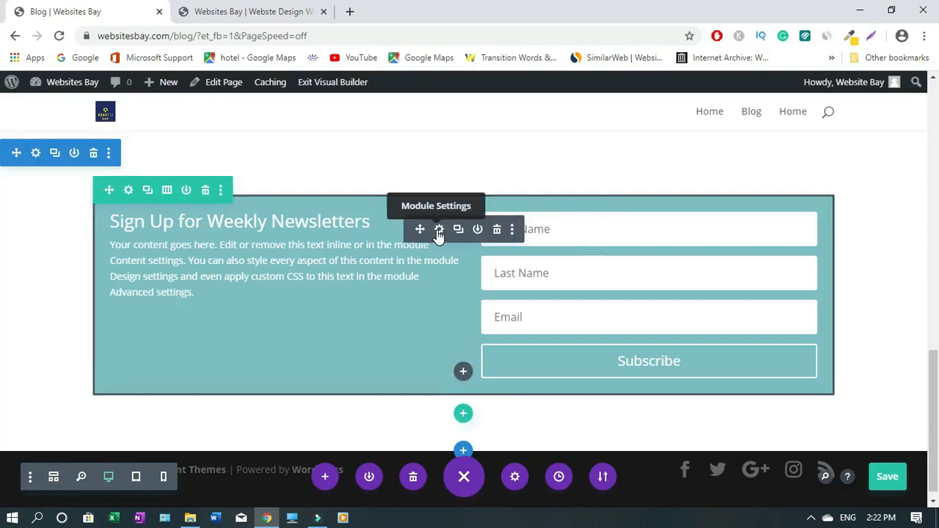
Step: Review the email optin's Email Account options and turn off Show Last Name Field for the sign-up form
{"action": "left_click", "coordinate": [439, 230]}
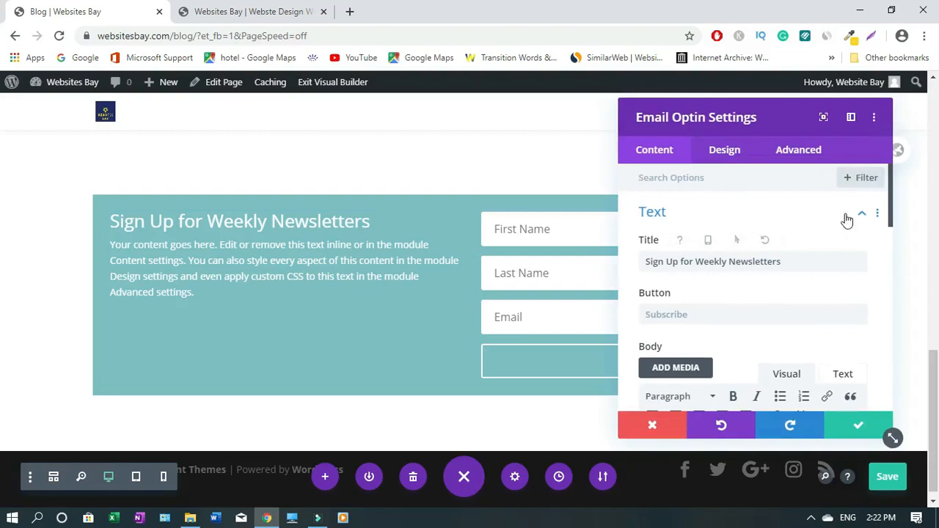
{"action": "scroll", "coordinate": [893, 194], "scroll_direction": "down", "scroll_amount": 2}
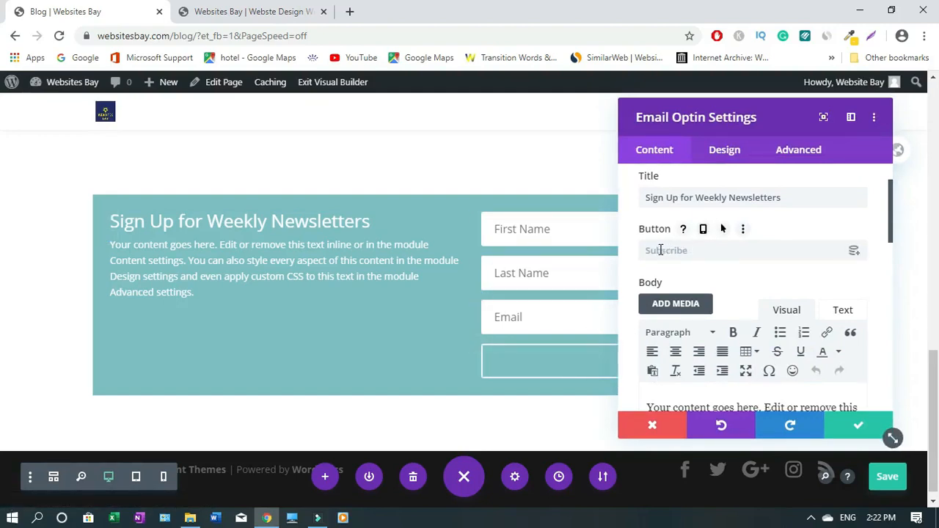
{"action": "left_click_drag", "start_coordinate": [891, 210], "coordinate": [893, 336]}
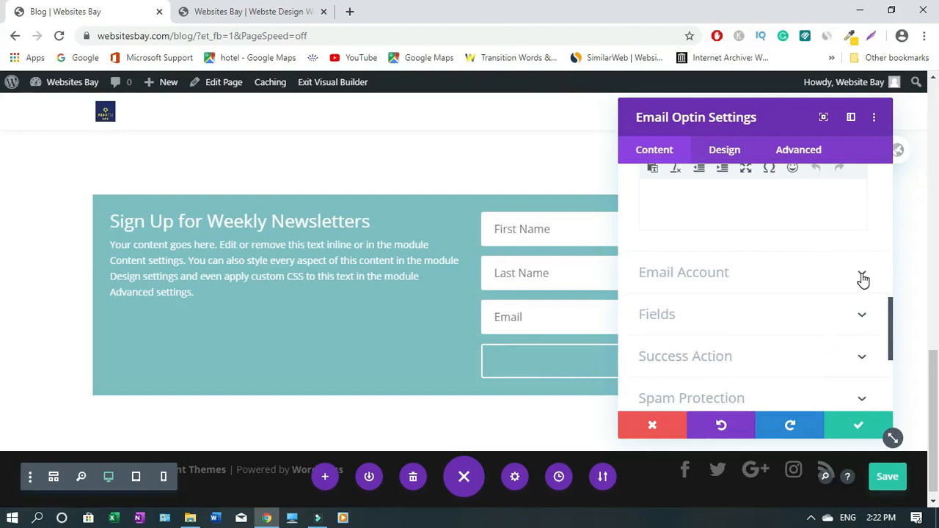
{"action": "left_click", "coordinate": [863, 277]}
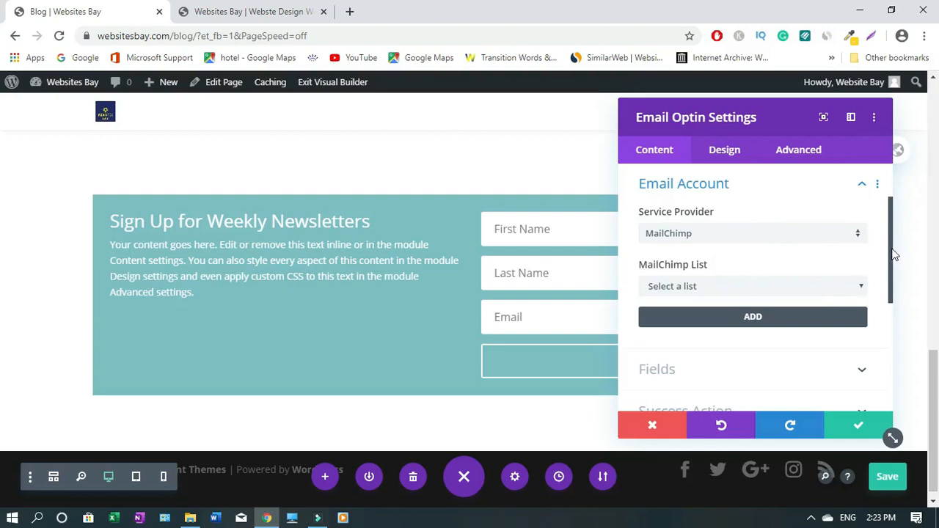
{"action": "left_click", "coordinate": [864, 189]}
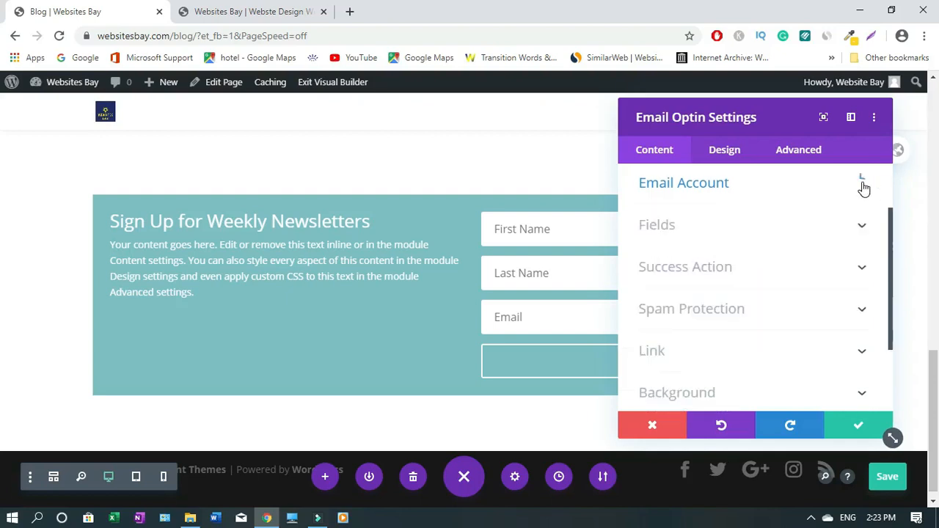
{"action": "left_click", "coordinate": [864, 221]}
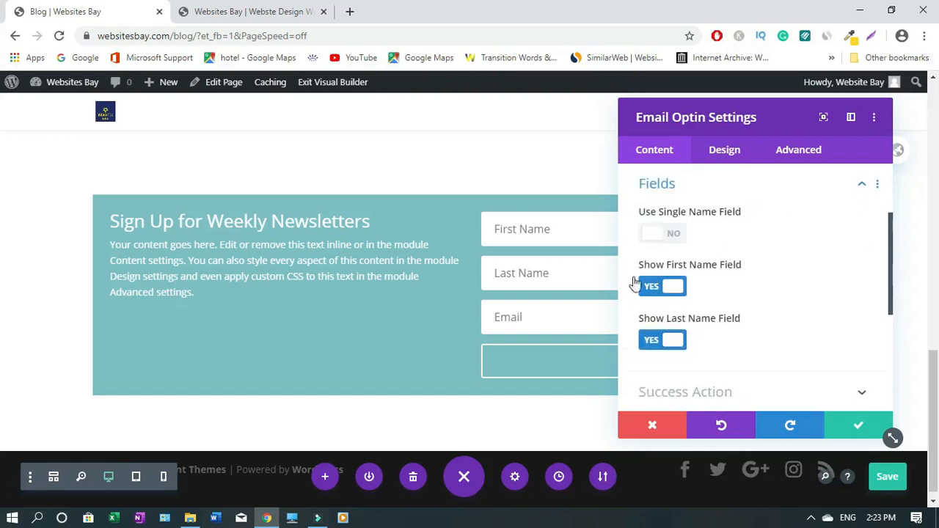
{"action": "left_click", "coordinate": [676, 343]}
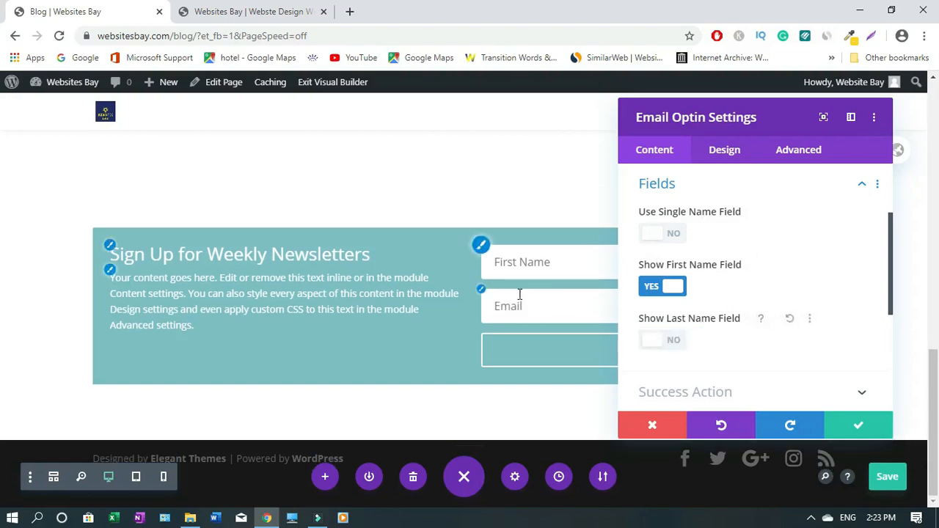
Step: Check the email optin's Spam Protection option and accept the module settings
{"action": "left_click_drag", "start_coordinate": [892, 255], "coordinate": [891, 332]}
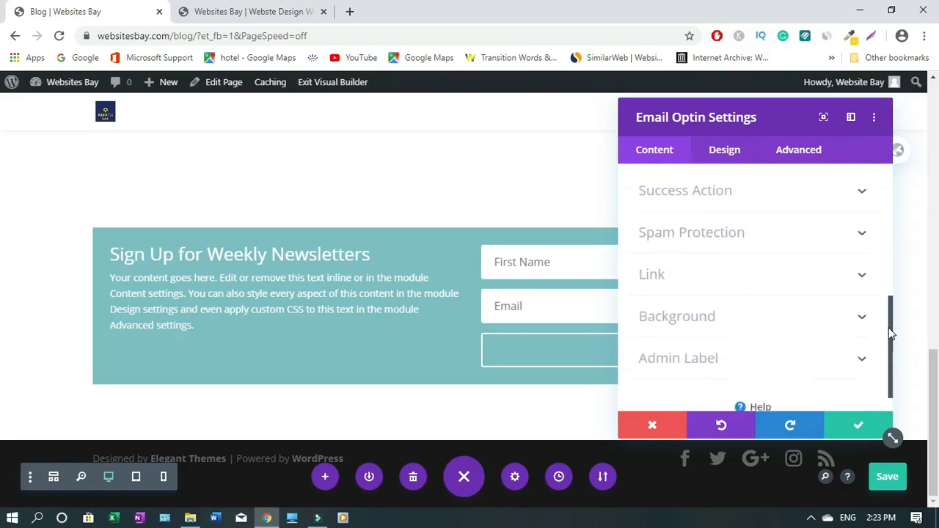
{"action": "left_click", "coordinate": [865, 278]}
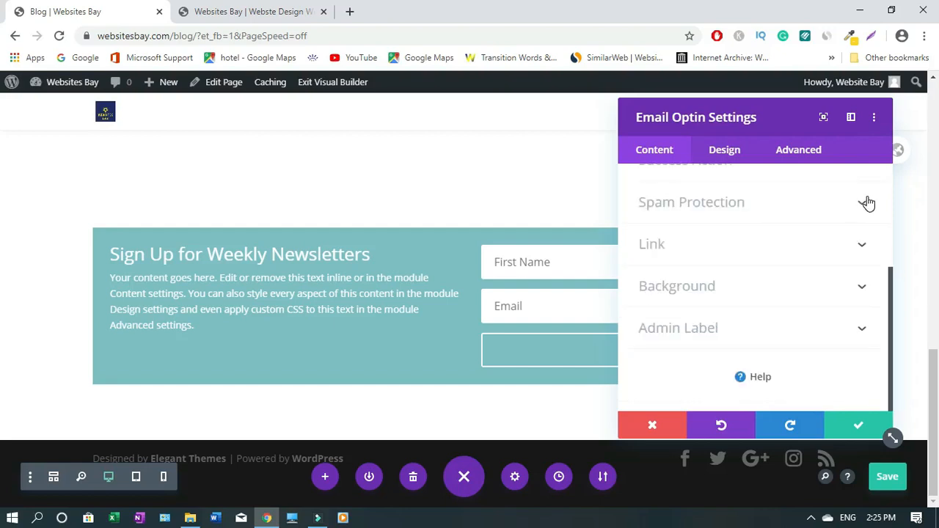
{"action": "left_click", "coordinate": [868, 205]}
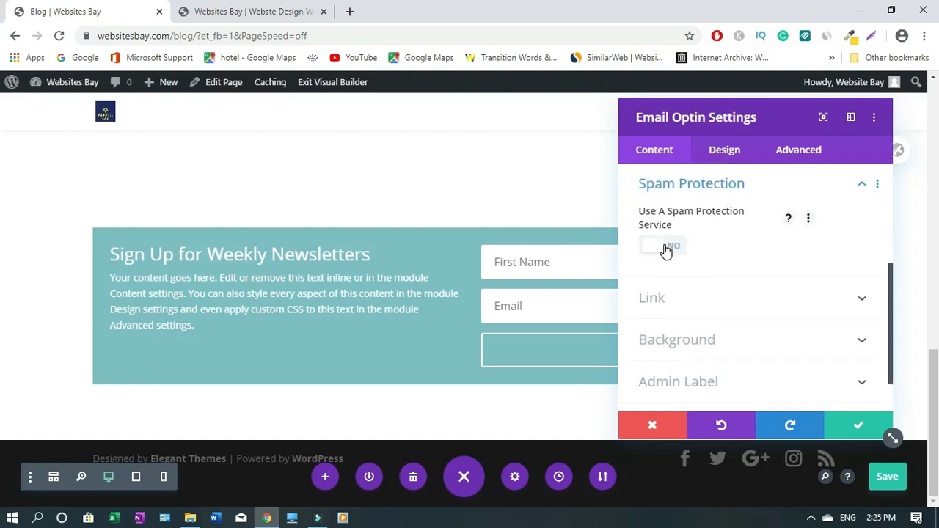
{"action": "left_click", "coordinate": [864, 185]}
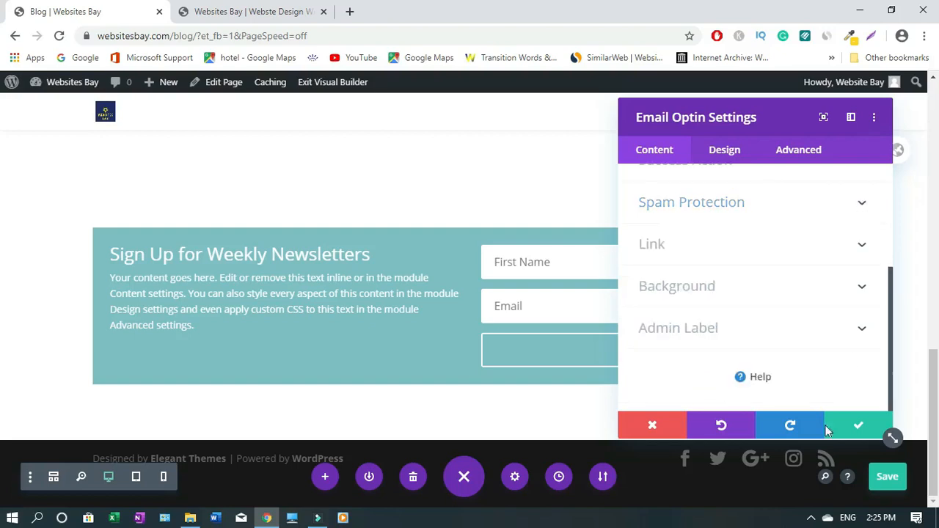
{"action": "left_click", "coordinate": [853, 424]}
{"action": "left_click_drag", "start_coordinate": [932, 414], "coordinate": [935, 334]}
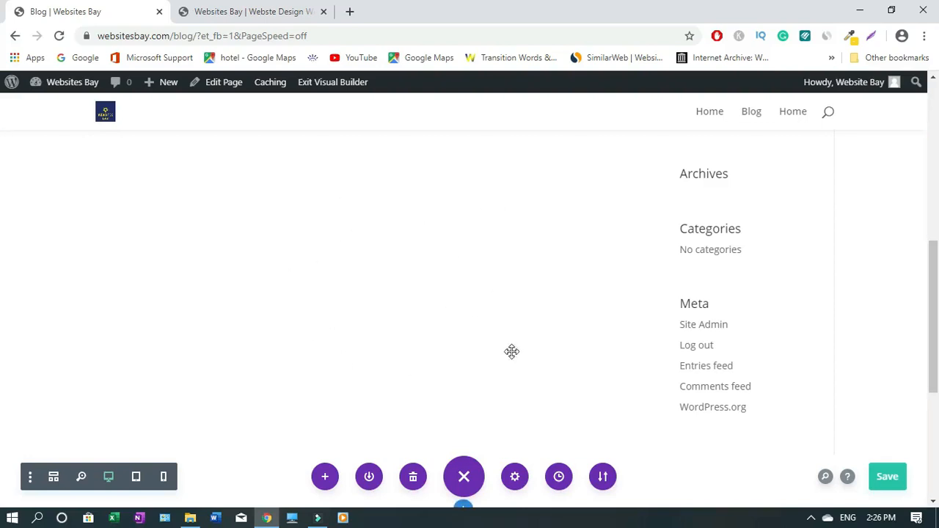
Step: Add the Blog and Home pages to the site's Main Menu with Home placed above Blog, and save the menu
{"action": "left_click_drag", "start_coordinate": [936, 310], "coordinate": [937, 198]}
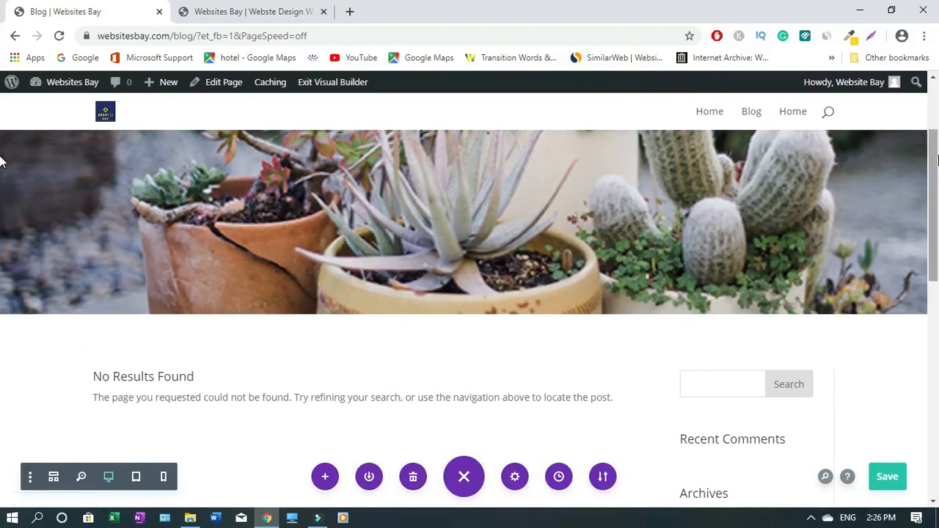
{"action": "scroll", "coordinate": [3, 191], "scroll_direction": "down", "scroll_amount": 2}
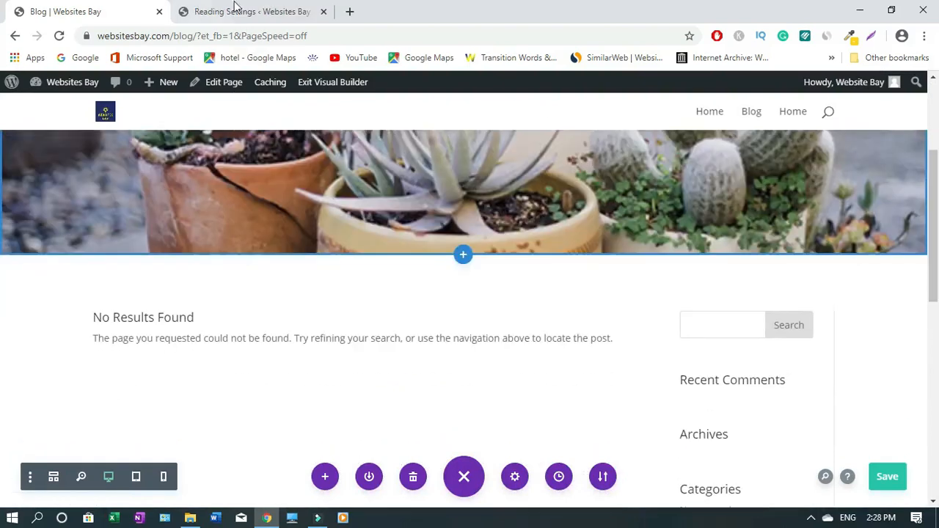
{"action": "left_click", "coordinate": [231, 9]}
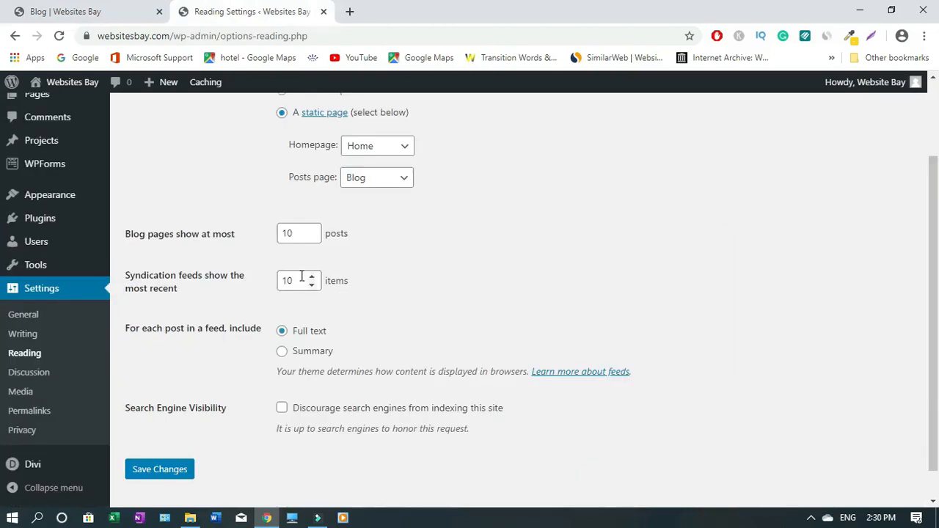
{"action": "scroll", "coordinate": [3, 229], "scroll_direction": "down", "scroll_amount": 2}
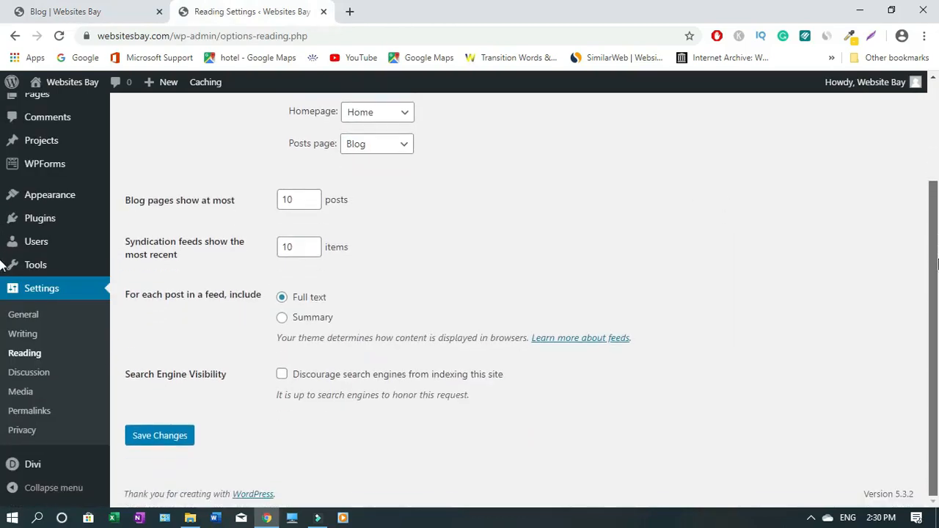
{"action": "mouse_move", "coordinate": [69, 195]}
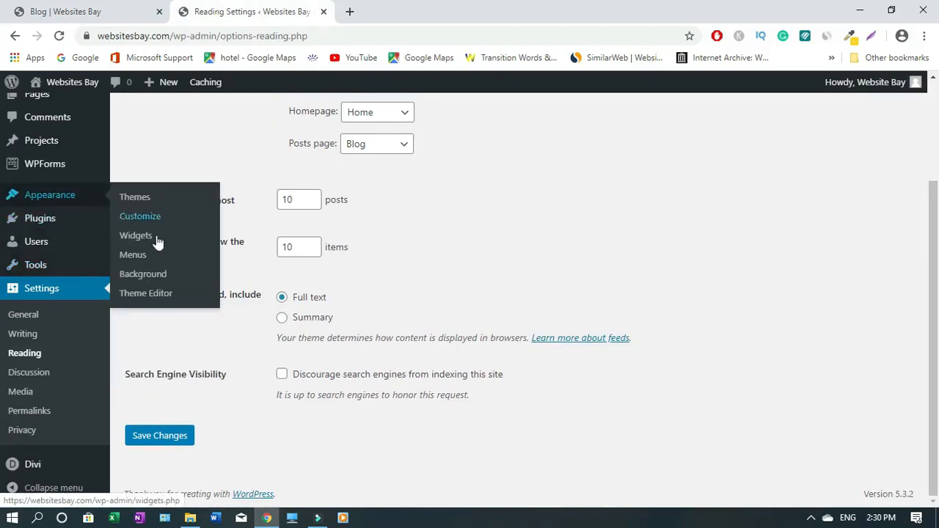
{"action": "left_click", "coordinate": [134, 255]}
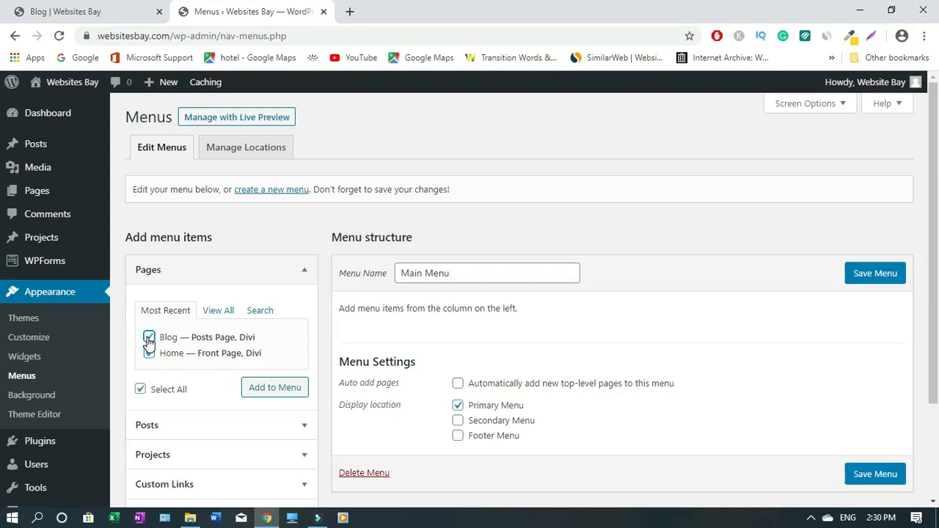
{"action": "left_click", "coordinate": [276, 390]}
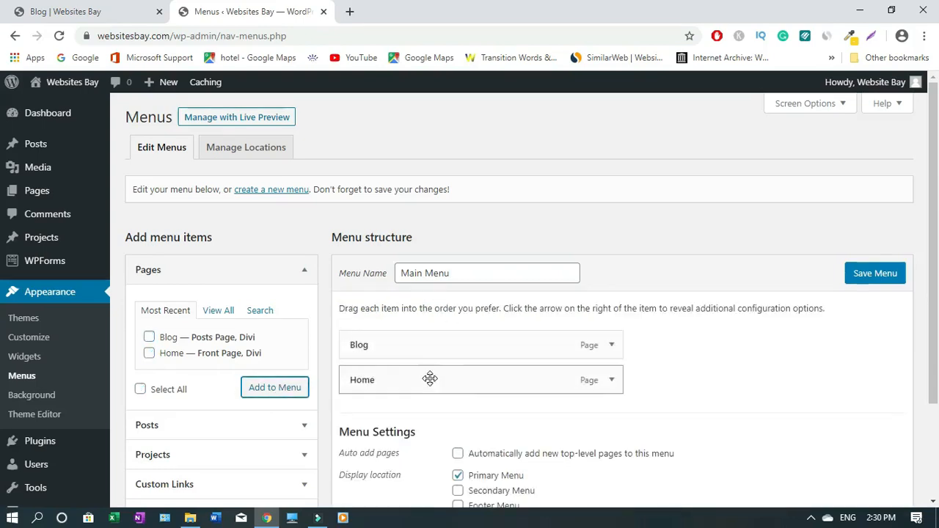
{"action": "left_click_drag", "start_coordinate": [434, 379], "coordinate": [435, 345]}
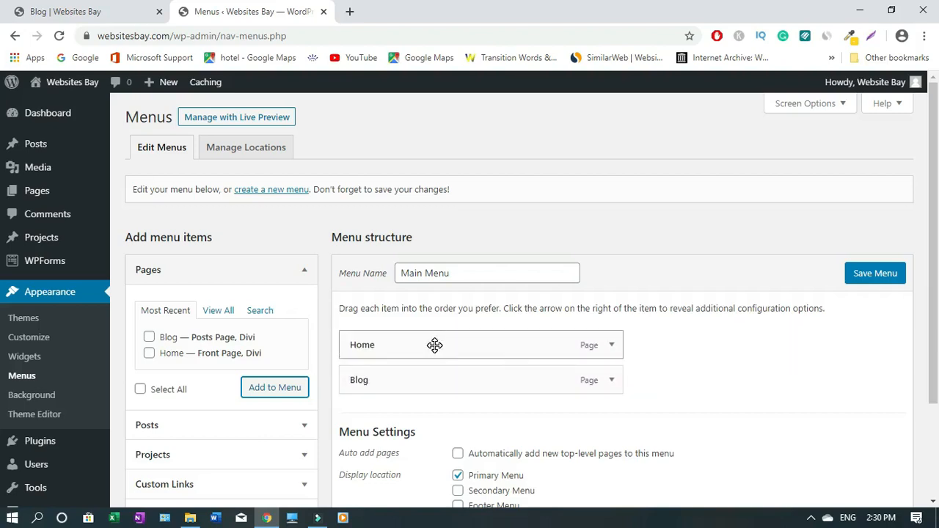
{"action": "left_click", "coordinate": [862, 279]}
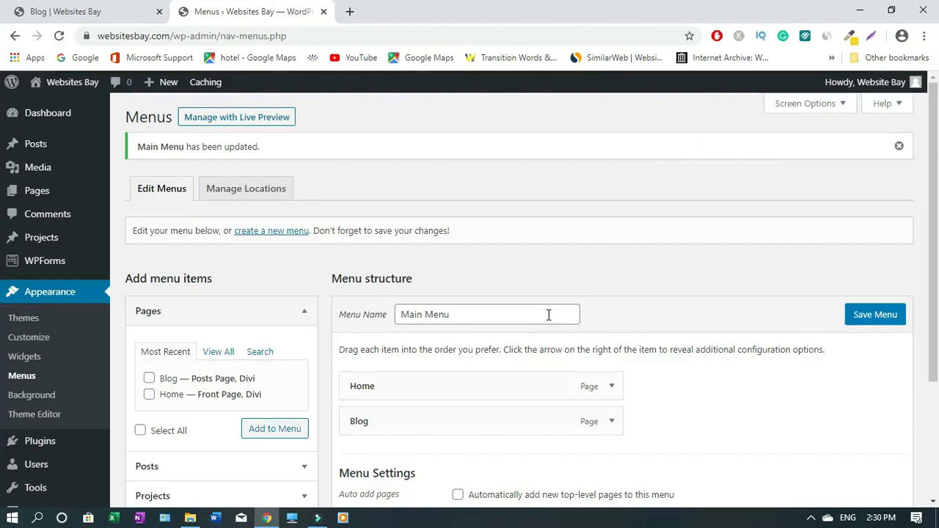
Step: Open the live site in a new browser tab and check its navigation menu and home page content
{"action": "mouse_move", "coordinate": [63, 87]}
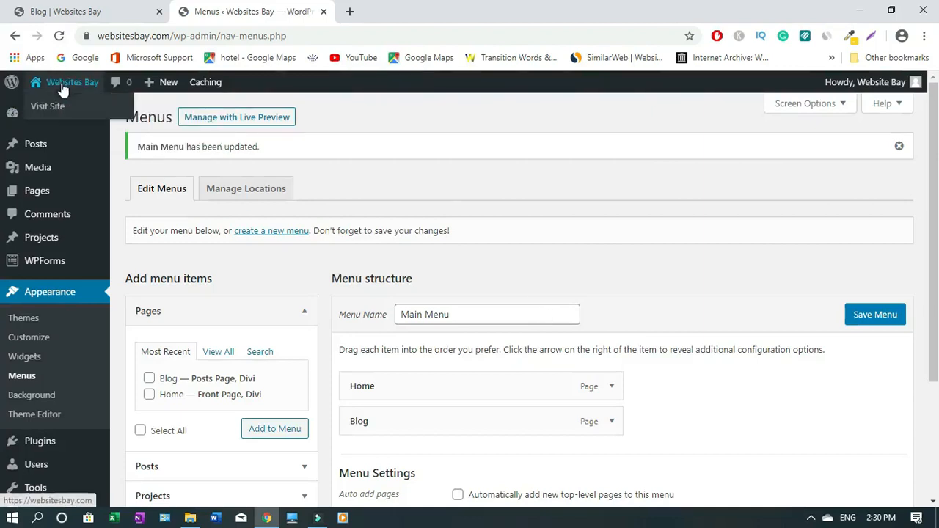
{"action": "right_click", "coordinate": [49, 106]}
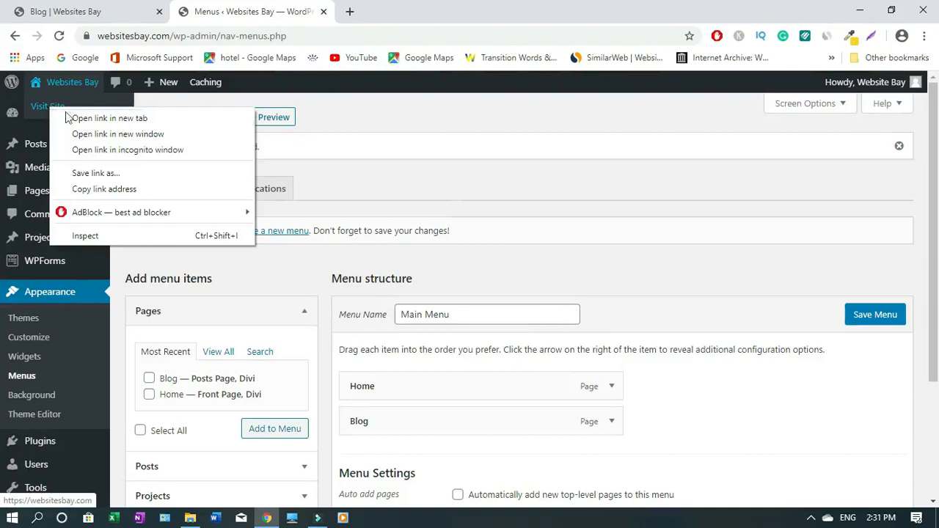
{"action": "left_click", "coordinate": [87, 116]}
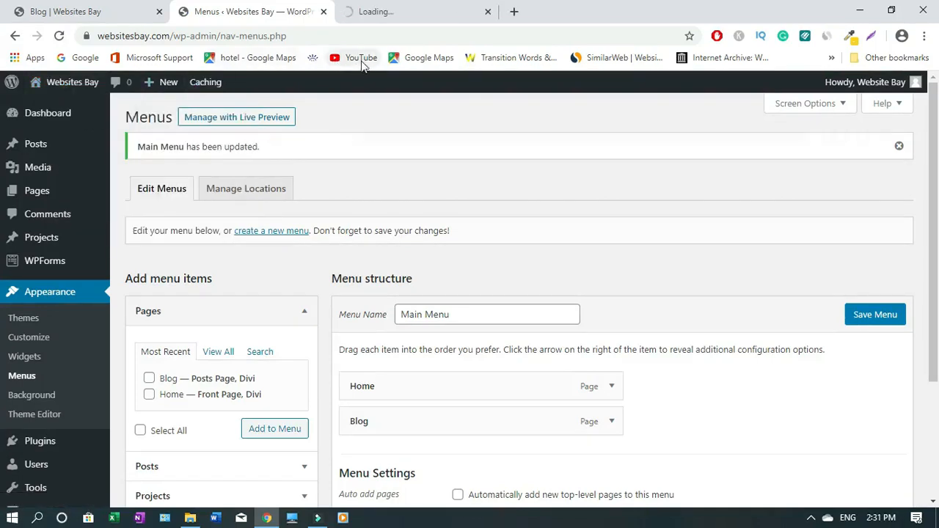
{"action": "left_click", "coordinate": [381, 16]}
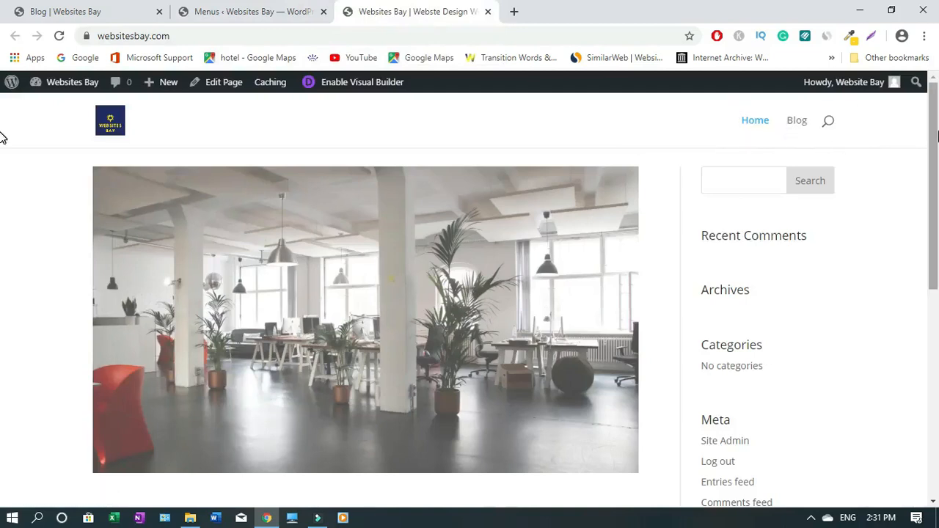
{"action": "left_click", "coordinate": [211, 13]}
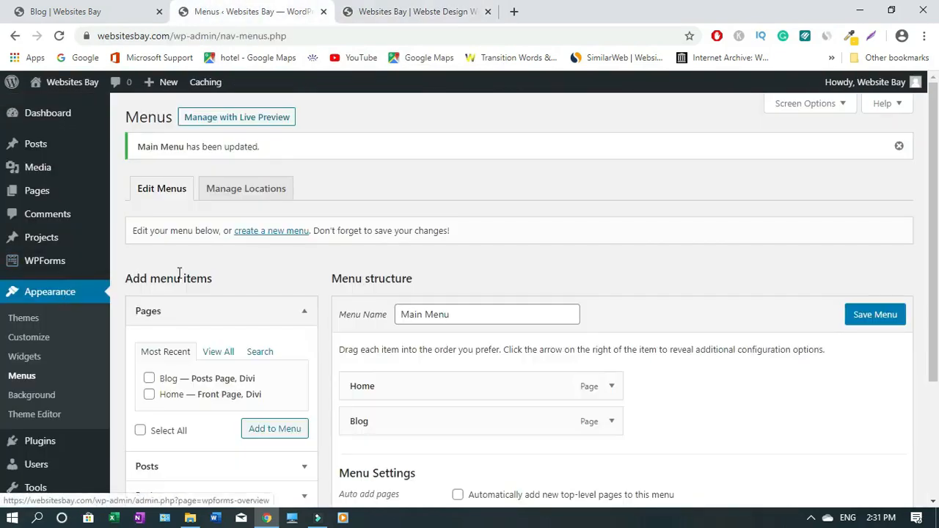
{"action": "left_click", "coordinate": [384, 7]}
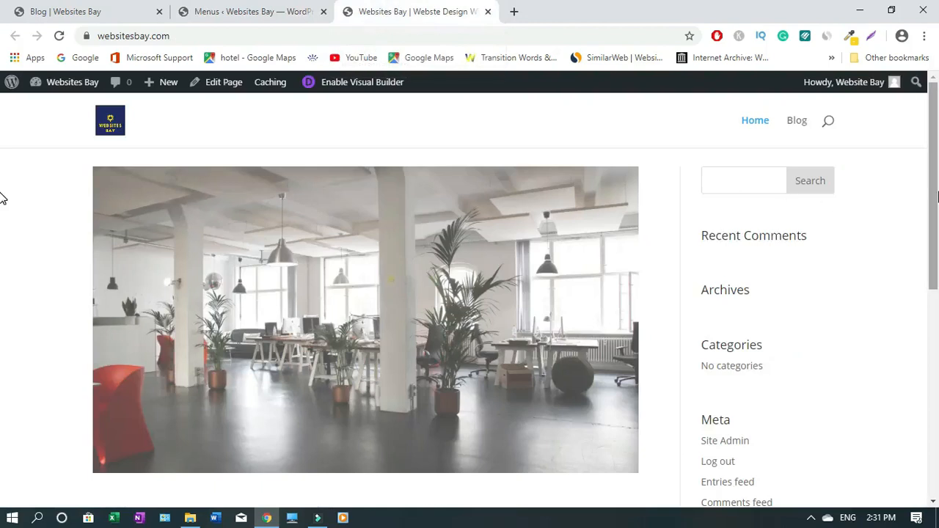
{"action": "left_click_drag", "start_coordinate": [936, 185], "coordinate": [937, 419]}
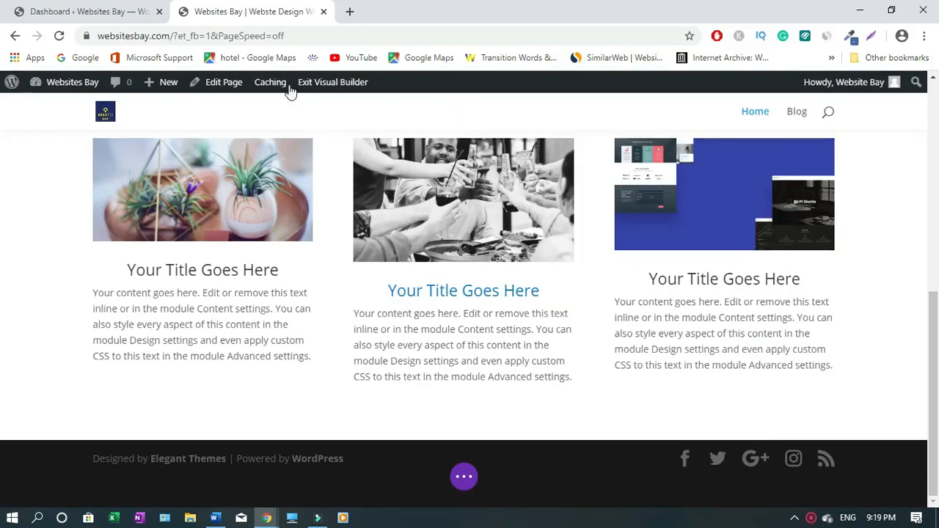
Step: Start a new blog post from the WordPress dashboard
{"action": "left_click", "coordinate": [83, 13]}
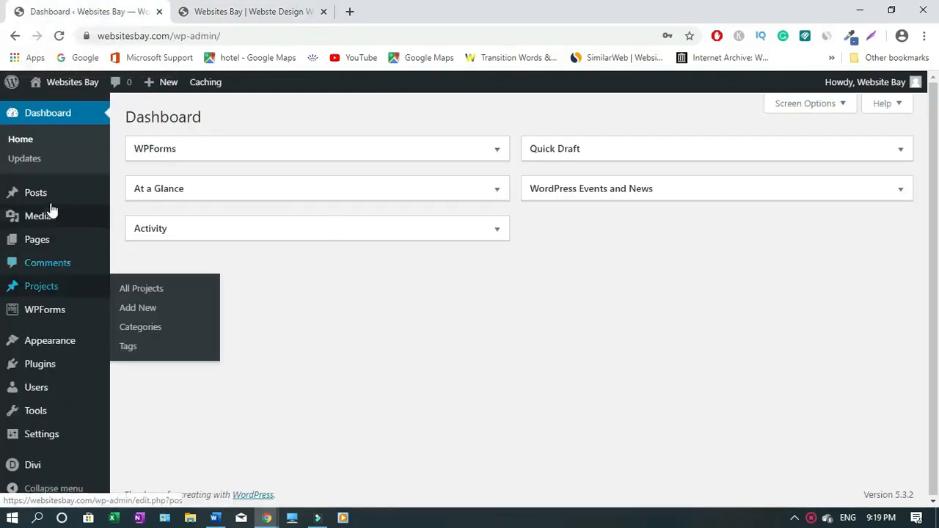
{"action": "mouse_move", "coordinate": [42, 196]}
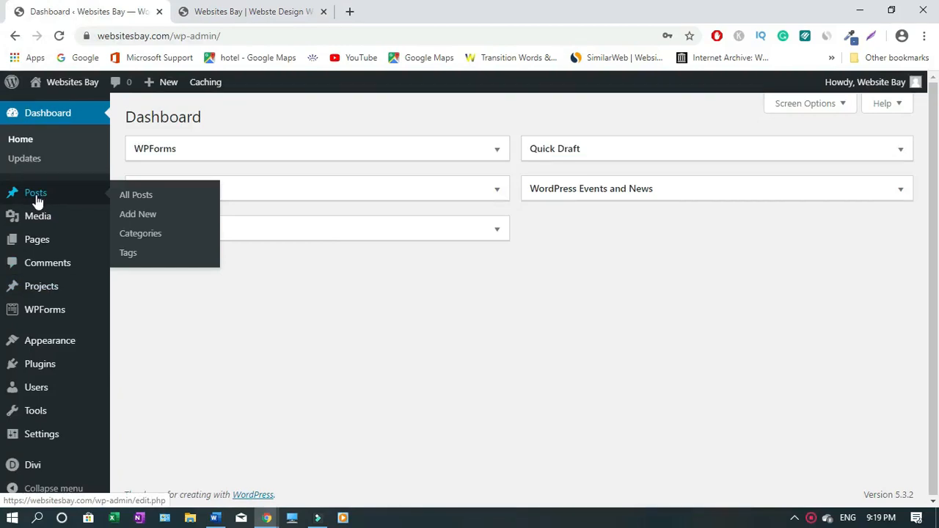
{"action": "left_click", "coordinate": [136, 218]}
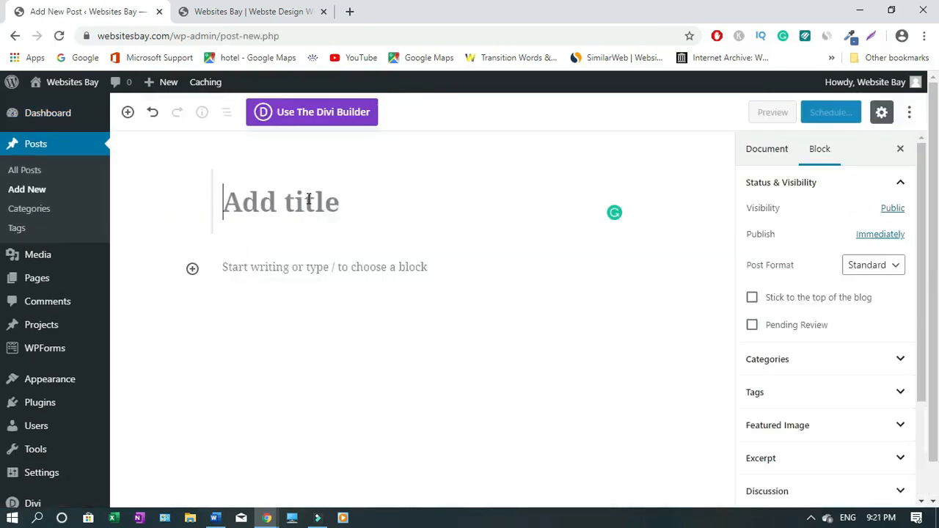
Step: Copy the heading from the Word document into the new post's title and extend it to "Your Title Goes Here 1"
{"action": "left_click", "coordinate": [216, 519]}
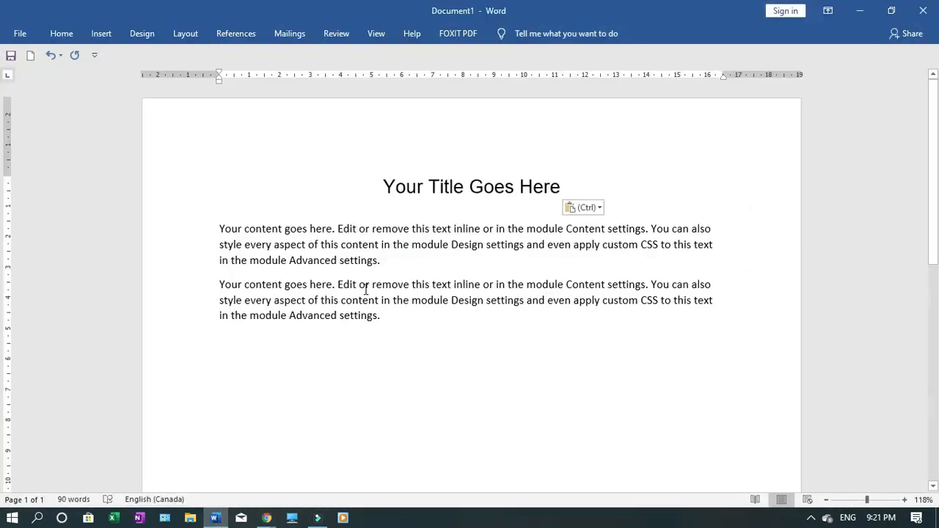
{"action": "triple_click", "coordinate": [435, 188]}
{"action": "key", "text": "ctrl+c"}
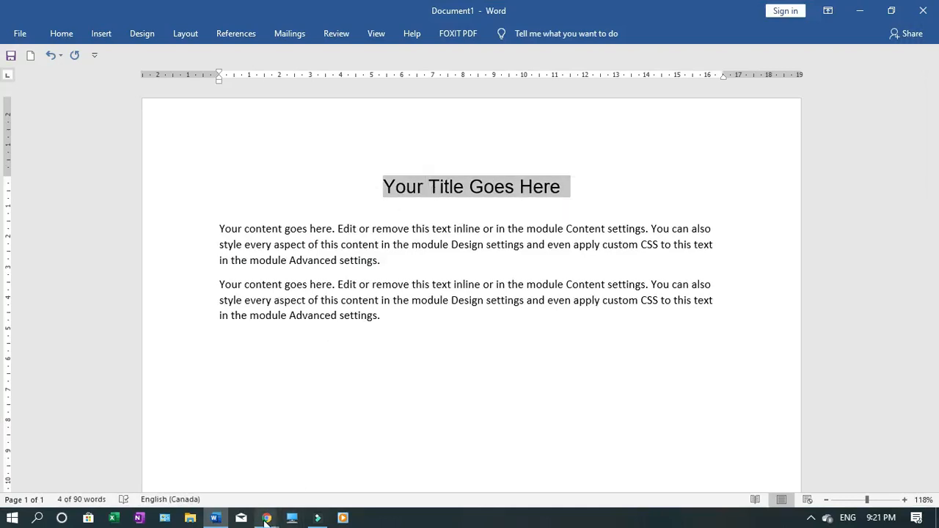
{"action": "mouse_move", "coordinate": [265, 520]}
{"action": "left_click", "coordinate": [352, 478]}
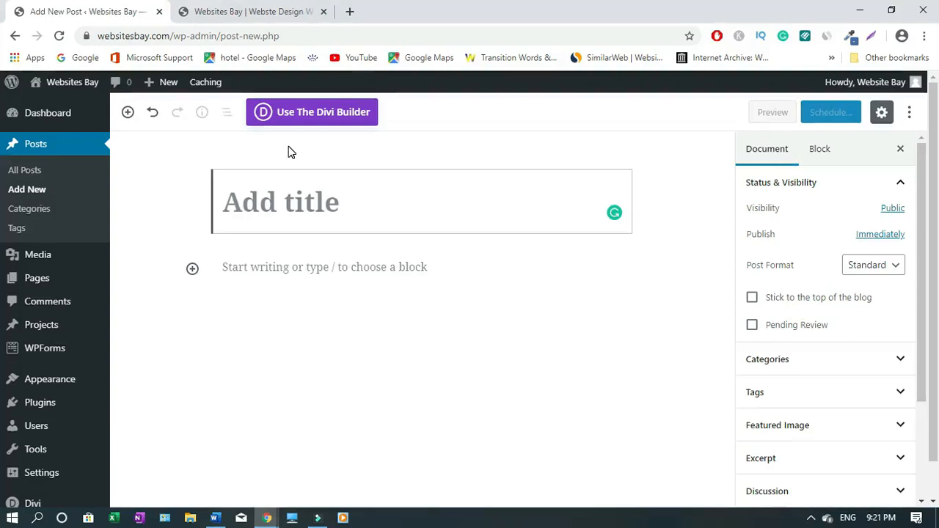
{"action": "key", "text": "ctrl+v"}
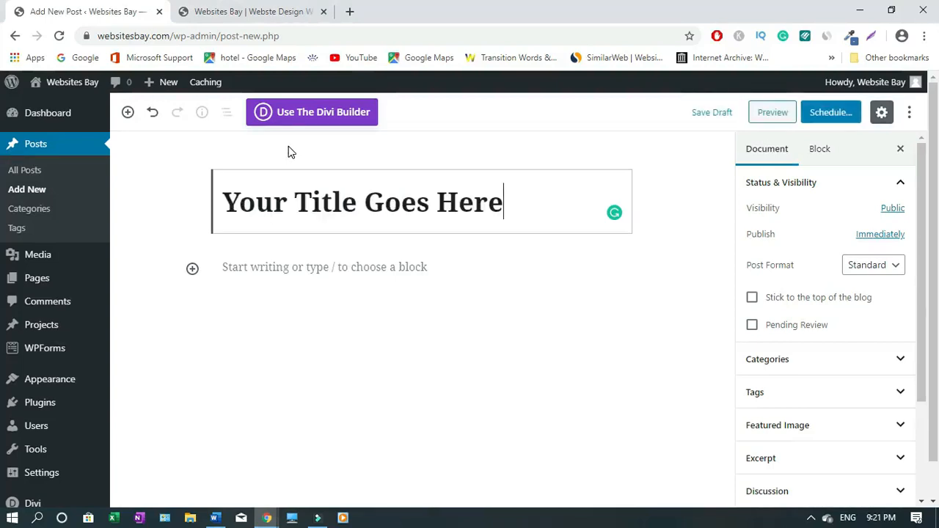
{"action": "type", "text": "1"}
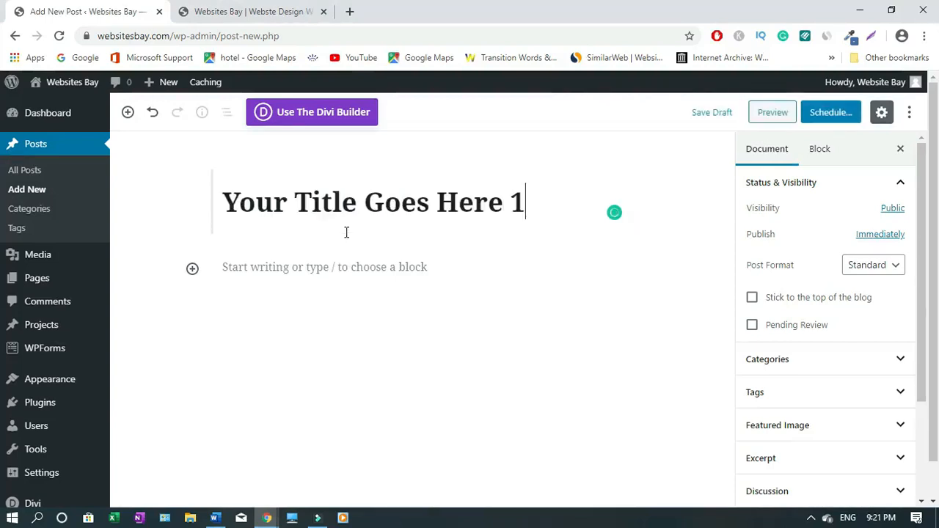
Step: Copy the first body paragraph from the Word document and paste it as the post's first paragraph
{"action": "left_click", "coordinate": [220, 521]}
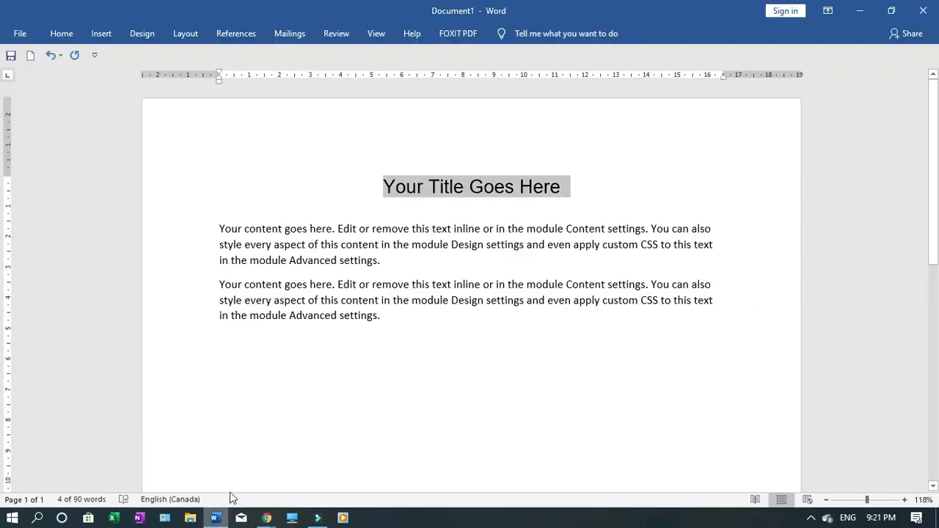
{"action": "left_click", "coordinate": [309, 236]}
{"action": "triple_click", "coordinate": [308, 235]}
{"action": "key", "text": "ctrl+c"}
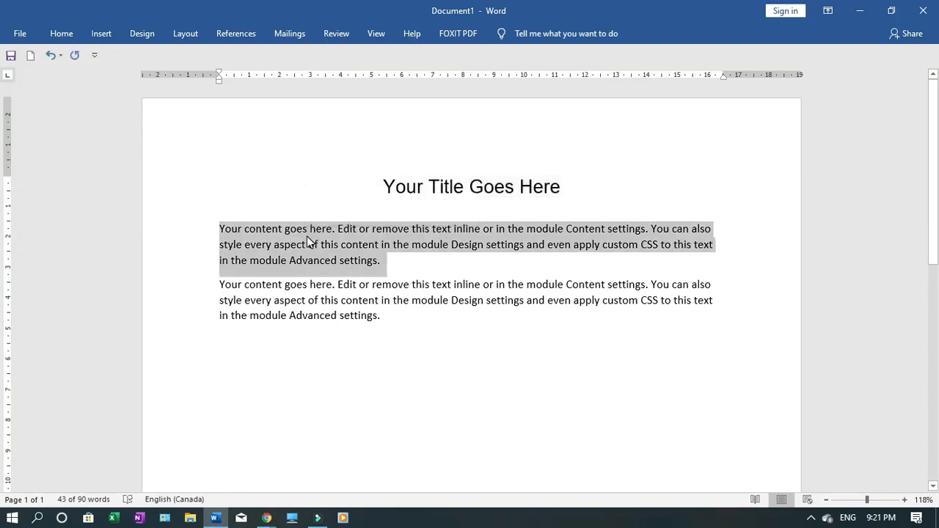
{"action": "left_click", "coordinate": [267, 518]}
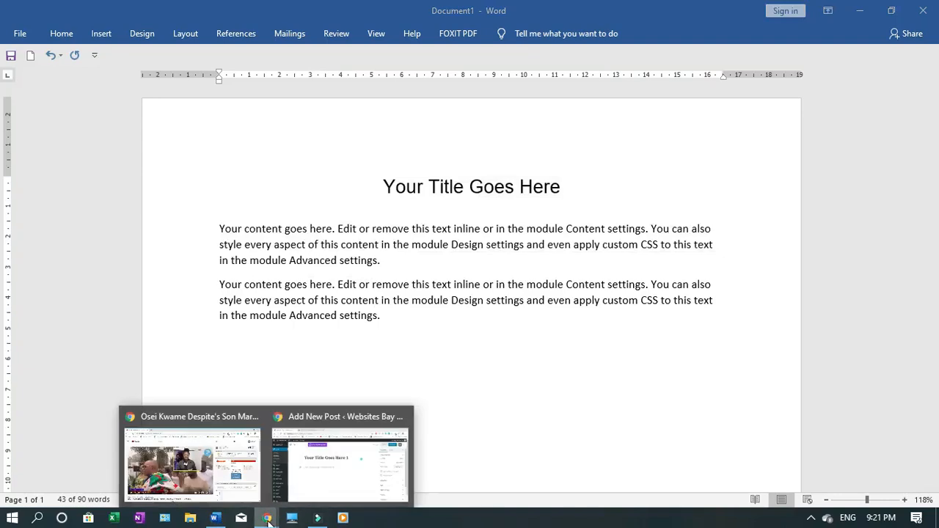
{"action": "left_click", "coordinate": [314, 490]}
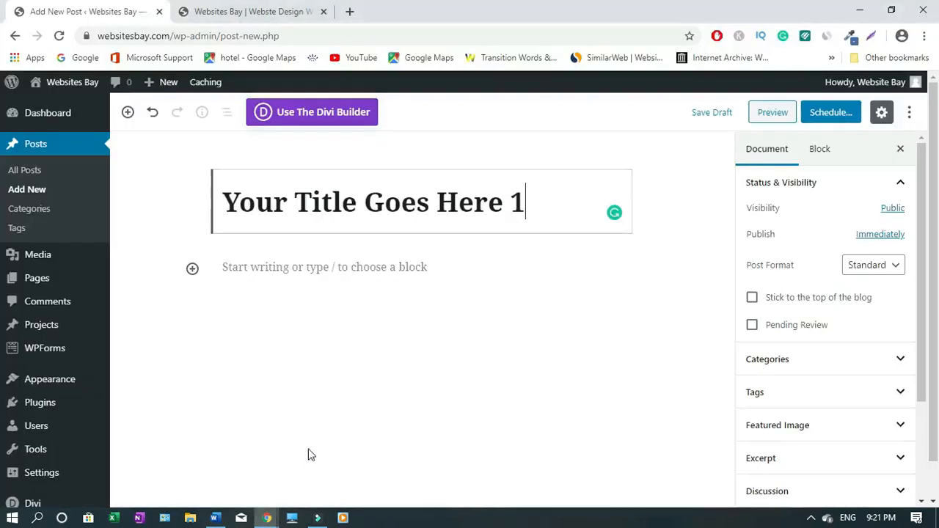
{"action": "left_click", "coordinate": [301, 266]}
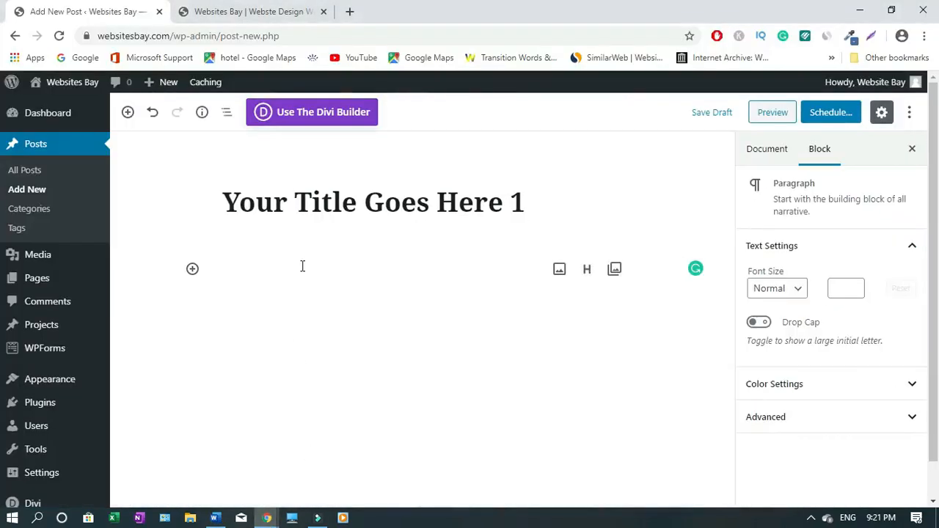
{"action": "key", "text": "ctrl+v"}
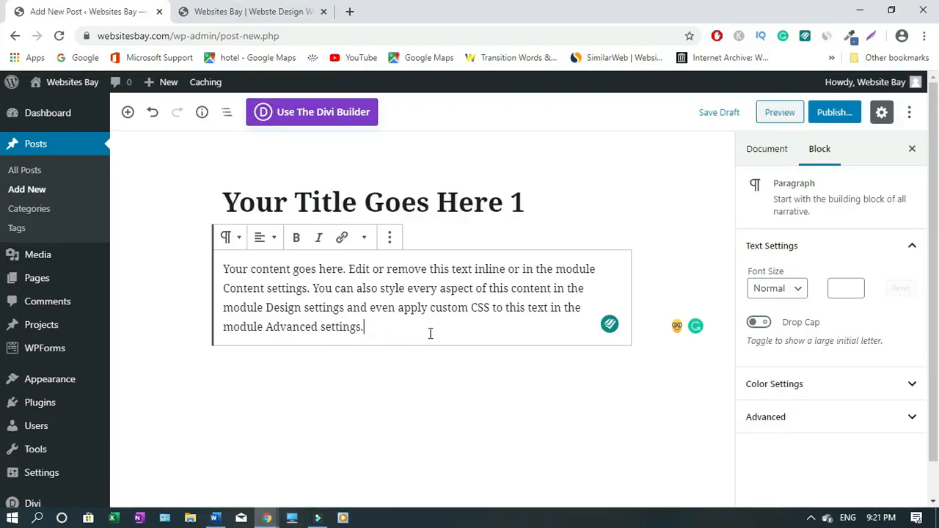
Step: Paste the same paragraph two more times as separate blocks below the first one
{"action": "key", "text": "Return"}
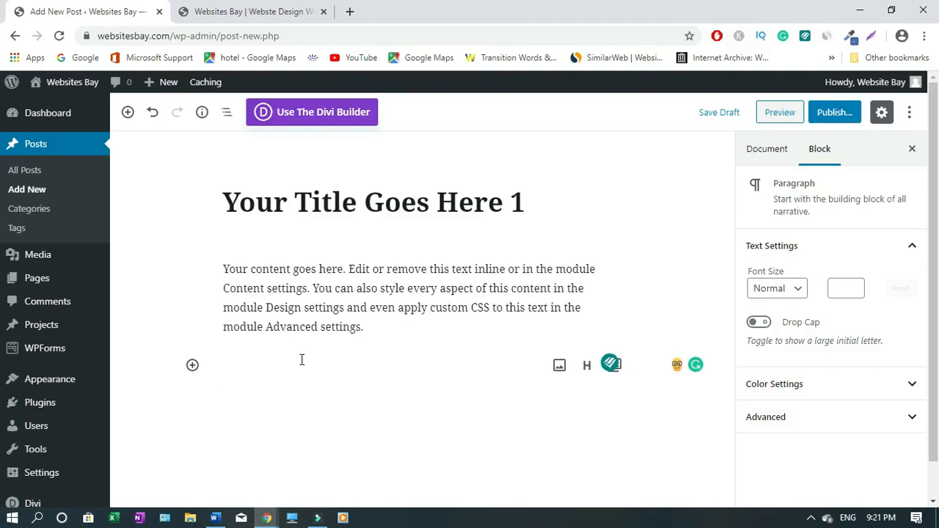
{"action": "key", "text": "ctrl+v"}
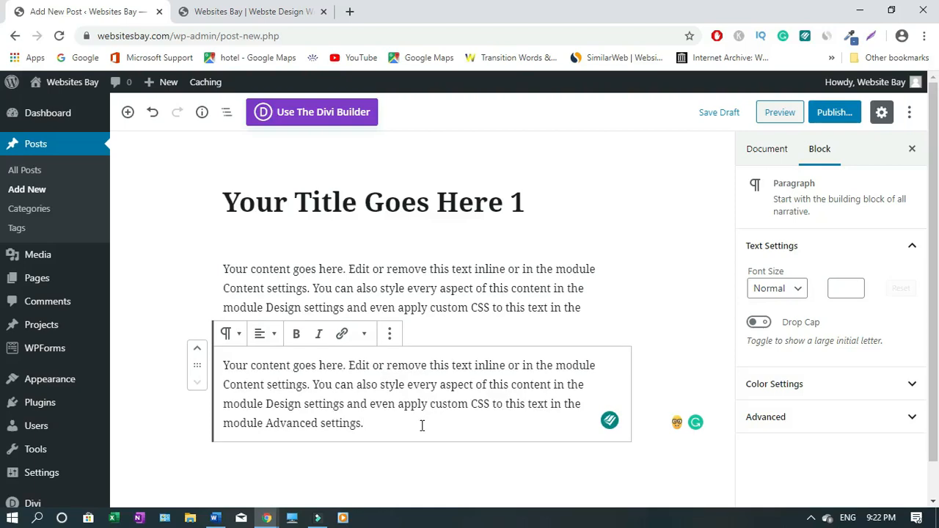
{"action": "key", "text": "Return"}
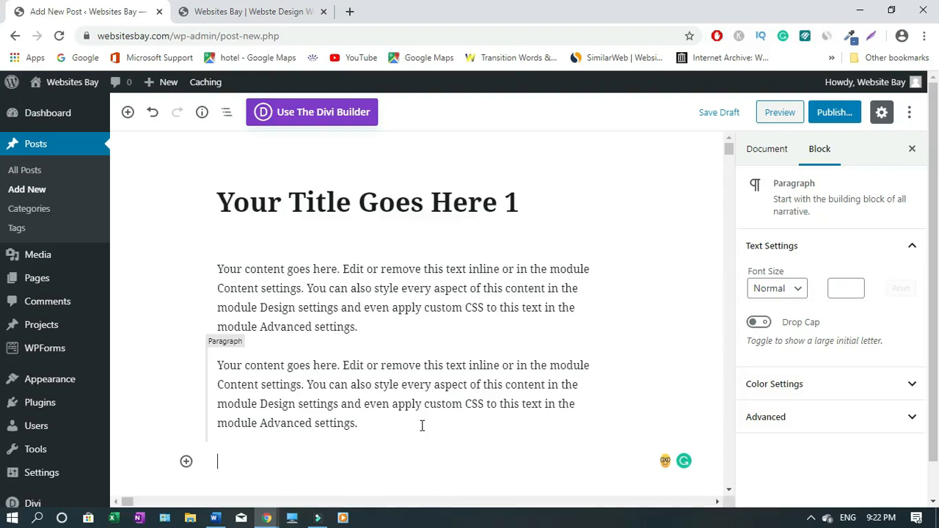
{"action": "key", "text": "ctrl+v"}
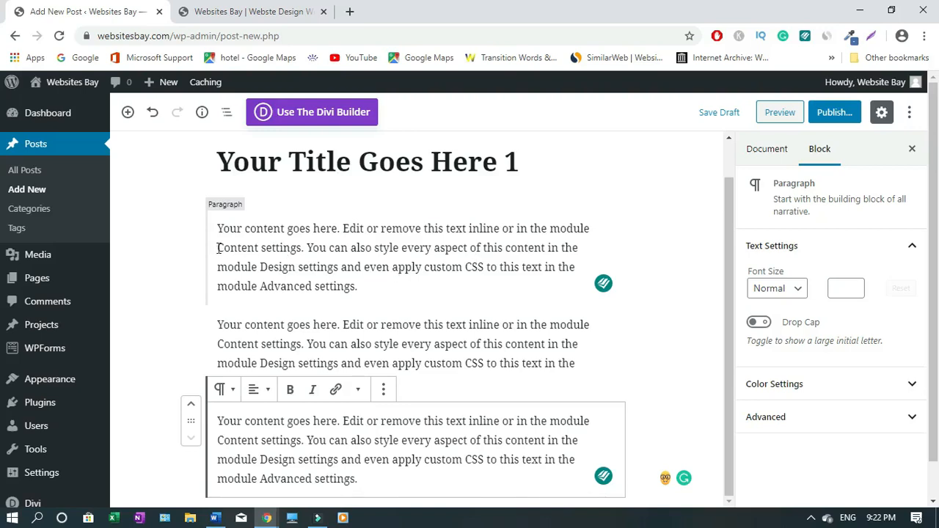
{"action": "left_click_drag", "start_coordinate": [218, 248], "coordinate": [257, 248]}
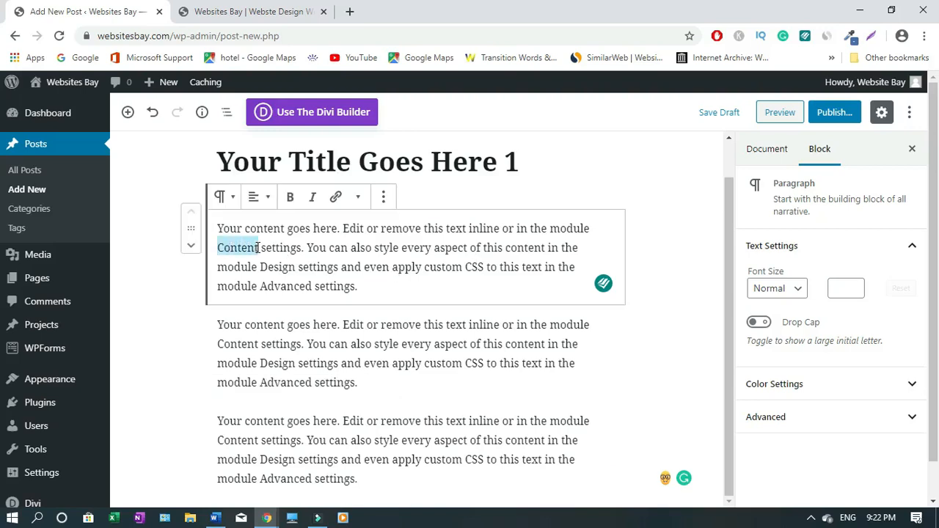
{"action": "left_click", "coordinate": [339, 197]}
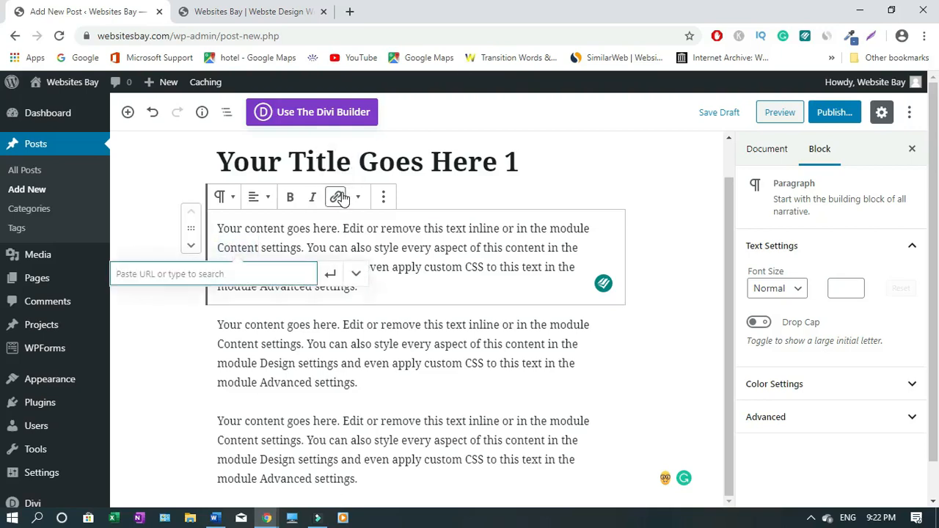
{"action": "key", "text": "Return"}
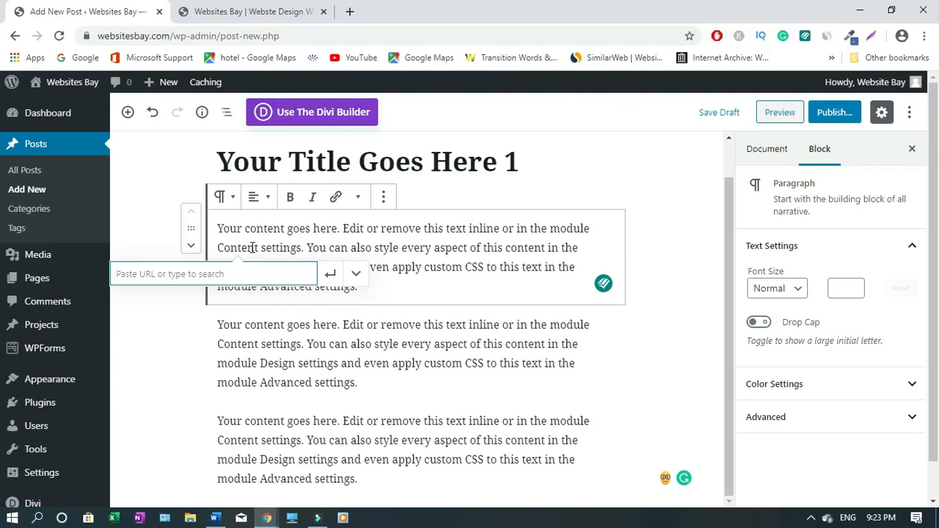
{"action": "left_click", "coordinate": [331, 276]}
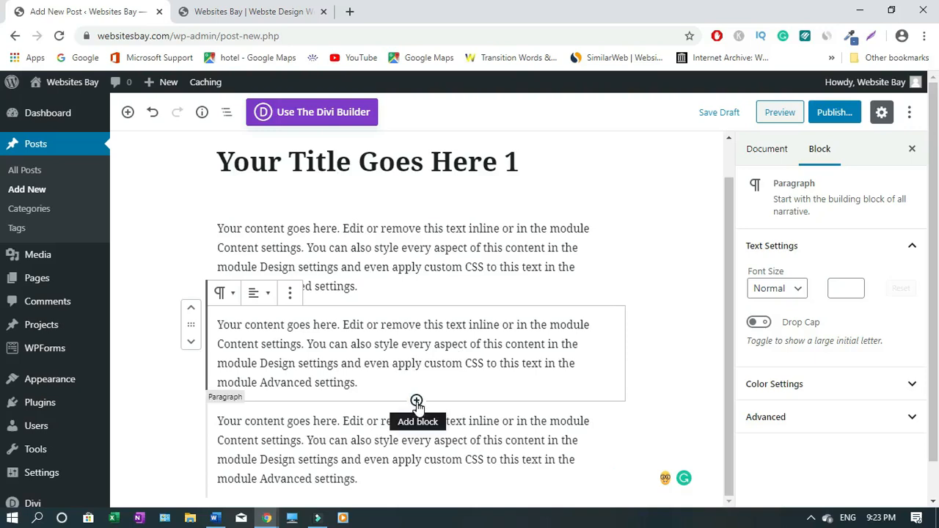
Step: Insert an image block between the second and third paragraphs, using the notebook picture proj3.jpg from the media library
{"action": "left_click", "coordinate": [416, 401]}
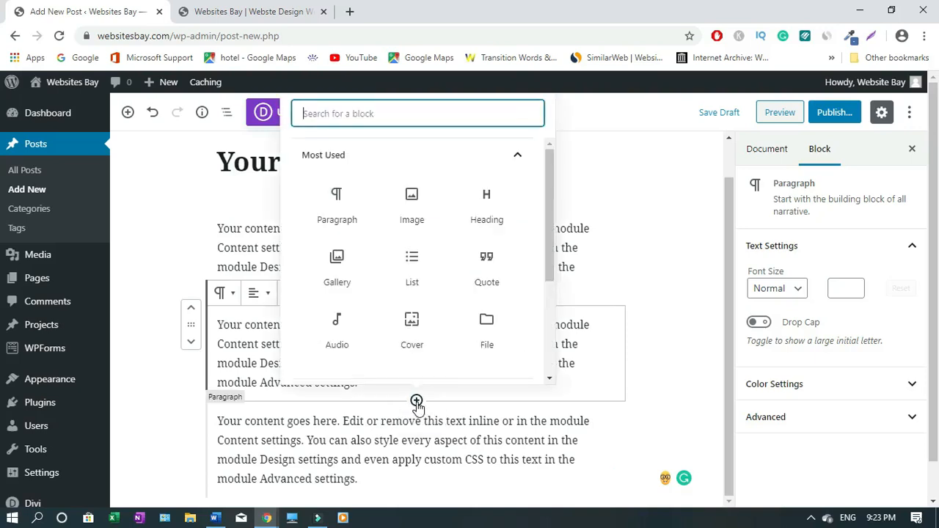
{"action": "left_click", "coordinate": [413, 203]}
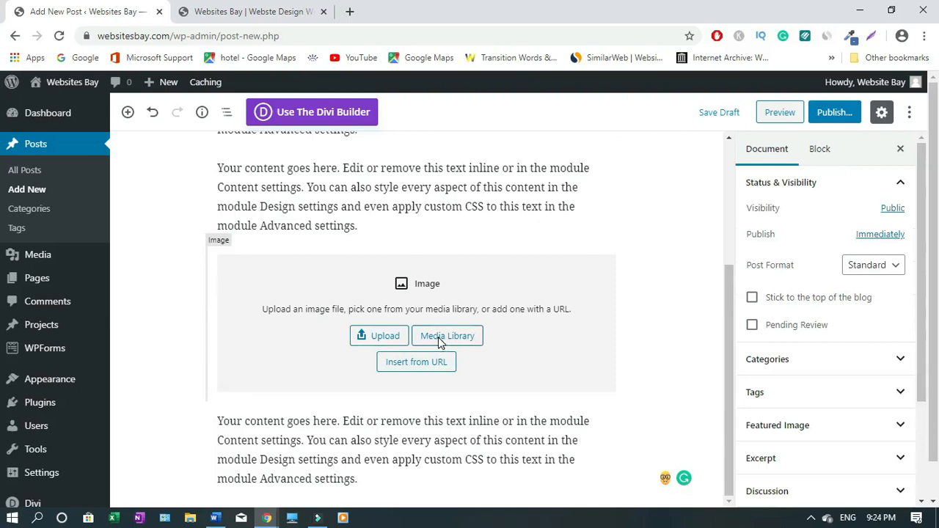
{"action": "left_click", "coordinate": [445, 336]}
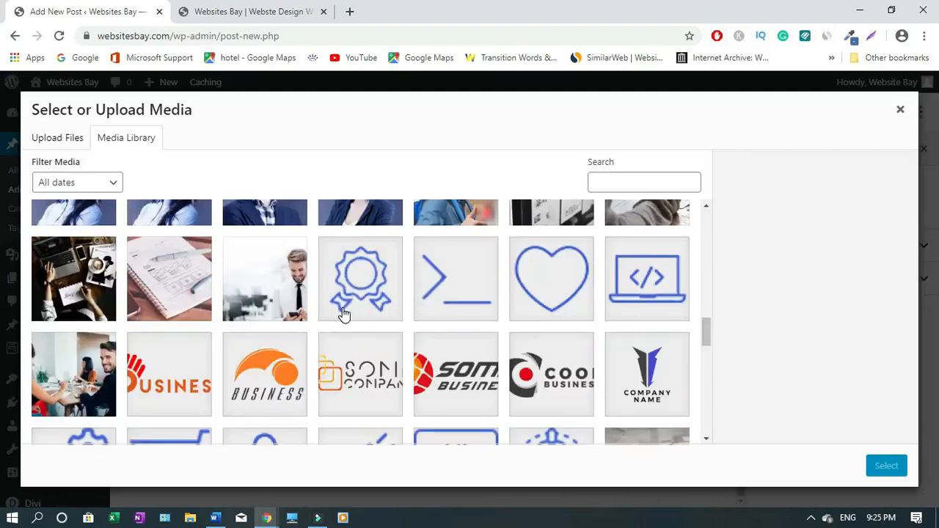
{"action": "left_click", "coordinate": [174, 284]}
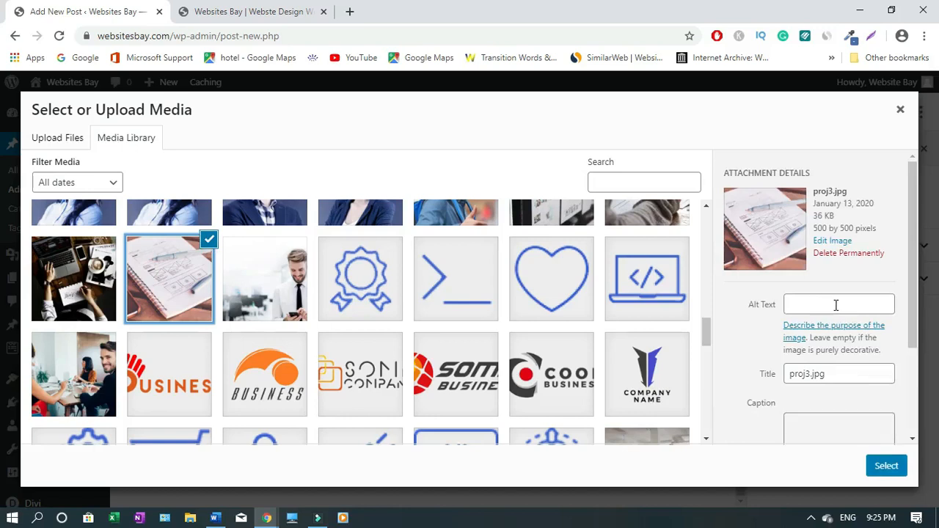
{"action": "left_click", "coordinate": [888, 467]}
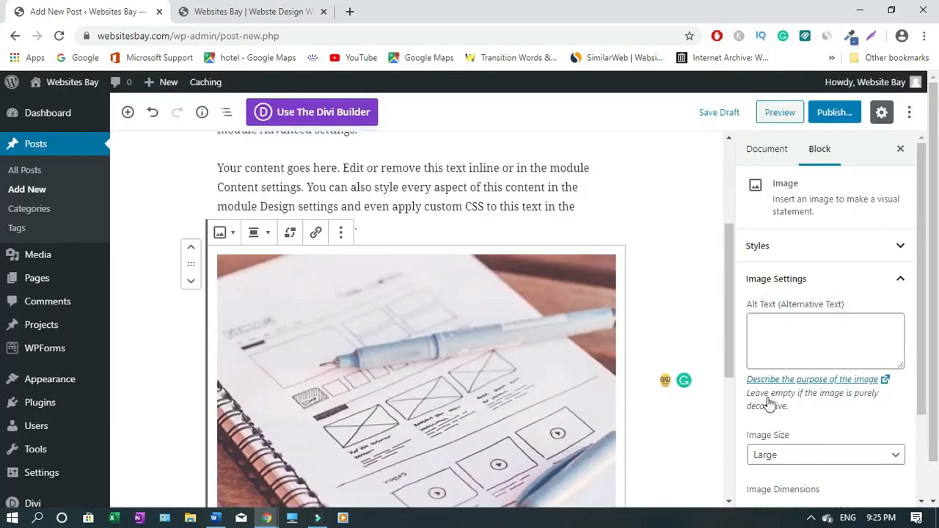
Step: Shrink the notebook image to roughly a third of the text column's width and align it to the center
{"action": "left_click_drag", "start_coordinate": [732, 244], "coordinate": [738, 331]}
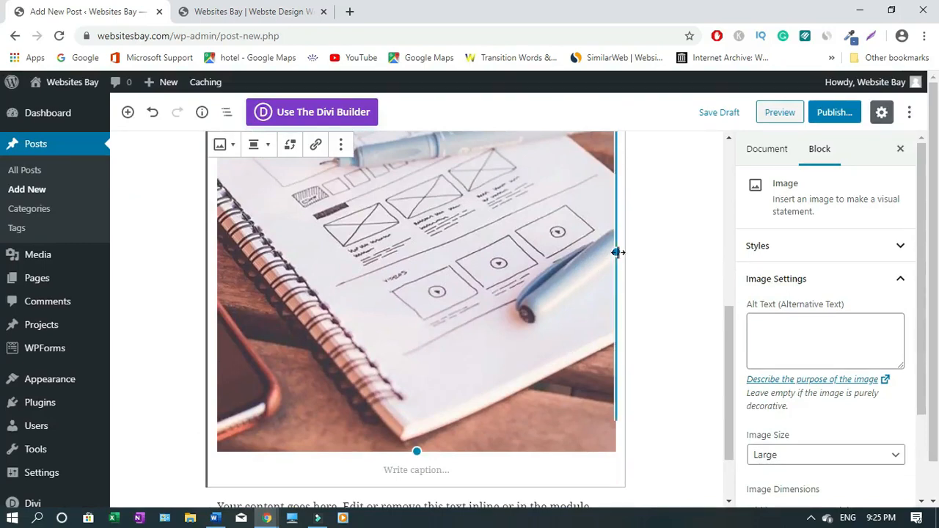
{"action": "left_click_drag", "start_coordinate": [616, 252], "coordinate": [360, 275]}
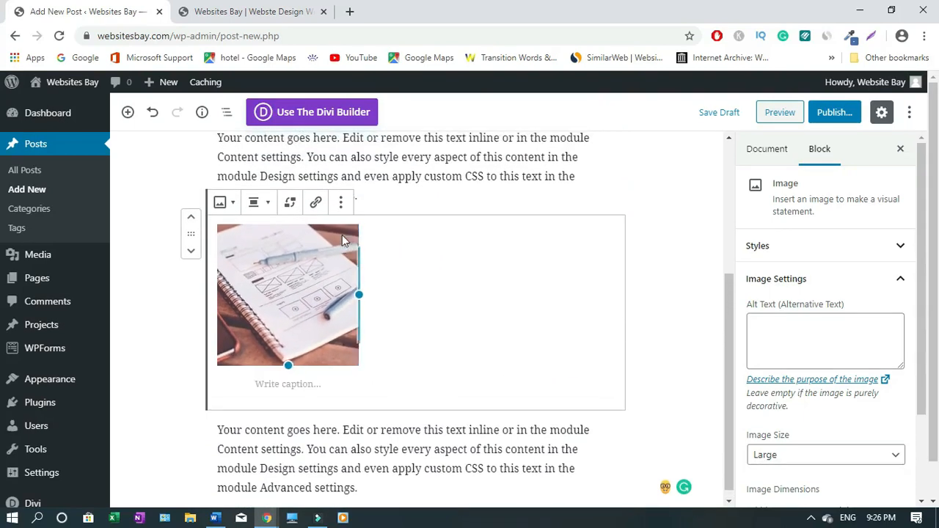
{"action": "left_click", "coordinate": [266, 205]}
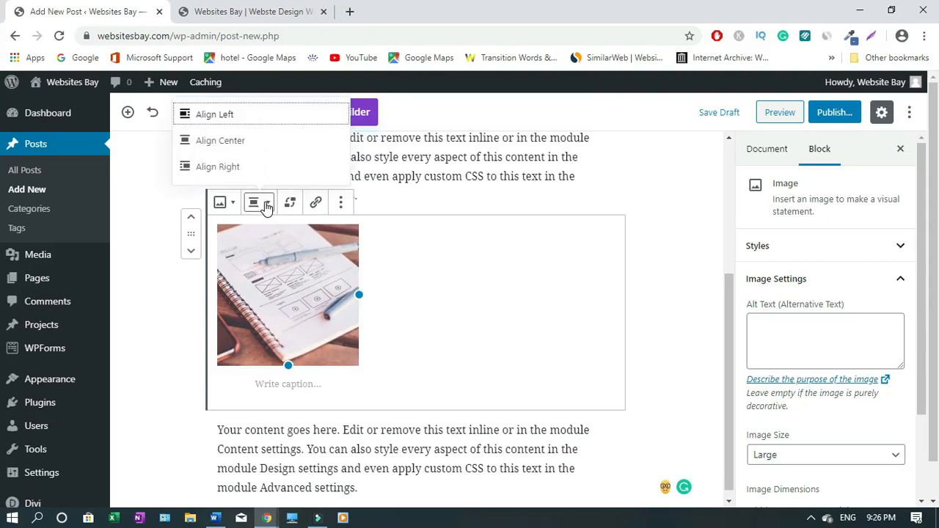
{"action": "left_click", "coordinate": [249, 147]}
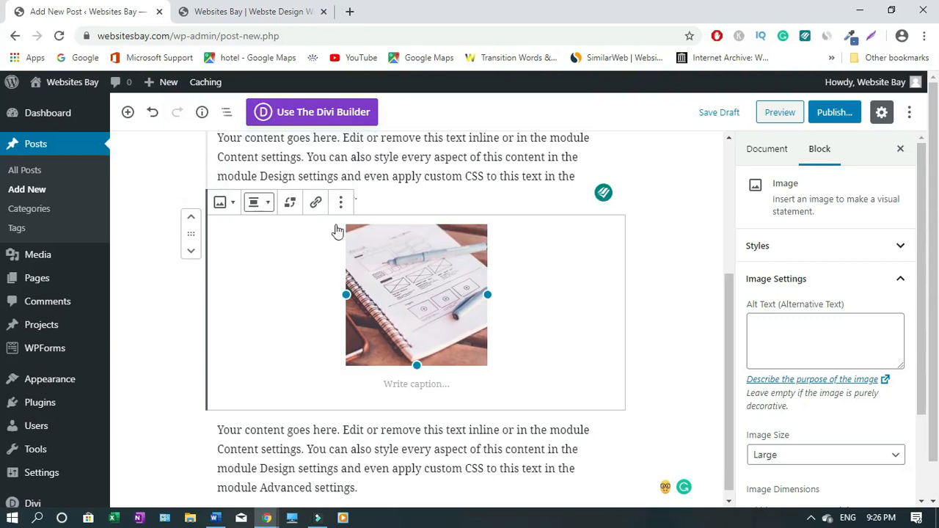
Step: Try left alignment and right alignment on the notebook image in the post
{"action": "left_click", "coordinate": [268, 206]}
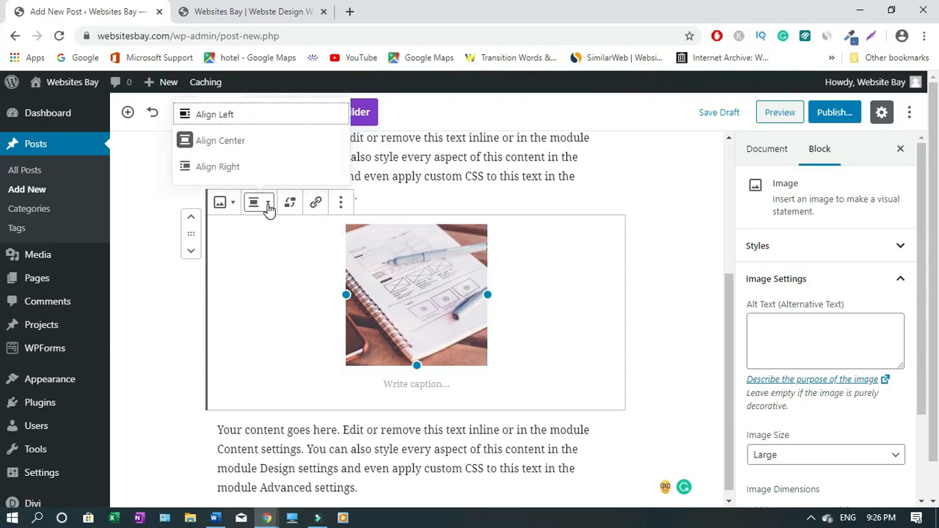
{"action": "left_click", "coordinate": [241, 118]}
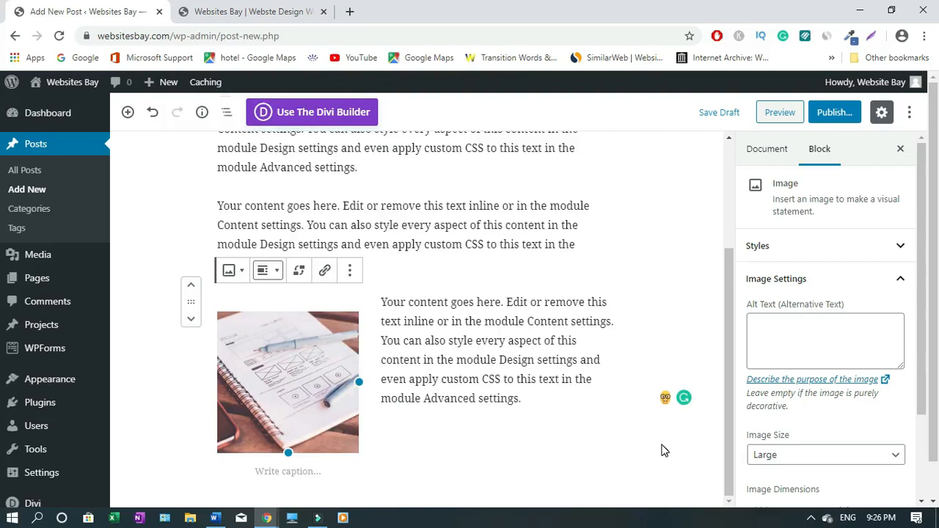
{"action": "left_click", "coordinate": [646, 297]}
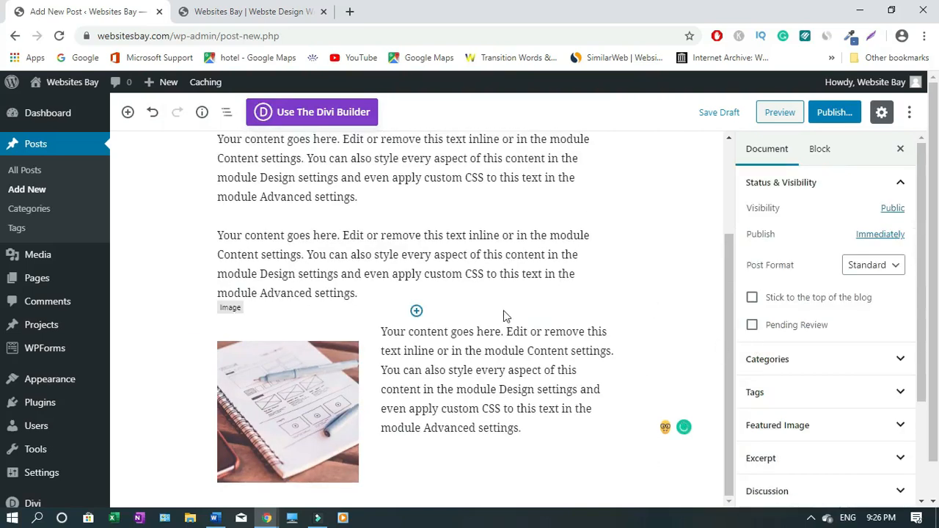
{"action": "left_click", "coordinate": [329, 382]}
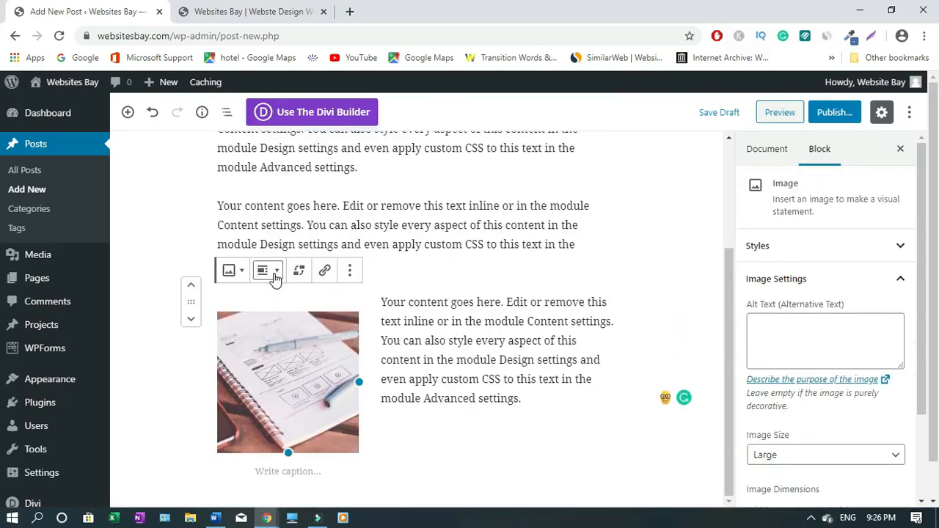
{"action": "left_click", "coordinate": [274, 279]}
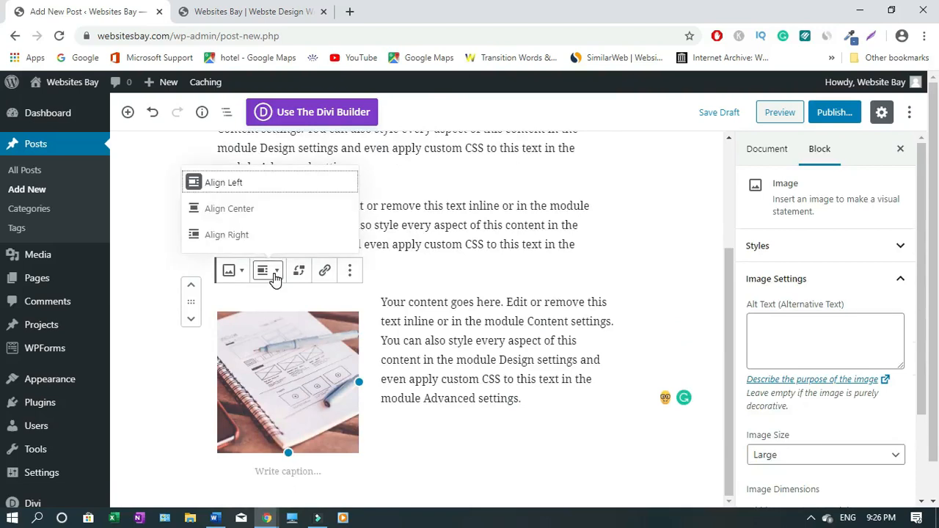
{"action": "left_click", "coordinate": [241, 235]}
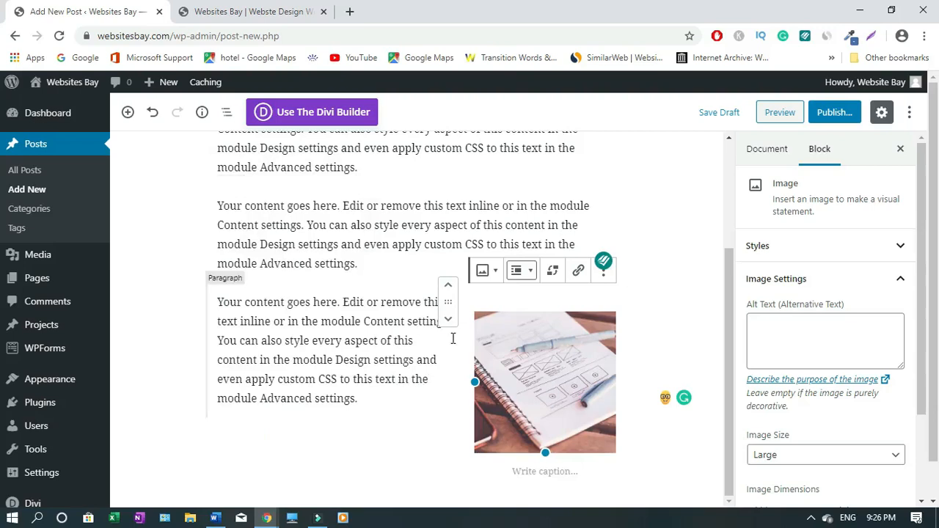
Step: Center the notebook image and enlarge it to a little over half of the text column's width
{"action": "left_click", "coordinate": [530, 273]}
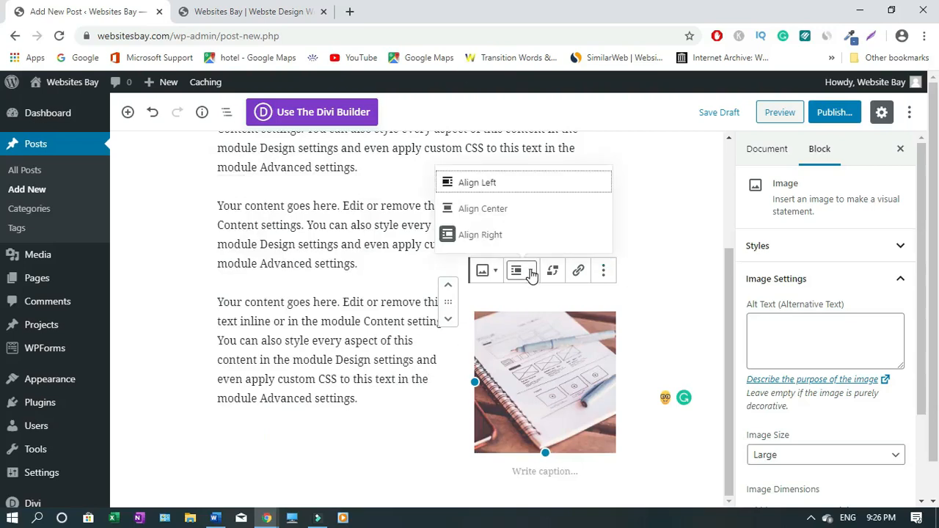
{"action": "left_click", "coordinate": [499, 215]}
{"action": "left_click_drag", "start_coordinate": [487, 294], "coordinate": [556, 303]}
{"action": "left_click", "coordinate": [680, 258]}
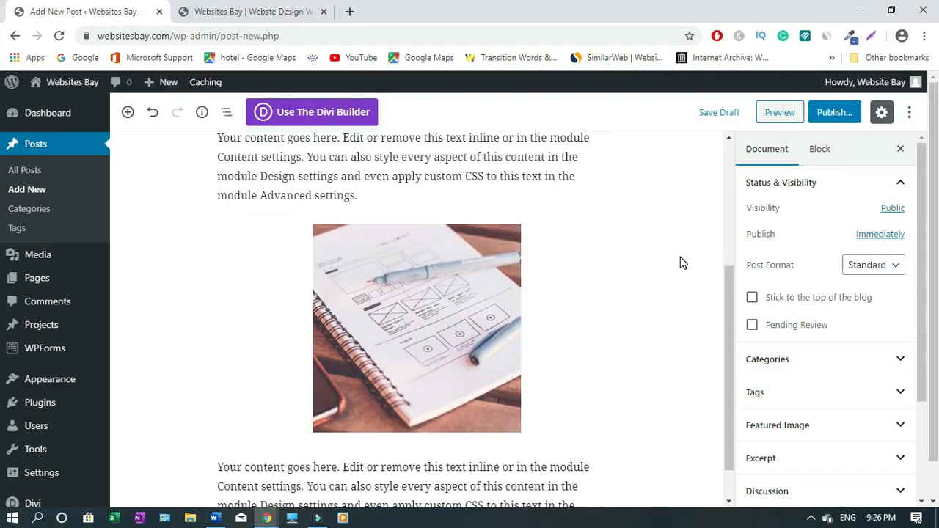
{"action": "mouse_move", "coordinate": [732, 305]}
{"action": "left_mouse_down"}
{"action": "mouse_move", "coordinate": [724, 195]}
{"action": "mouse_move", "coordinate": [739, 298]}
{"action": "left_mouse_up"}
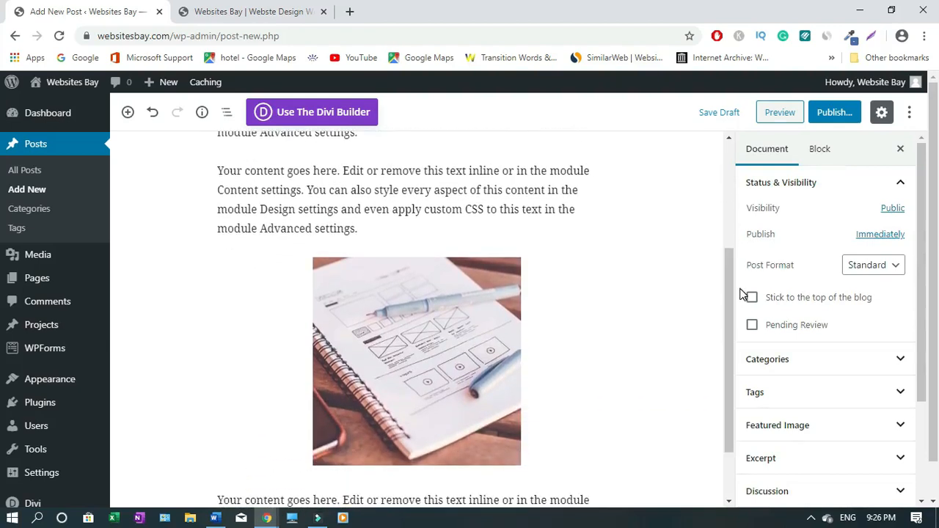
{"action": "left_click", "coordinate": [330, 352]}
{"action": "left_click_drag", "start_coordinate": [313, 363], "coordinate": [292, 359]}
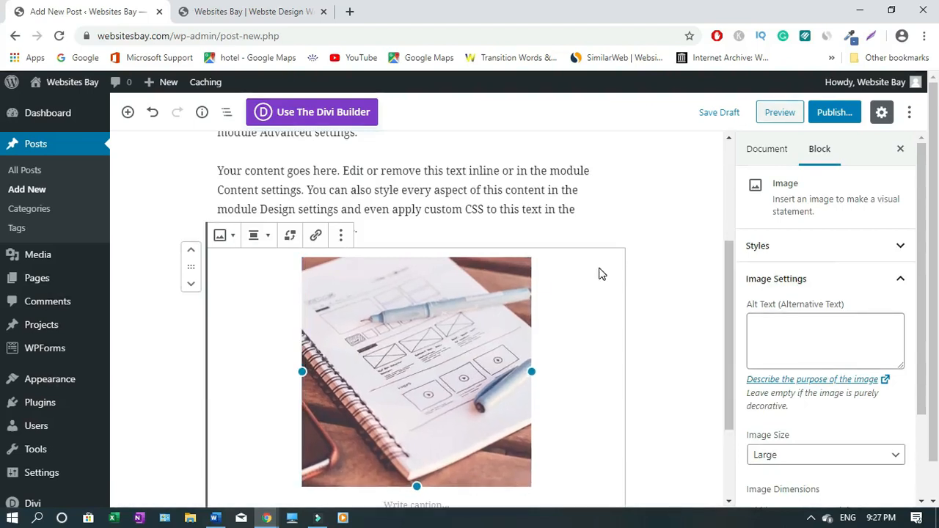
{"action": "left_click", "coordinate": [698, 265]}
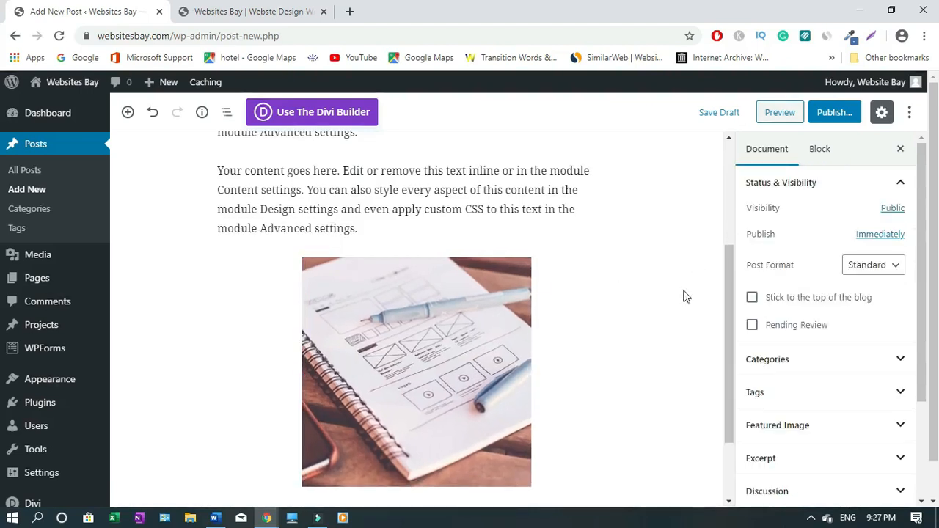
Step: Reduce the notebook image to about 40% of the text column's width and align it left beside the last paragraph
{"action": "left_click_drag", "start_coordinate": [729, 284], "coordinate": [731, 290]}
{"action": "scroll", "coordinate": [731, 293], "scroll_direction": "down", "scroll_amount": 1}
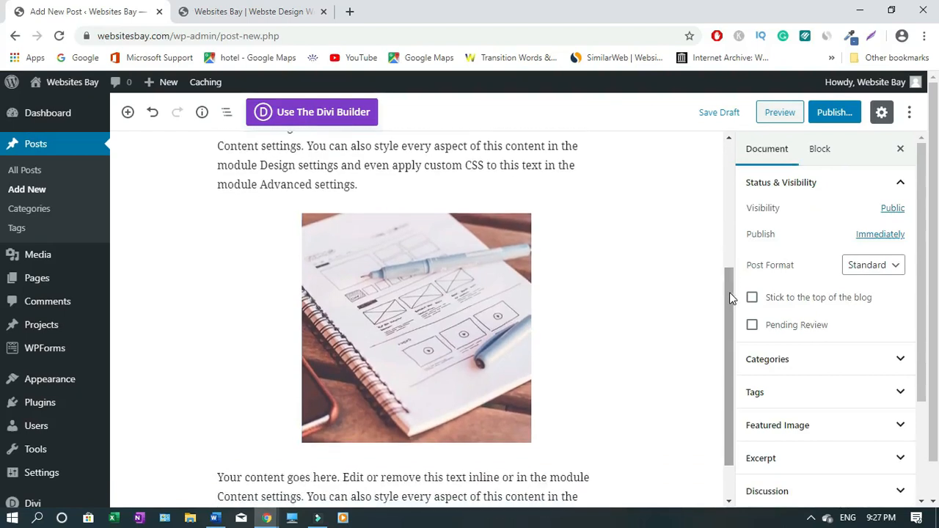
{"action": "left_click", "coordinate": [521, 325]}
{"action": "left_click_drag", "start_coordinate": [531, 325], "coordinate": [452, 302]}
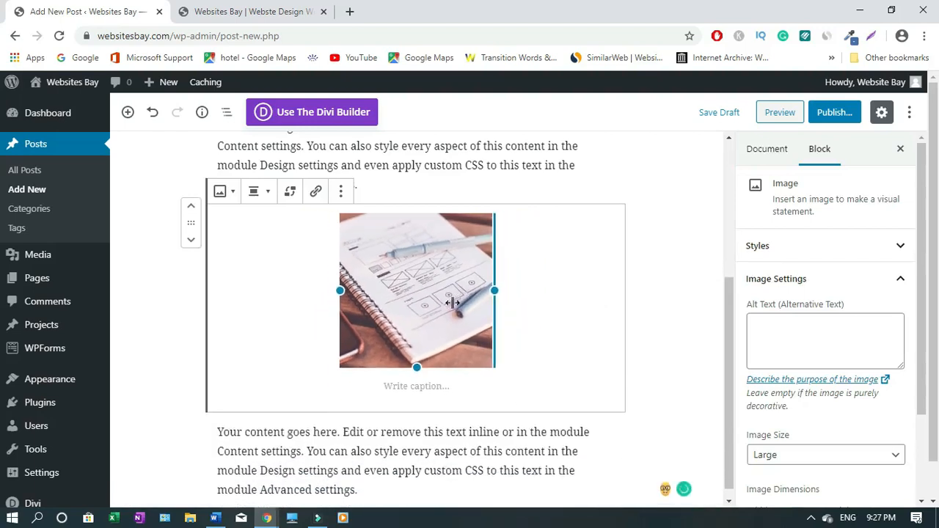
{"action": "left_click", "coordinate": [264, 192]}
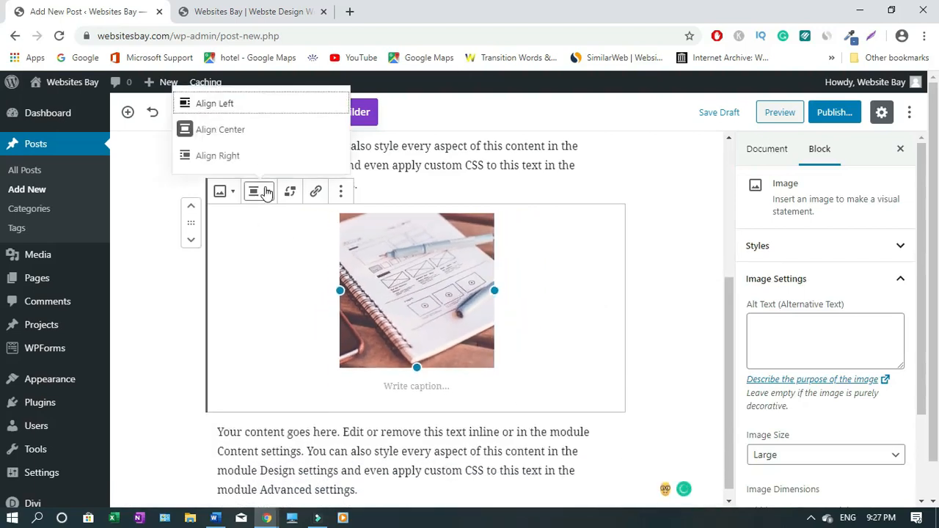
{"action": "left_click", "coordinate": [260, 108]}
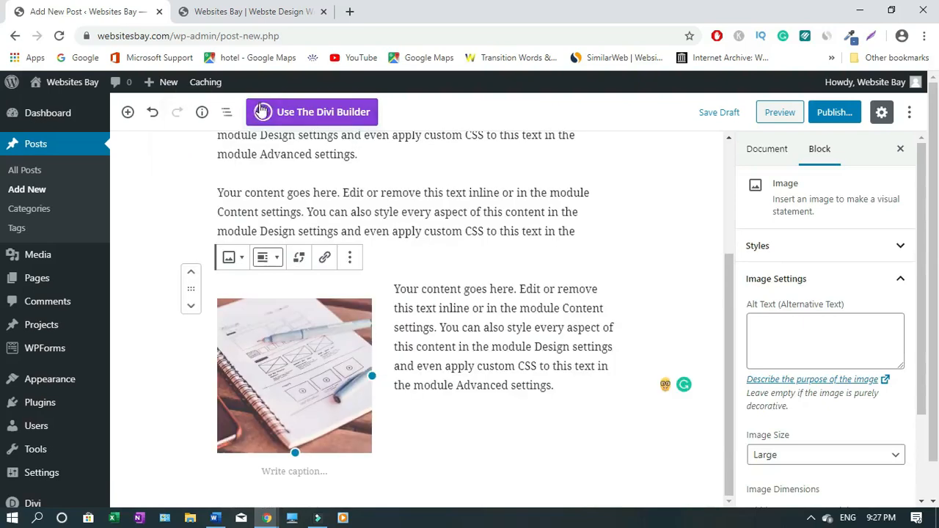
{"action": "left_click", "coordinate": [613, 421]}
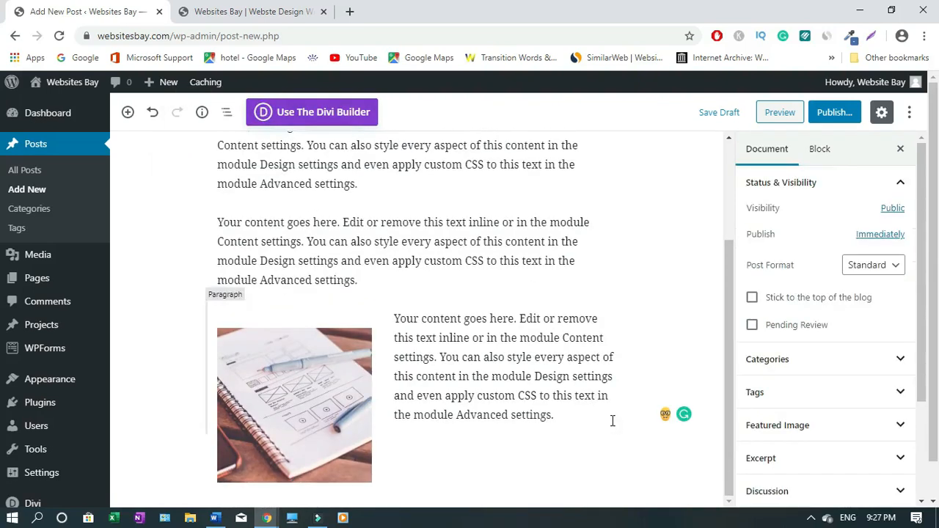
Step: Create a new category named "Divi Theme" for the post, without a parent category
{"action": "scroll", "coordinate": [881, 330], "scroll_direction": "down", "scroll_amount": 1}
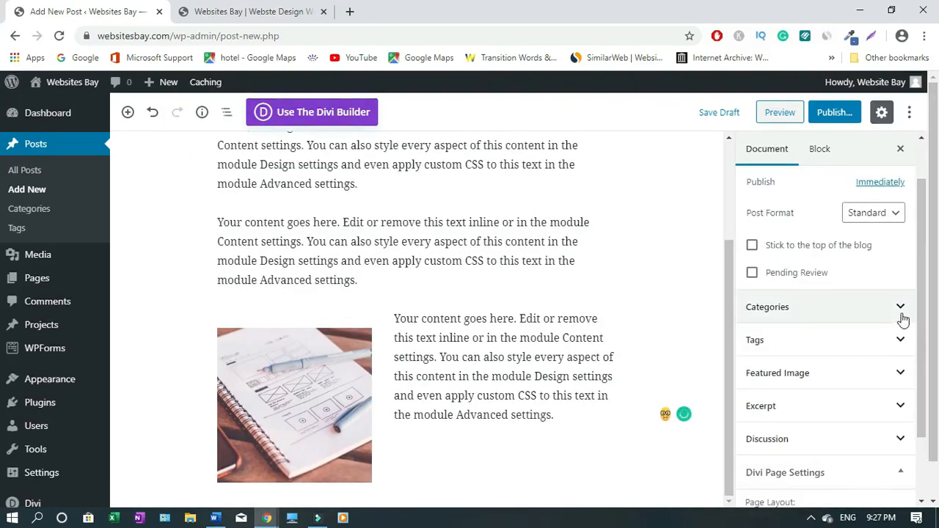
{"action": "left_click", "coordinate": [900, 309]}
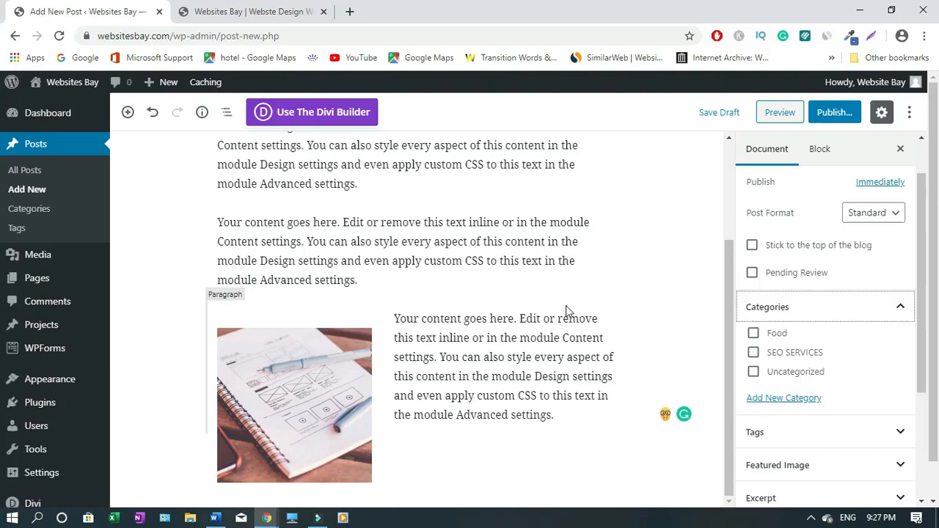
{"action": "left_click", "coordinate": [800, 406]}
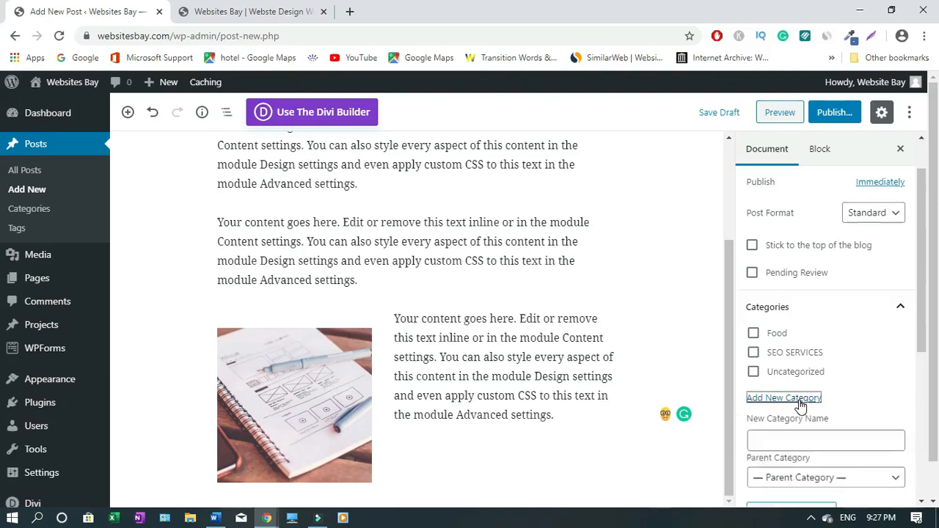
{"action": "left_click", "coordinate": [766, 445]}
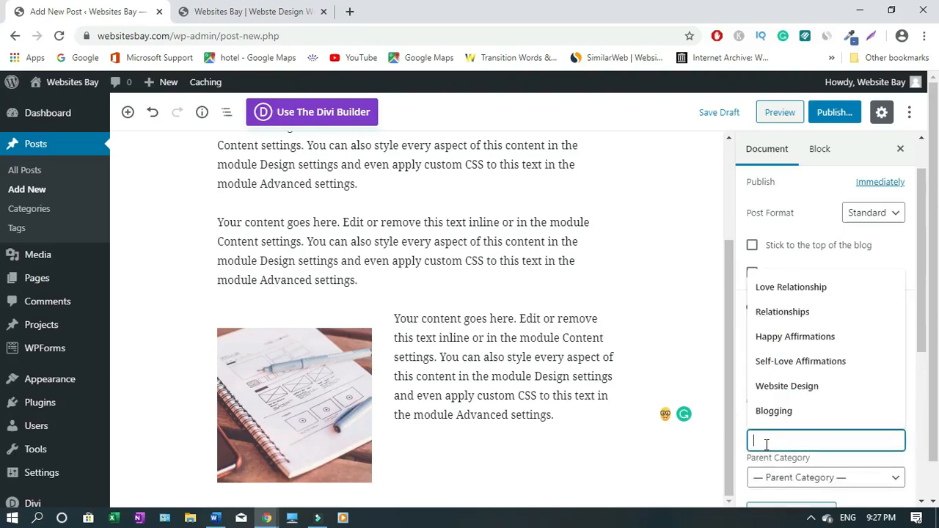
{"action": "type", "text": "Divi Theme"}
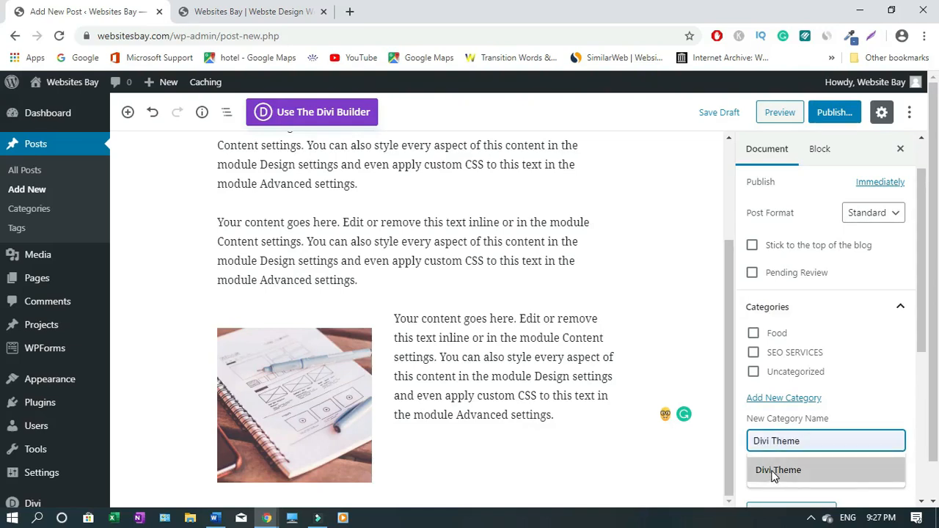
{"action": "left_click", "coordinate": [773, 474]}
{"action": "left_click_drag", "start_coordinate": [925, 343], "coordinate": [924, 365]}
{"action": "left_click", "coordinate": [769, 471]}
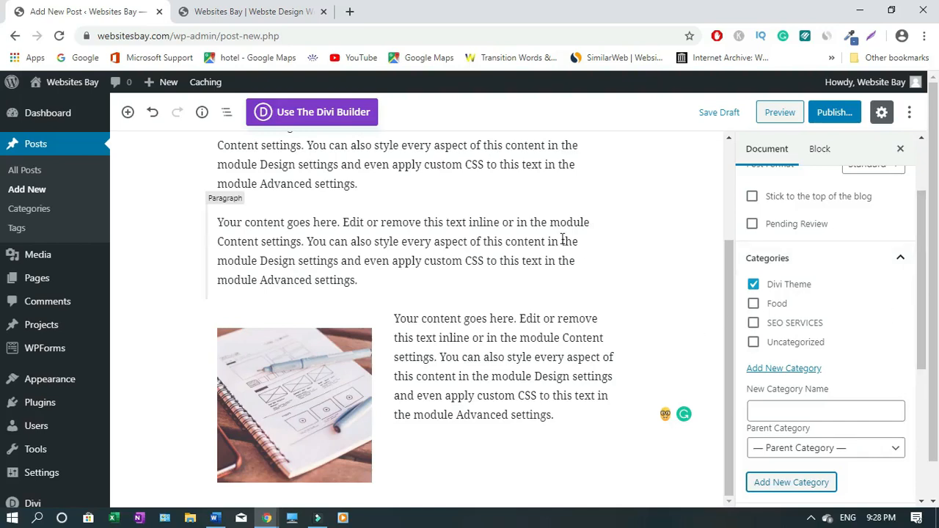
Step: Add the tags "divi" and "web design" to the post
{"action": "scroll", "coordinate": [926, 380], "scroll_direction": "down", "scroll_amount": 2}
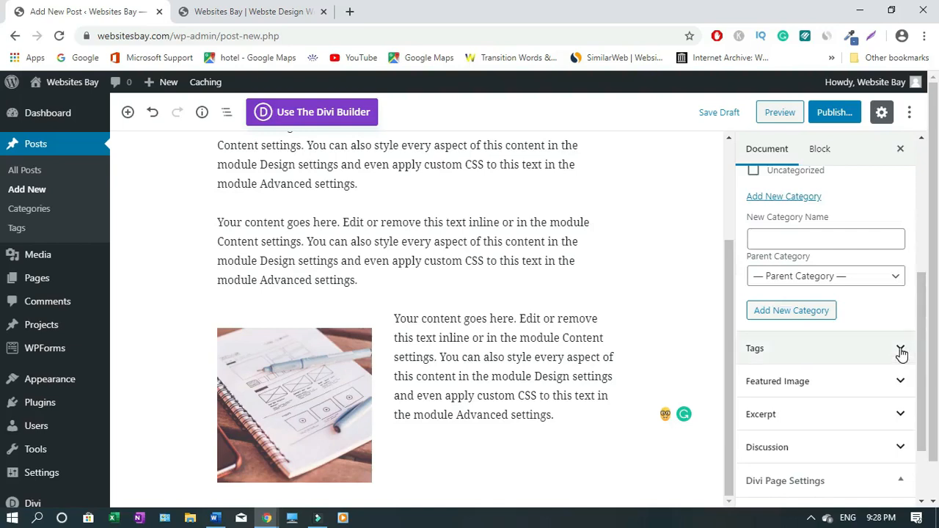
{"action": "left_click", "coordinate": [901, 350]}
{"action": "left_click", "coordinate": [776, 396]}
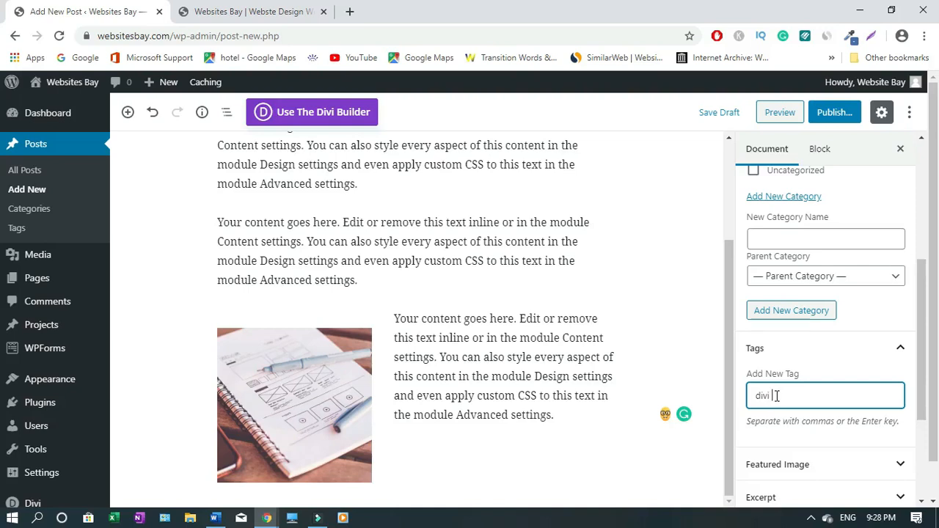
{"action": "type", "text": "divi"}
{"action": "key", "text": "Return"}
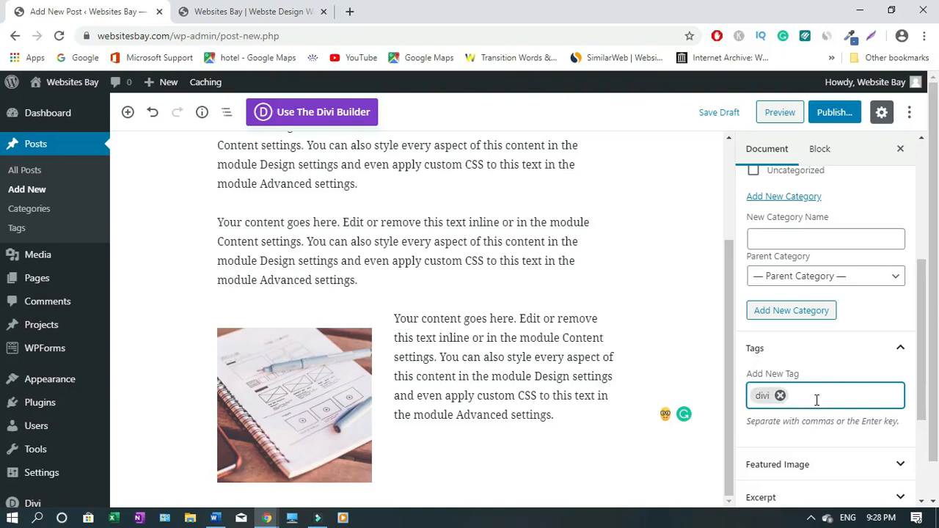
{"action": "type", "text": "web design"}
{"action": "key", "text": "Return"}
Step: Set proj7.jpg, the dark desk photo with laptop and coffee, from the media library as the post's featured image
{"action": "left_click_drag", "start_coordinate": [924, 366], "coordinate": [915, 414]}
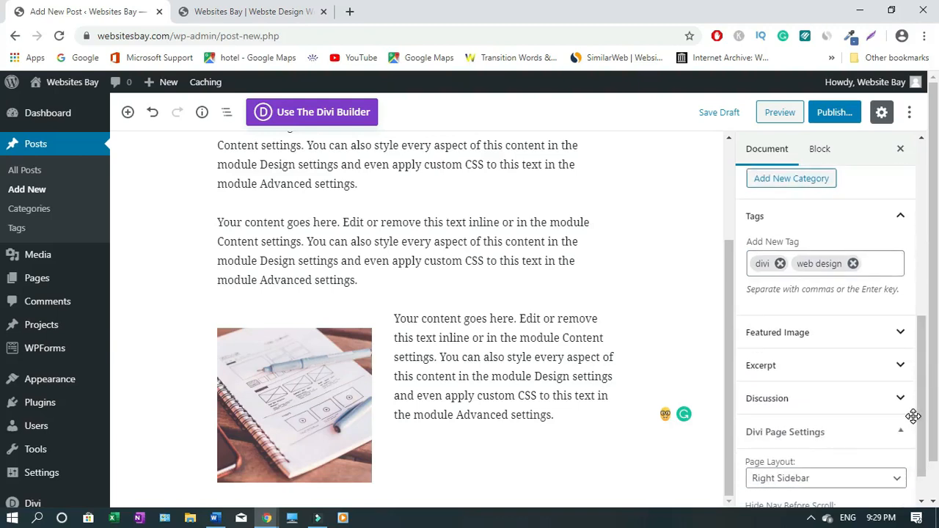
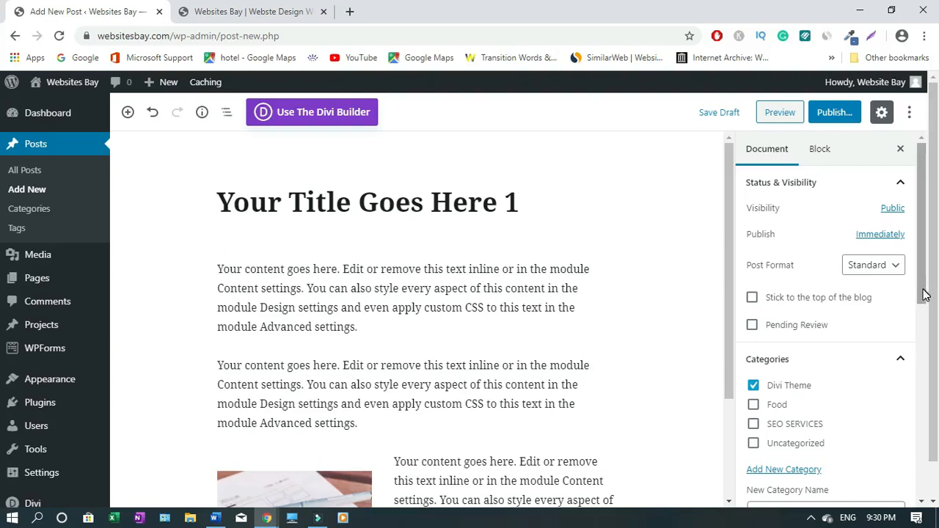
{"action": "left_click_drag", "start_coordinate": [924, 293], "coordinate": [925, 329]}
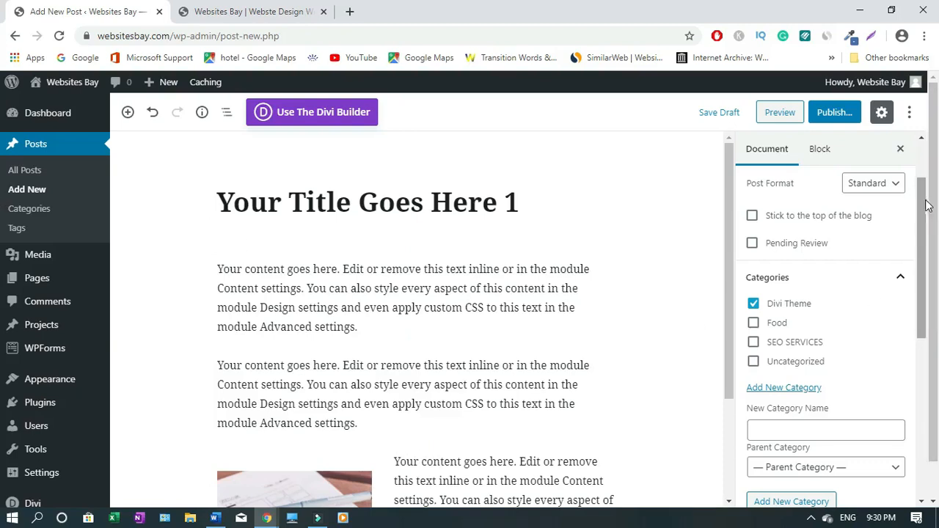
{"action": "scroll", "coordinate": [932, 253], "scroll_direction": "down", "scroll_amount": 2}
{"action": "scroll", "coordinate": [932, 253], "scroll_direction": "down", "scroll_amount": 5}
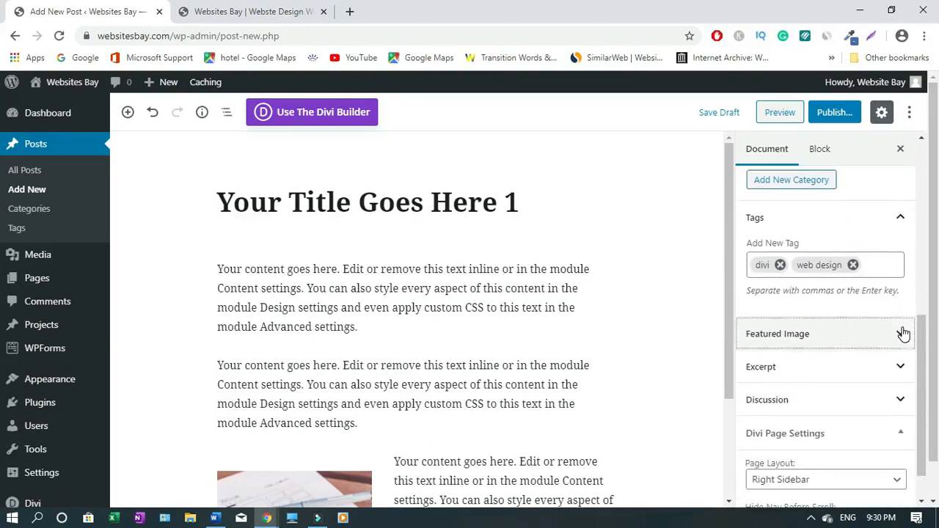
{"action": "left_click", "coordinate": [901, 334]}
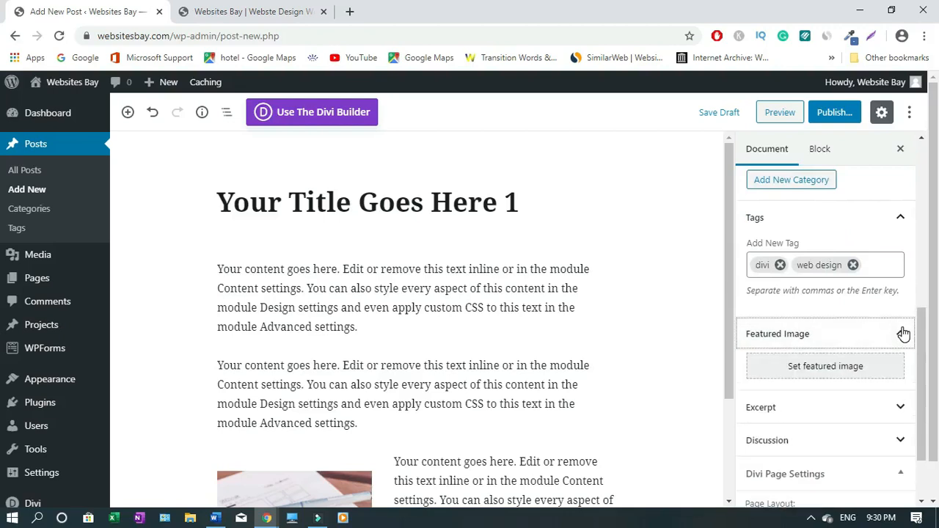
{"action": "left_click", "coordinate": [833, 371]}
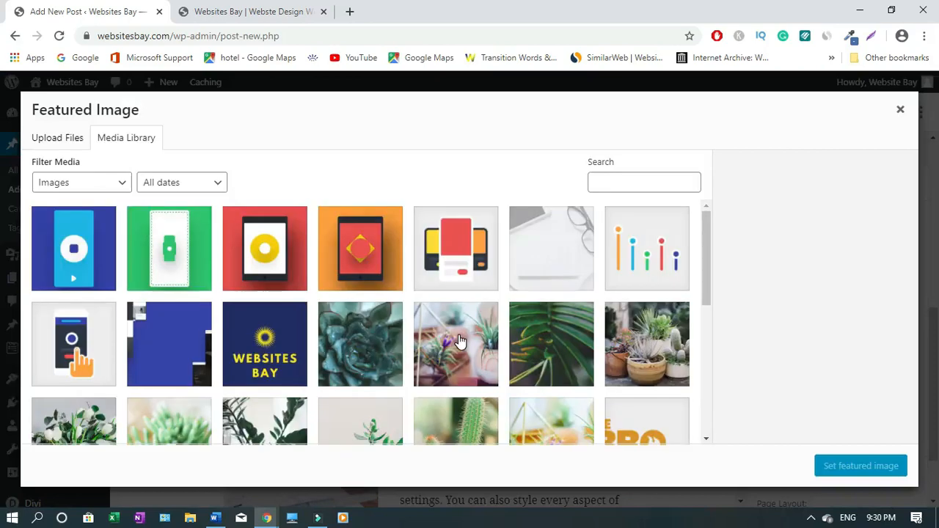
{"action": "left_click_drag", "start_coordinate": [706, 244], "coordinate": [48, 330]}
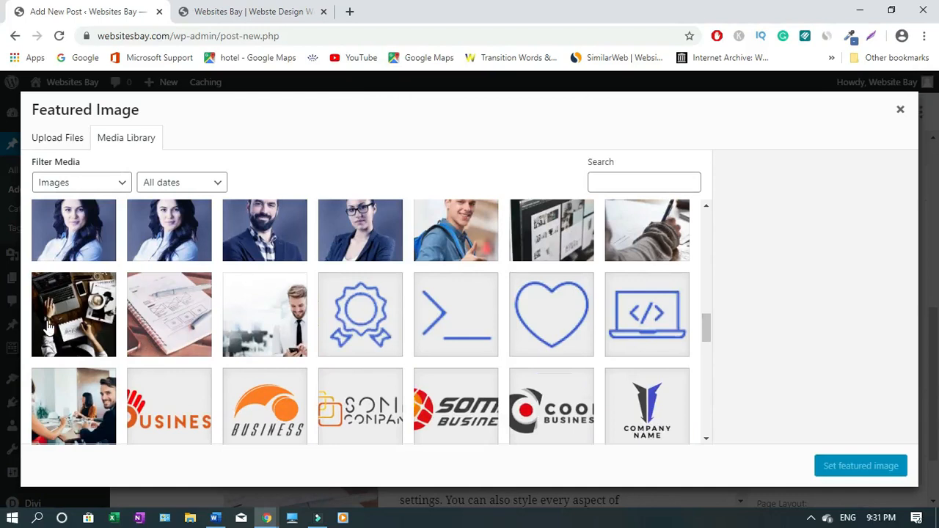
{"action": "left_click", "coordinate": [47, 330]}
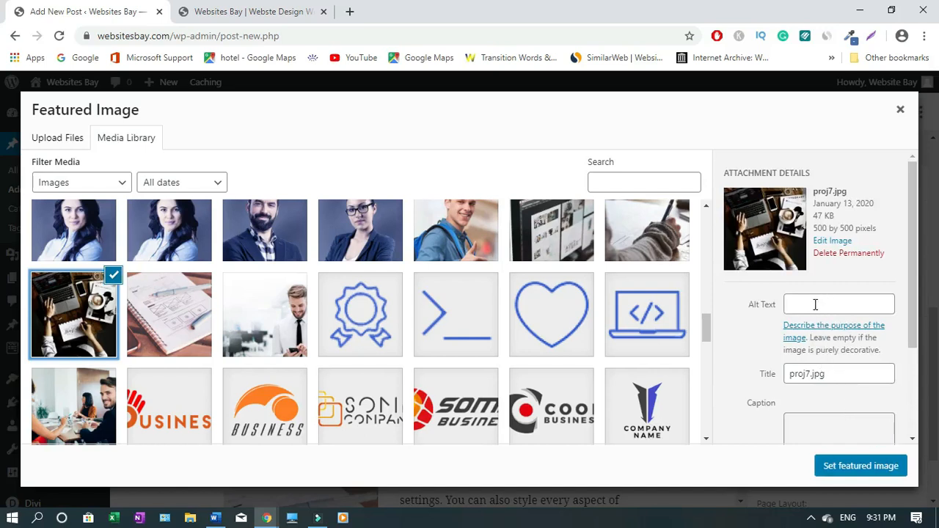
{"action": "left_click", "coordinate": [848, 477]}
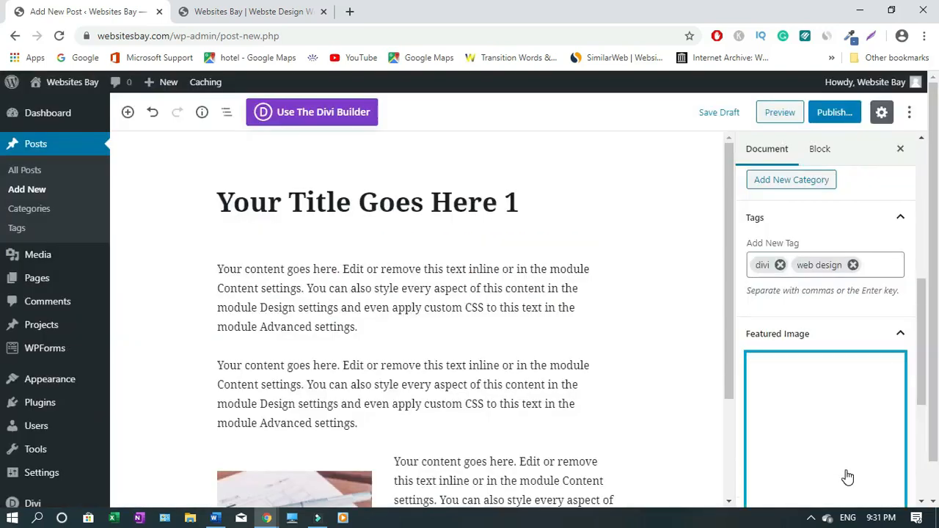
{"action": "left_click_drag", "start_coordinate": [922, 304], "coordinate": [925, 349]}
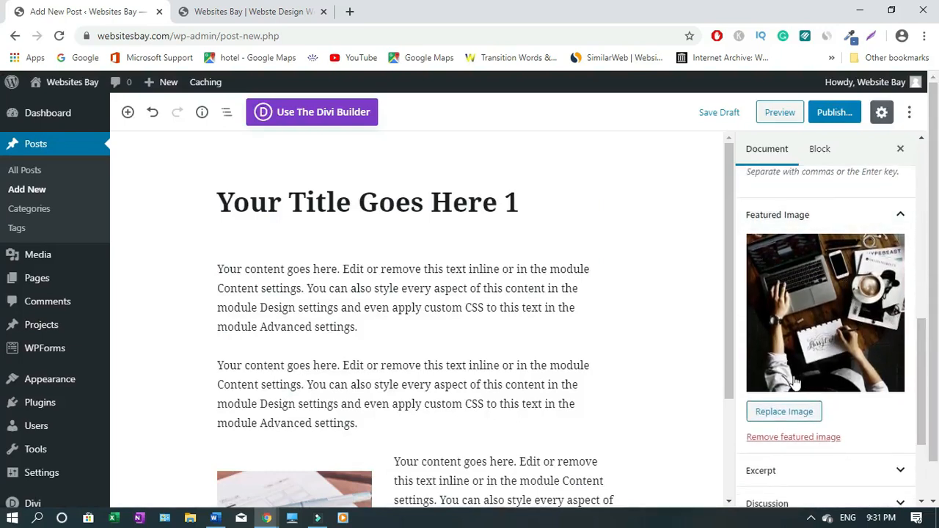
Step: Review the post's optional excerpt field and publish the post
{"action": "left_click_drag", "start_coordinate": [924, 367], "coordinate": [924, 415]}
{"action": "left_click", "coordinate": [901, 325]}
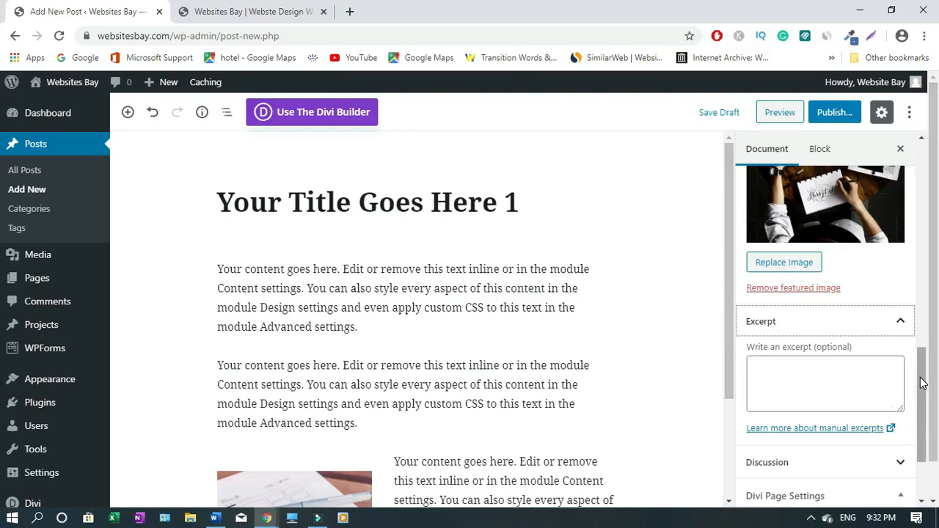
{"action": "left_click_drag", "start_coordinate": [923, 383], "coordinate": [922, 385]}
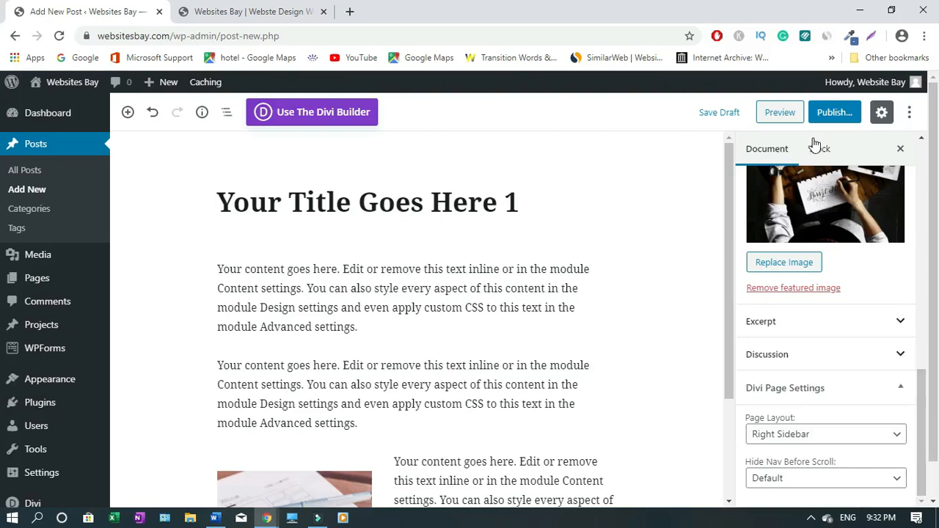
{"action": "left_click", "coordinate": [833, 116]}
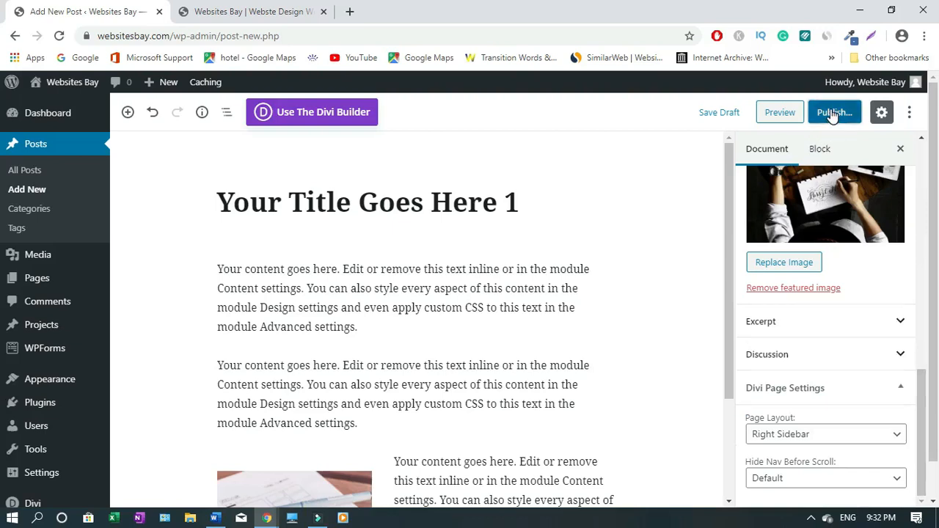
{"action": "left_click", "coordinate": [833, 116]}
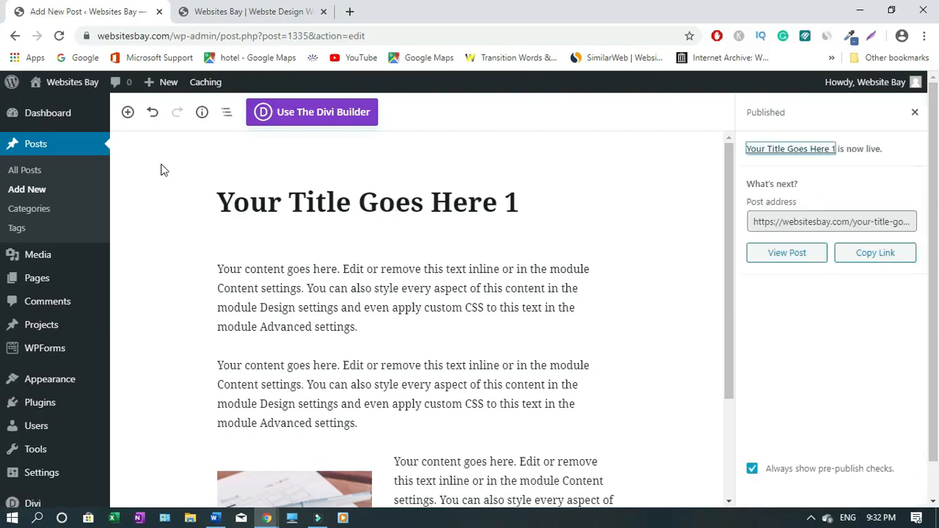
Step: Add a new section with a single-column row and a Blog module below the three blurbs on the home page
{"action": "left_click", "coordinate": [244, 13]}
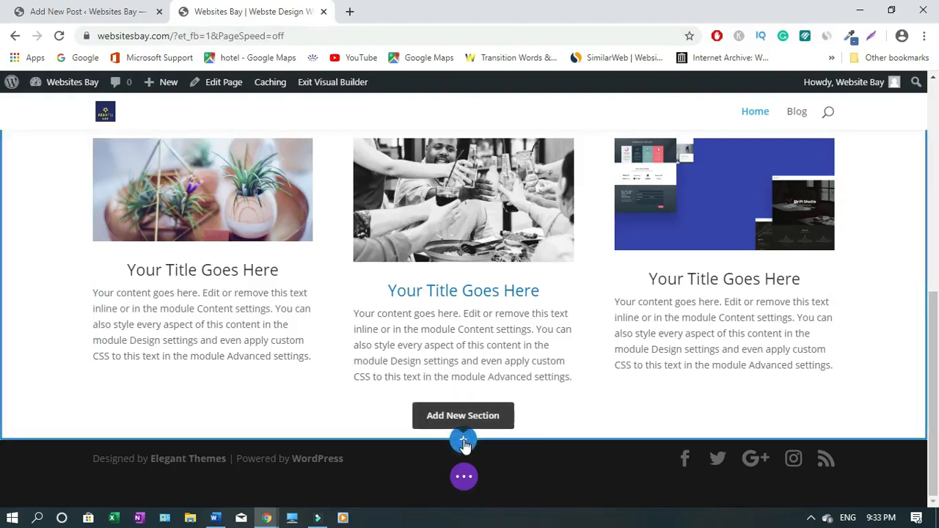
{"action": "left_click", "coordinate": [463, 442]}
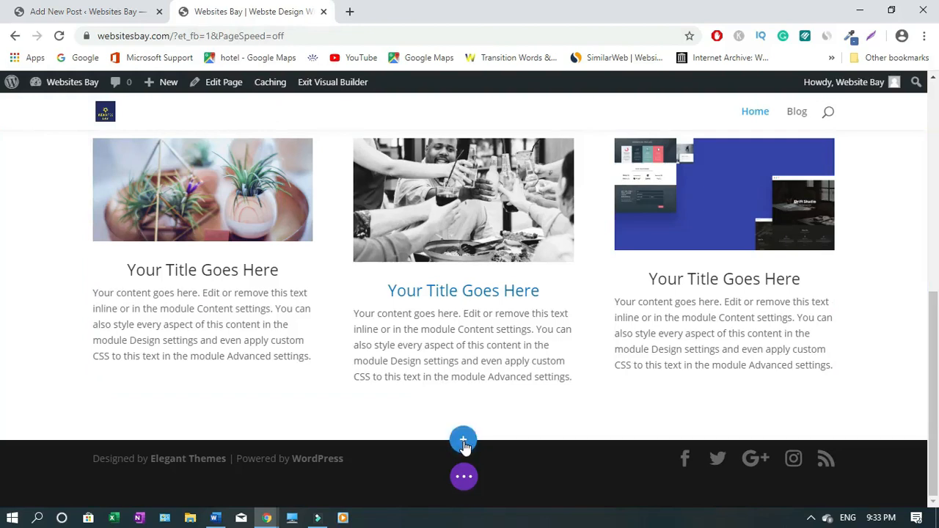
{"action": "left_click", "coordinate": [372, 396]}
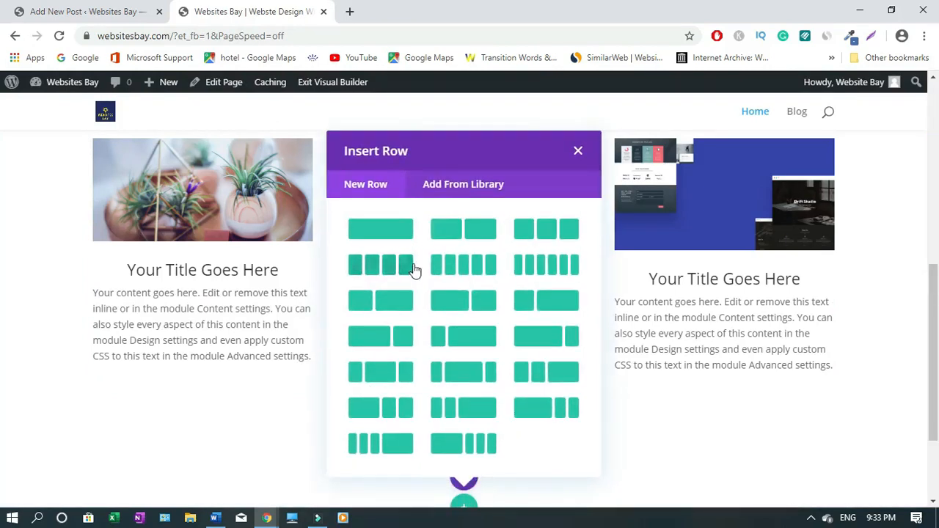
{"action": "left_click", "coordinate": [388, 230]}
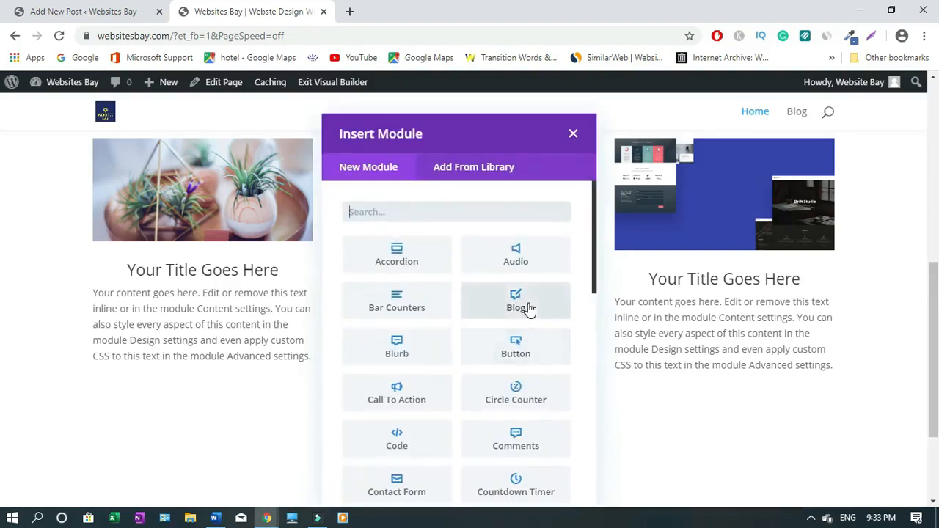
{"action": "left_click", "coordinate": [527, 314]}
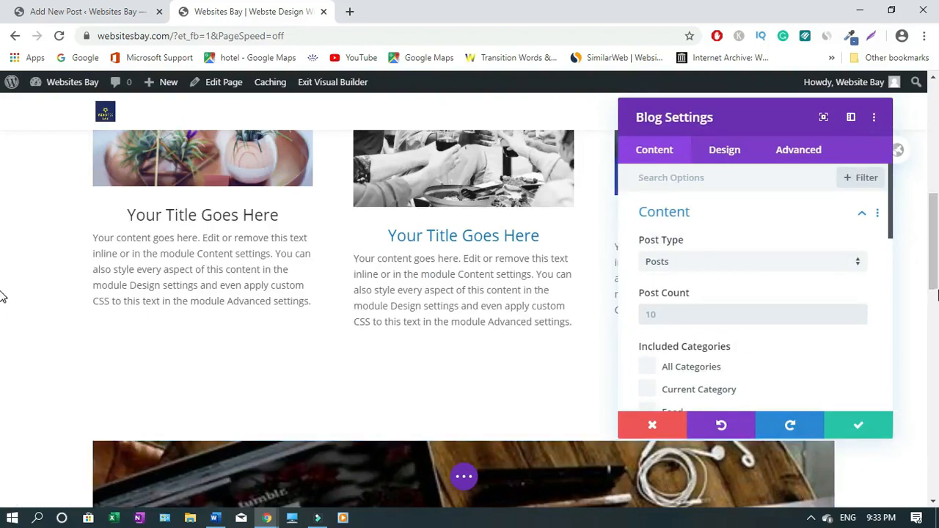
Step: Look over the full-width post preview and set the Blog module's post count to 6
{"action": "left_click_drag", "start_coordinate": [937, 259], "coordinate": [936, 445]}
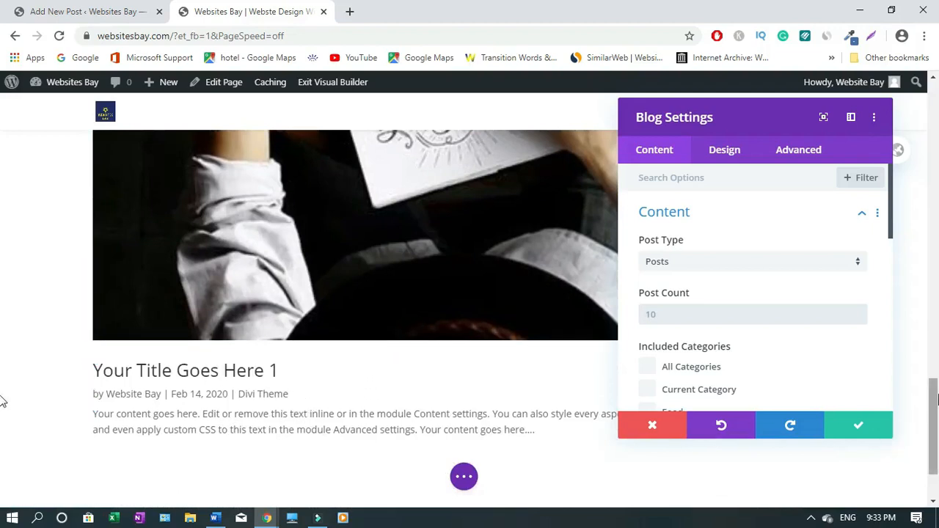
{"action": "left_click_drag", "start_coordinate": [936, 410], "coordinate": [933, 282]}
{"action": "left_click", "coordinate": [828, 311]}
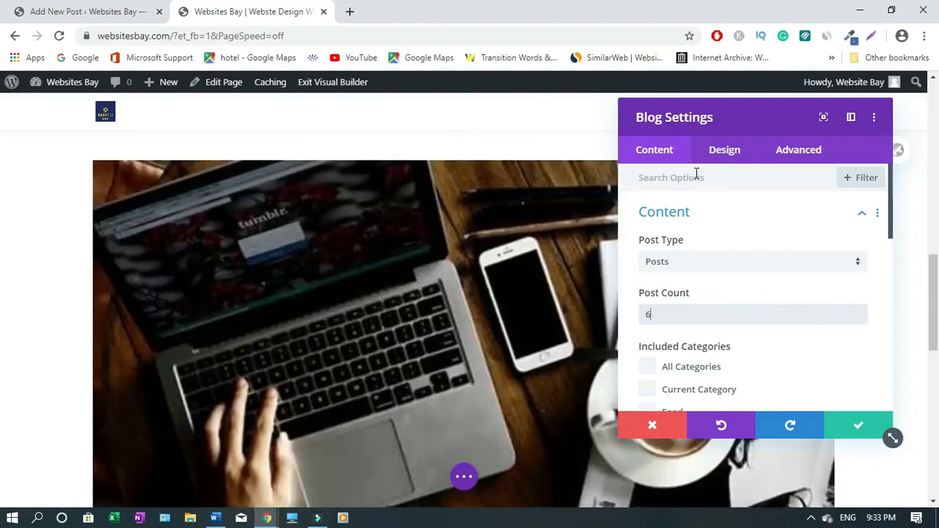
Step: Change the Blog module's layout to Grid and save the module settings
{"action": "left_click", "coordinate": [725, 154]}
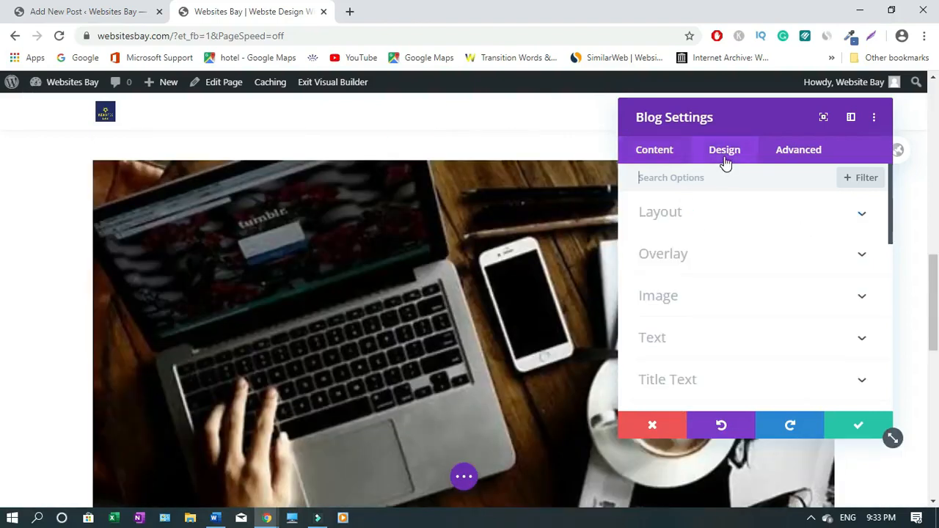
{"action": "left_click", "coordinate": [858, 218]}
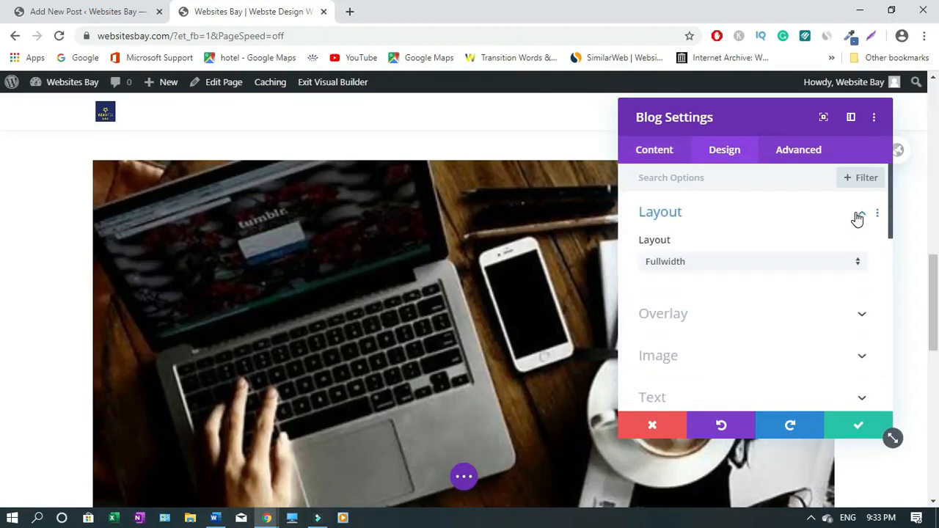
{"action": "left_click", "coordinate": [859, 265]}
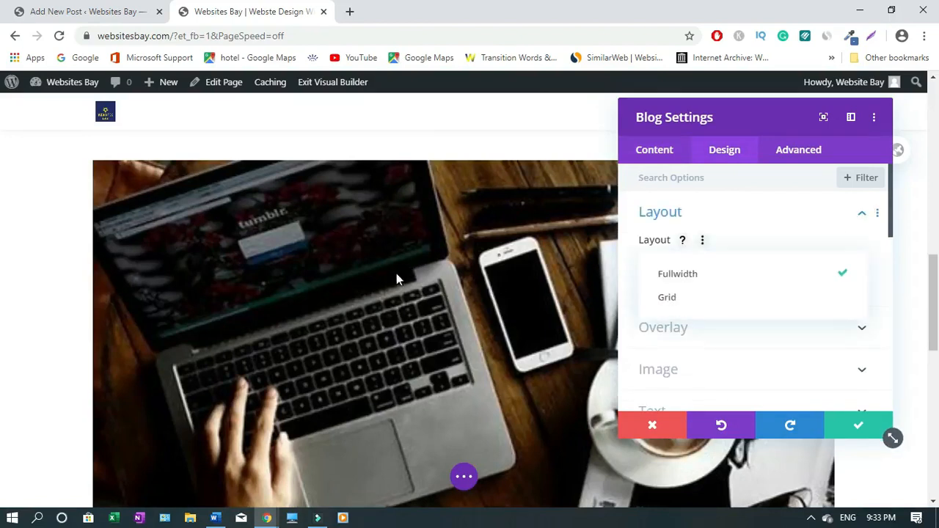
{"action": "left_click", "coordinate": [685, 298]}
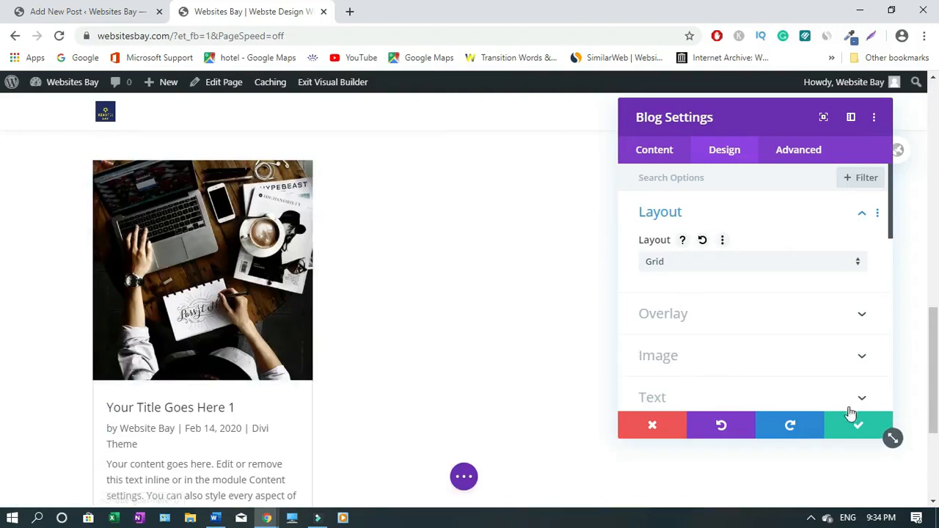
{"action": "left_click", "coordinate": [873, 428]}
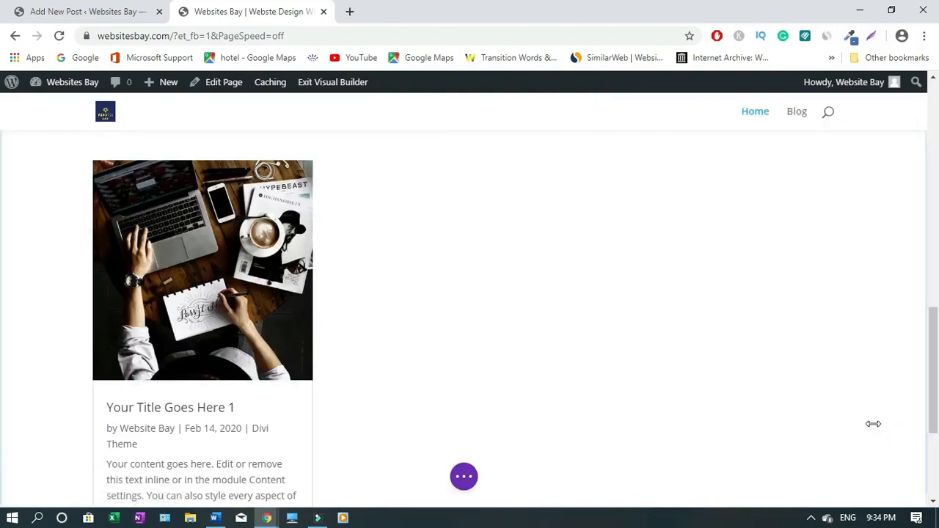
{"action": "left_click_drag", "start_coordinate": [935, 357], "coordinate": [934, 189]}
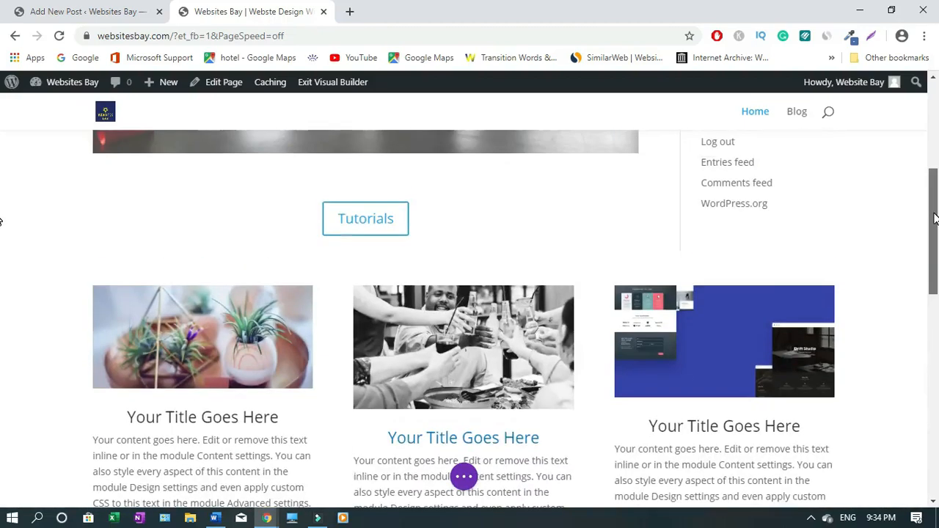
Step: Create a new post titled "Your Title Goes Here 2", copying the heading text from the Word document
{"action": "left_click", "coordinate": [52, 16]}
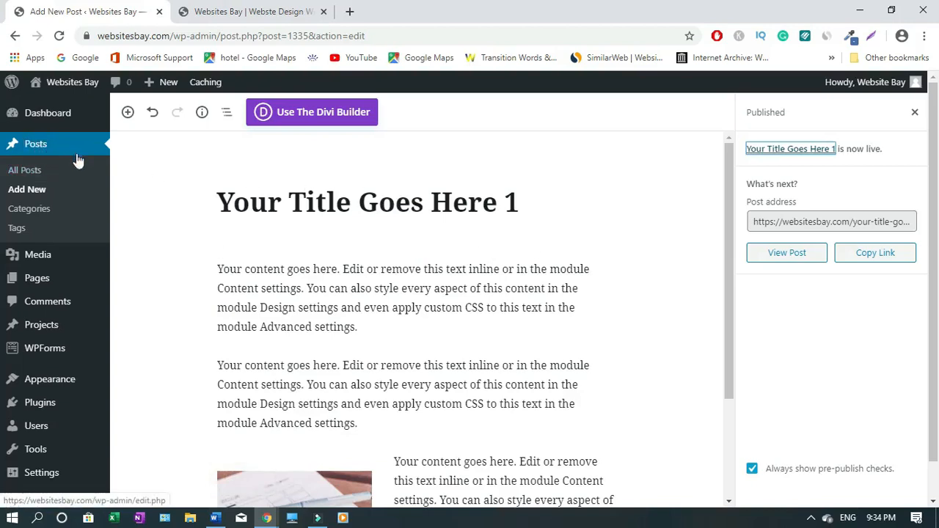
{"action": "left_click", "coordinate": [28, 192]}
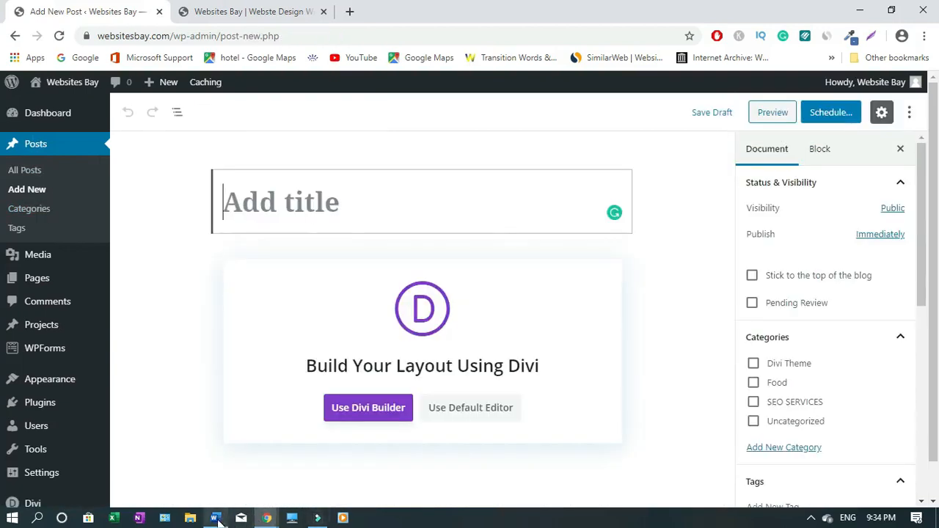
{"action": "left_click", "coordinate": [216, 519]}
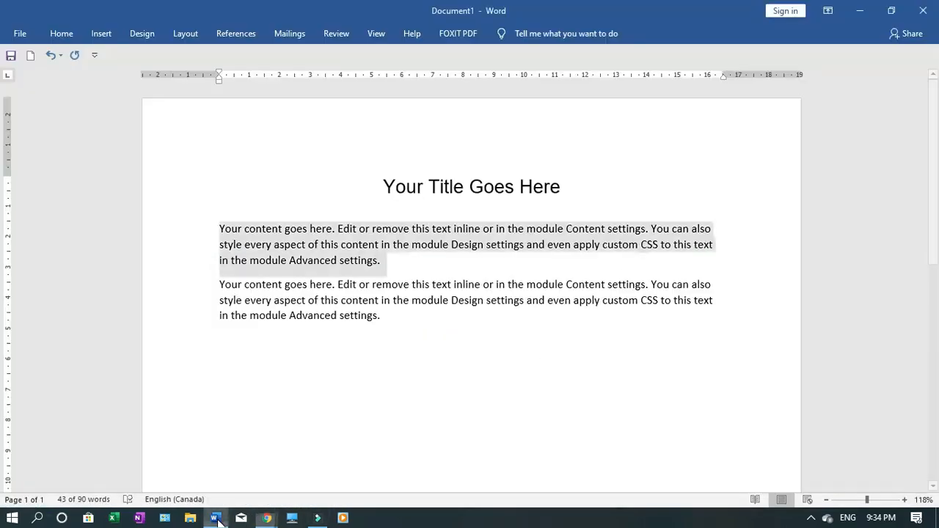
{"action": "triple_click", "coordinate": [477, 188]}
{"action": "key", "text": "ctrl+c"}
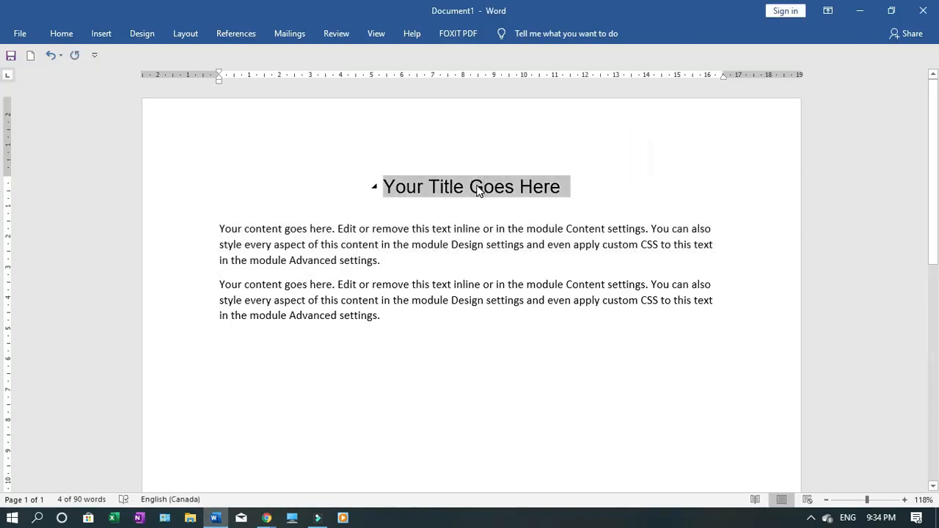
{"action": "mouse_move", "coordinate": [269, 520]}
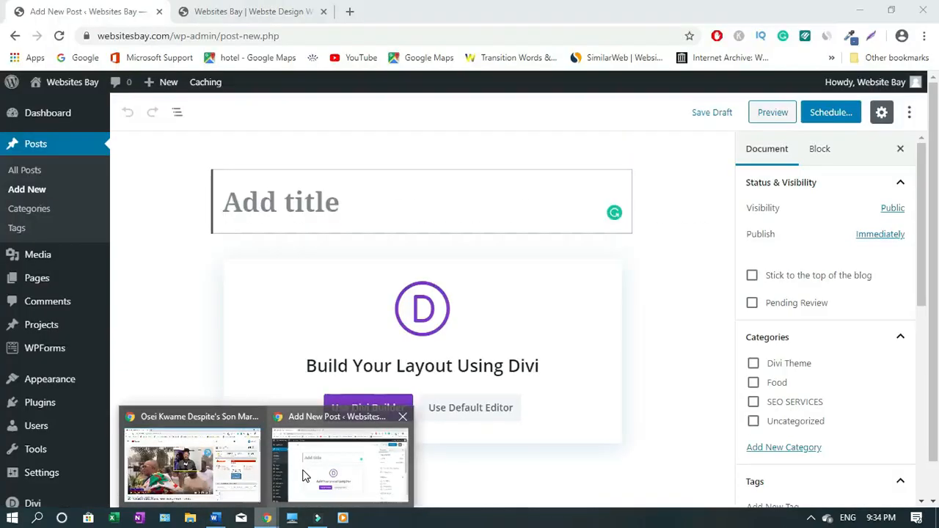
{"action": "left_click", "coordinate": [306, 476]}
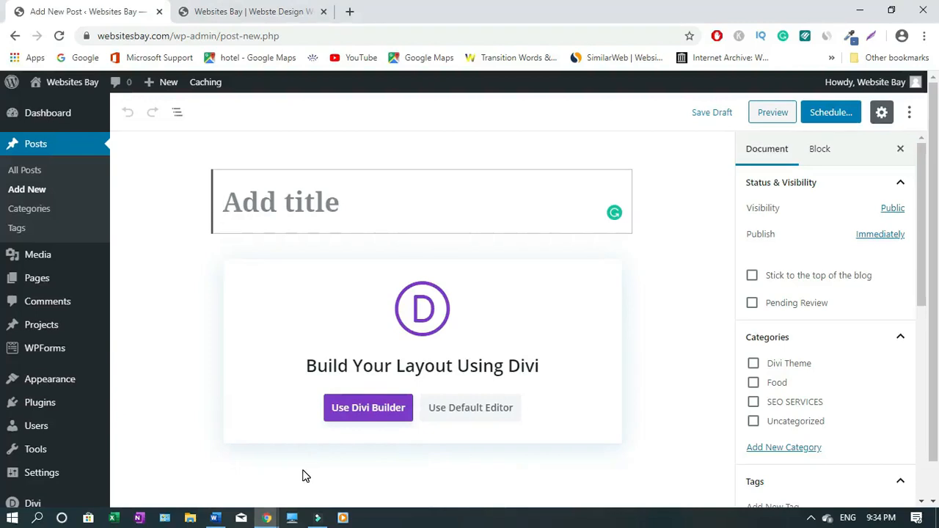
{"action": "key", "text": "ctrl+v"}
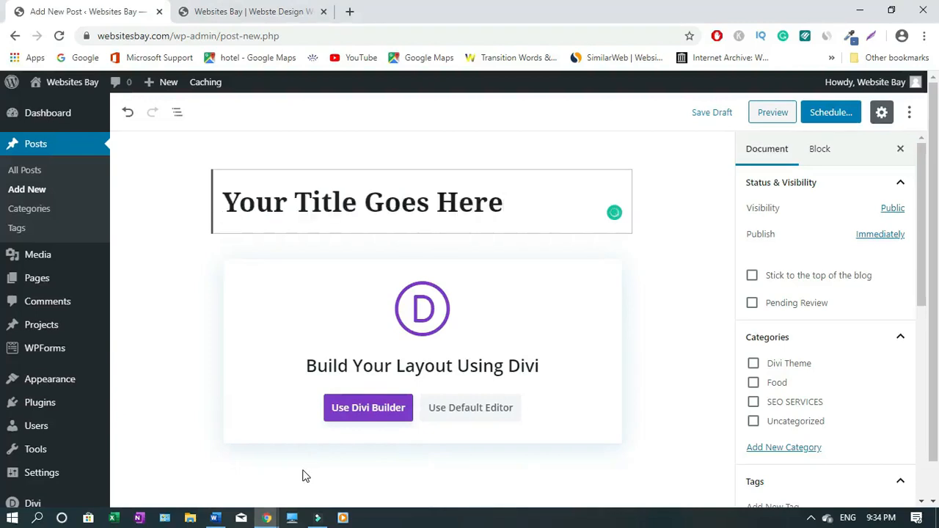
{"action": "type", "text": "2"}
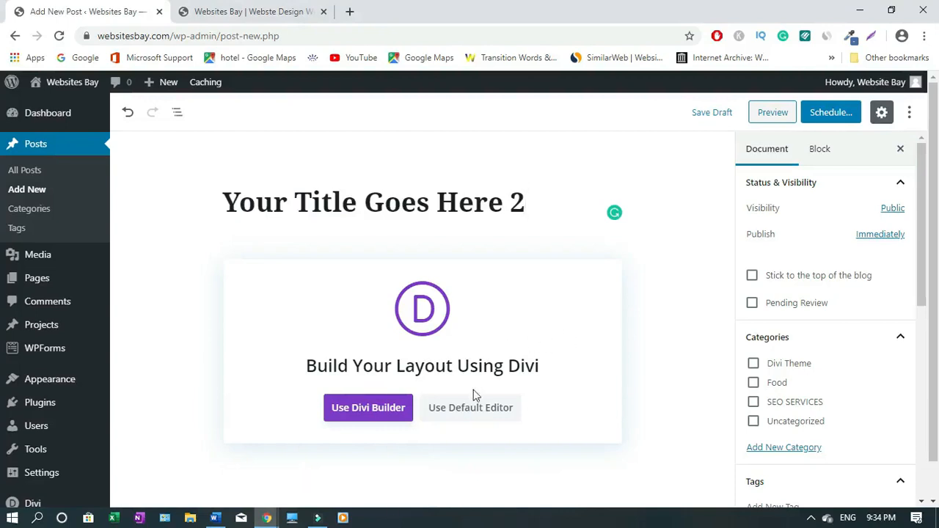
Step: Choose the default editor for the post, and copy the first body paragraph from the Word document
{"action": "left_click", "coordinate": [462, 413]}
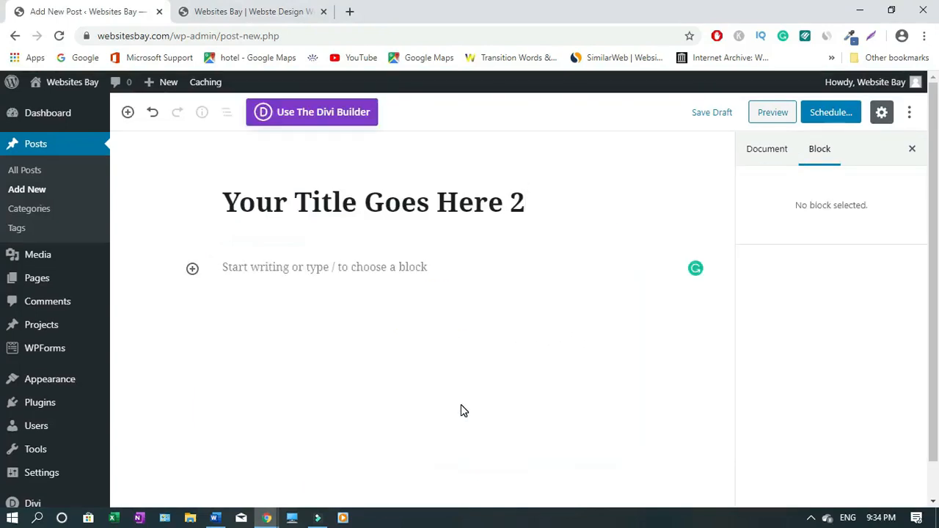
{"action": "left_click", "coordinate": [217, 517]}
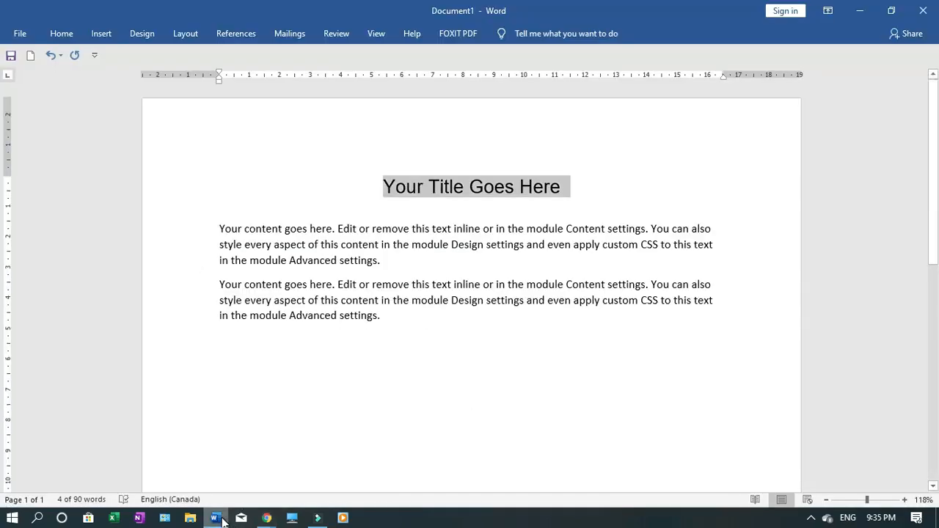
{"action": "left_click", "coordinate": [380, 232]}
{"action": "double_click", "coordinate": [380, 232]}
{"action": "left_click", "coordinate": [379, 231]}
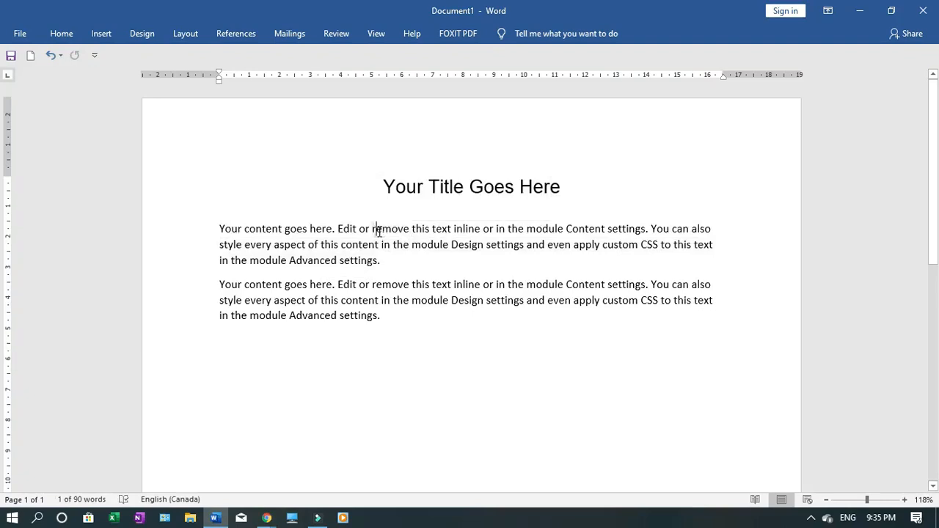
{"action": "triple_click", "coordinate": [378, 231]}
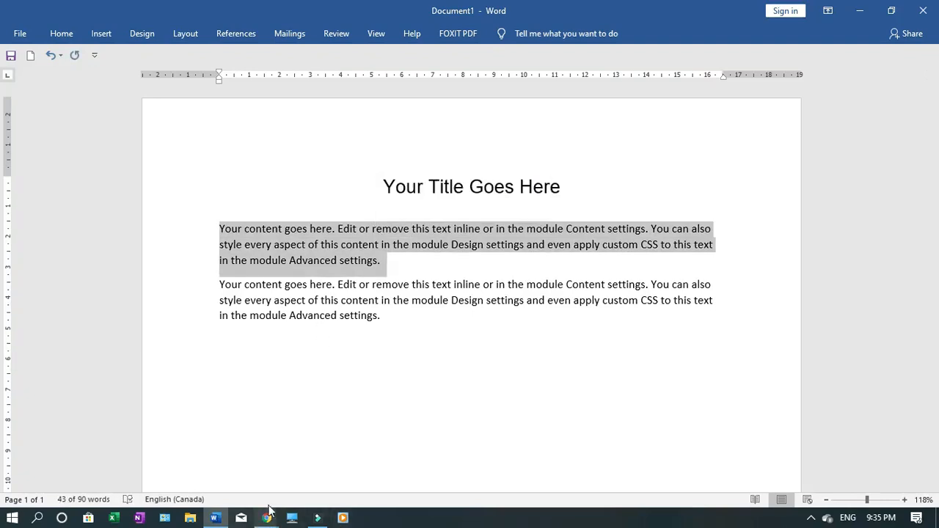
{"action": "right_click", "coordinate": [347, 243]}
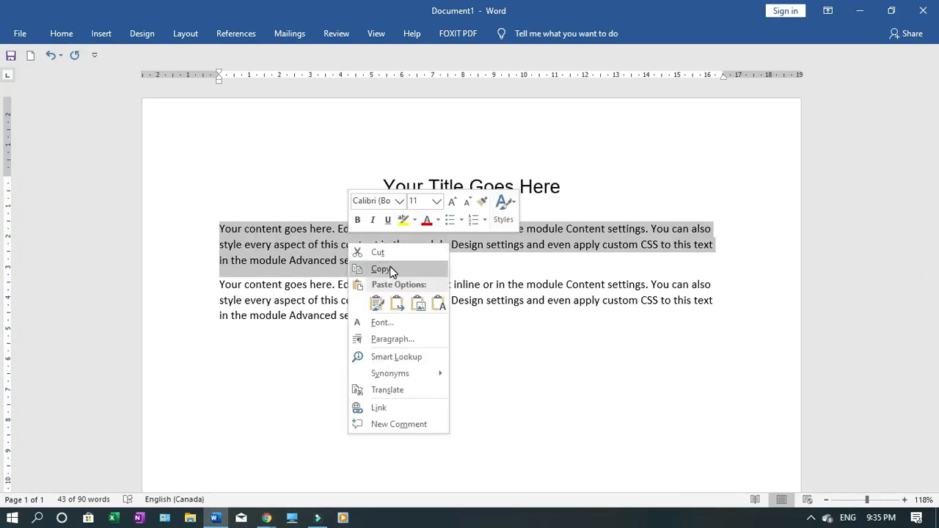
{"action": "left_click", "coordinate": [391, 269]}
{"action": "mouse_move", "coordinate": [262, 521]}
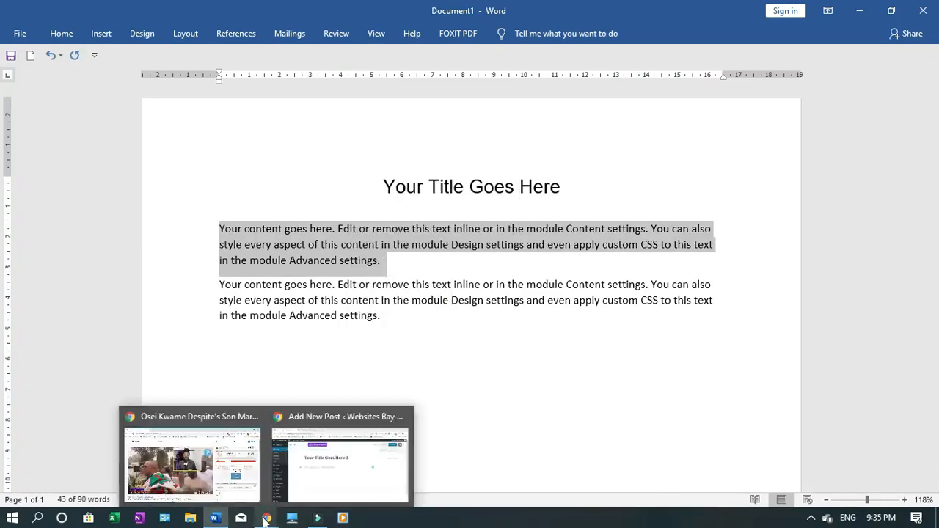
{"action": "left_click", "coordinate": [323, 481]}
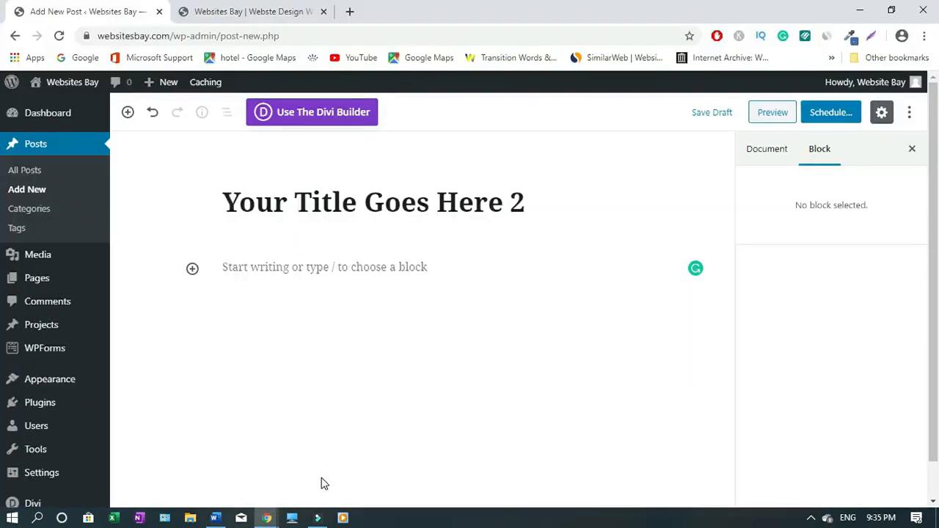
Step: Fill the post body with the copied paragraph three times, each as its own paragraph block
{"action": "left_click", "coordinate": [355, 262]}
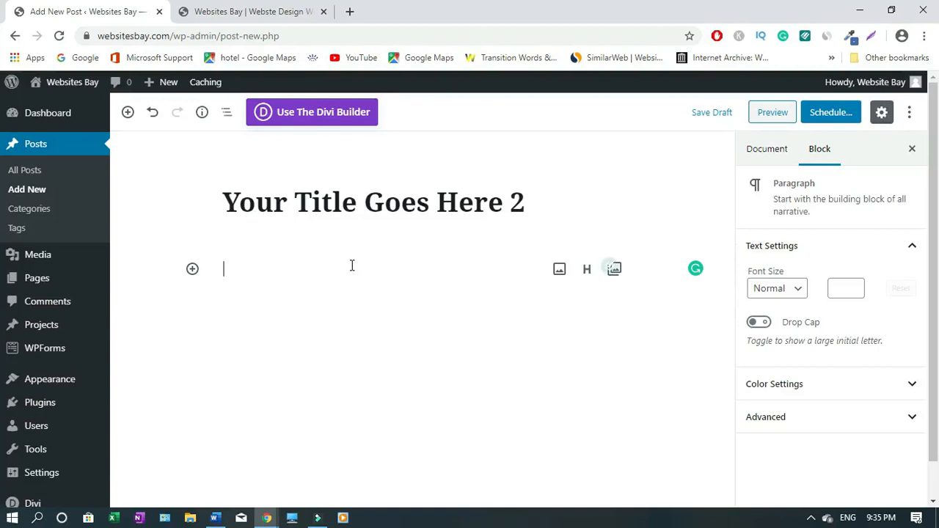
{"action": "key", "text": "ctrl+v"}
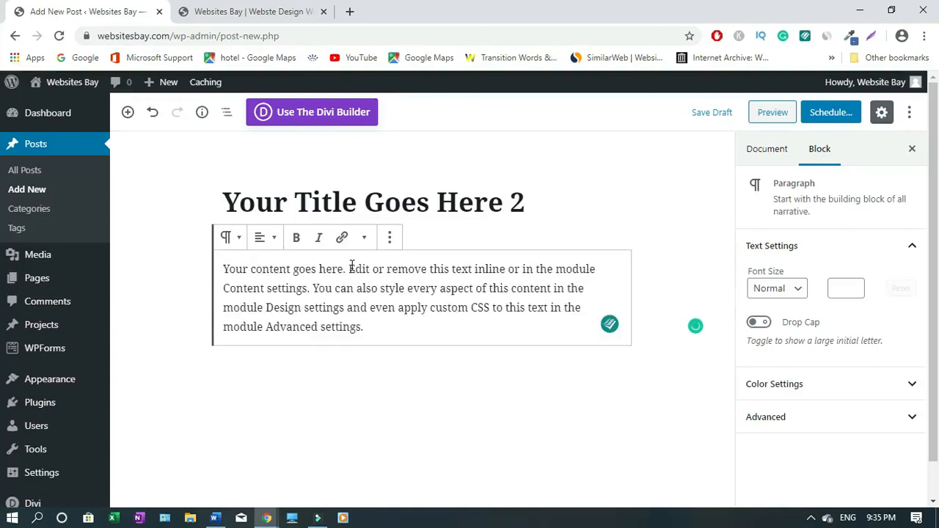
{"action": "key", "text": "Return"}
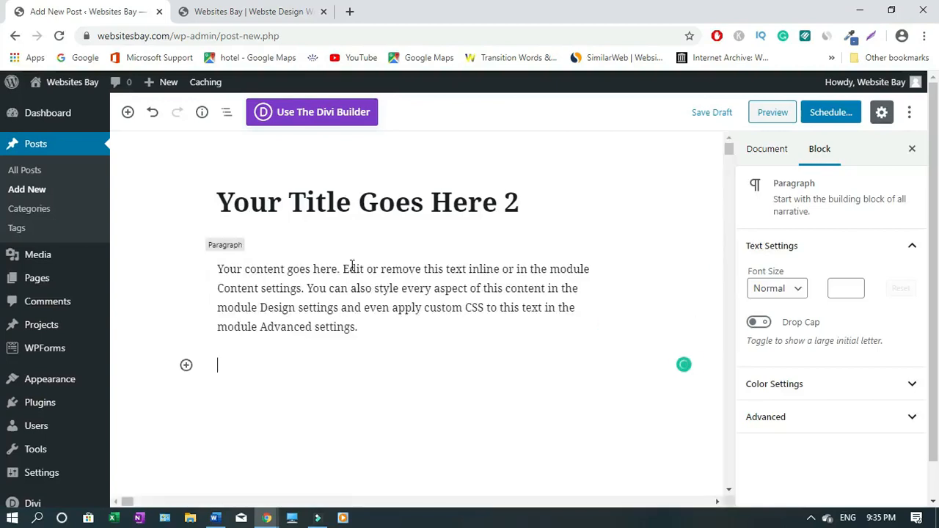
{"action": "key", "text": "ctrl+v"}
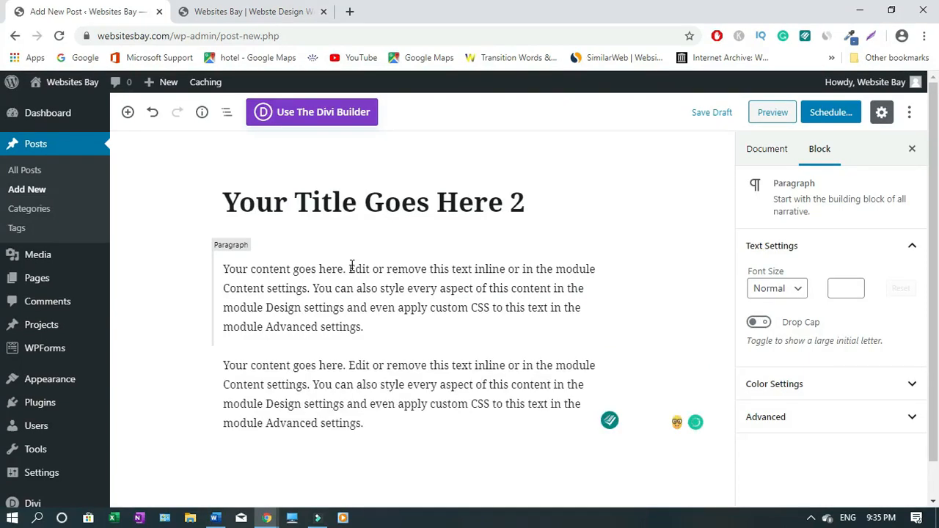
{"action": "key", "text": "Return"}
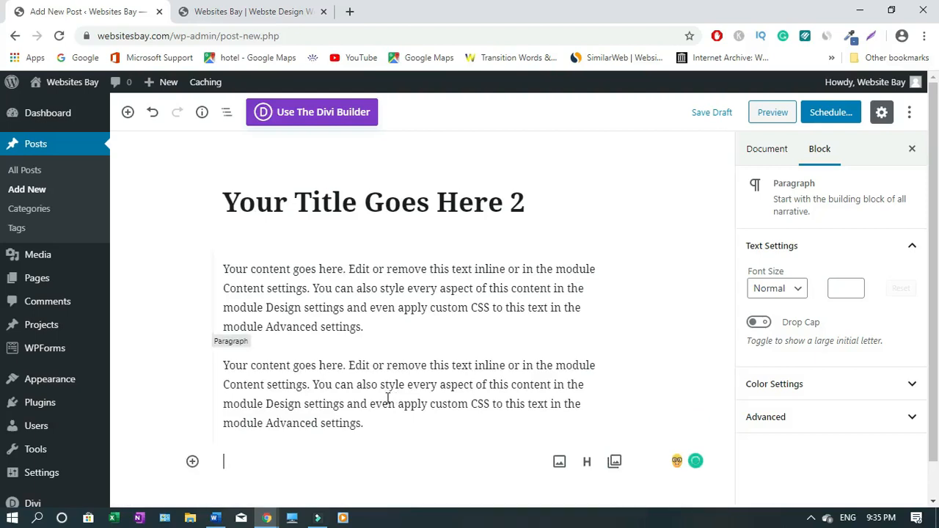
{"action": "key", "text": "ctrl+v"}
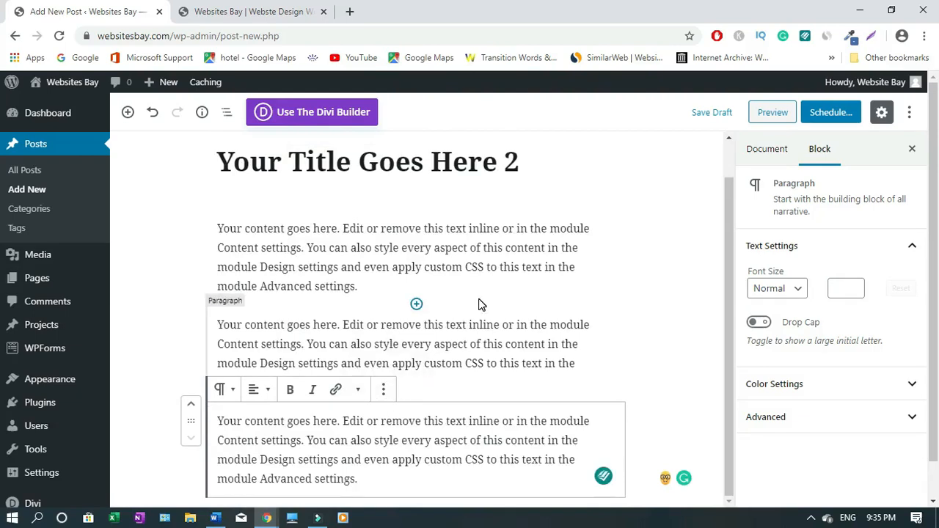
Step: Insert an image block between the first and second paragraphs using plant-nursery-24.jpg from the media library
{"action": "left_click", "coordinate": [416, 306]}
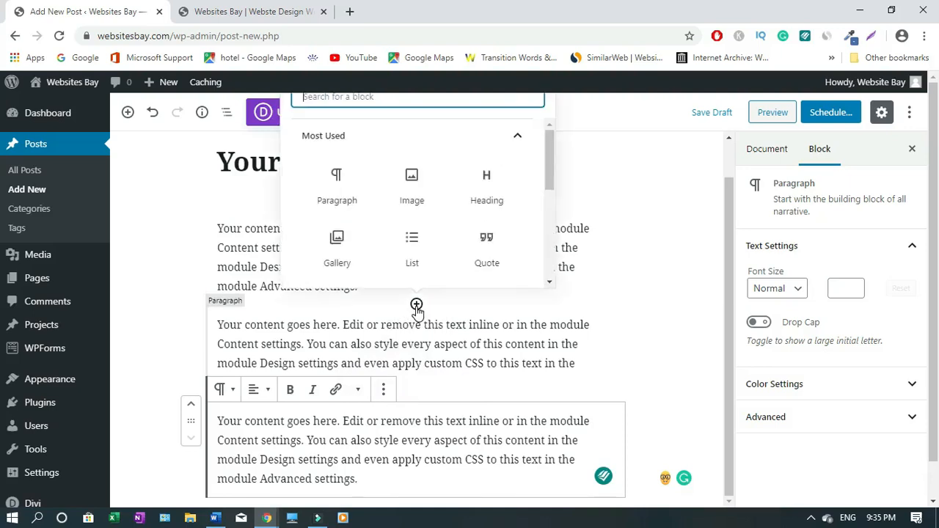
{"action": "left_click", "coordinate": [412, 183]}
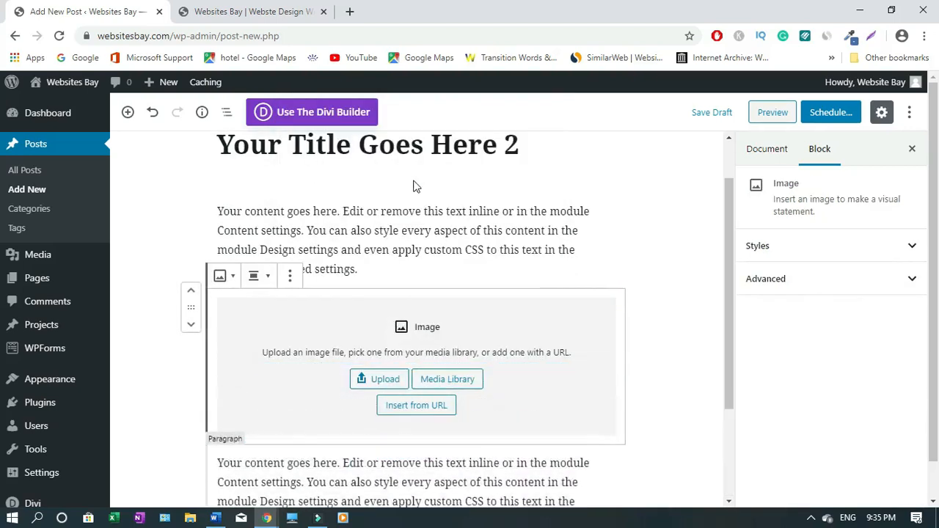
{"action": "left_click", "coordinate": [445, 384]}
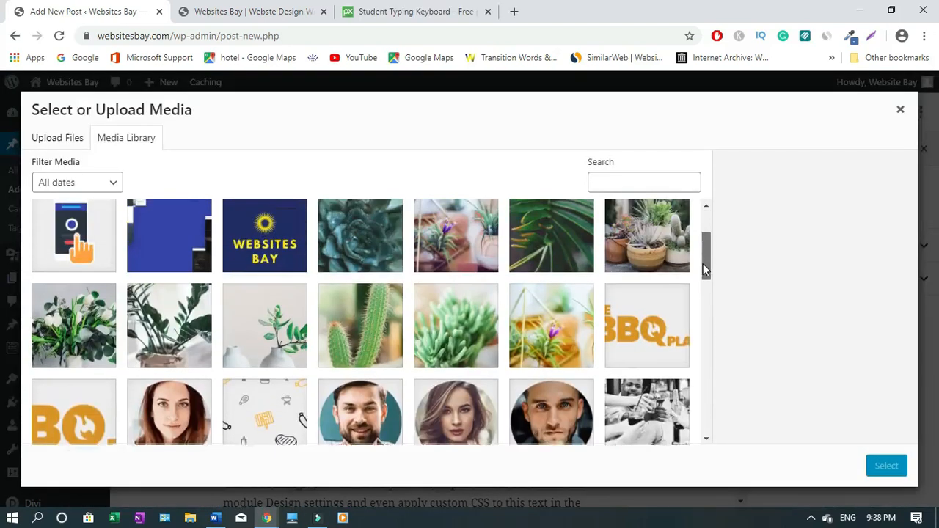
{"action": "left_click_drag", "start_coordinate": [703, 263], "coordinate": [703, 256]}
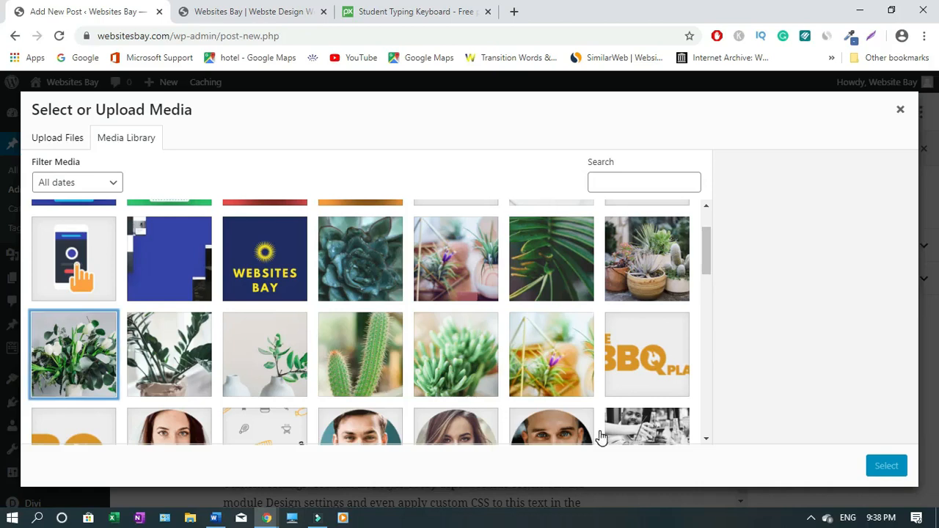
{"action": "scroll", "coordinate": [867, 439], "scroll_direction": "down", "scroll_amount": 1}
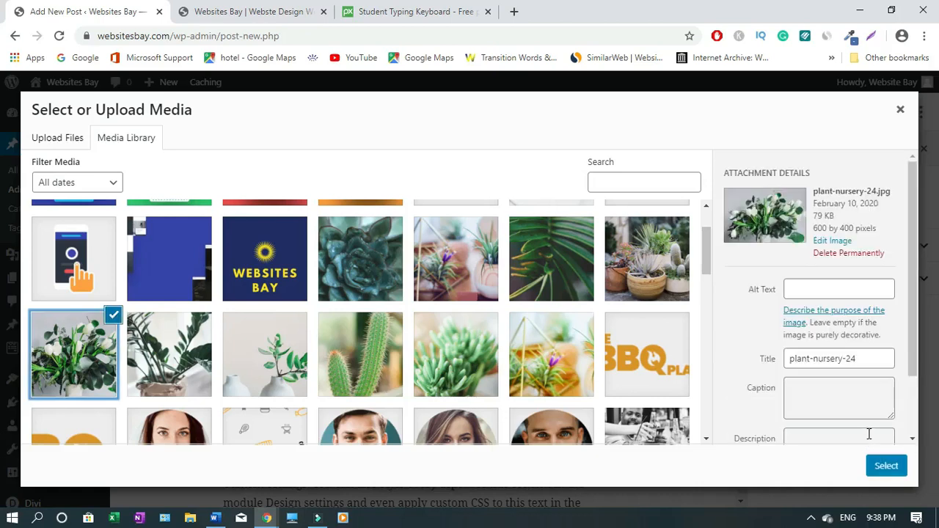
{"action": "left_click", "coordinate": [886, 467]}
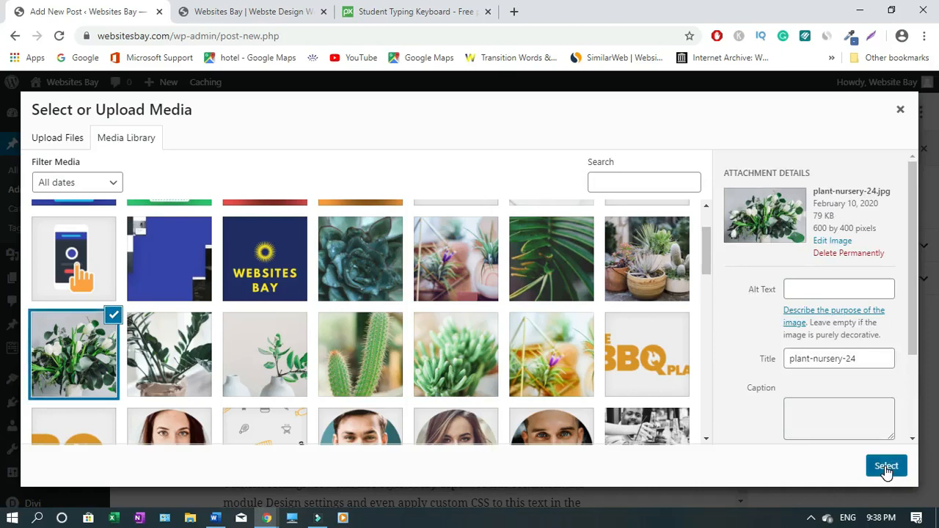
{"action": "left_click", "coordinate": [887, 467]}
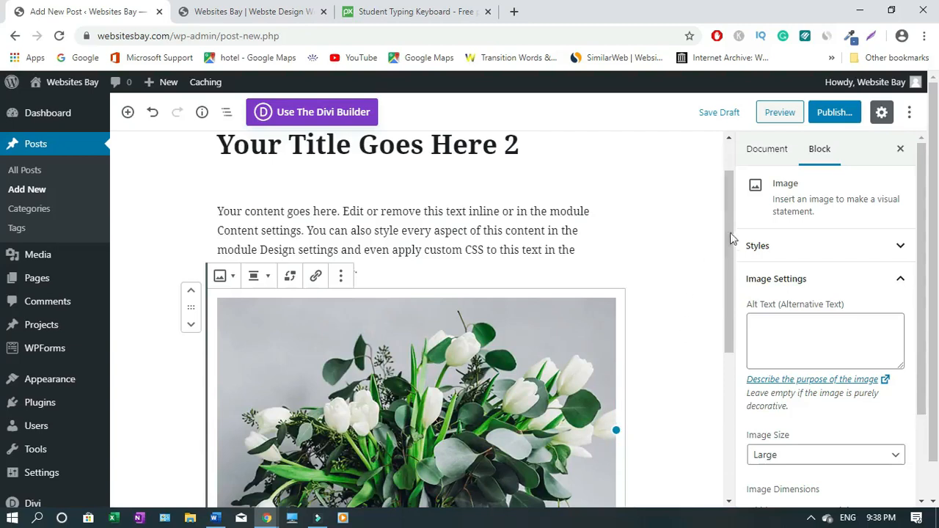
{"action": "left_click_drag", "start_coordinate": [729, 219], "coordinate": [725, 289]}
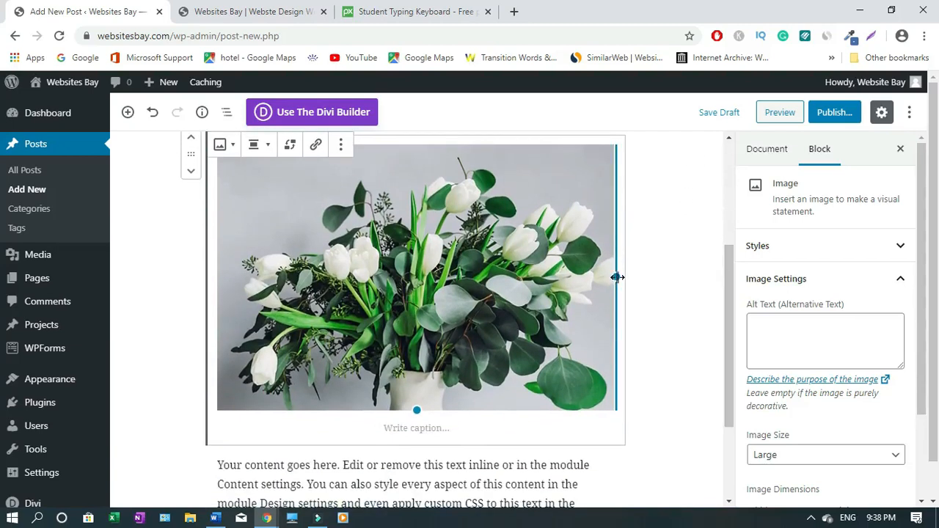
{"action": "left_click", "coordinate": [687, 294]}
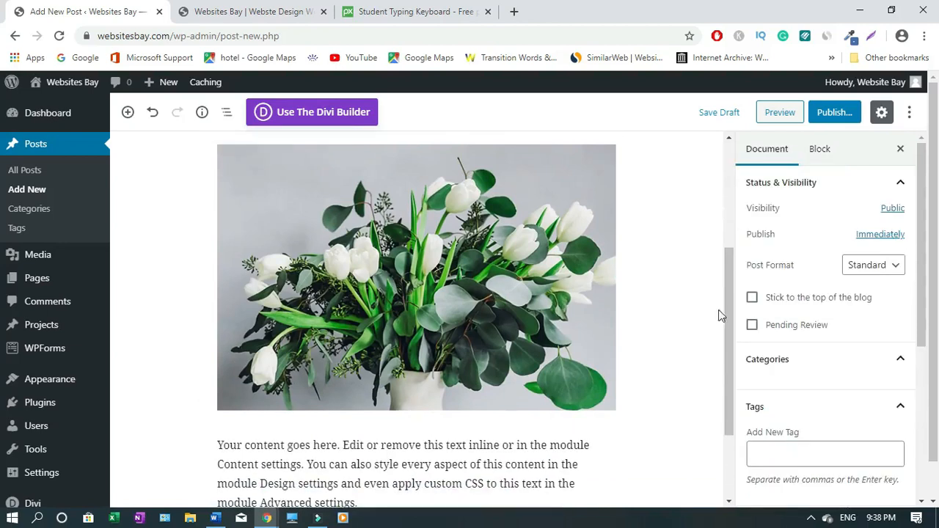
Step: Assign the post to the Divi Theme category and add the existing tag "divi"
{"action": "mouse_move", "coordinate": [727, 337]}
{"action": "left_mouse_down"}
{"action": "mouse_move", "coordinate": [722, 262]}
{"action": "mouse_move", "coordinate": [737, 339]}
{"action": "mouse_move", "coordinate": [736, 325]}
{"action": "left_mouse_up"}
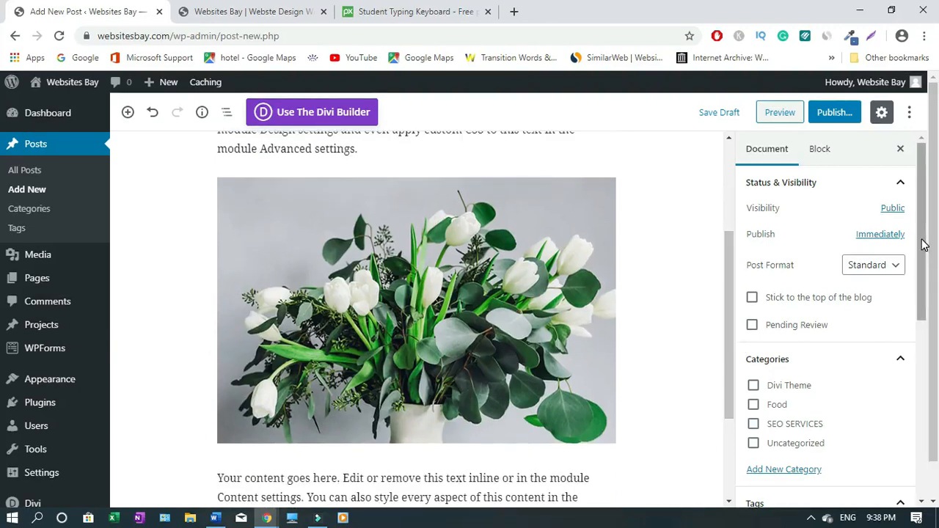
{"action": "left_click_drag", "start_coordinate": [923, 245], "coordinate": [933, 292]}
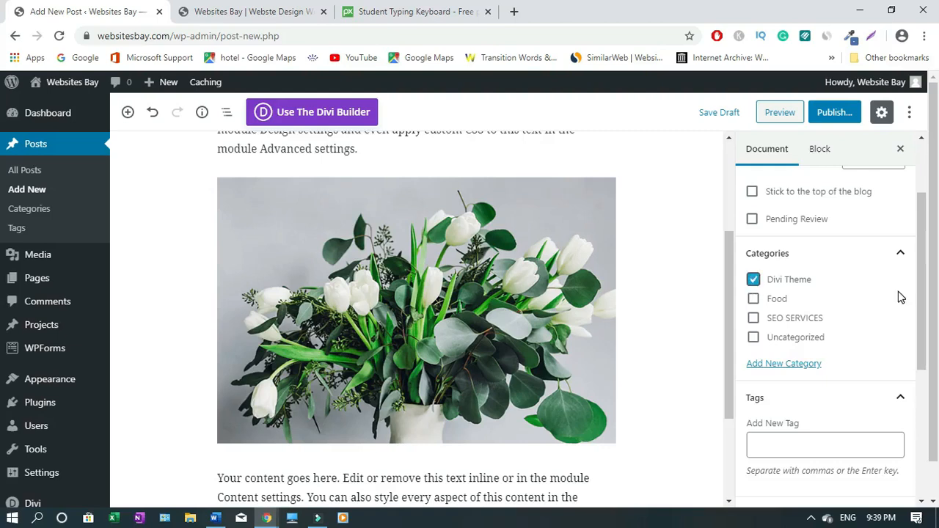
{"action": "left_click_drag", "start_coordinate": [926, 284], "coordinate": [925, 345]}
{"action": "left_click", "coordinate": [789, 317]}
{"action": "type", "text": "di"}
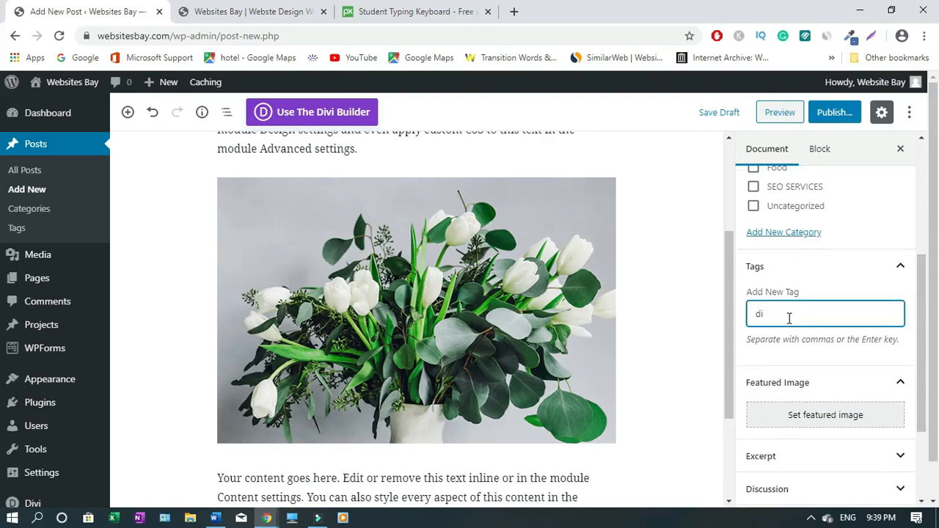
{"action": "type", "text": "vi"}
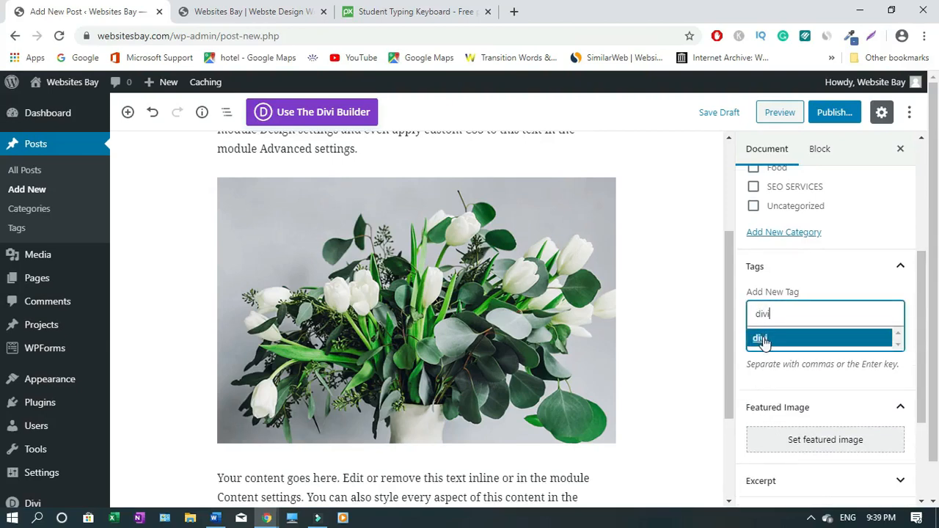
{"action": "left_click", "coordinate": [762, 339]}
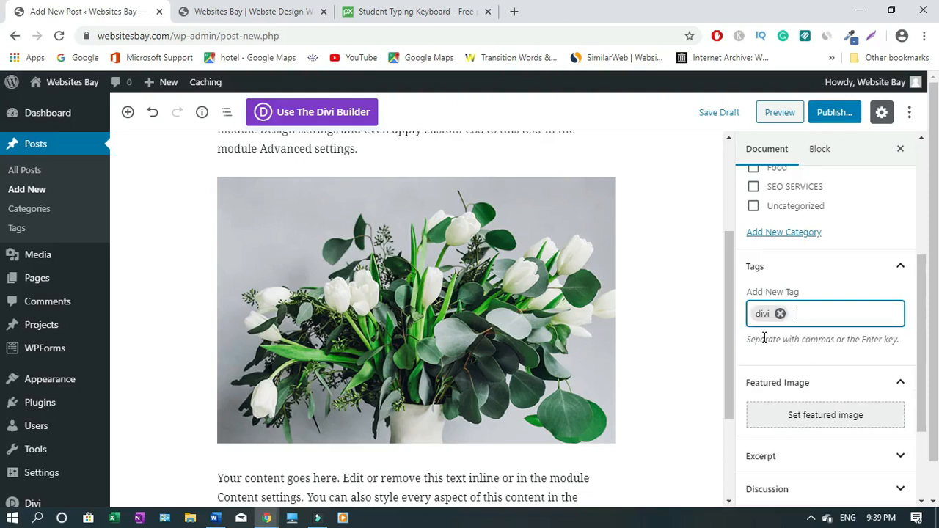
Step: Add the existing tag "web design" to the post and set plant-nursery-27.jpg as its featured image
{"action": "type", "text": "web"}
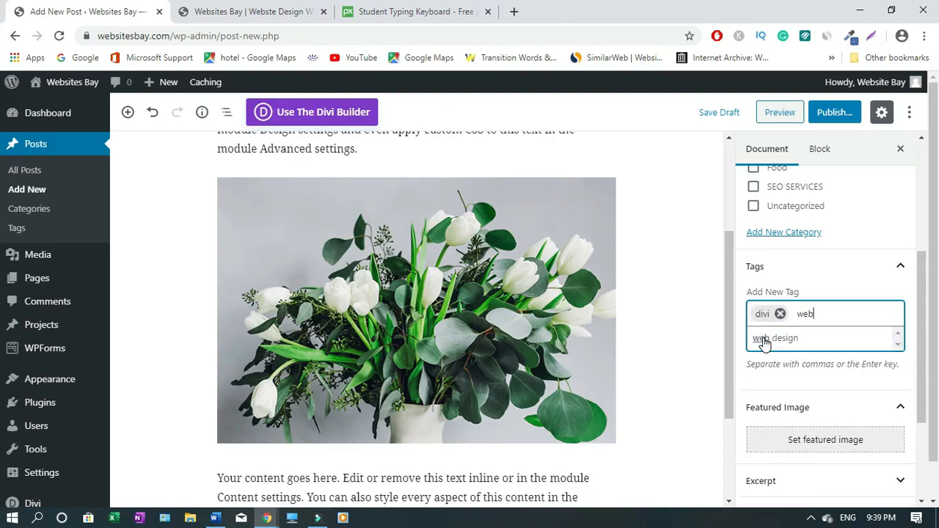
{"action": "left_click", "coordinate": [770, 339]}
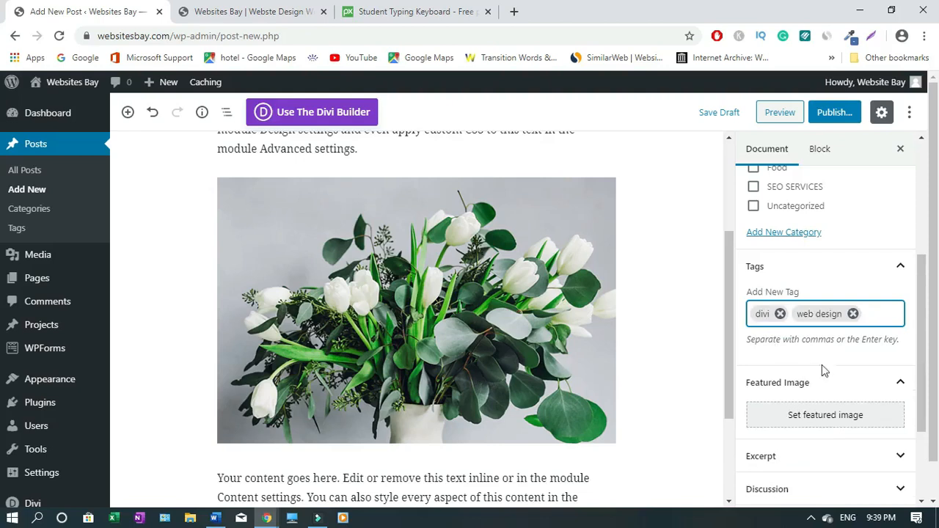
{"action": "left_click", "coordinate": [820, 421]}
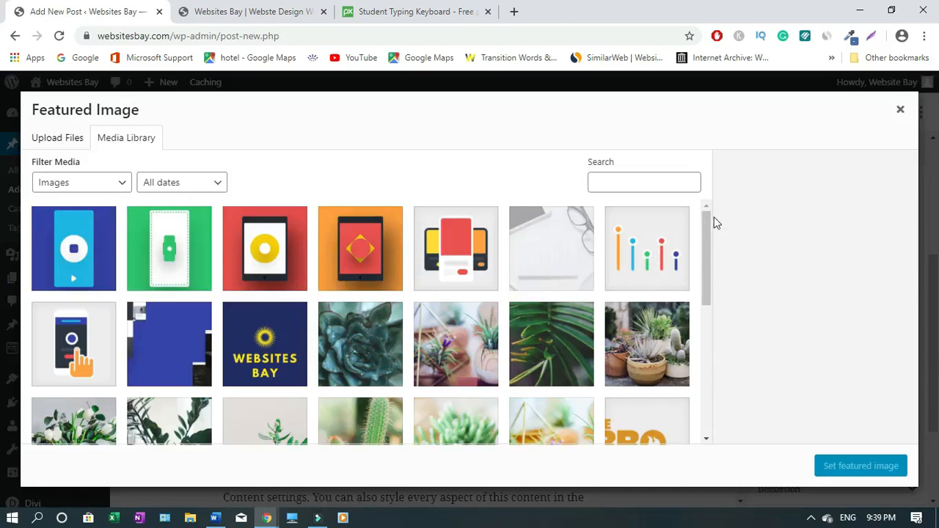
{"action": "left_click_drag", "start_coordinate": [707, 221], "coordinate": [707, 249]}
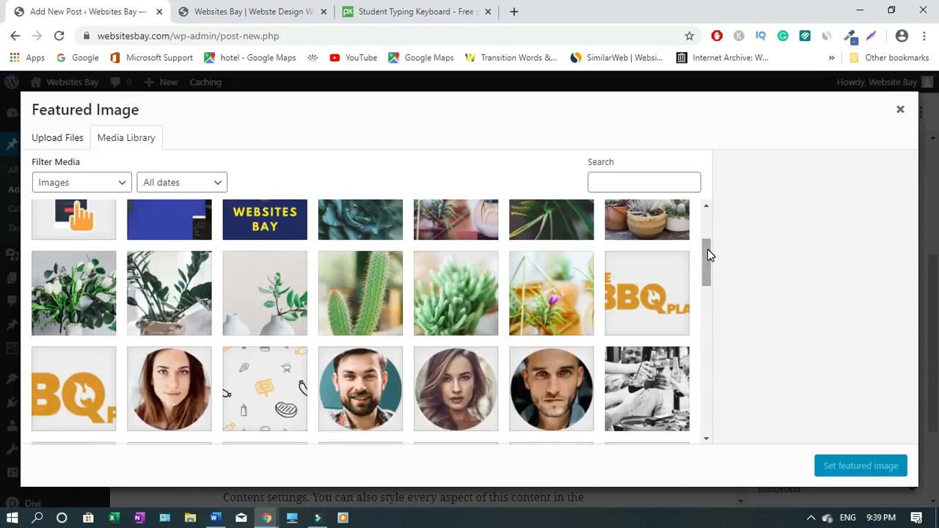
{"action": "left_click", "coordinate": [259, 304]}
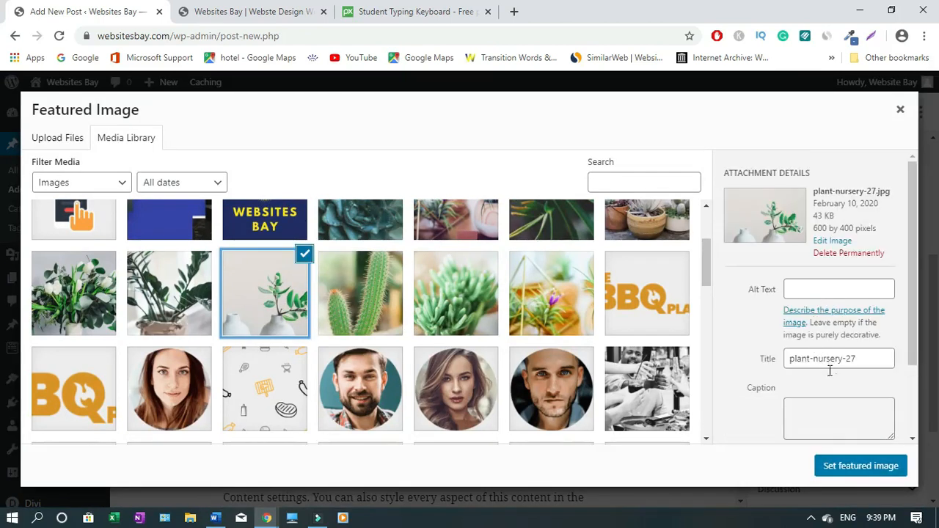
{"action": "left_click", "coordinate": [857, 468]}
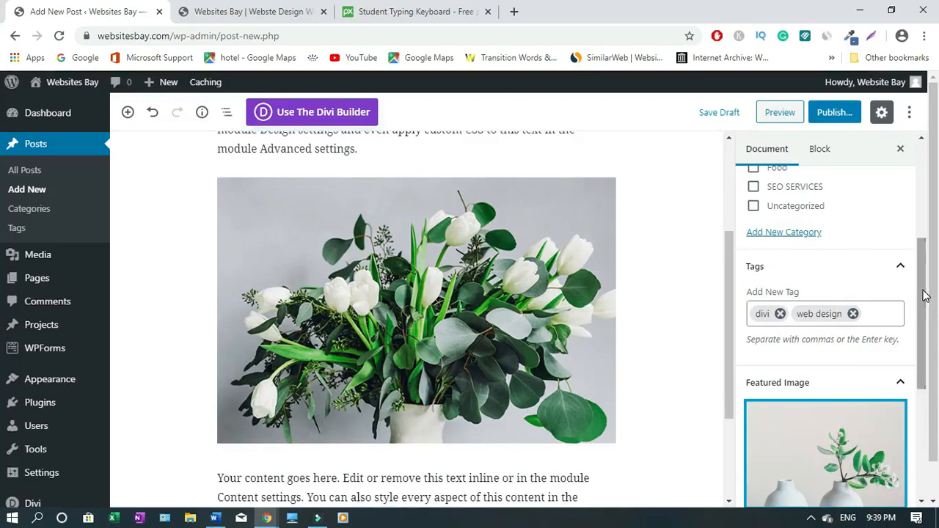
Step: Publish the new post, keeping the Right Sidebar page layout
{"action": "scroll", "coordinate": [926, 296], "scroll_direction": "down", "scroll_amount": 5}
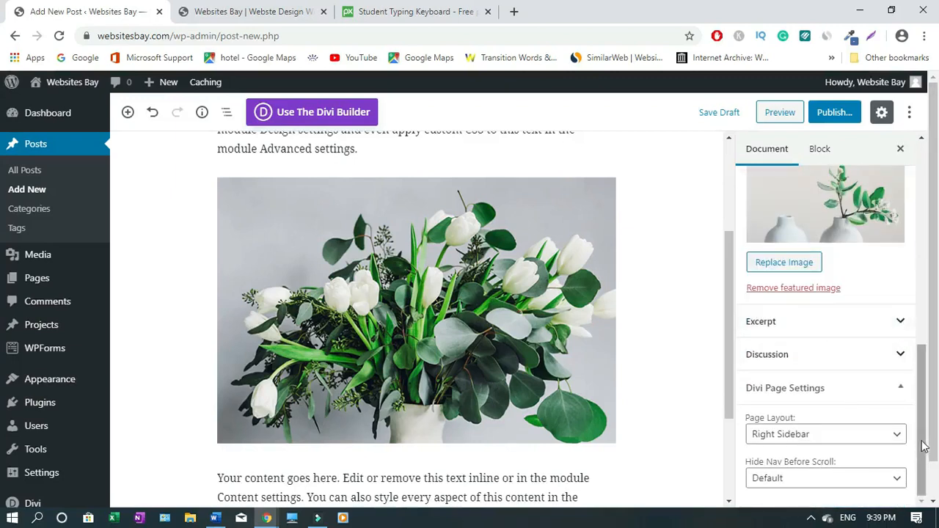
{"action": "left_click", "coordinate": [834, 114]}
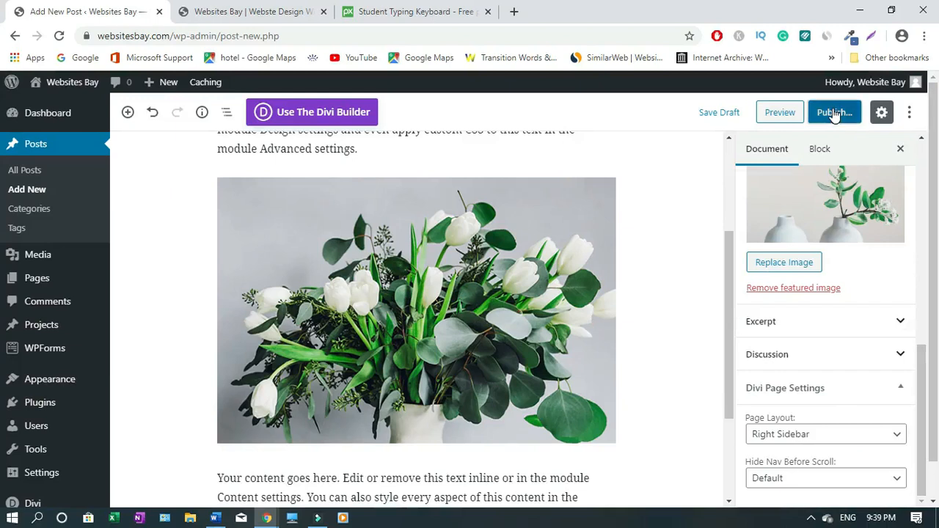
{"action": "left_click", "coordinate": [834, 114]}
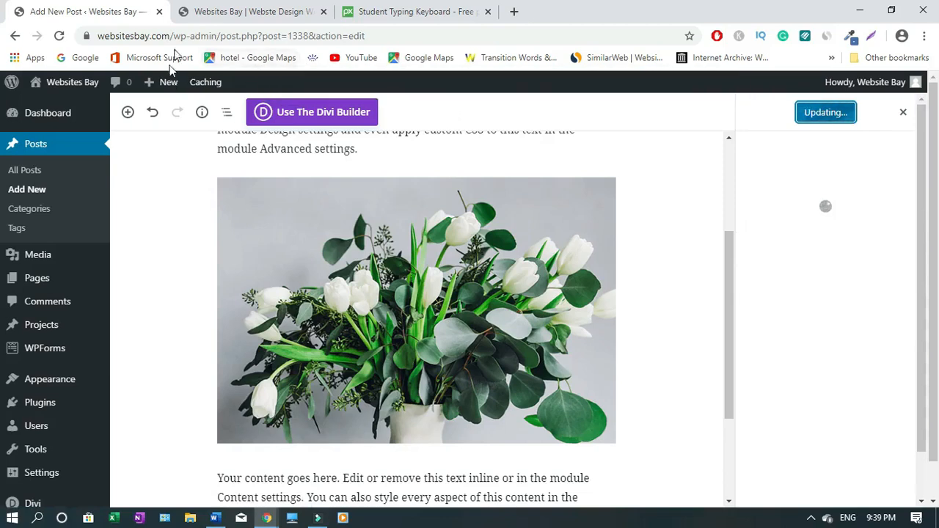
Step: Reload the home page in the visual builder with its browser backup restored, and examine the post cards in the blog grid
{"action": "left_click", "coordinate": [226, 12]}
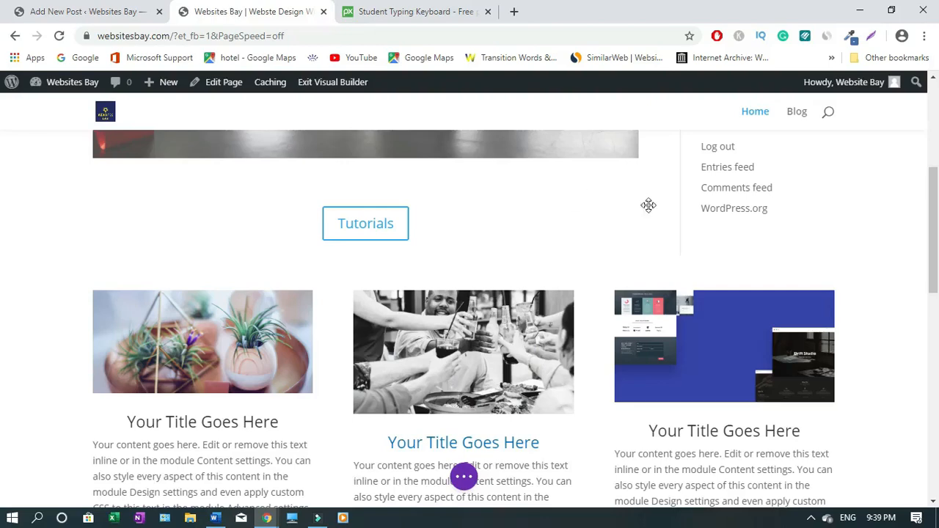
{"action": "scroll", "coordinate": [934, 503], "scroll_direction": "down", "scroll_amount": 10}
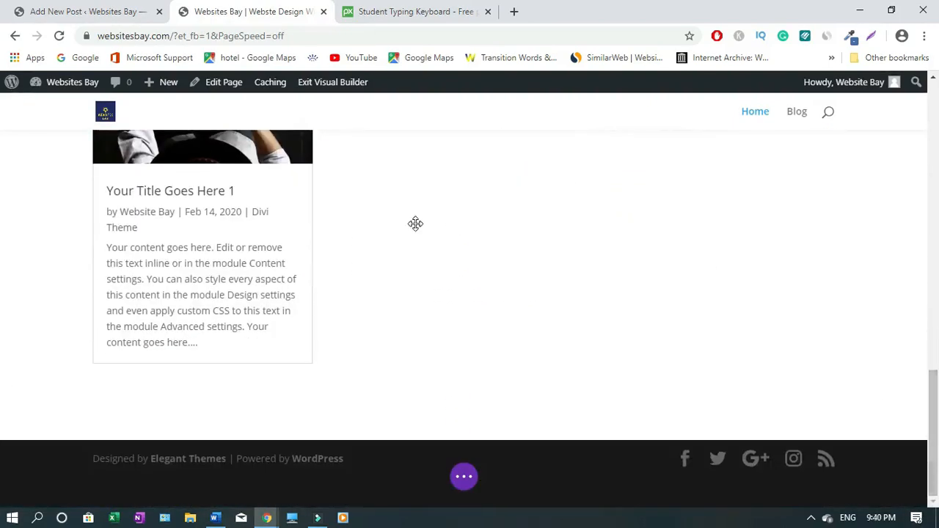
{"action": "left_click", "coordinate": [59, 37]}
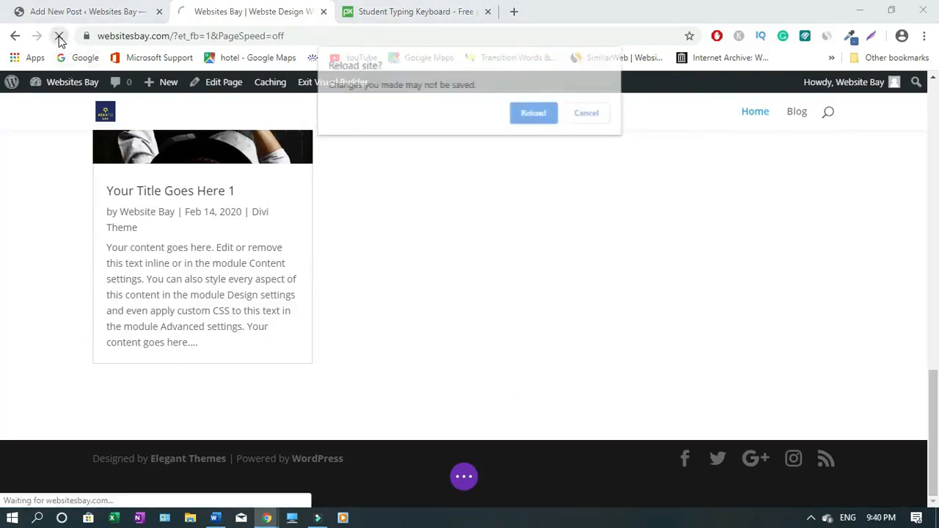
{"action": "left_click", "coordinate": [533, 116]}
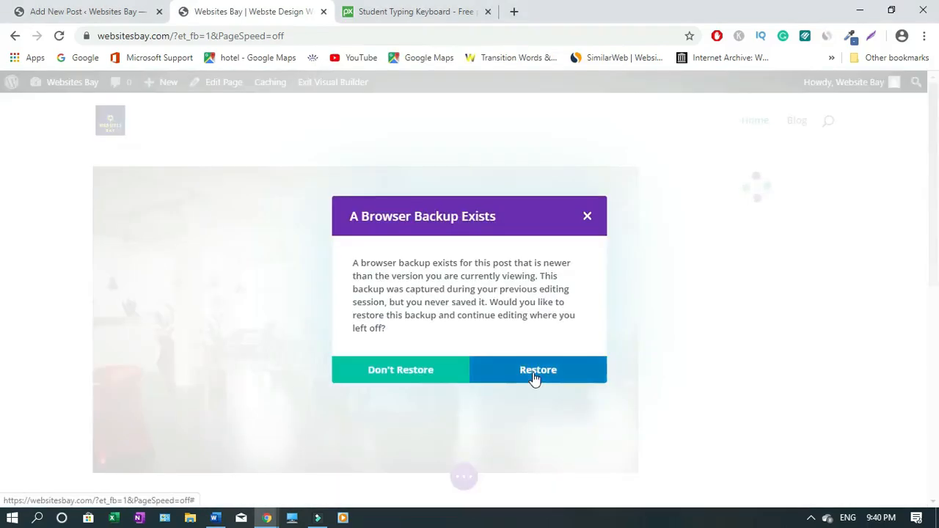
{"action": "left_click", "coordinate": [534, 375]}
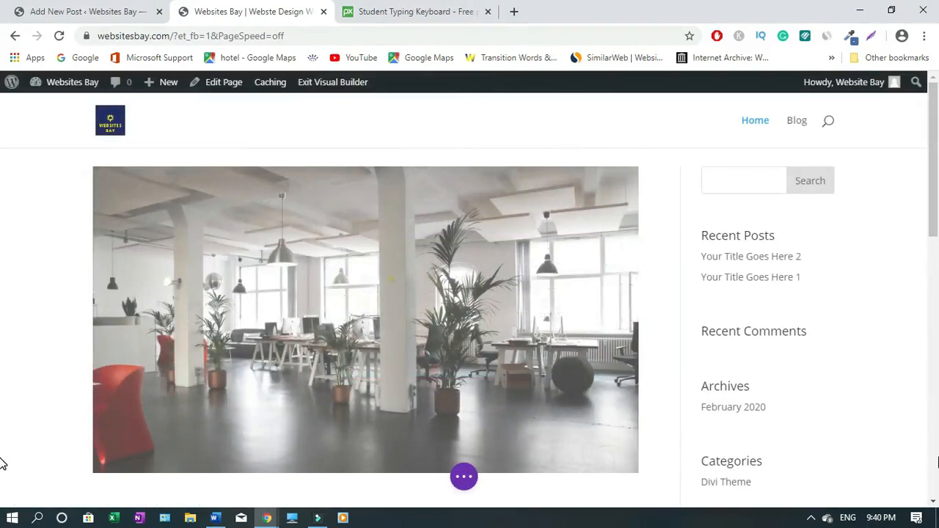
{"action": "scroll", "coordinate": [2, 464], "scroll_direction": "down", "scroll_amount": 10}
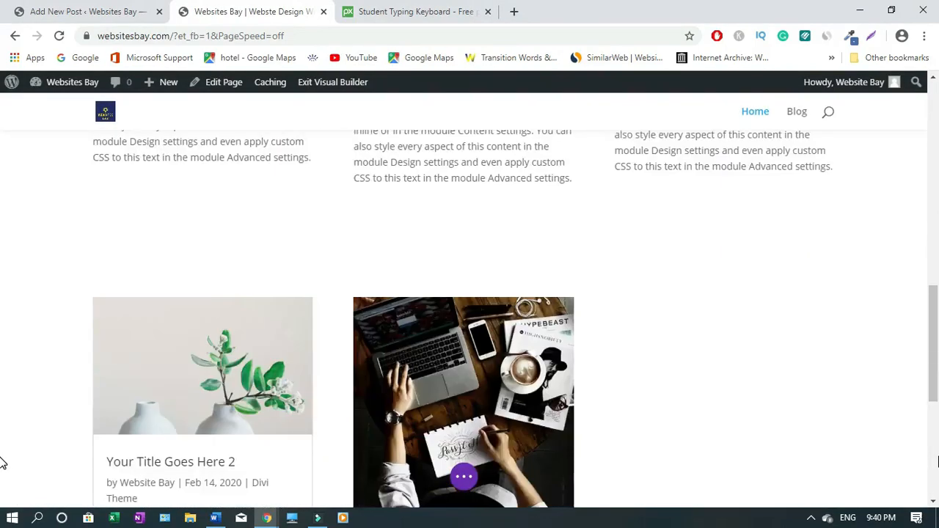
{"action": "scroll", "coordinate": [3, 464], "scroll_direction": "down", "scroll_amount": 5}
{"action": "scroll", "coordinate": [503, 301], "scroll_direction": "up", "scroll_amount": 3}
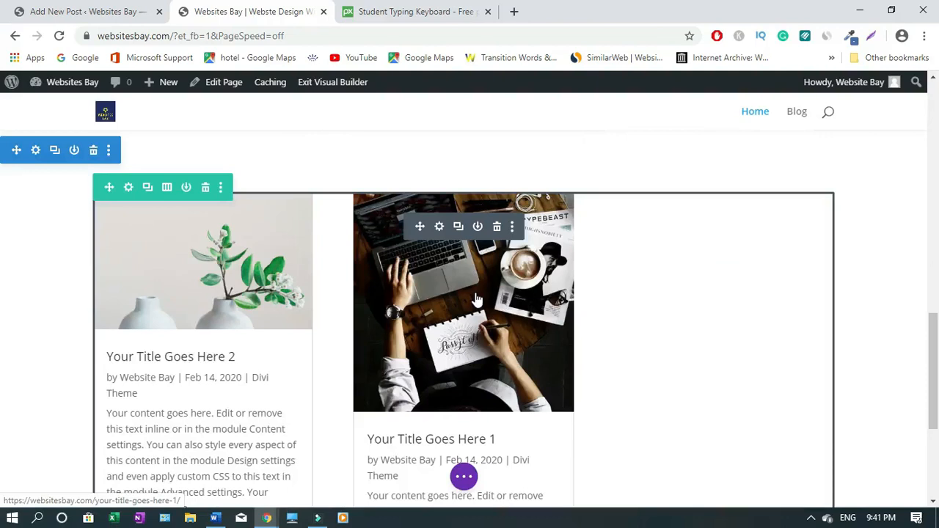
Step: Replace the featured image of the post "Your Title Goes Here 1" with plant-nursery-25.jpg and update the post
{"action": "left_click", "coordinate": [105, 10]}
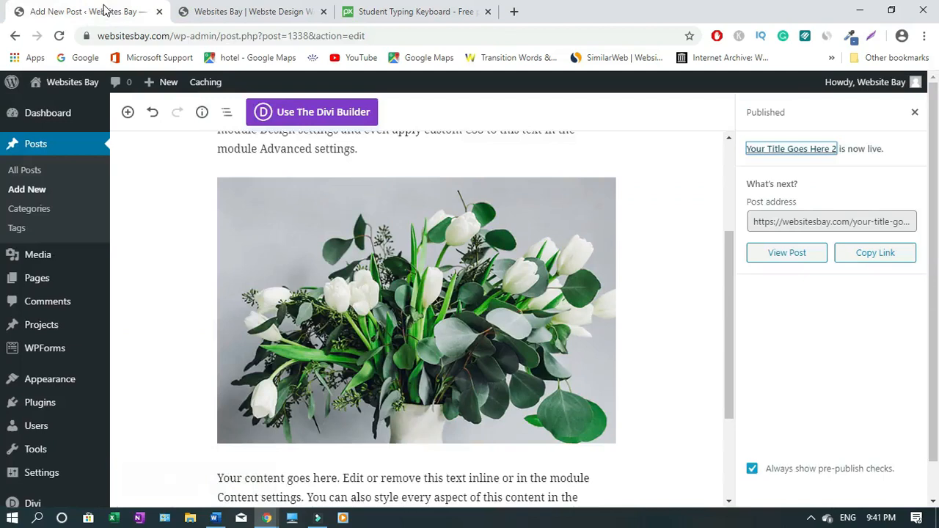
{"action": "left_click", "coordinate": [30, 174]}
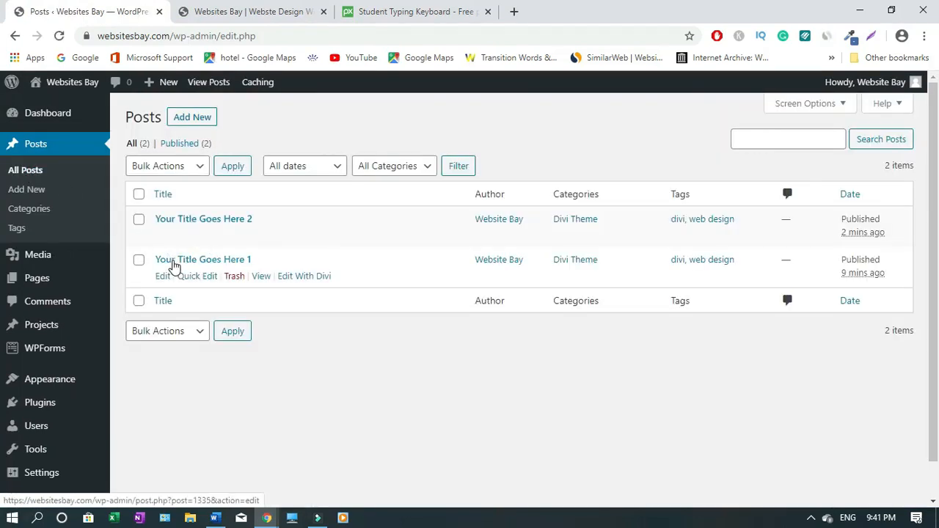
{"action": "left_click", "coordinate": [174, 265]}
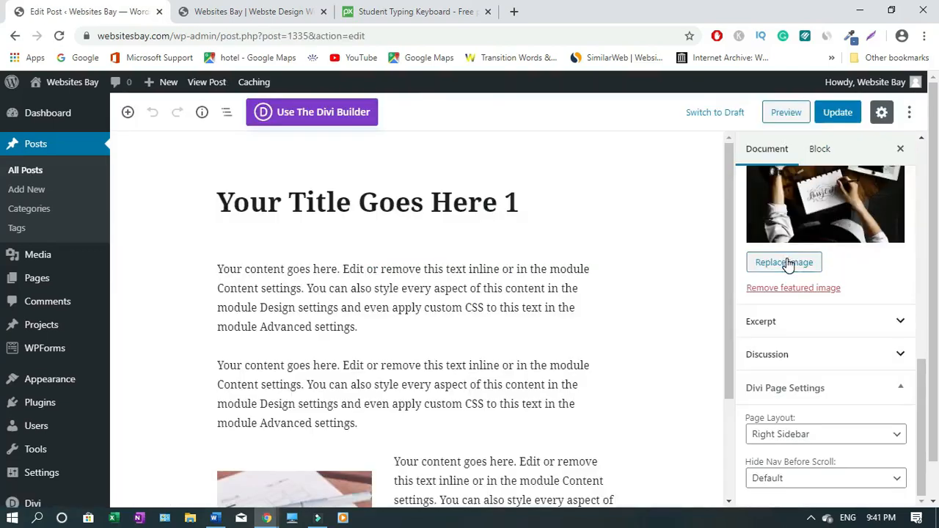
{"action": "left_click", "coordinate": [787, 262]}
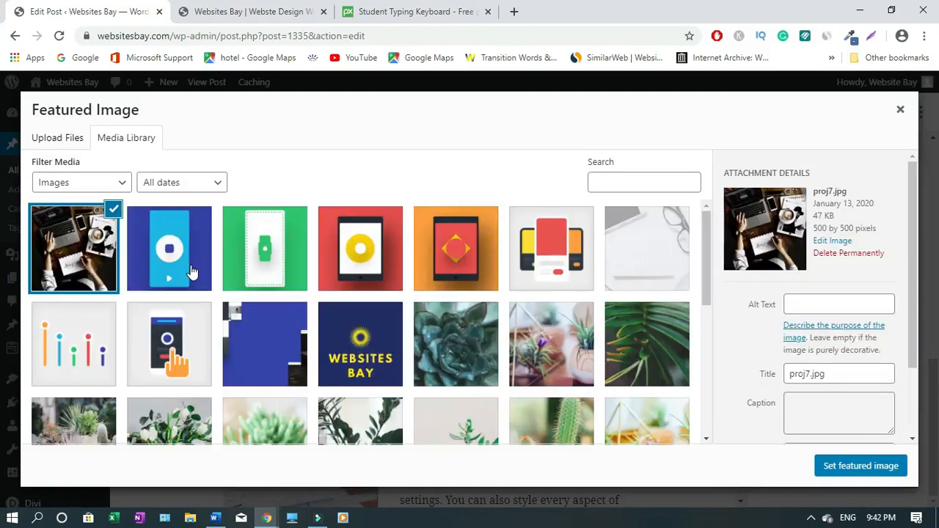
{"action": "scroll", "coordinate": [249, 362], "scroll_direction": "down", "scroll_amount": 1}
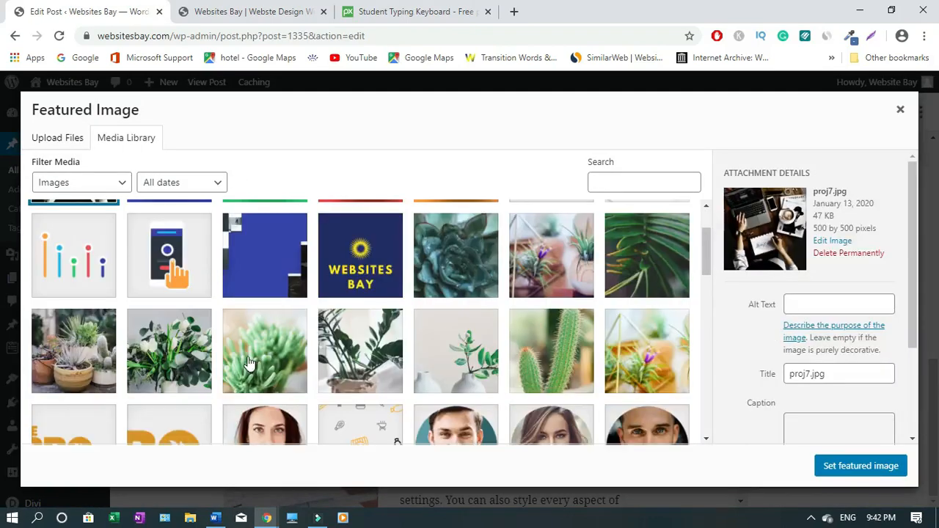
{"action": "left_click", "coordinate": [358, 340]}
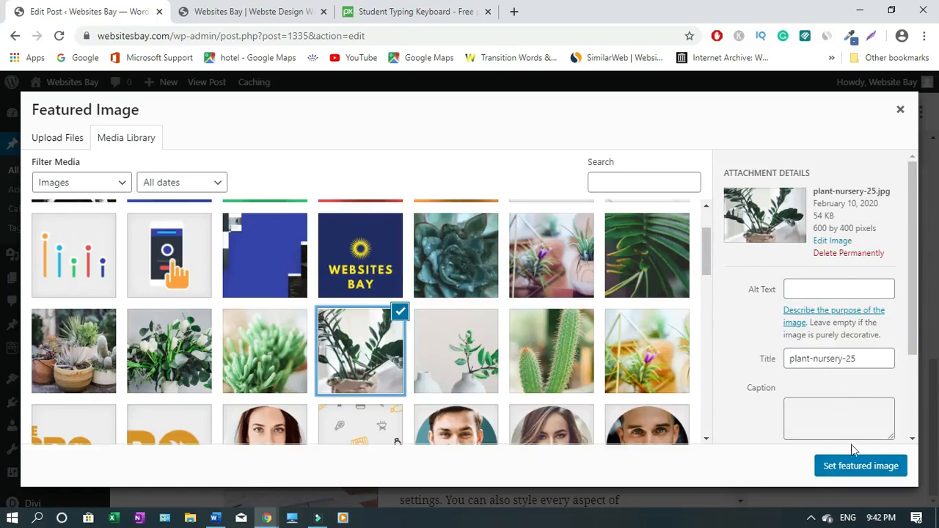
{"action": "left_click", "coordinate": [842, 473]}
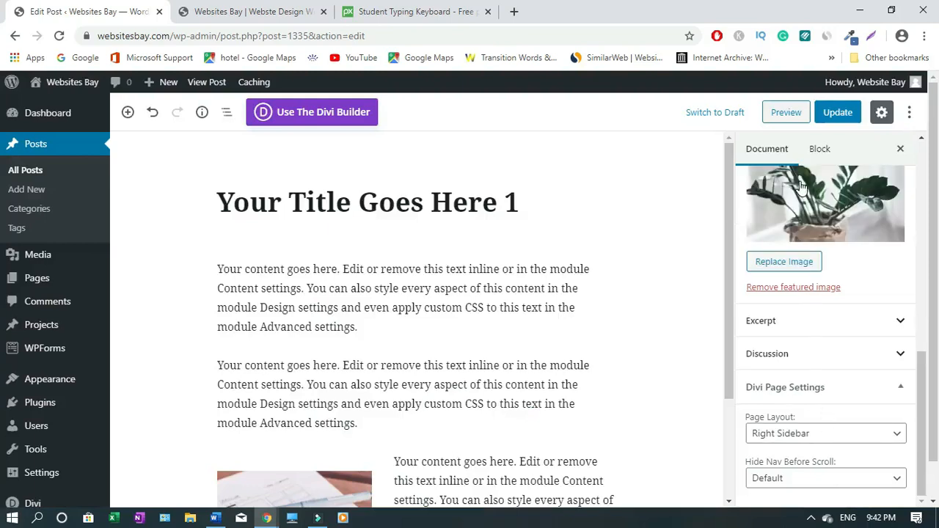
{"action": "scroll", "coordinate": [921, 146], "scroll_direction": "up", "scroll_amount": 3}
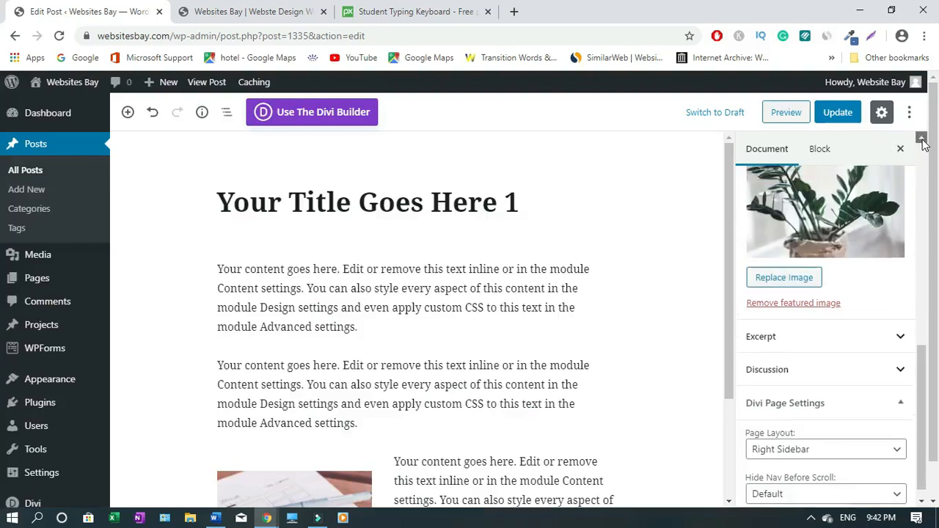
{"action": "left_click", "coordinate": [845, 119]}
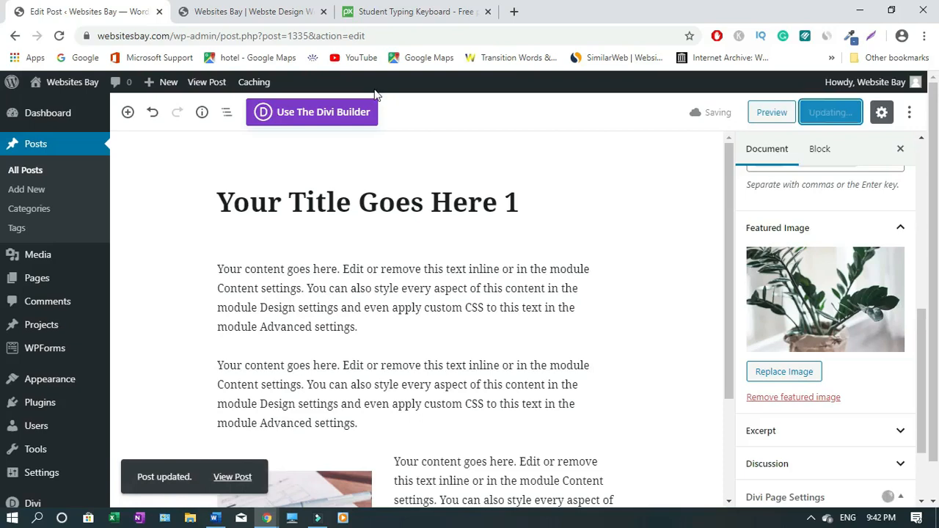
Step: Close the Student Typing Keyboard tab and reload the home page builder, restoring its browser backup, to check the blog grid
{"action": "left_click", "coordinate": [255, 12]}
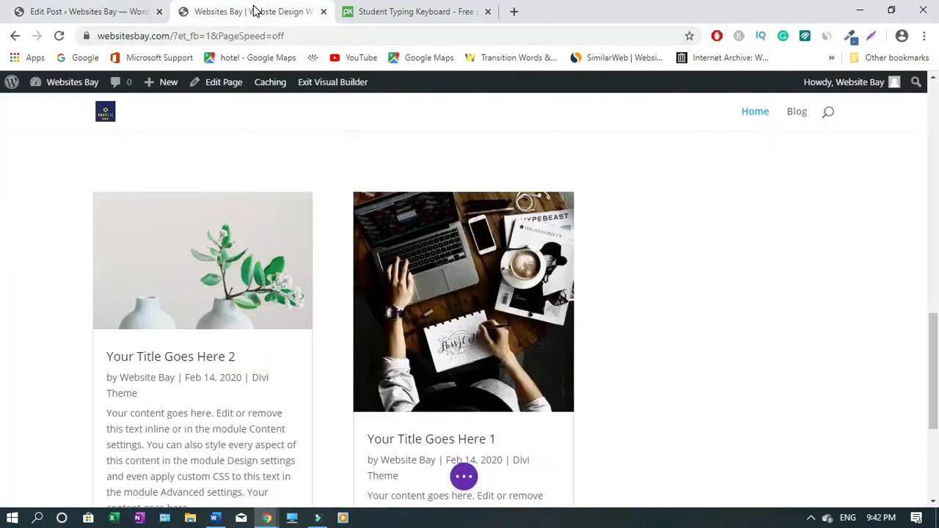
{"action": "left_click", "coordinate": [488, 12]}
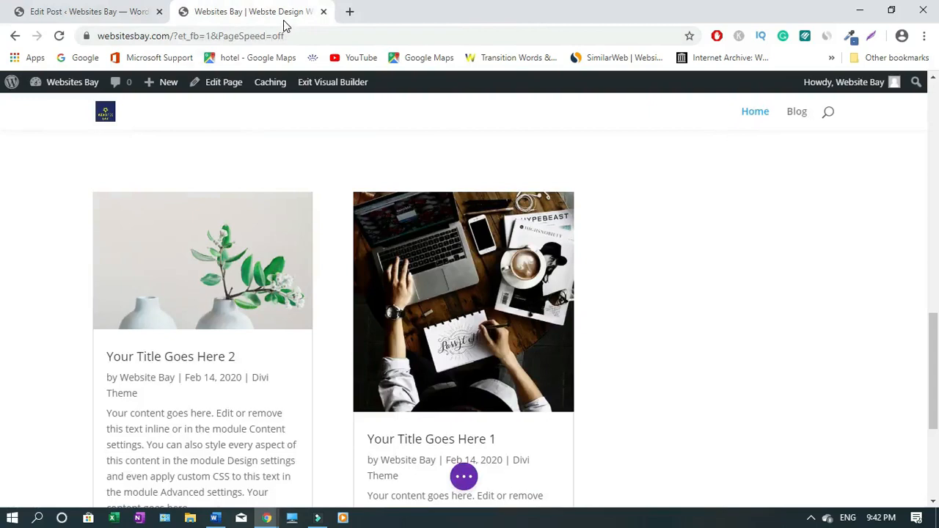
{"action": "left_click", "coordinate": [61, 36]}
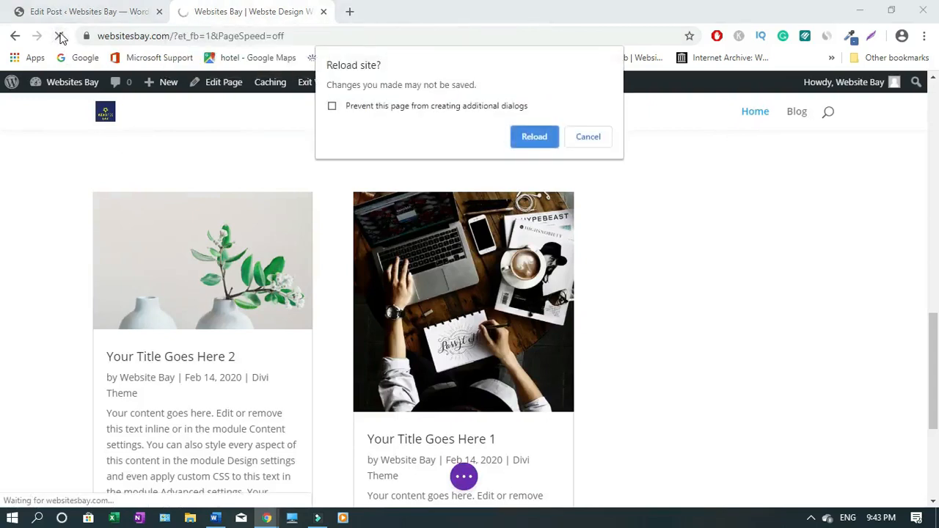
{"action": "left_click", "coordinate": [541, 142]}
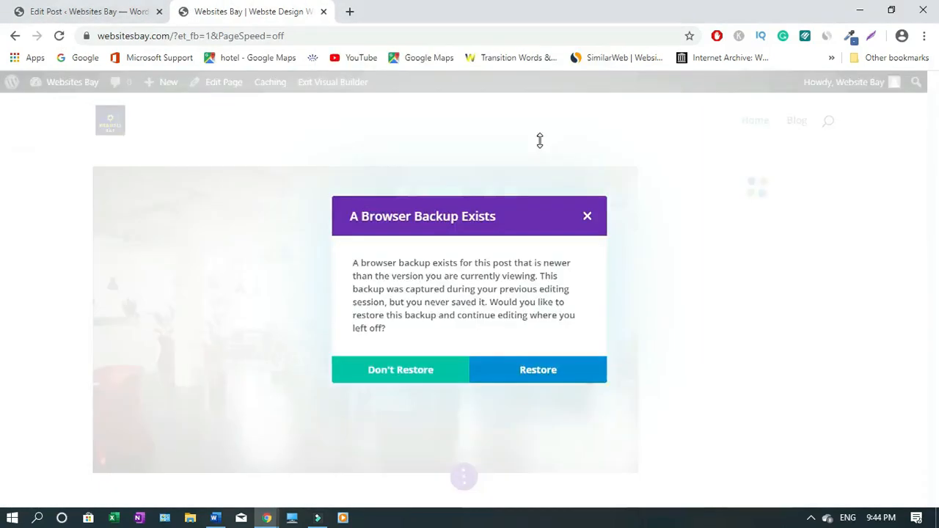
{"action": "left_click", "coordinate": [538, 370]}
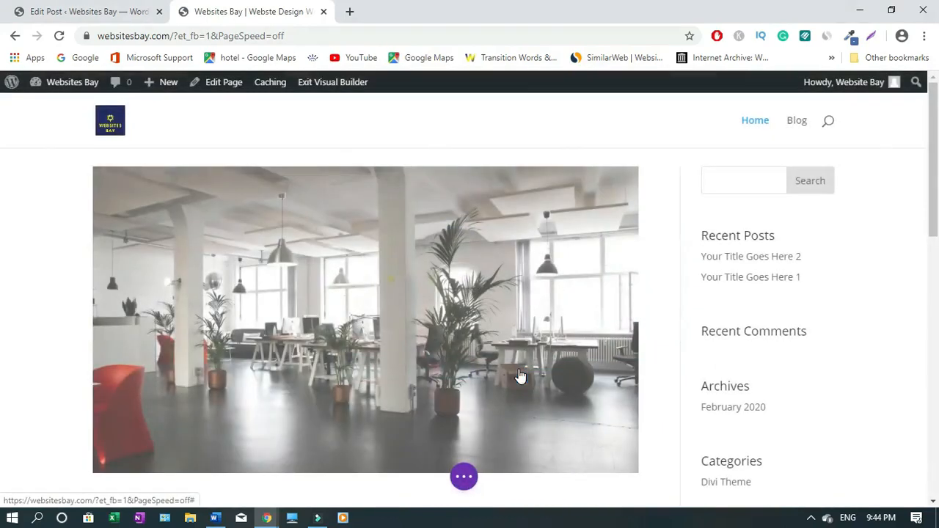
{"action": "left_click_drag", "start_coordinate": [936, 143], "coordinate": [937, 406]}
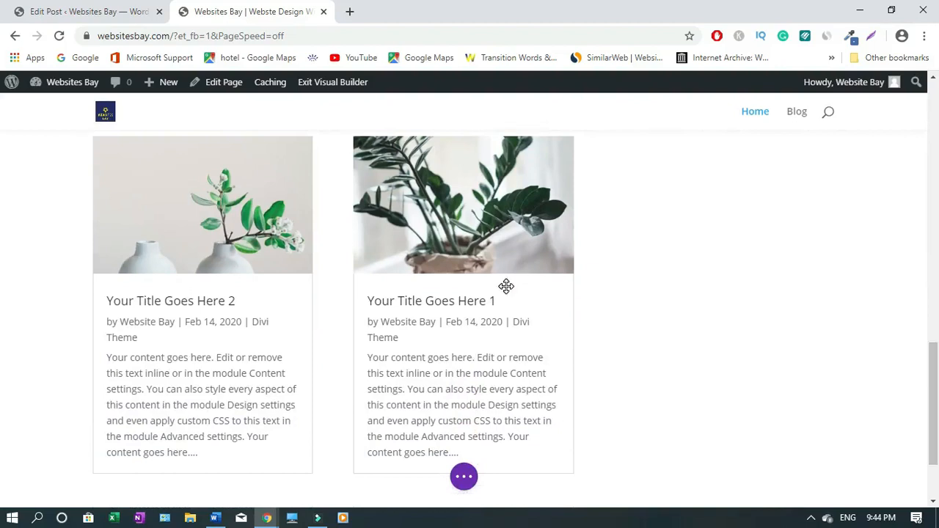
{"action": "left_click_drag", "start_coordinate": [936, 381], "coordinate": [930, 336]}
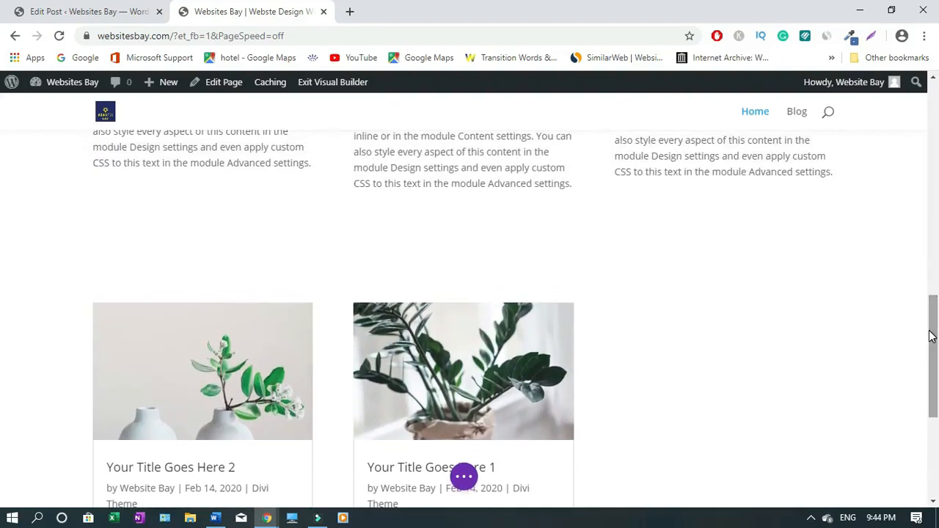
{"action": "scroll", "coordinate": [2, 338], "scroll_direction": "down", "scroll_amount": 2}
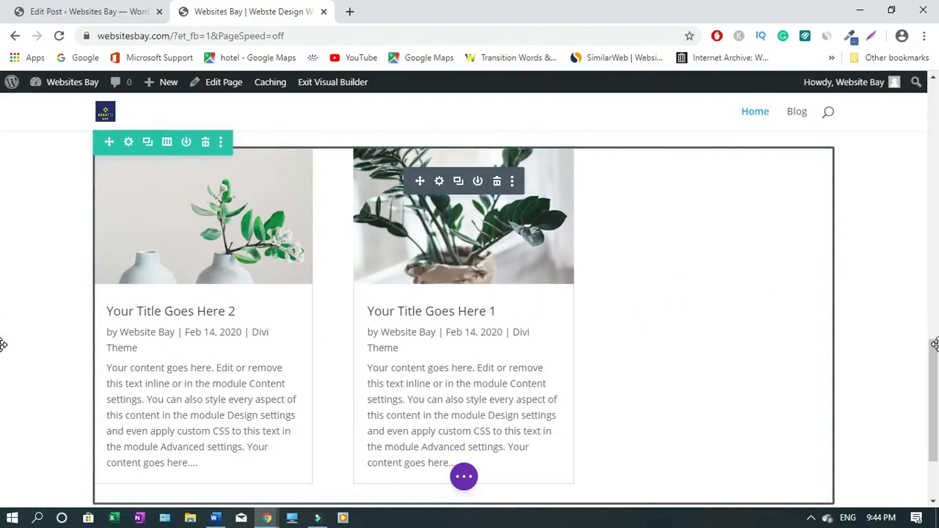
Step: Insert a fullwidth section containing a Fullwidth Header module directly above the blog grid section
{"action": "left_click_drag", "start_coordinate": [937, 408], "coordinate": [934, 367]}
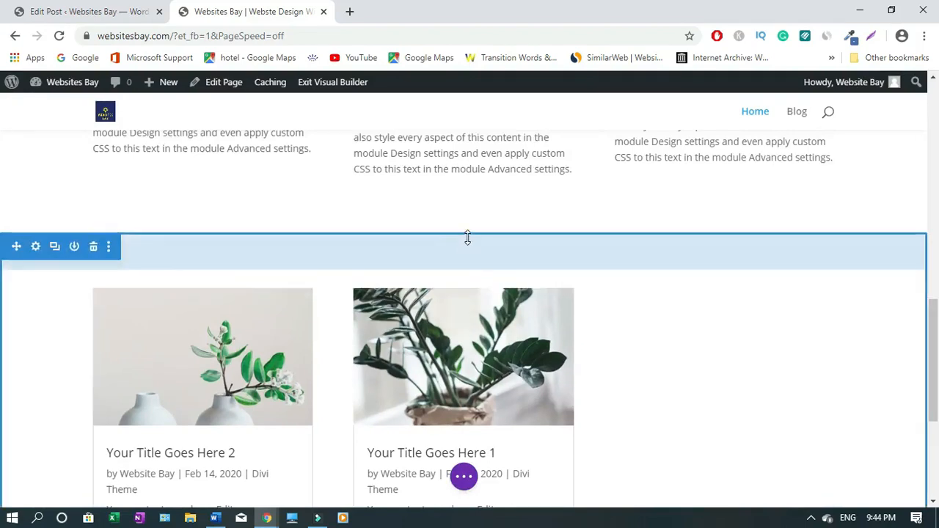
{"action": "left_click", "coordinate": [462, 236]}
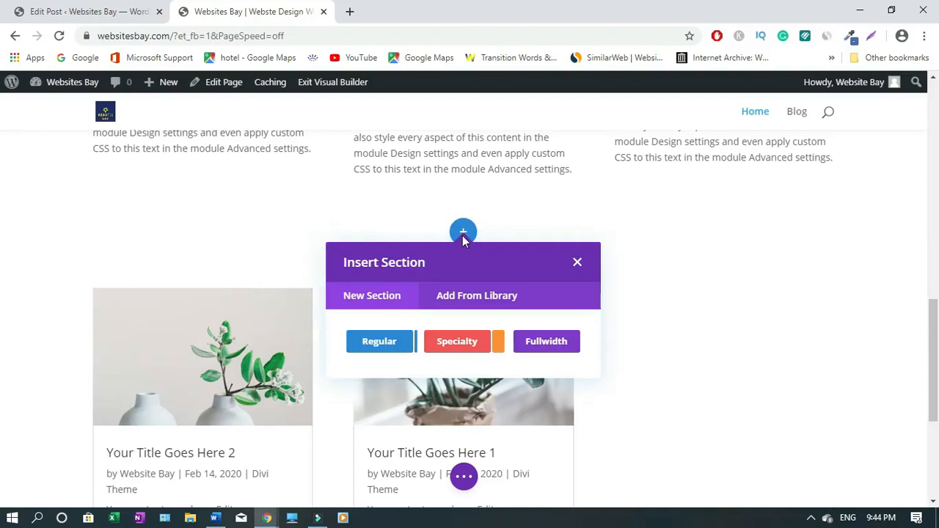
{"action": "left_click", "coordinate": [542, 343]}
{"action": "left_click", "coordinate": [535, 369]}
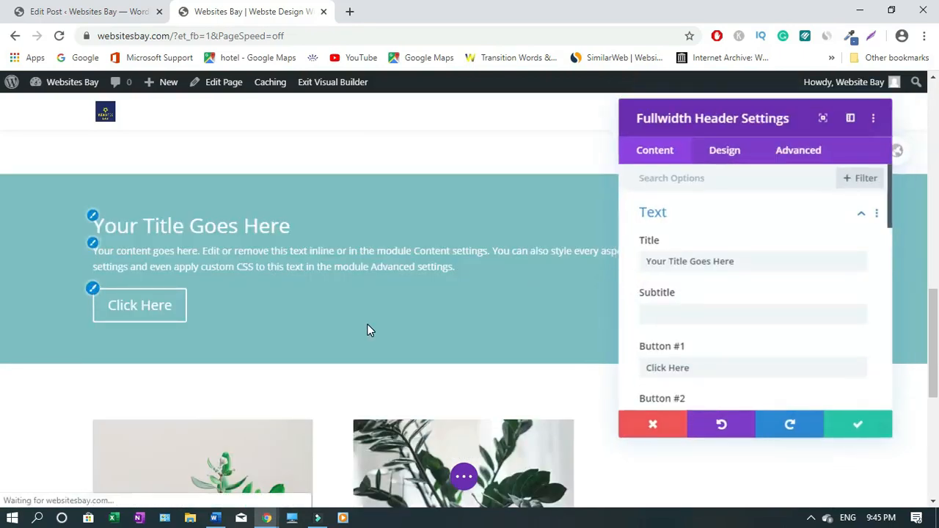
Step: Set the fullwidth header's title to "Latest Blog Posts"
{"action": "triple_click", "coordinate": [683, 261]}
{"action": "type", "text": "Latest BLOG Posts"}
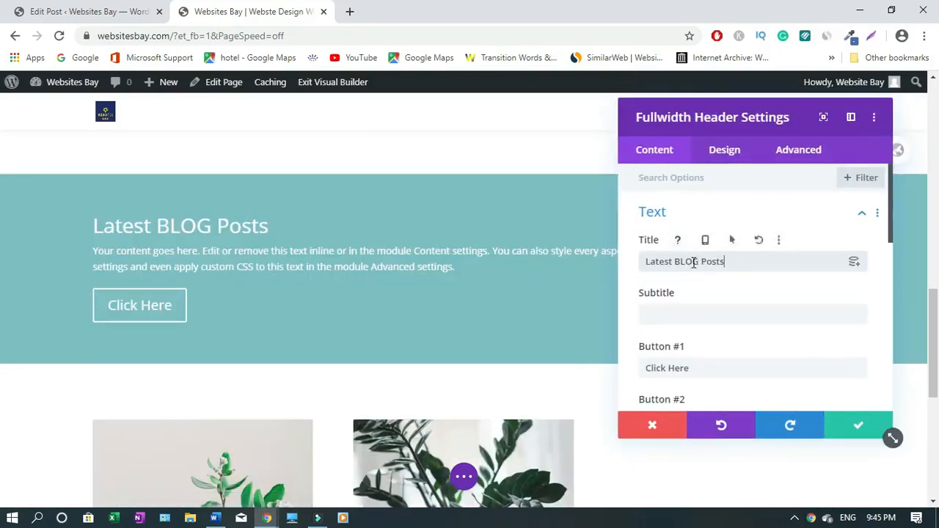
{"action": "double_click", "coordinate": [688, 263]}
{"action": "type", "text": "Blog"}
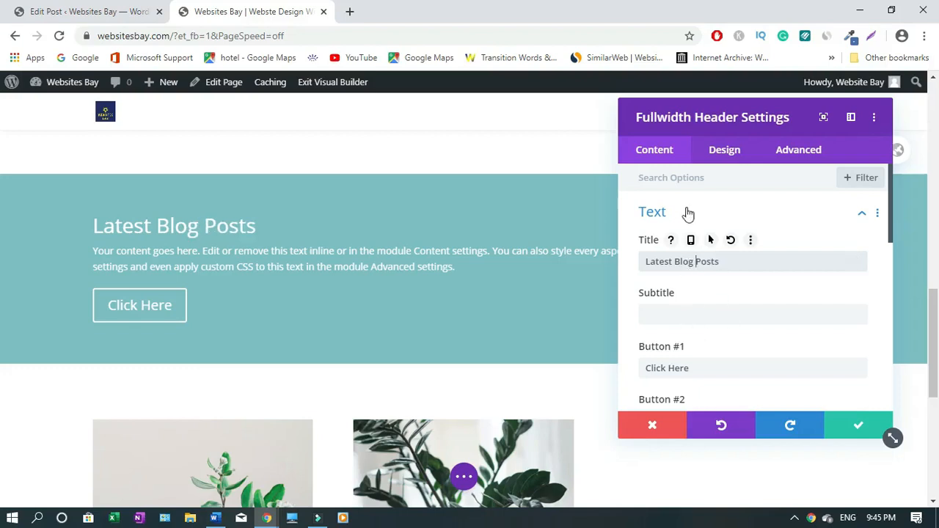
Step: Delete all the placeholder body text from the fullwidth header
{"action": "left_click_drag", "start_coordinate": [891, 203], "coordinate": [900, 294]}
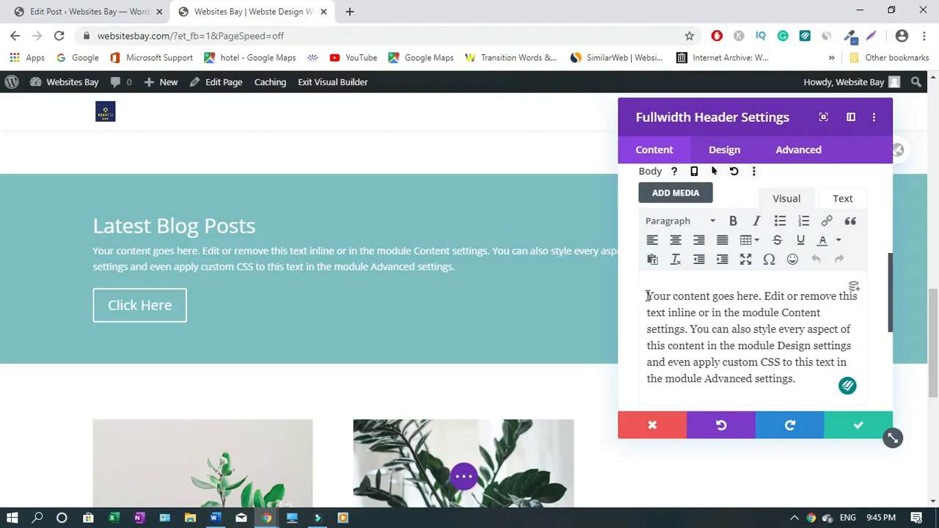
{"action": "left_click_drag", "start_coordinate": [734, 342], "coordinate": [807, 385]}
{"action": "left_click", "coordinate": [669, 308]}
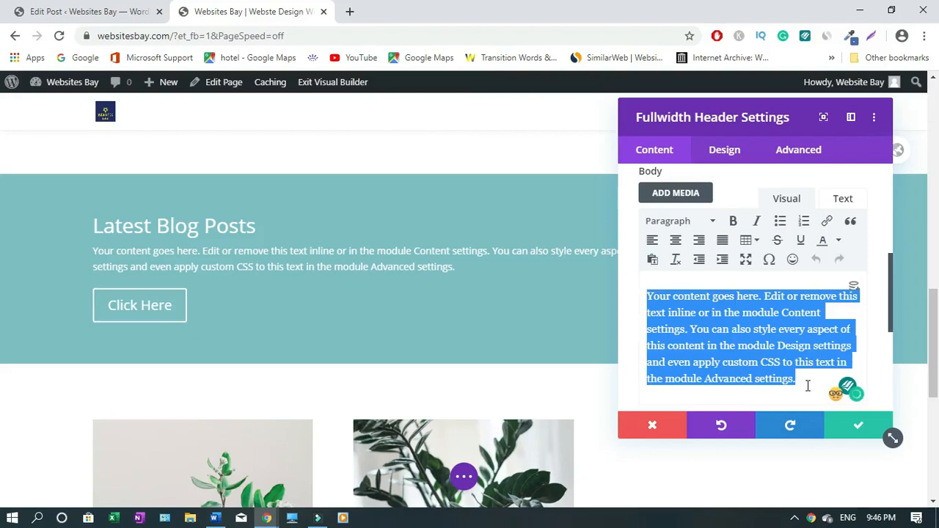
{"action": "key", "text": "BackSpace"}
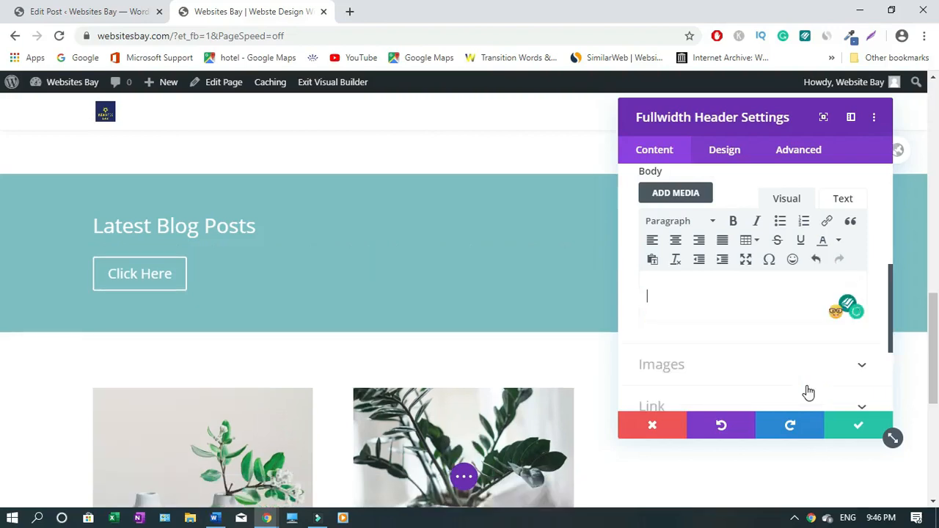
Step: Center the fullwidth header's text and logo alignment in its layout options and save the module
{"action": "left_click", "coordinate": [724, 152]}
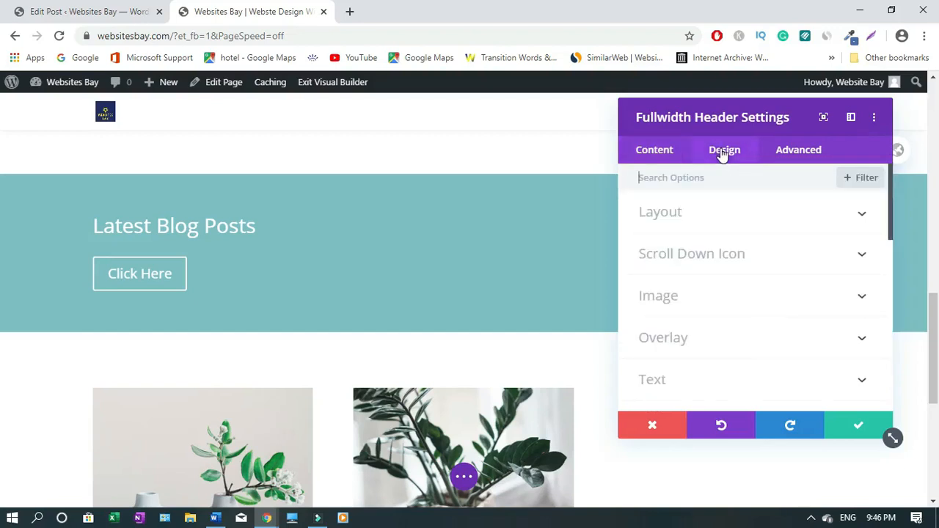
{"action": "left_click", "coordinate": [863, 220]}
{"action": "left_click", "coordinate": [759, 264]}
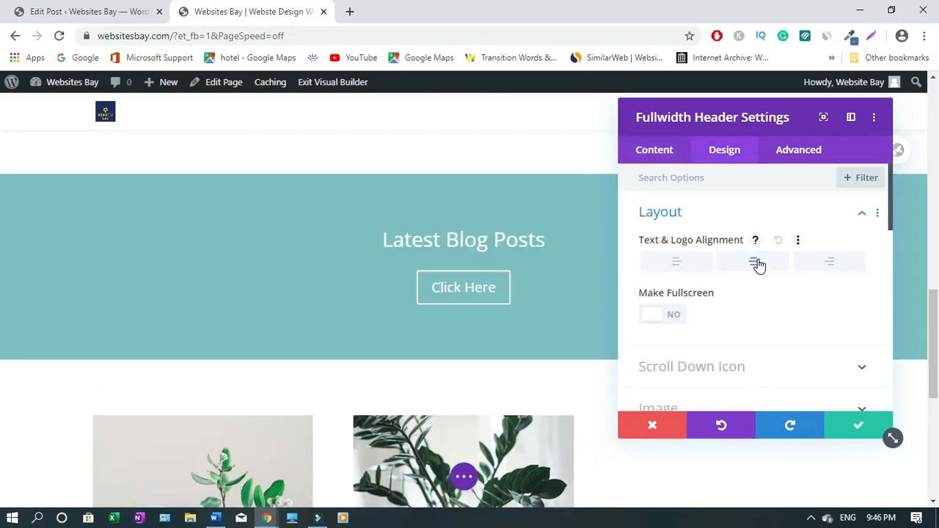
{"action": "left_click", "coordinate": [851, 430]}
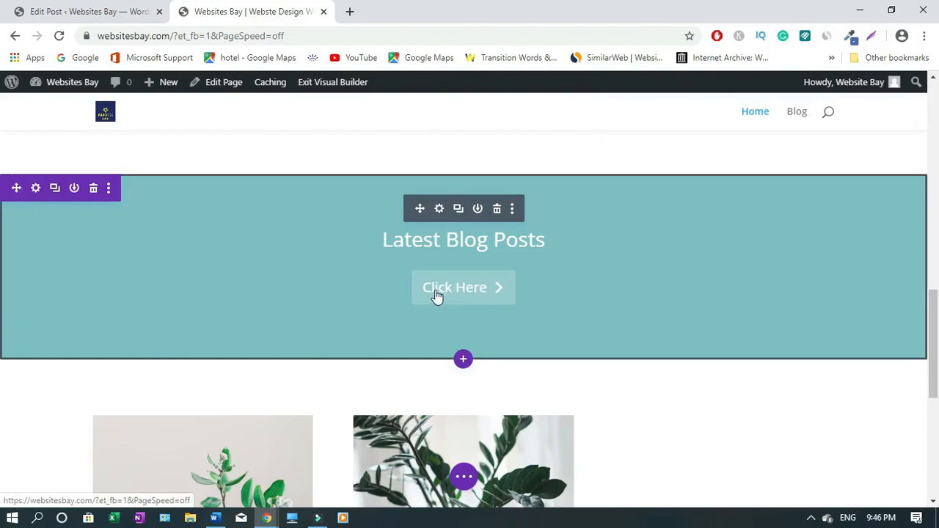
Step: Remove the "Click Here" button from the fullwidth header by clearing the Button #1 text, and save the module
{"action": "left_click", "coordinate": [439, 209]}
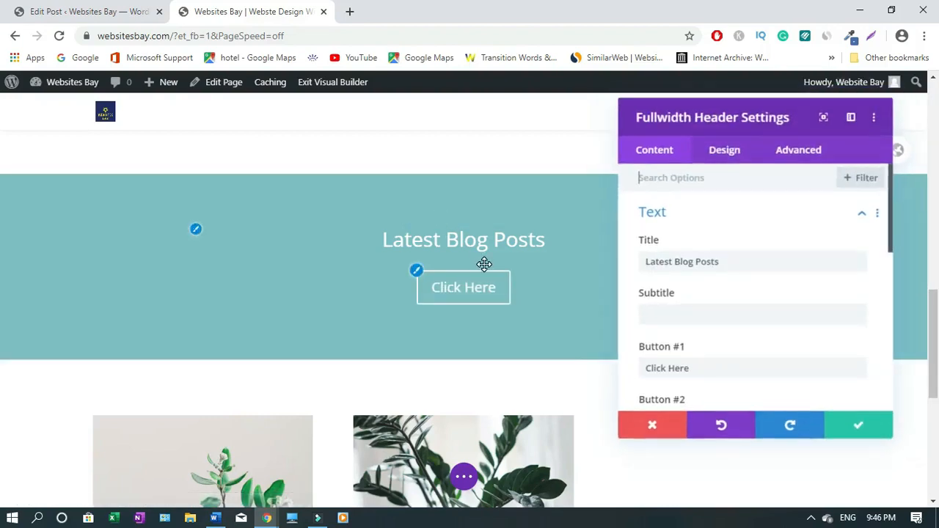
{"action": "scroll", "coordinate": [667, 287], "scroll_direction": "down", "scroll_amount": 1}
{"action": "triple_click", "coordinate": [666, 289]}
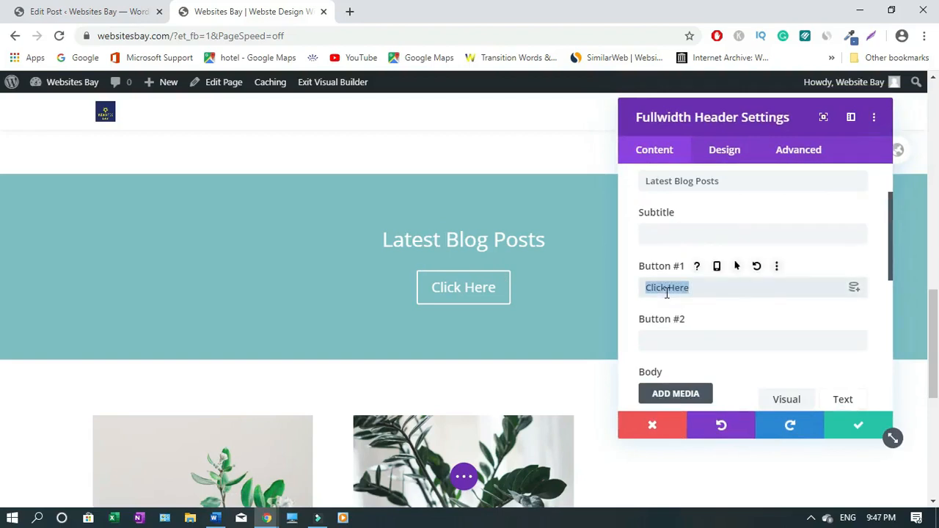
{"action": "key", "text": "BackSpace"}
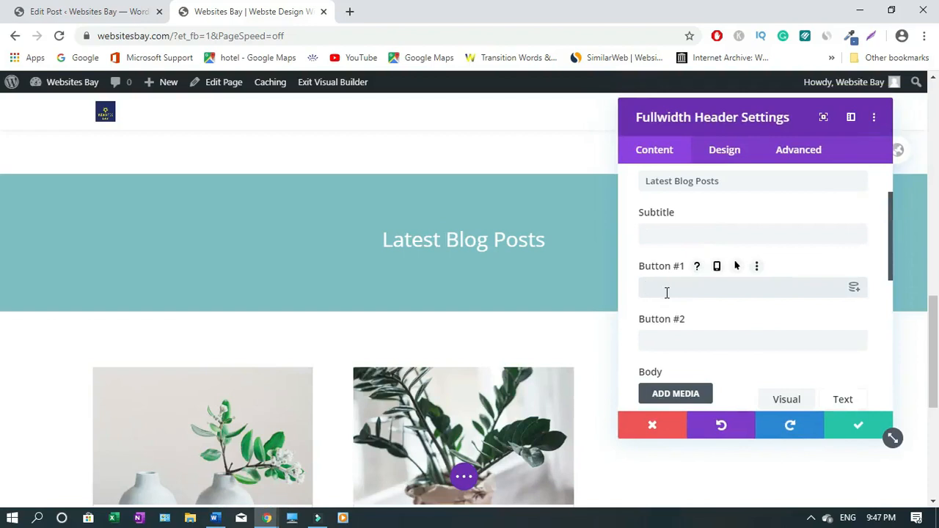
{"action": "left_click", "coordinate": [858, 432]}
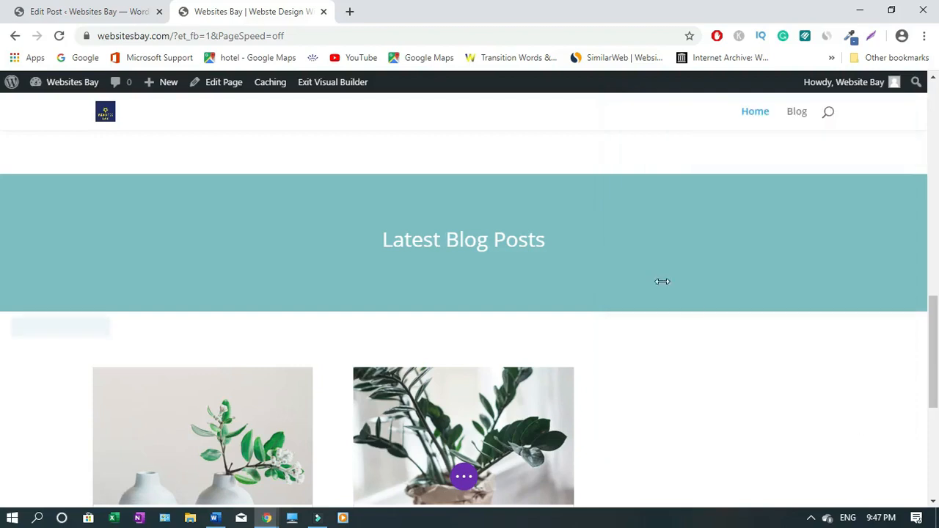
Step: Shrink the bottom and top padding of the "Latest Blog Posts" header to make the banner slimmer
{"action": "mouse_move", "coordinate": [677, 248]}
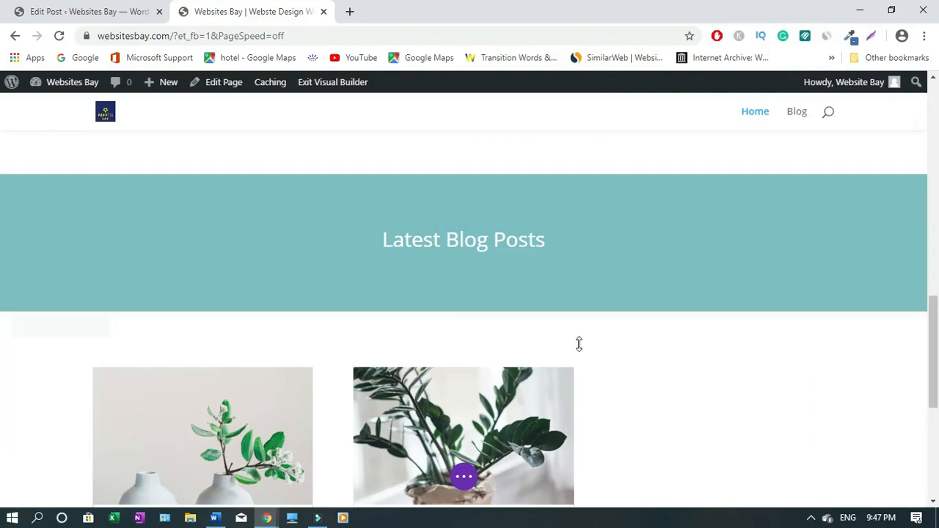
{"action": "mouse_move", "coordinate": [482, 284]}
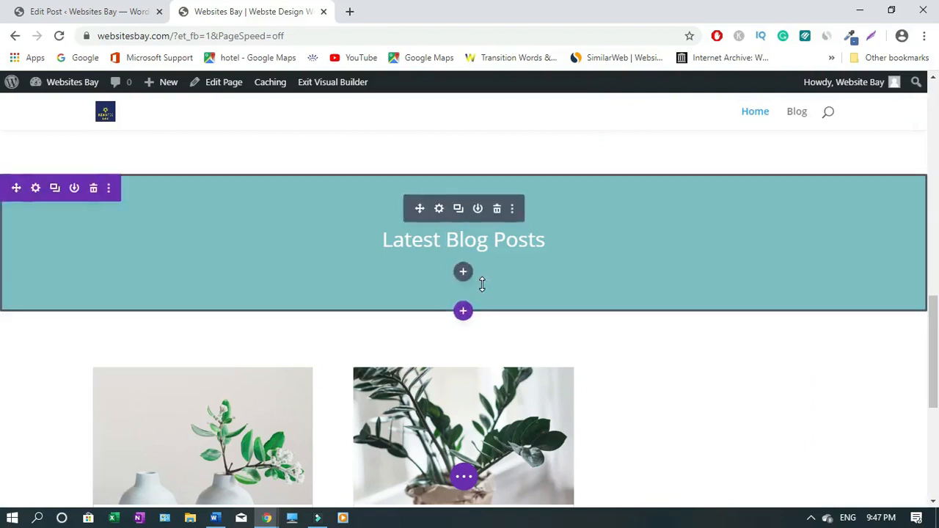
{"action": "left_click_drag", "start_coordinate": [480, 277], "coordinate": [479, 250]}
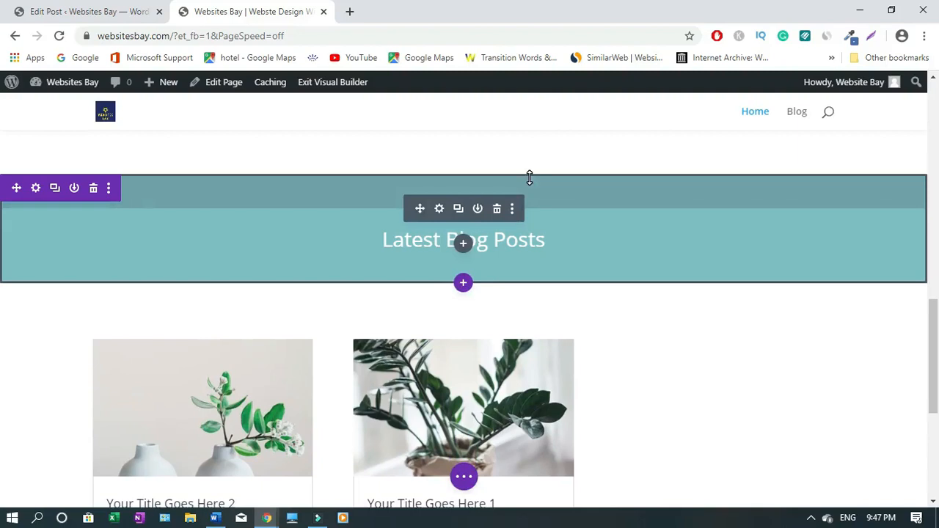
{"action": "left_click_drag", "start_coordinate": [539, 188], "coordinate": [532, 151]}
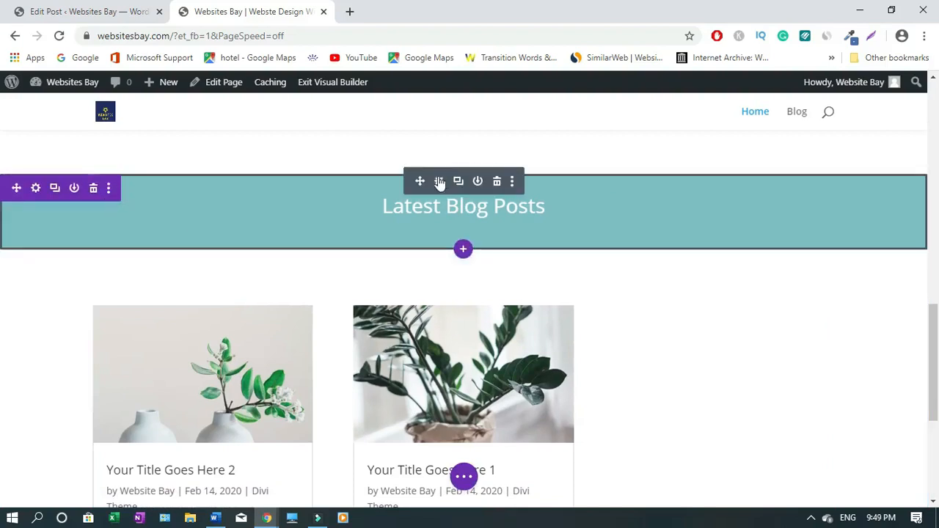
Step: Give the "Latest Blog Posts" header the default blue-to-green linear background gradient and save the module
{"action": "left_click", "coordinate": [439, 182]}
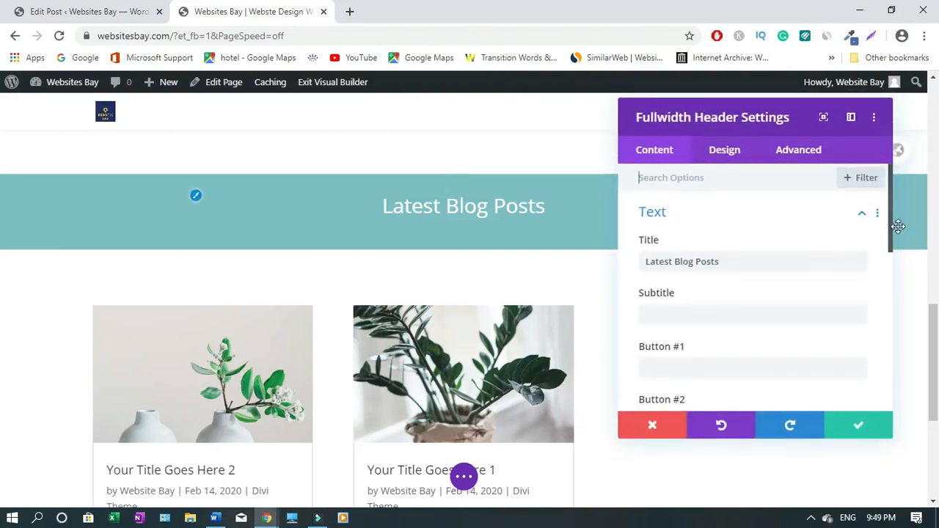
{"action": "left_click_drag", "start_coordinate": [893, 218], "coordinate": [901, 368]}
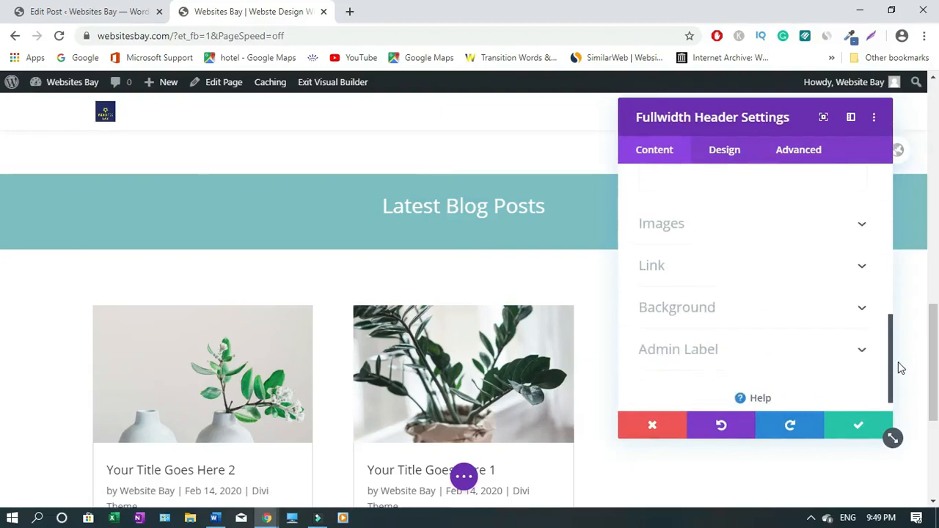
{"action": "left_click", "coordinate": [861, 305]}
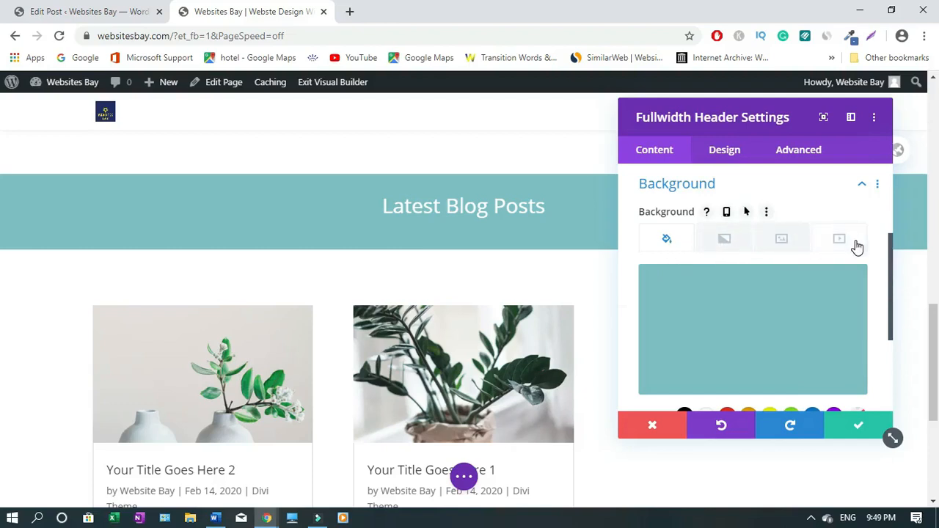
{"action": "left_click", "coordinate": [724, 242]}
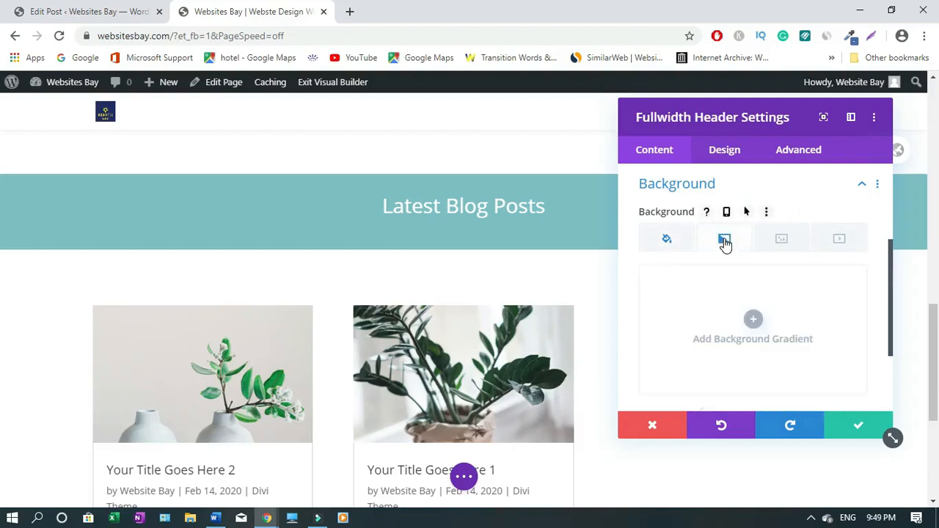
{"action": "left_click", "coordinate": [755, 321]}
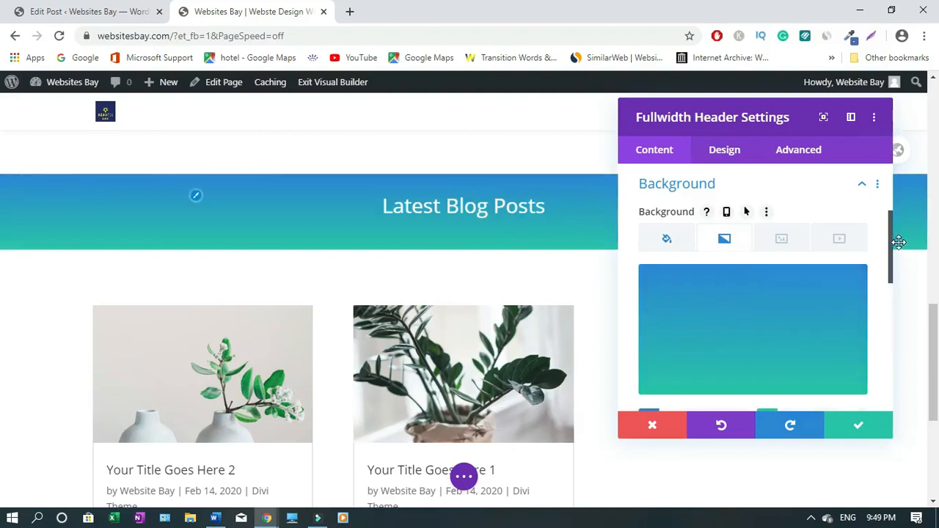
{"action": "left_click_drag", "start_coordinate": [892, 253], "coordinate": [893, 268]}
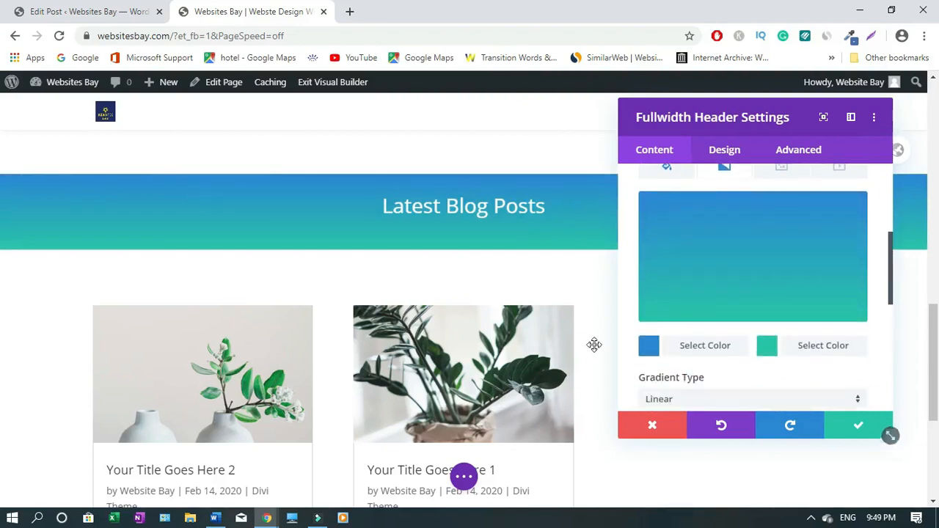
{"action": "left_click", "coordinate": [851, 430]}
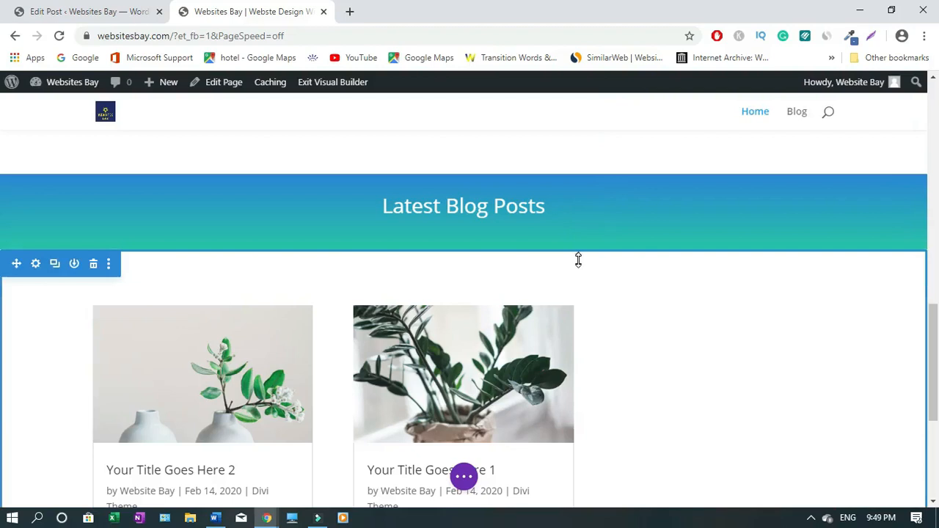
Step: Reduce the top padding of the blog grid section and save the home page
{"action": "left_click_drag", "start_coordinate": [579, 273], "coordinate": [574, 241]}
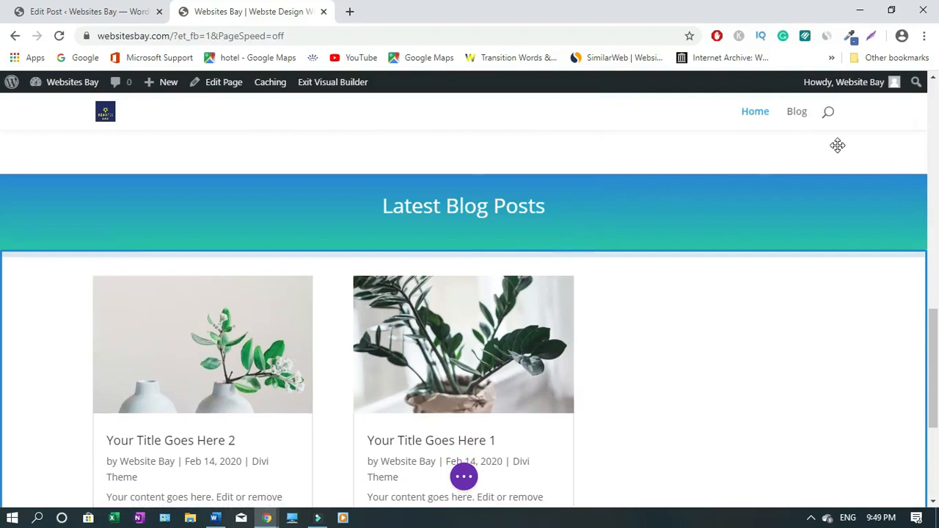
{"action": "left_click", "coordinate": [465, 479]}
{"action": "left_click", "coordinate": [897, 477]}
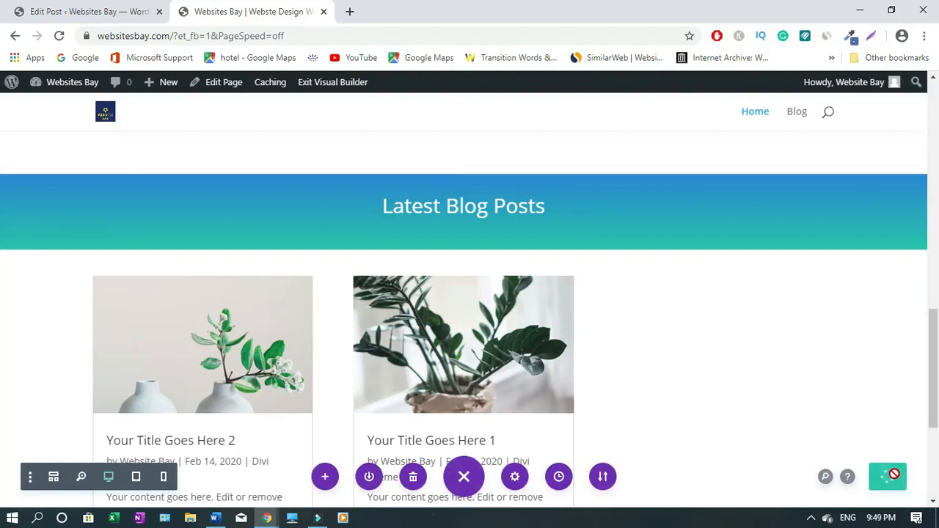
{"action": "left_click_drag", "start_coordinate": [933, 352], "coordinate": [930, 124]}
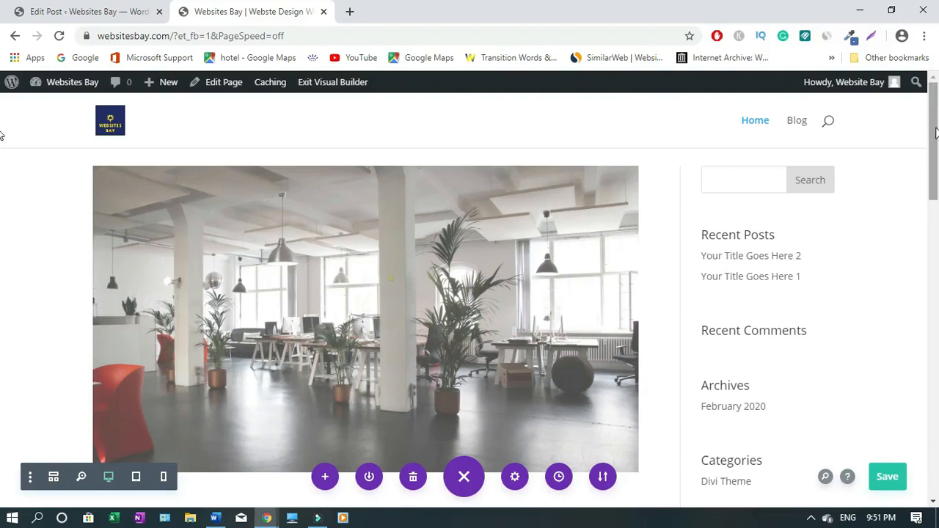
Step: Create a new page titled "Contact" in the WordPress dashboard and publish it immediately
{"action": "left_click", "coordinate": [77, 11]}
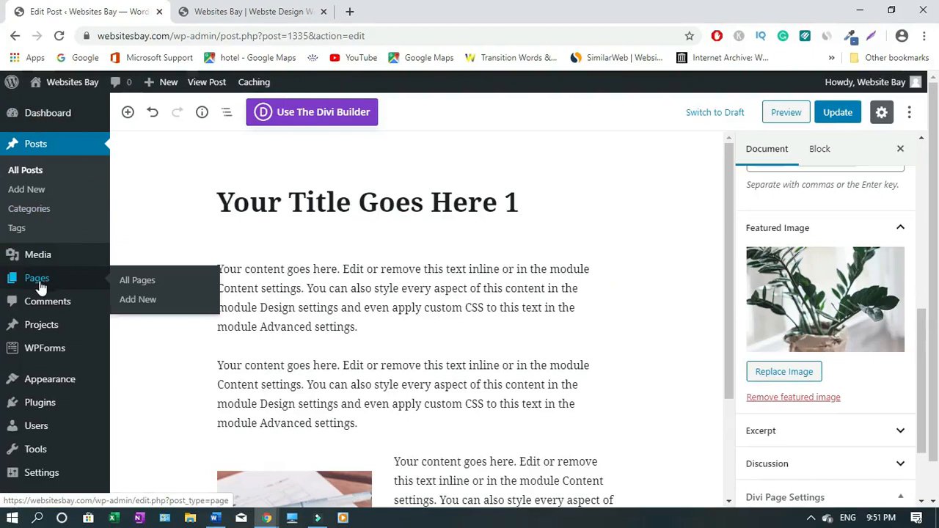
{"action": "left_click", "coordinate": [144, 306]}
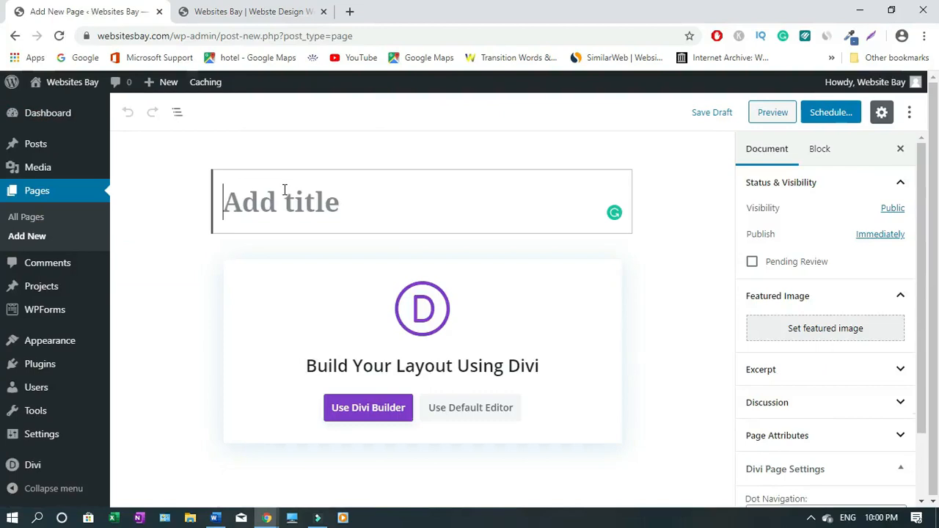
{"action": "type", "text": "Contact"}
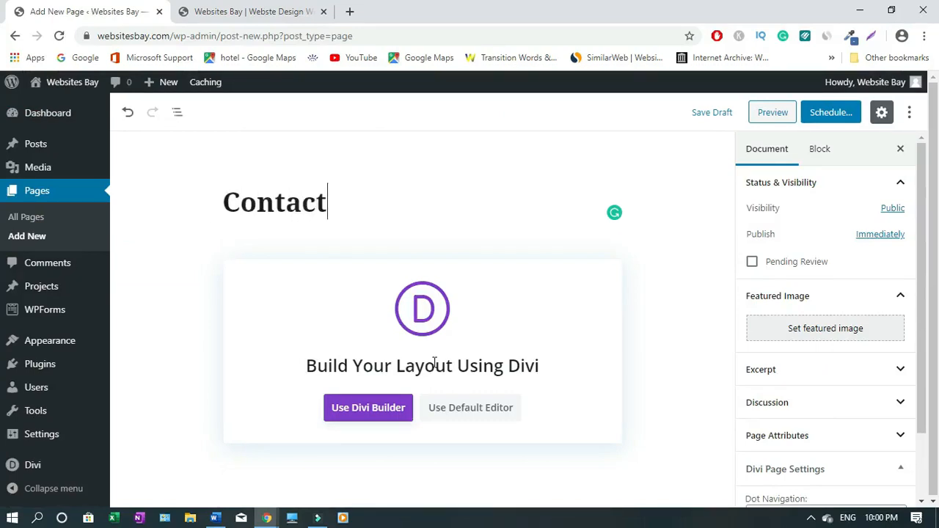
{"action": "left_click", "coordinate": [820, 119]}
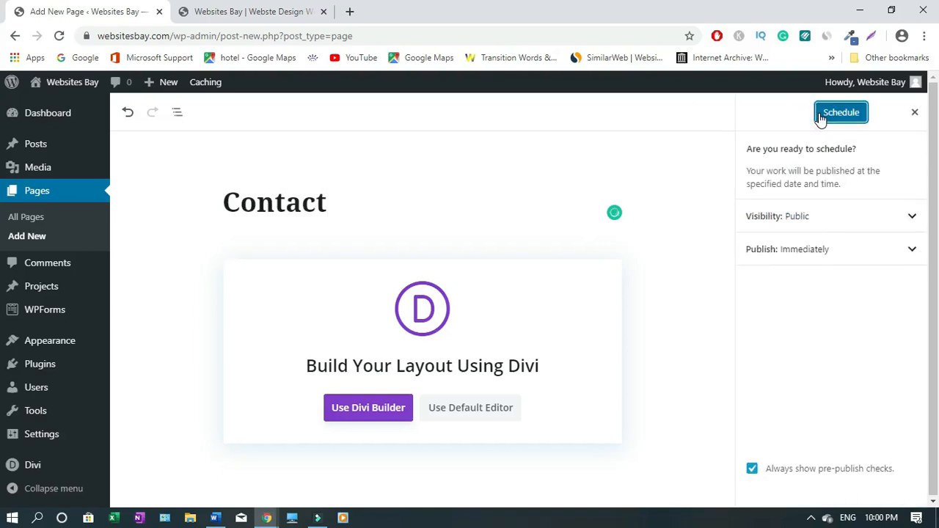
{"action": "left_click", "coordinate": [841, 112]}
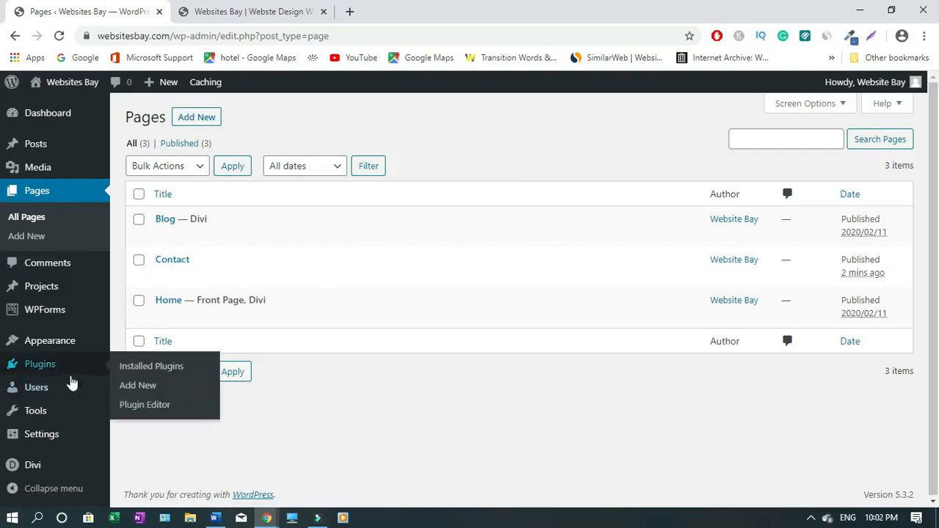
Step: Add the Contact page to the site's Main Menu after Blog and save the menu
{"action": "mouse_move", "coordinate": [61, 345]}
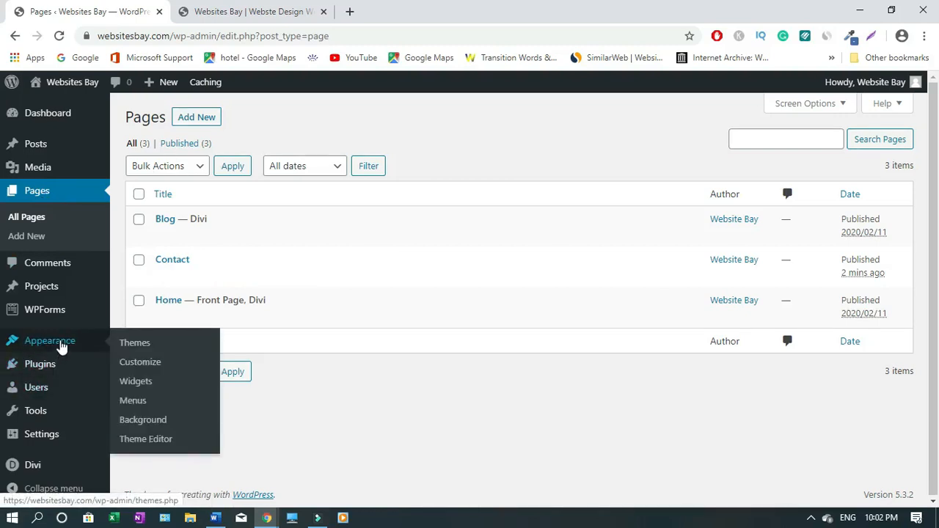
{"action": "left_click", "coordinate": [137, 403]}
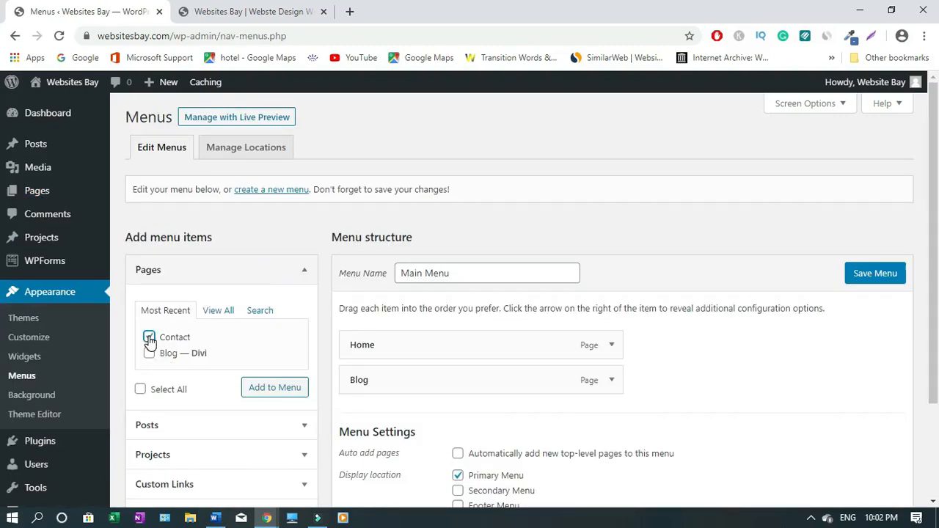
{"action": "left_click", "coordinate": [280, 391]}
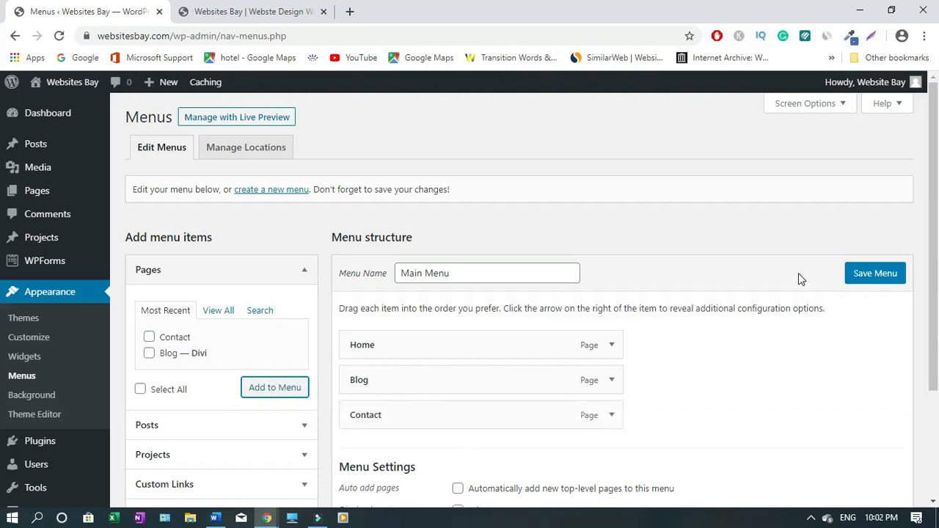
{"action": "left_click", "coordinate": [876, 274]}
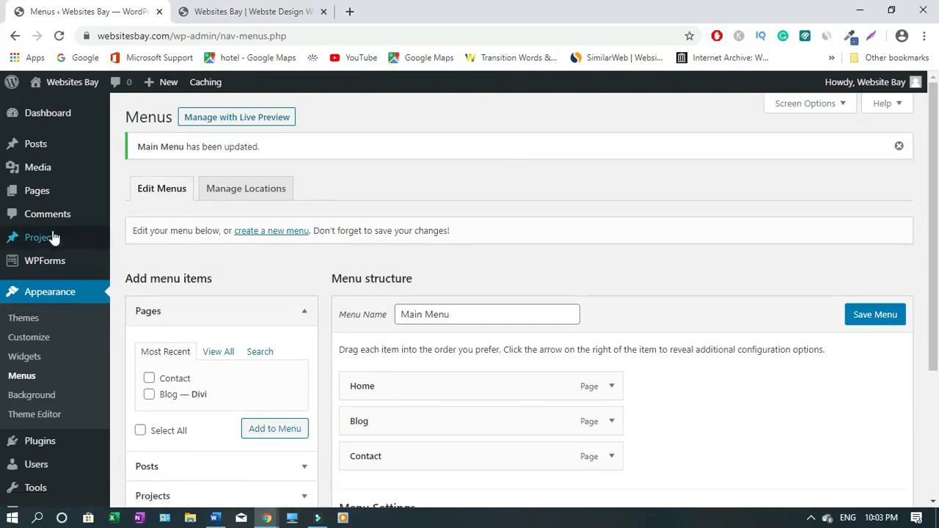
Step: Open the Contact page from the list of all pages for editing with Divi
{"action": "mouse_move", "coordinate": [21, 193]}
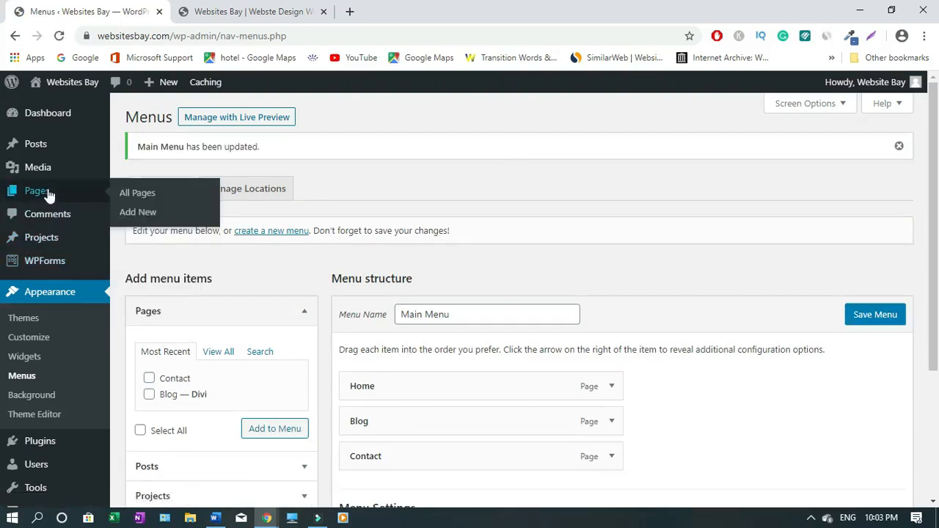
{"action": "left_click", "coordinate": [133, 192]}
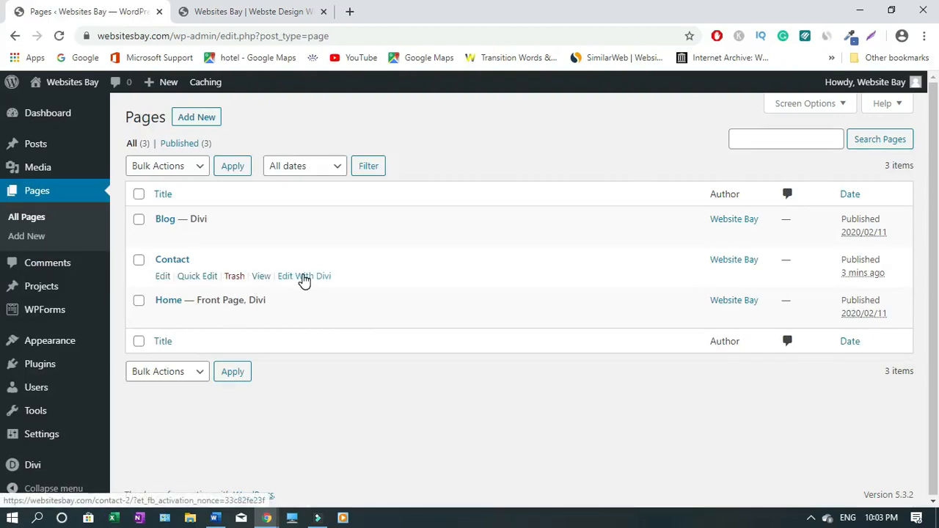
{"action": "left_click", "coordinate": [304, 277]}
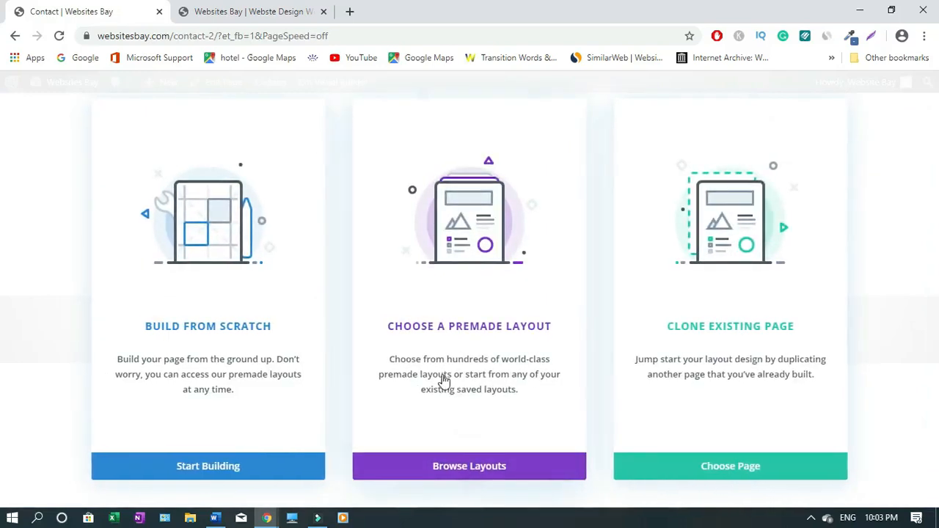
Step: Load the premade Contact layout from the Web Agency layout pack onto the page, replacing existing content
{"action": "left_click", "coordinate": [467, 473]}
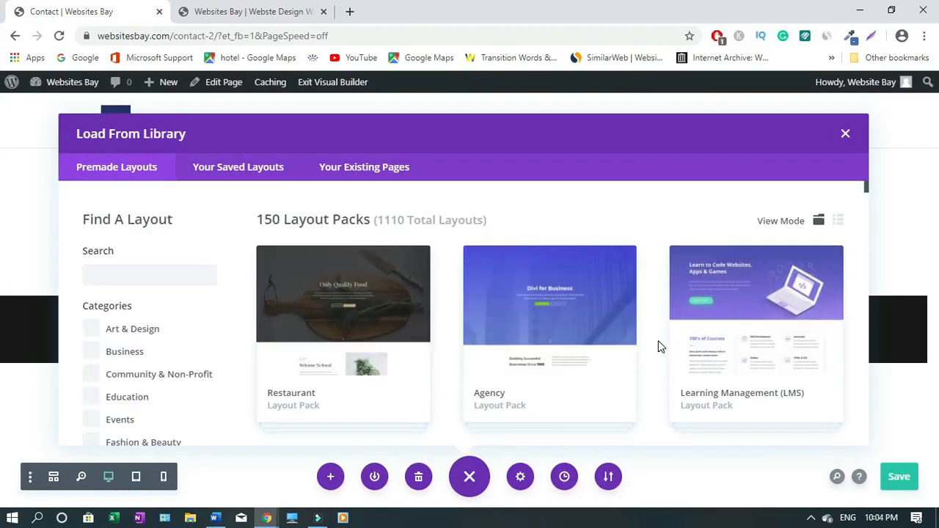
{"action": "left_click_drag", "start_coordinate": [869, 189], "coordinate": [871, 209]}
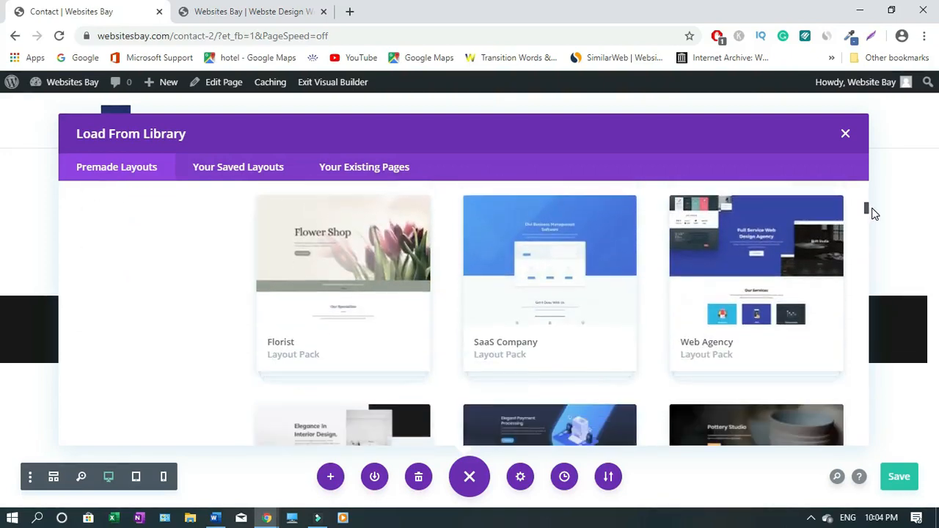
{"action": "left_click", "coordinate": [764, 243]}
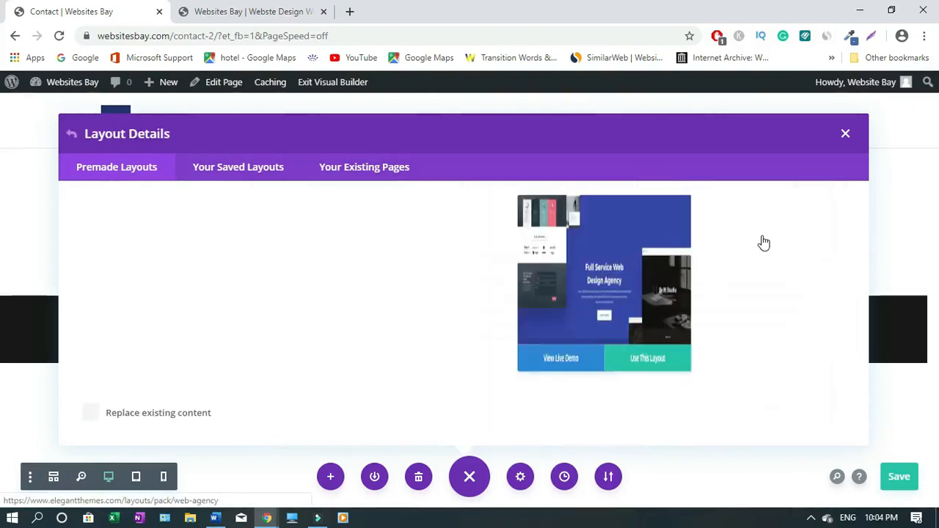
{"action": "left_click_drag", "start_coordinate": [835, 265], "coordinate": [842, 344]}
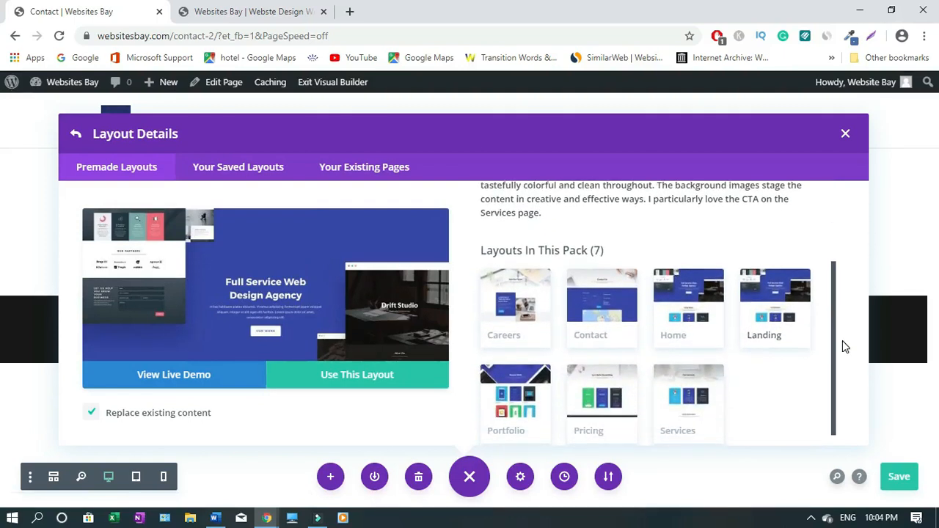
{"action": "left_click", "coordinate": [610, 317]}
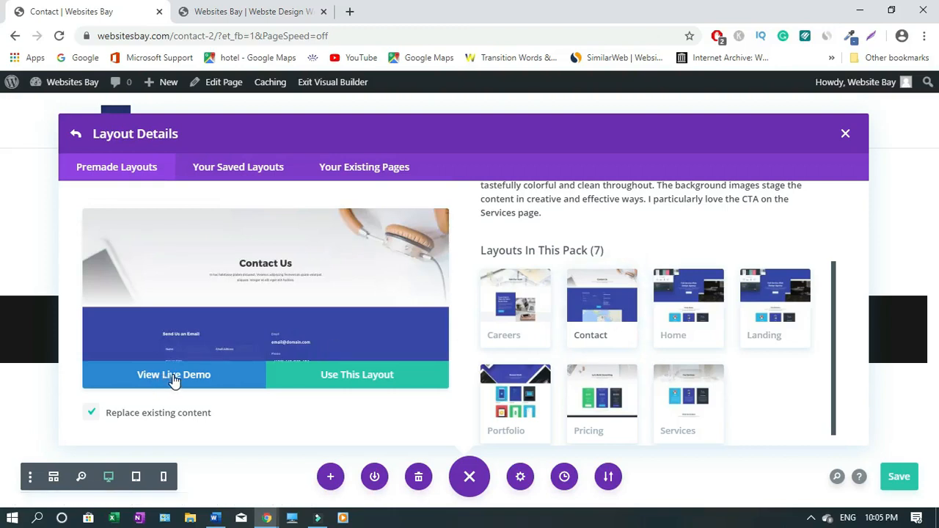
{"action": "left_click", "coordinate": [359, 379]}
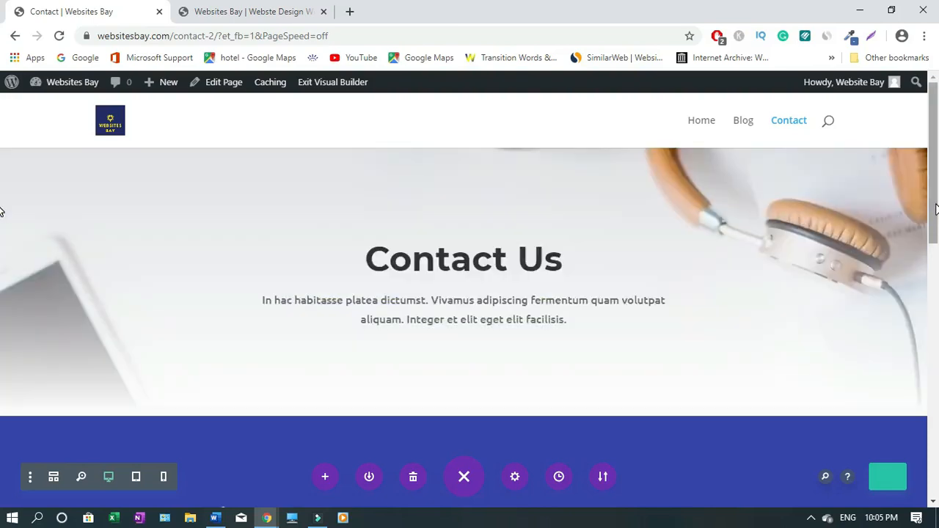
Step: Delete the empty row beneath the contact form and contact details
{"action": "scroll", "coordinate": [2, 273], "scroll_direction": "down", "scroll_amount": 4}
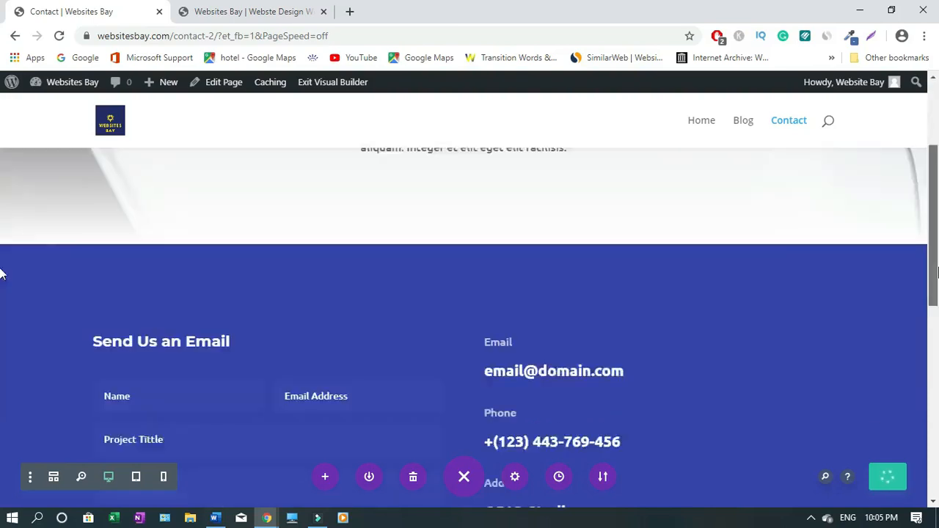
{"action": "left_click_drag", "start_coordinate": [936, 337], "coordinate": [929, 360]}
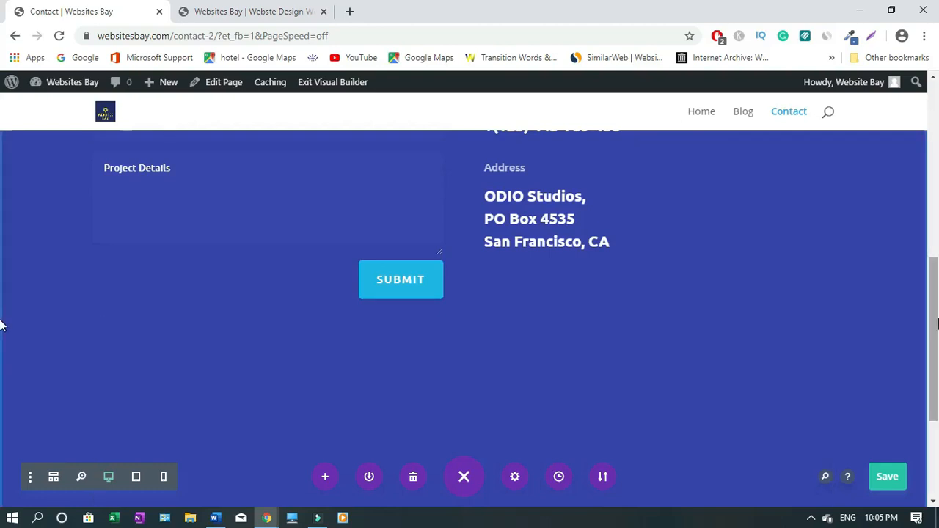
{"action": "scroll", "coordinate": [1, 325], "scroll_direction": "down", "scroll_amount": 2}
{"action": "left_click_drag", "start_coordinate": [937, 340], "coordinate": [937, 350]}
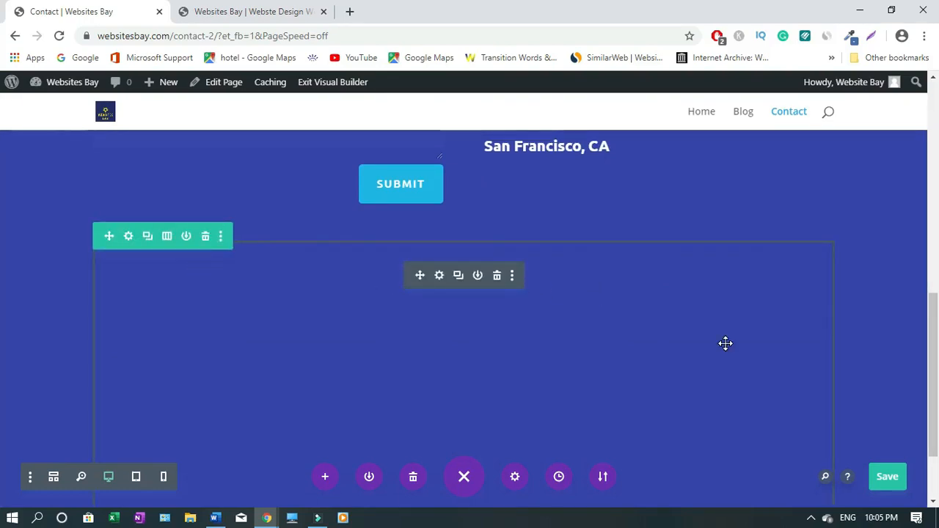
{"action": "scroll", "coordinate": [1, 330], "scroll_direction": "down", "scroll_amount": 2}
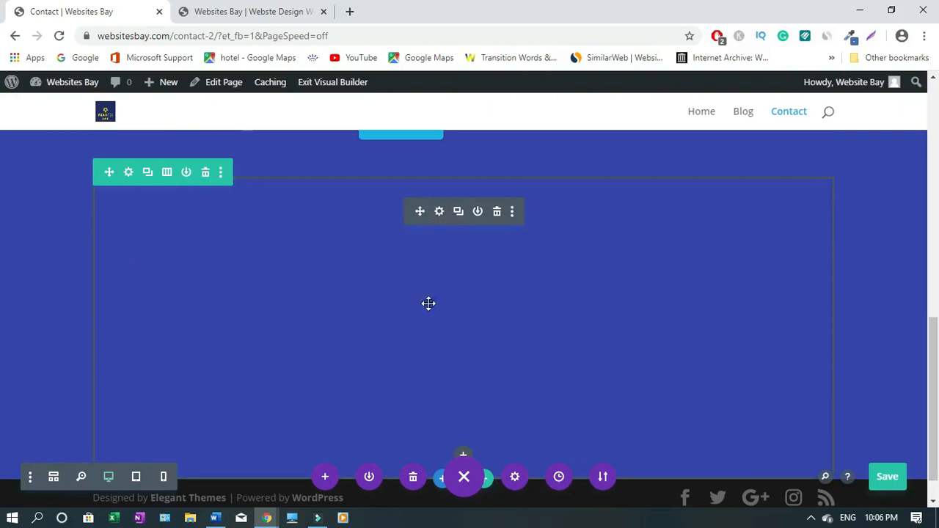
{"action": "left_click", "coordinate": [206, 171]}
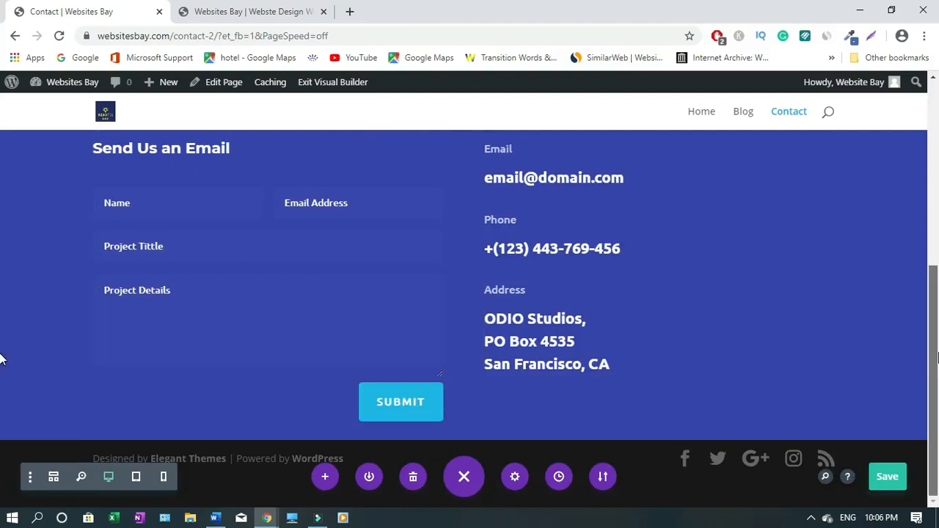
{"action": "left_click_drag", "start_coordinate": [929, 310], "coordinate": [930, 132]}
{"action": "scroll", "coordinate": [1, 191], "scroll_direction": "down", "scroll_amount": 2}
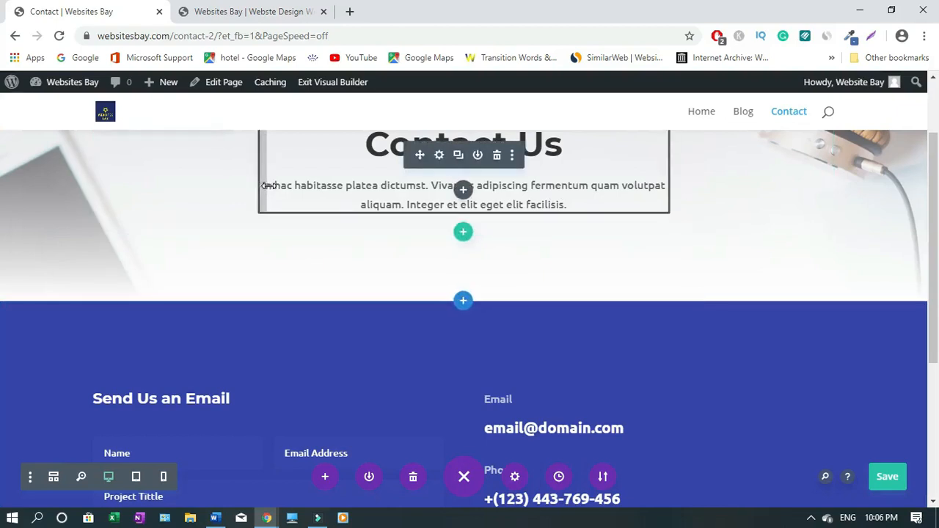
{"action": "left_click_drag", "start_coordinate": [276, 186], "coordinate": [372, 191]}
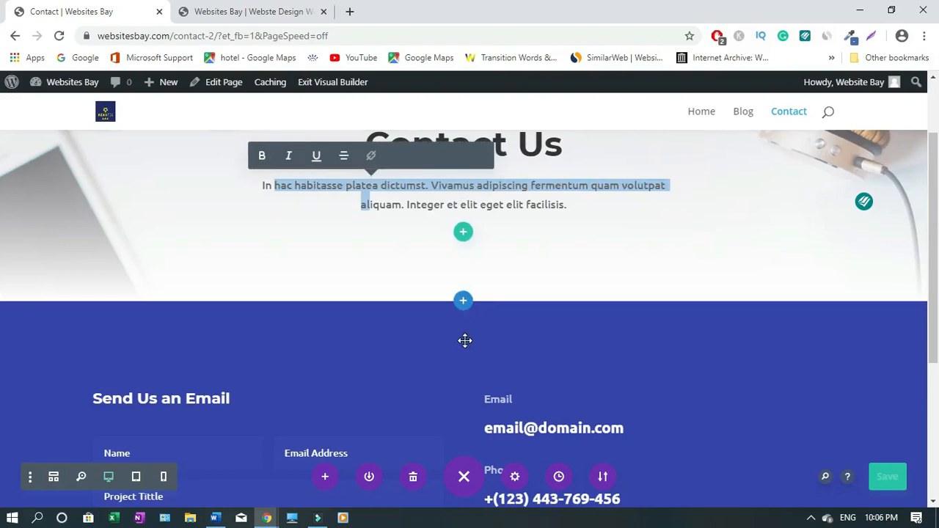
Step: Replace the blue background of the "Send Us an Email" section with gray #b3b3b3 and save the section settings
{"action": "left_click_drag", "start_coordinate": [937, 241], "coordinate": [937, 296]}
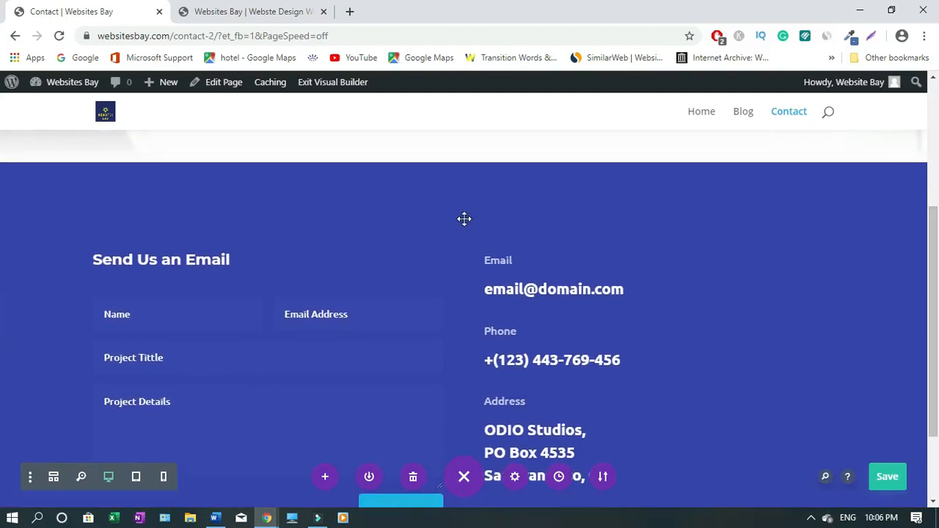
{"action": "mouse_move", "coordinate": [453, 176]}
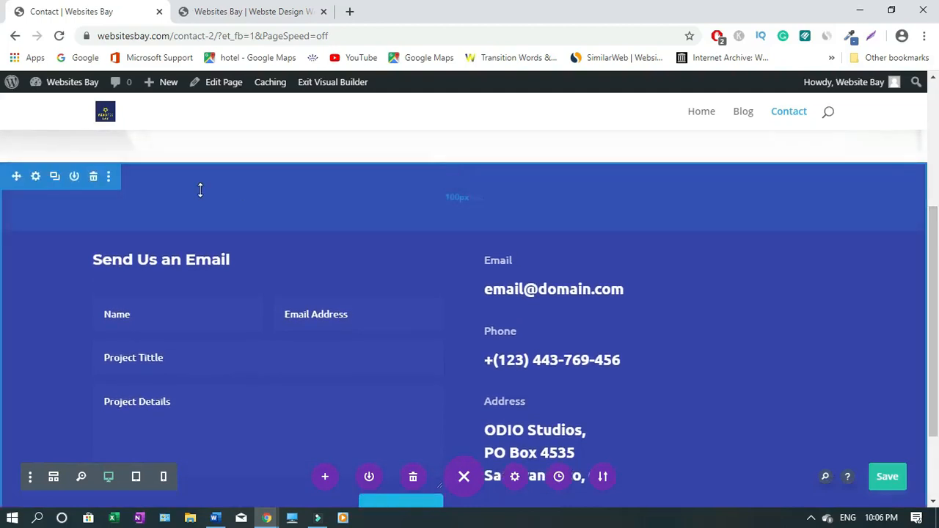
{"action": "left_click", "coordinate": [36, 178]}
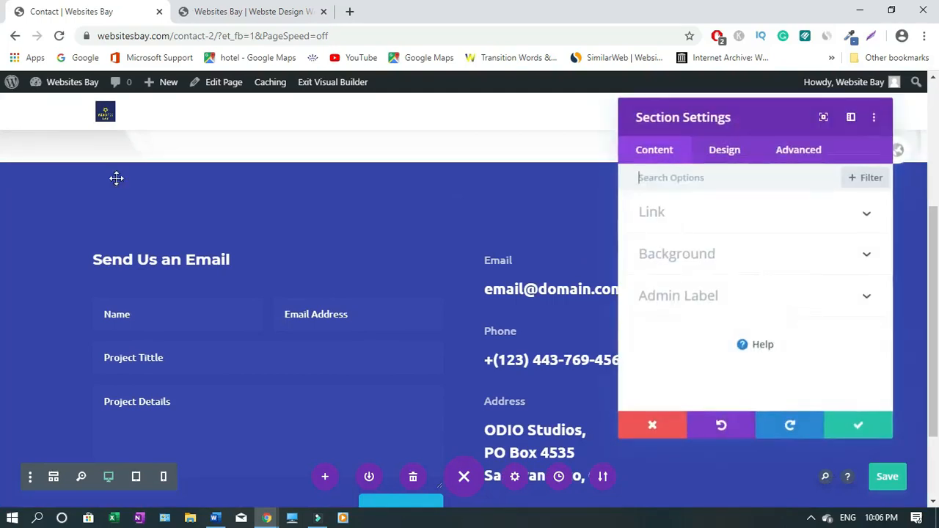
{"action": "left_click", "coordinate": [821, 257]}
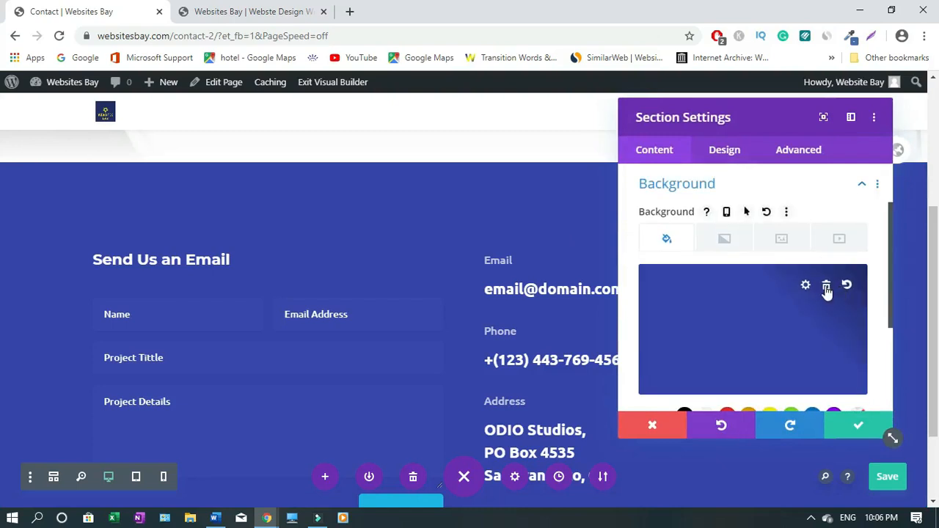
{"action": "left_click", "coordinate": [827, 286]}
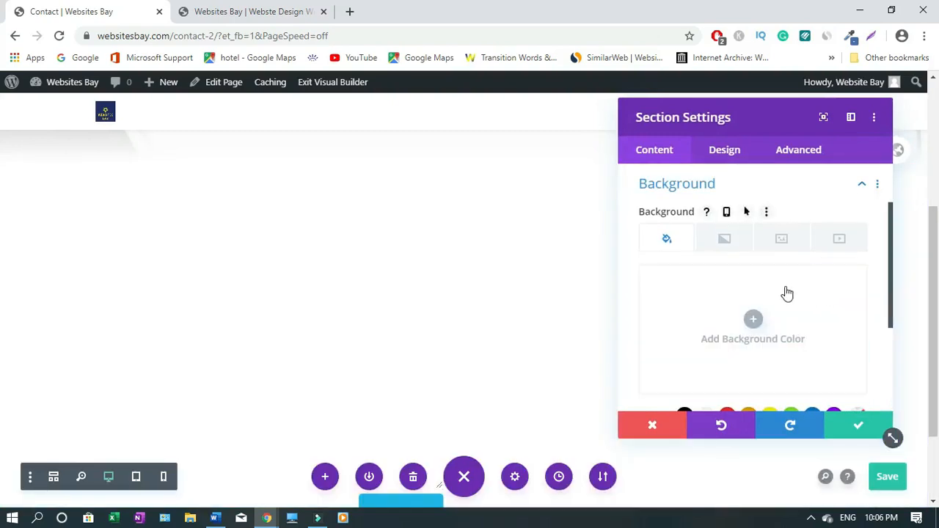
{"action": "left_click", "coordinate": [752, 320]}
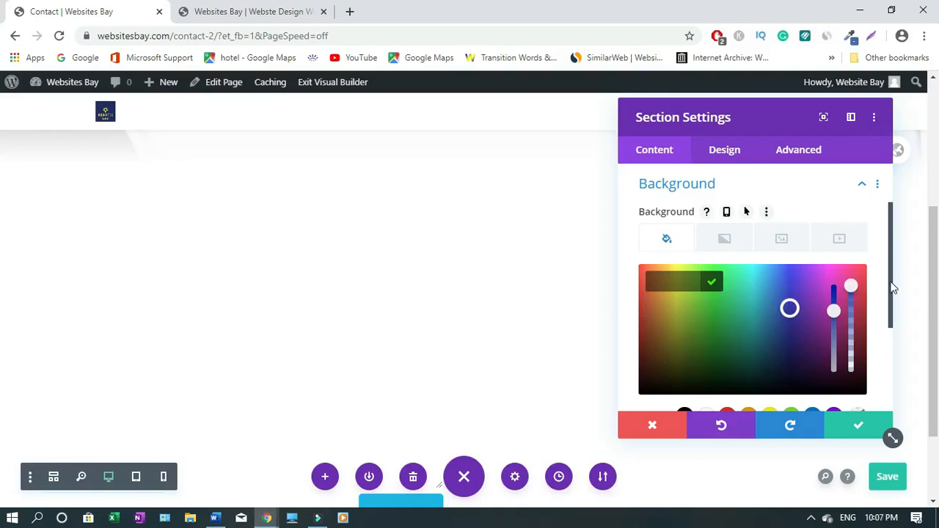
{"action": "left_click_drag", "start_coordinate": [893, 286], "coordinate": [896, 327]}
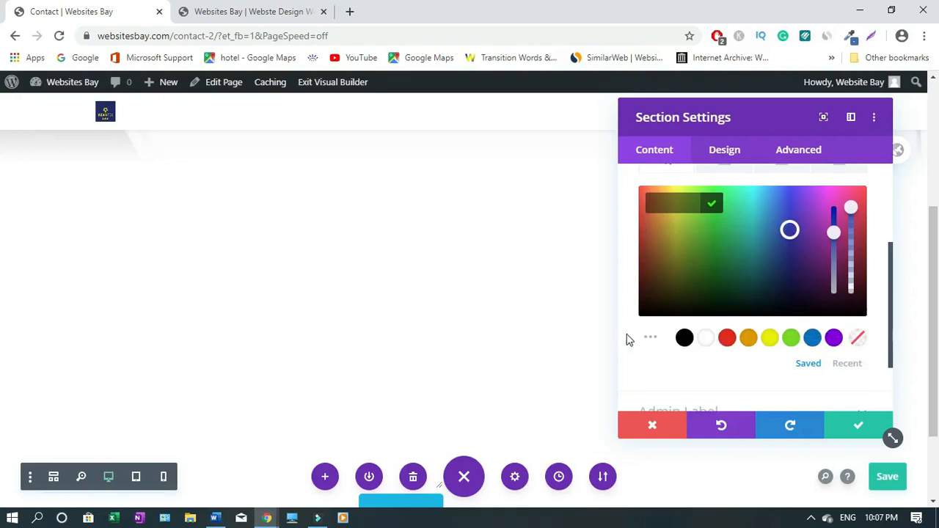
{"action": "left_click", "coordinate": [652, 341]}
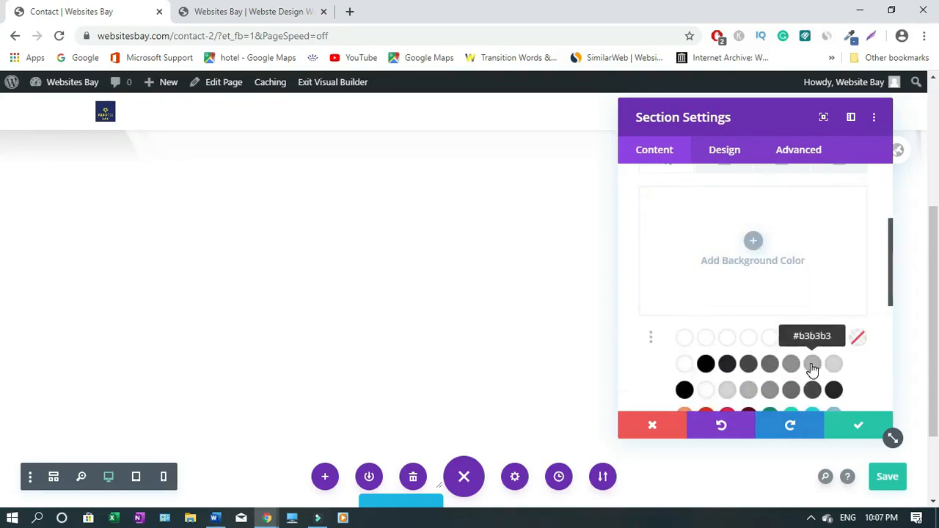
{"action": "left_click", "coordinate": [812, 364]}
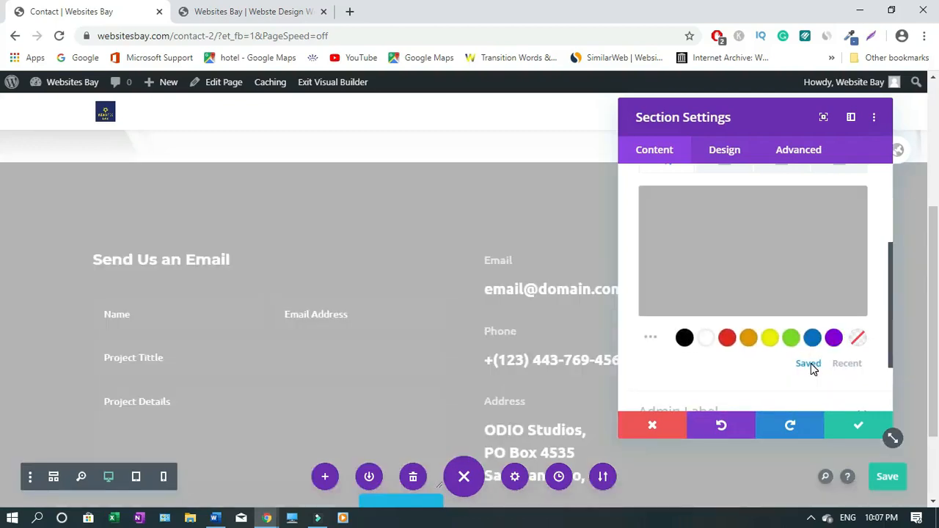
{"action": "left_click", "coordinate": [857, 433]}
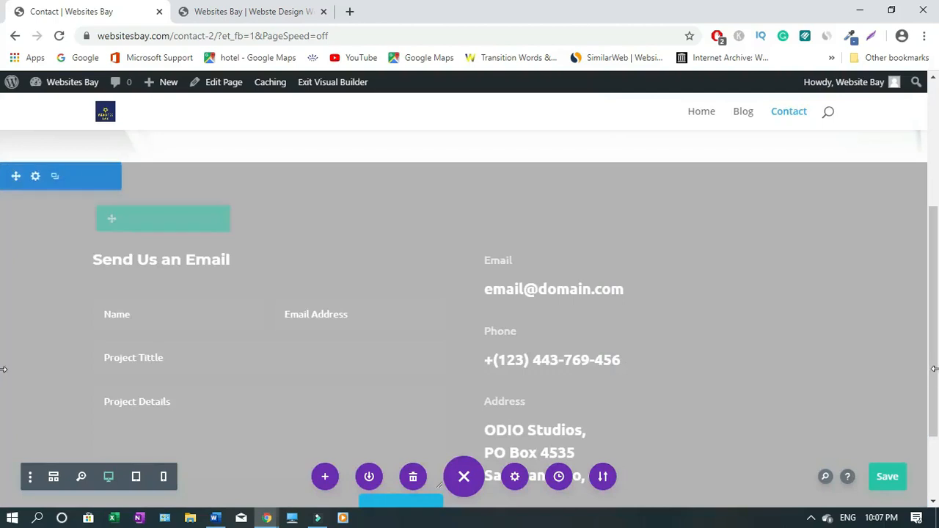
Step: Change the contact form's submit button text to "Join"
{"action": "left_click_drag", "start_coordinate": [938, 360], "coordinate": [936, 442]}
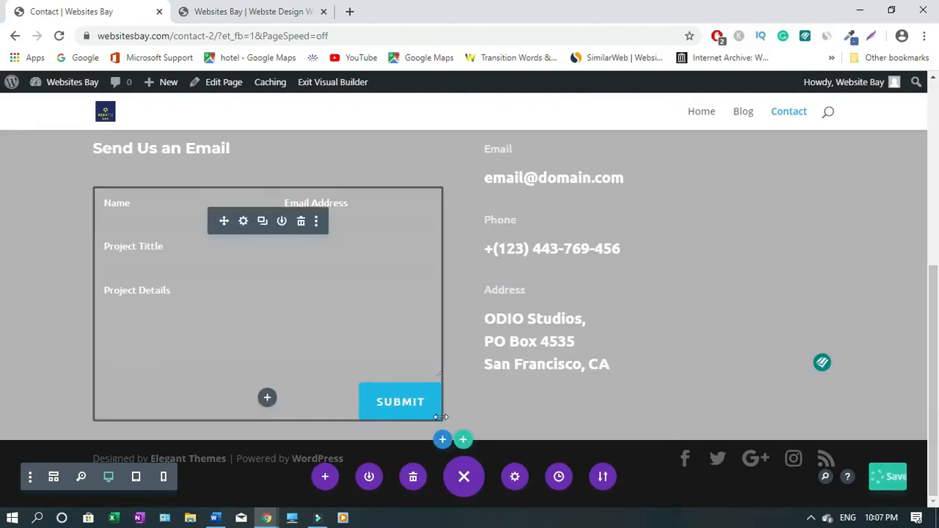
{"action": "left_click", "coordinate": [241, 221]}
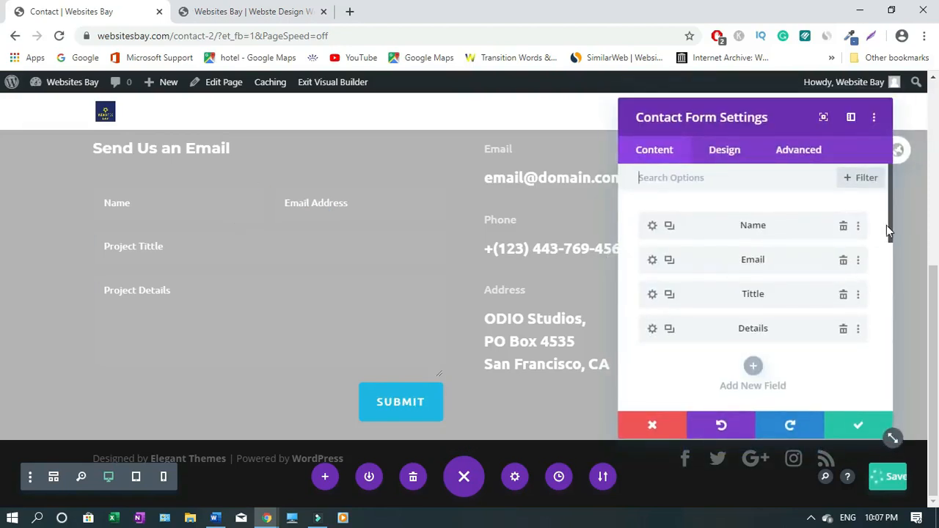
{"action": "left_click_drag", "start_coordinate": [891, 227], "coordinate": [893, 326]}
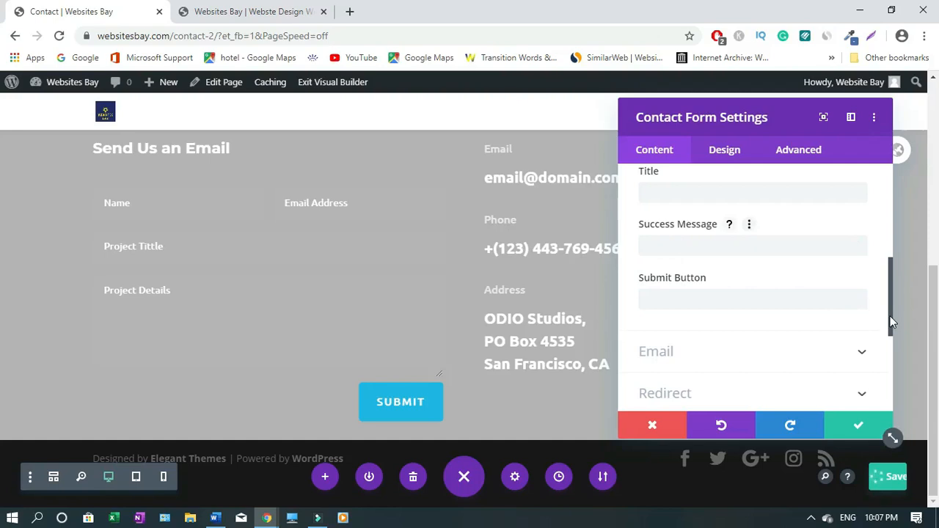
{"action": "left_click_drag", "start_coordinate": [888, 316], "coordinate": [889, 310]}
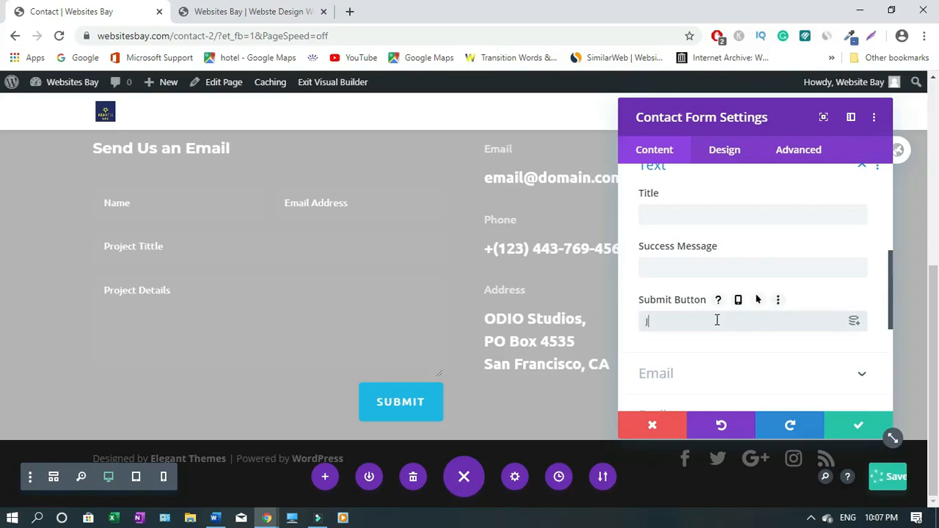
{"action": "type", "text": "in"}
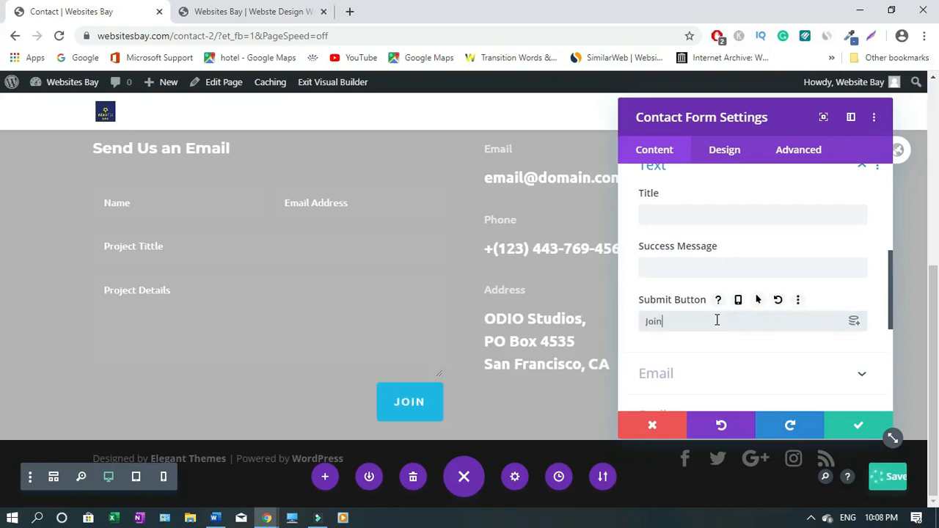
Step: Complete the contact form's submit button text as "Join Us" and save the form settings
{"action": "type", "text": " Us"}
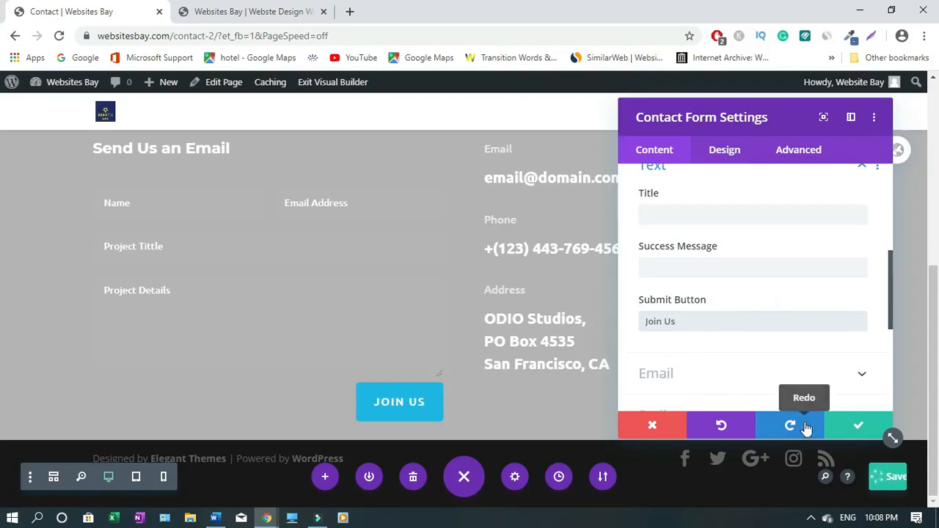
{"action": "left_click", "coordinate": [856, 428]}
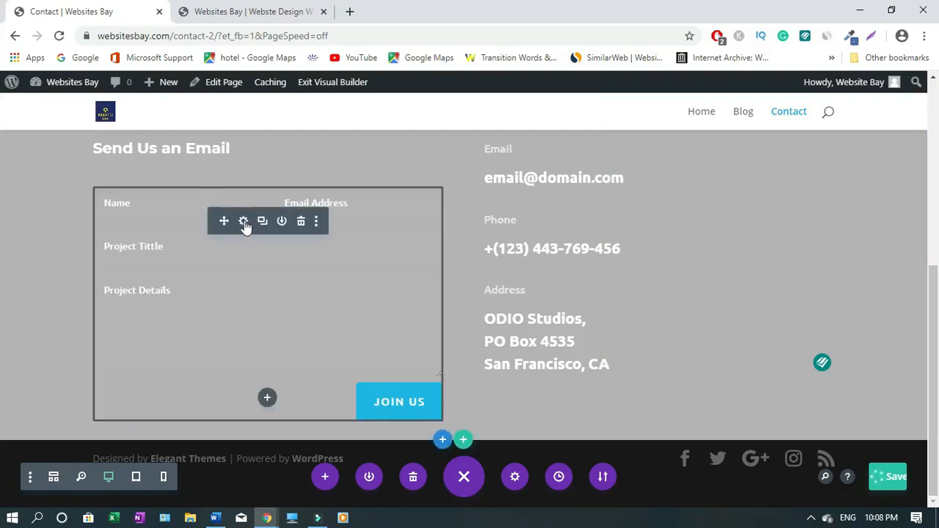
Step: Review the contact form's remaining content settings, including its link URL and link target options
{"action": "left_click", "coordinate": [244, 222]}
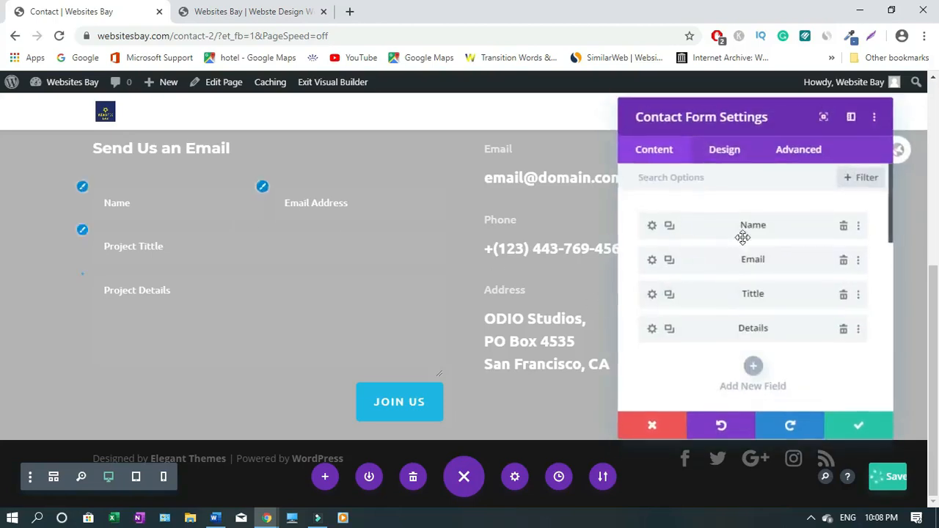
{"action": "left_click_drag", "start_coordinate": [891, 216], "coordinate": [883, 367]}
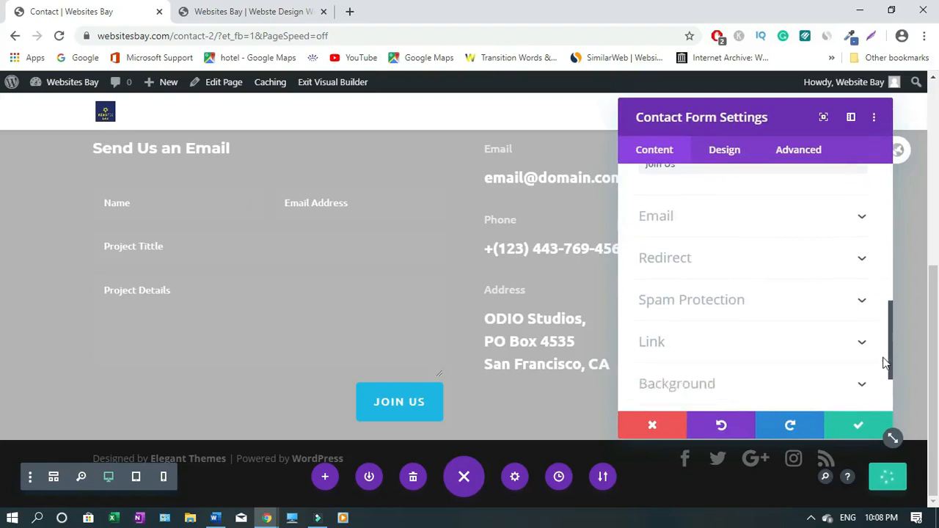
{"action": "left_click", "coordinate": [863, 295]}
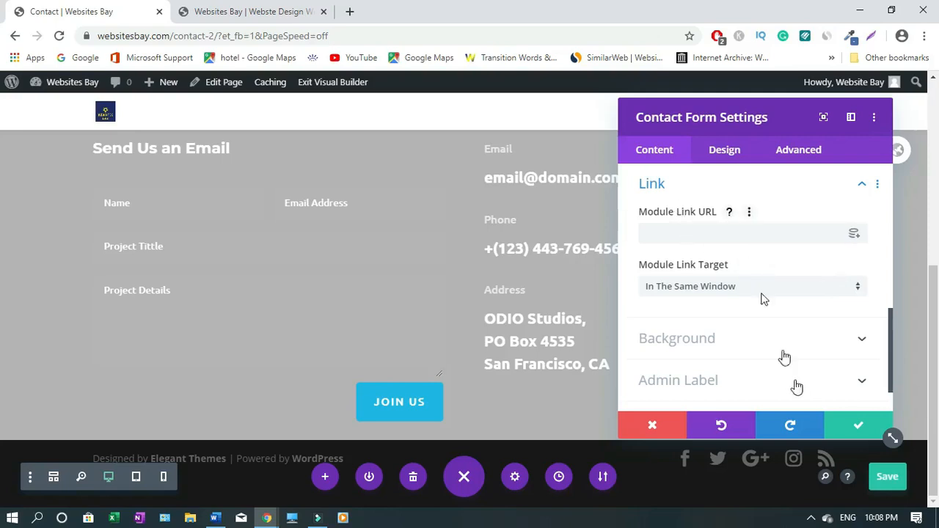
{"action": "left_click", "coordinate": [851, 422]}
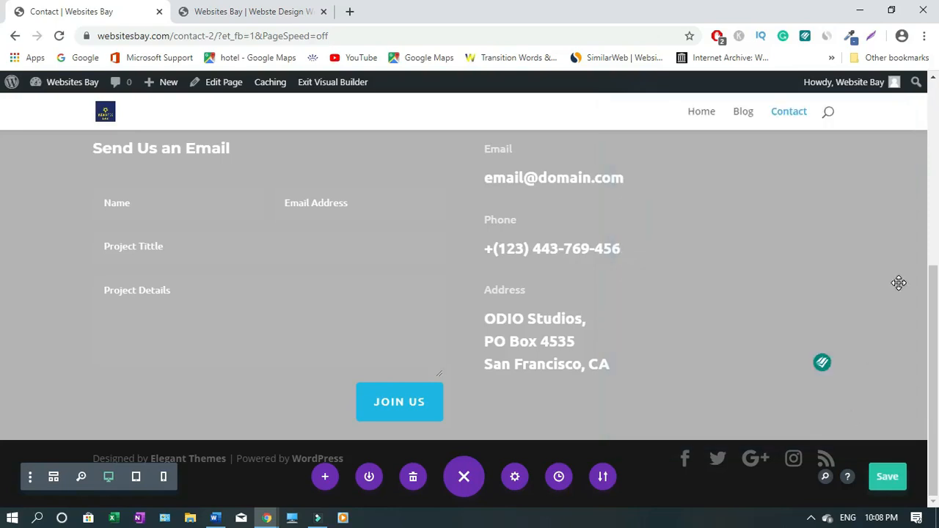
Step: Save the edited Contact page in the visual builder
{"action": "left_click_drag", "start_coordinate": [933, 304], "coordinate": [937, 229]}
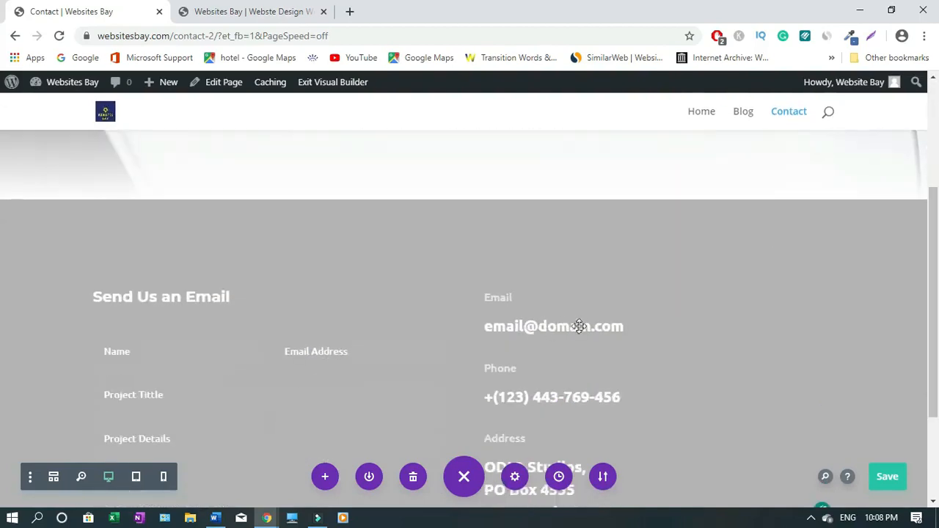
{"action": "left_click_drag", "start_coordinate": [937, 325], "coordinate": [937, 193]}
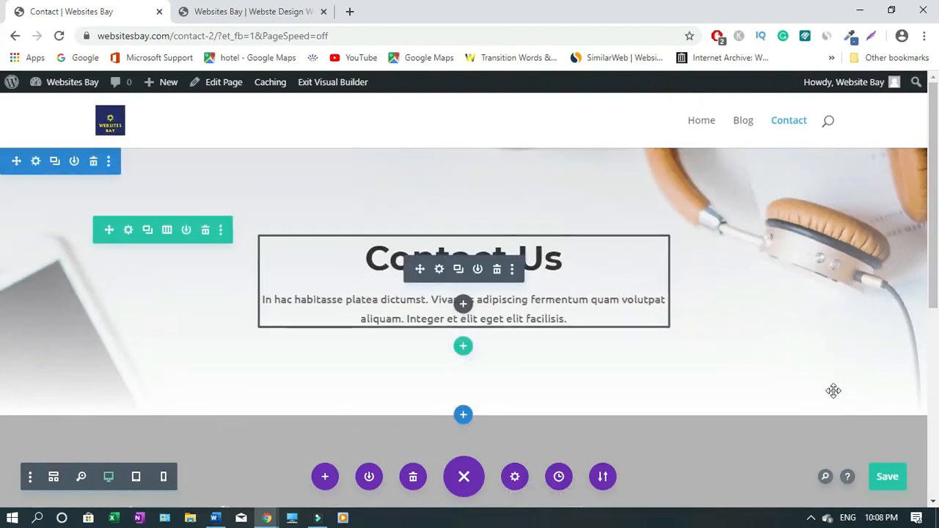
{"action": "left_click", "coordinate": [888, 479]}
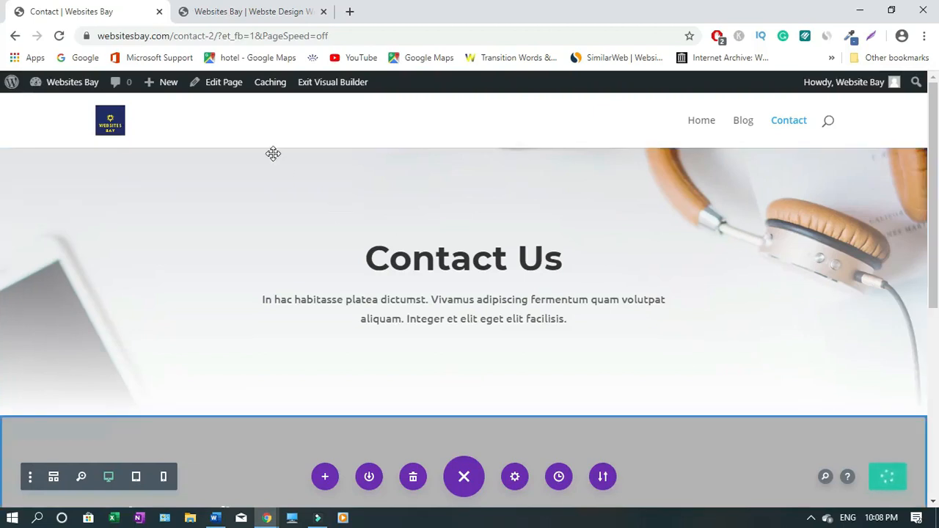
Step: Reload the live homepage and check its main menu and page content
{"action": "left_click", "coordinate": [244, 12]}
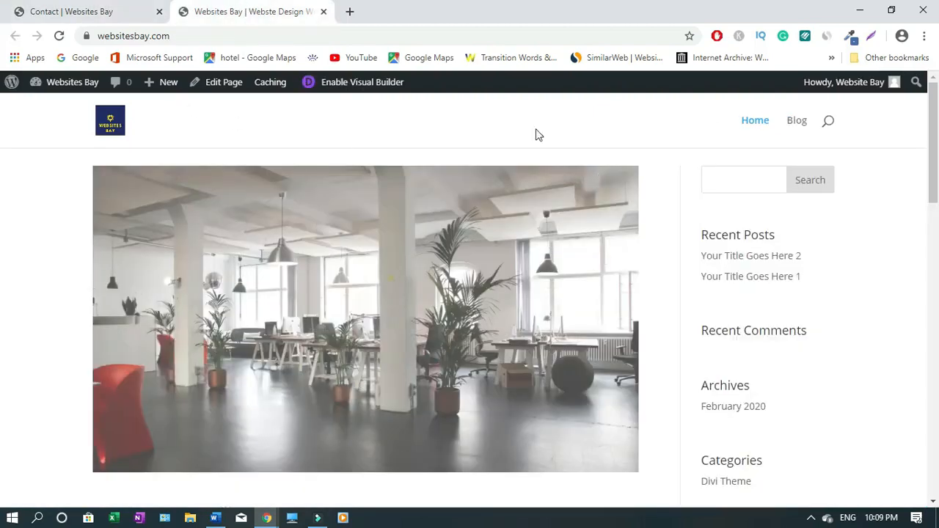
{"action": "left_click", "coordinate": [60, 38]}
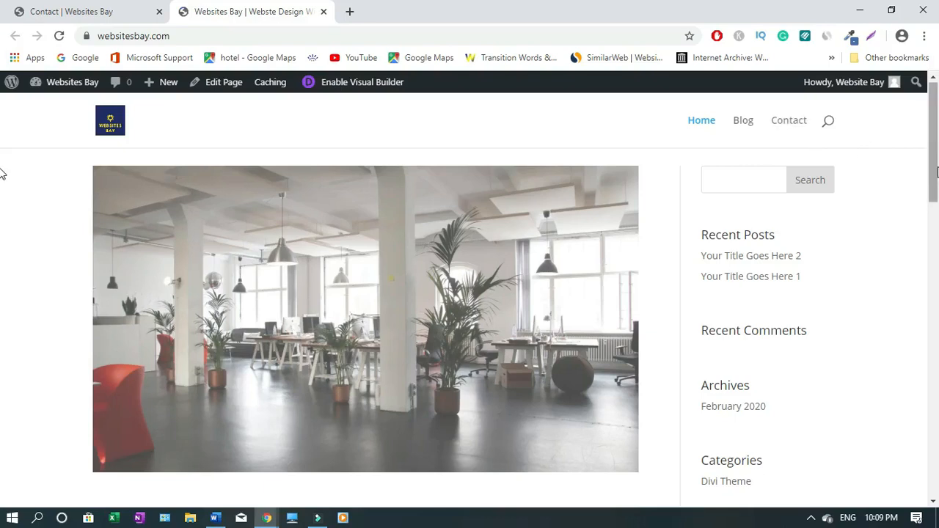
{"action": "mouse_move", "coordinate": [936, 170]}
{"action": "left_mouse_down"}
{"action": "mouse_move", "coordinate": [935, 471]}
{"action": "mouse_move", "coordinate": [935, 172]}
{"action": "left_mouse_up"}
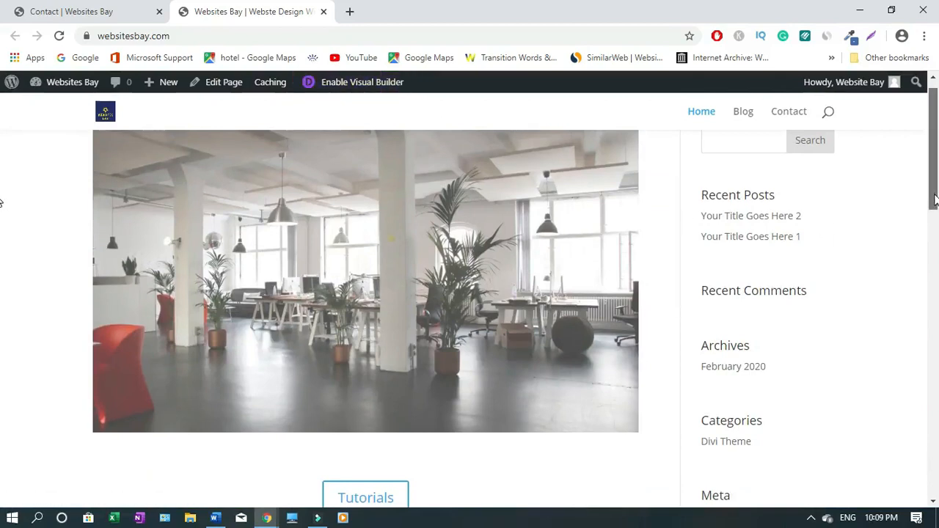
{"action": "left_click_drag", "start_coordinate": [936, 203], "coordinate": [935, 174]}
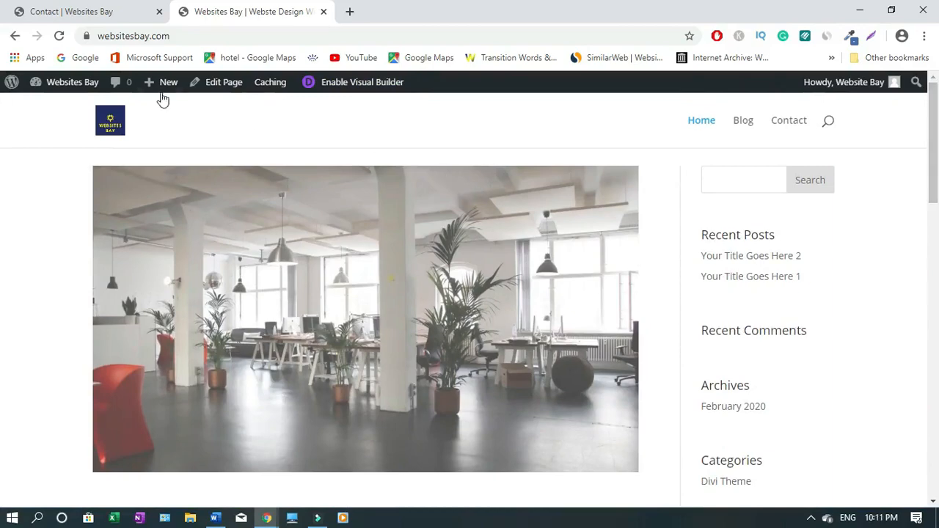
{"action": "mouse_move", "coordinate": [163, 99]}
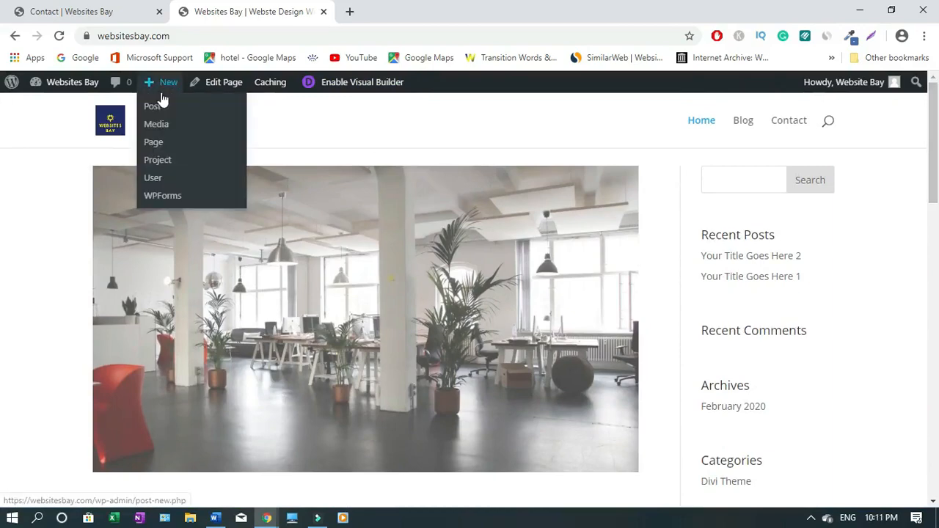
{"action": "left_click_drag", "start_coordinate": [936, 145], "coordinate": [938, 125]}
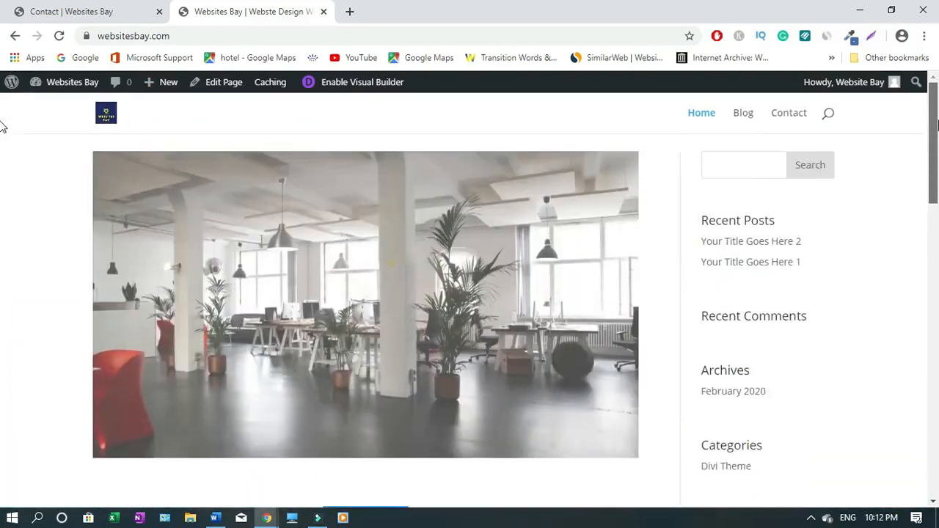
Step: Go from the Contact page to the WordPress dashboard and start a new post
{"action": "left_click", "coordinate": [62, 11]}
{"action": "mouse_move", "coordinate": [67, 86]}
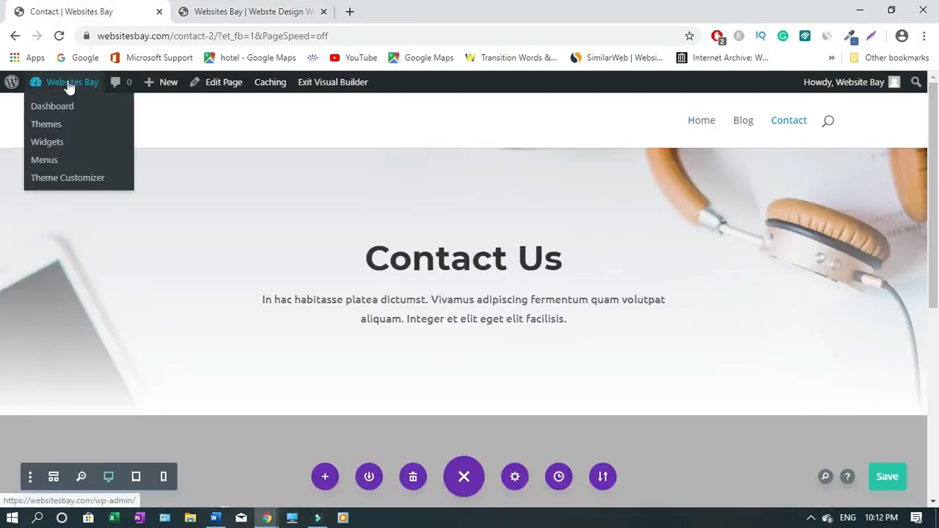
{"action": "left_click", "coordinate": [52, 106]}
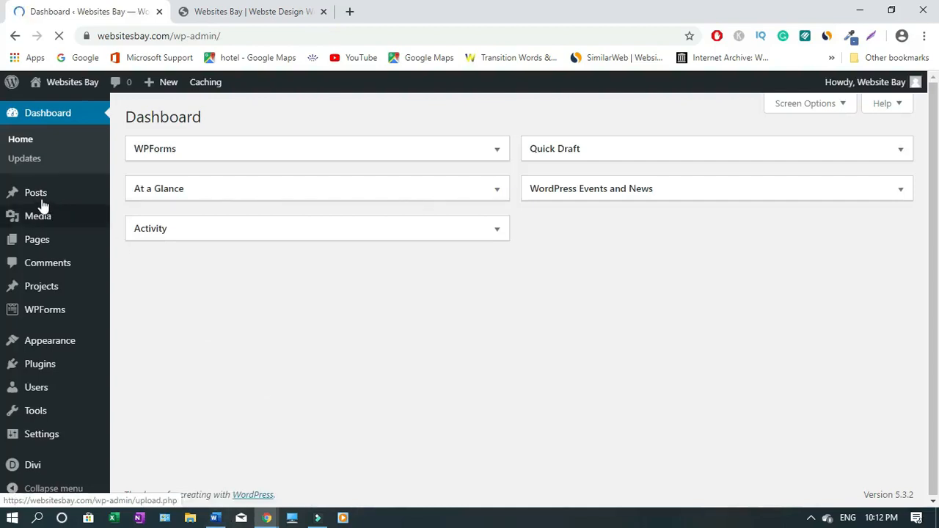
{"action": "mouse_move", "coordinate": [38, 198]}
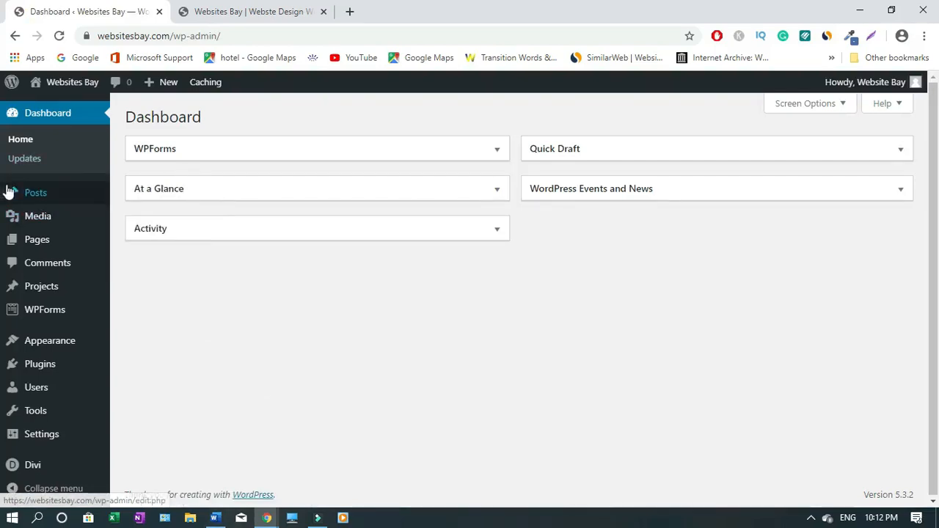
{"action": "left_click", "coordinate": [143, 214]}
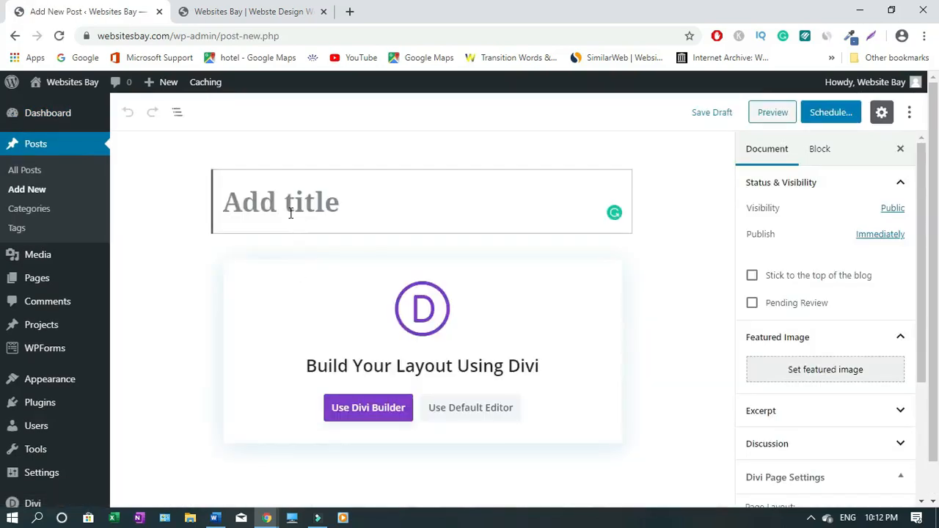
Step: Copy the heading from the Word document and use it to title the new post "Your Title Goes Here 3"
{"action": "left_click", "coordinate": [215, 519]}
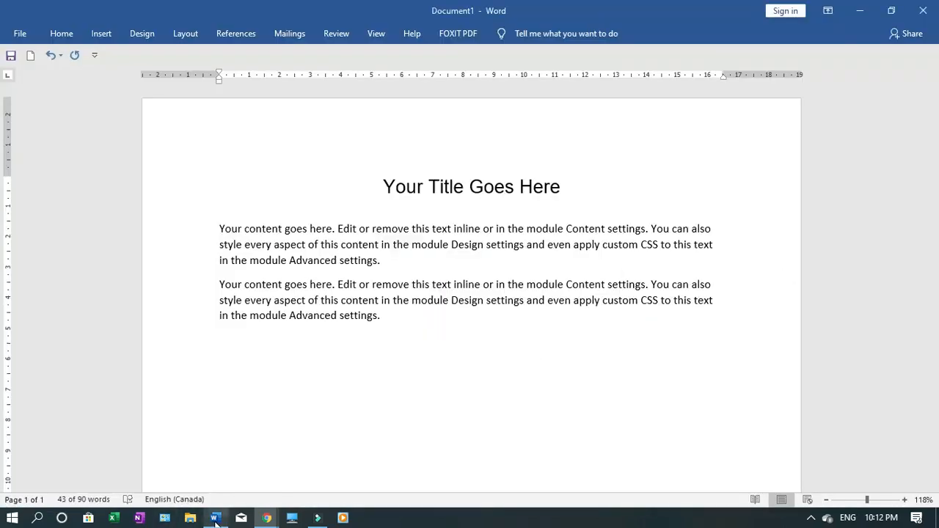
{"action": "triple_click", "coordinate": [470, 189]}
{"action": "key", "text": "ctrl+c"}
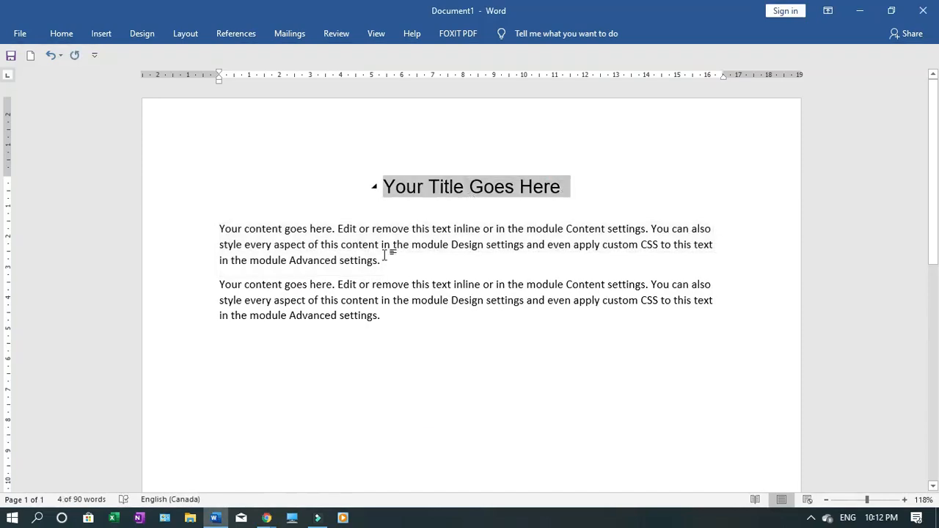
{"action": "left_click", "coordinate": [267, 518]}
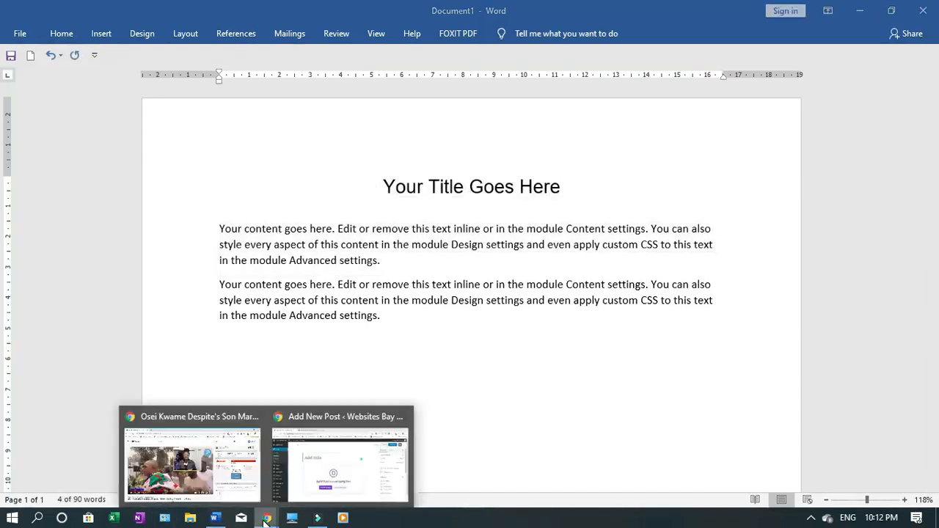
{"action": "left_click", "coordinate": [334, 469]}
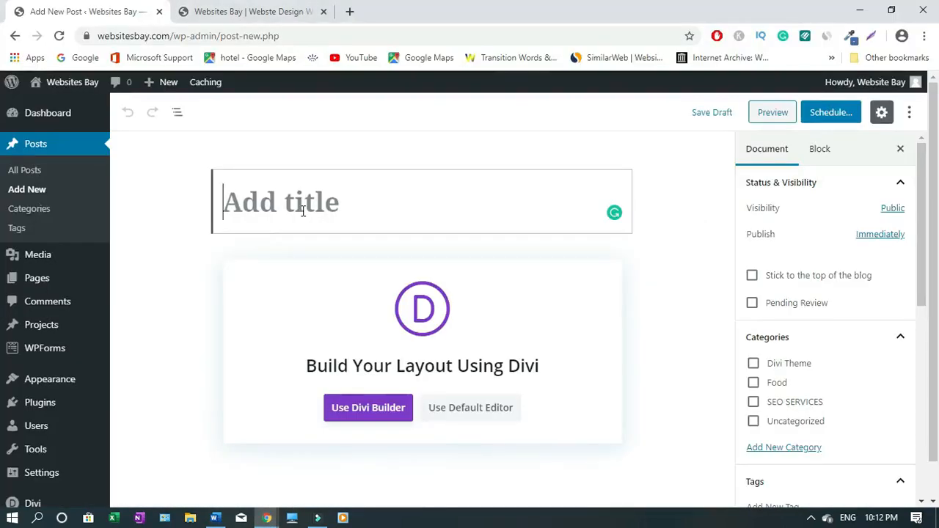
{"action": "key", "text": "ctrl+v"}
{"action": "type", "text": "3"}
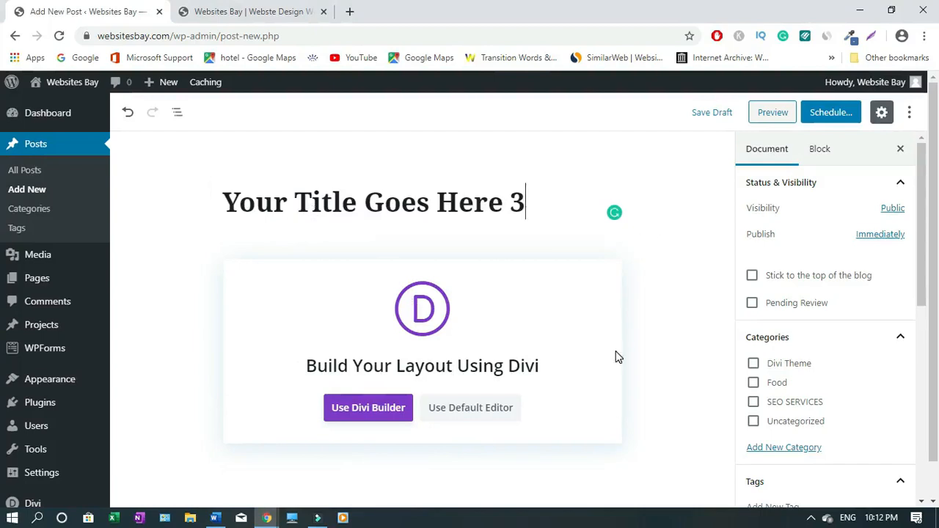
Step: Choose the default editor for the post and insert the Word document's first body paragraph as its content
{"action": "left_click", "coordinate": [477, 409]}
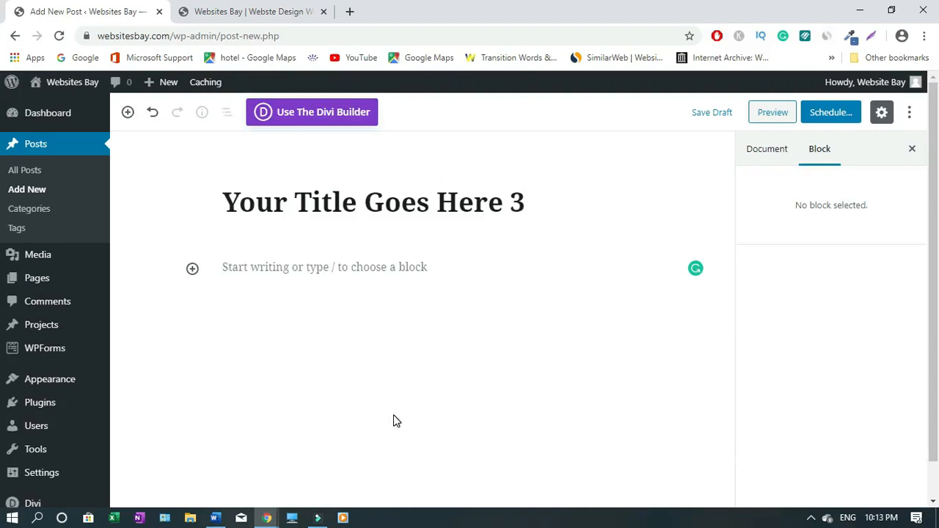
{"action": "left_click", "coordinate": [216, 518]}
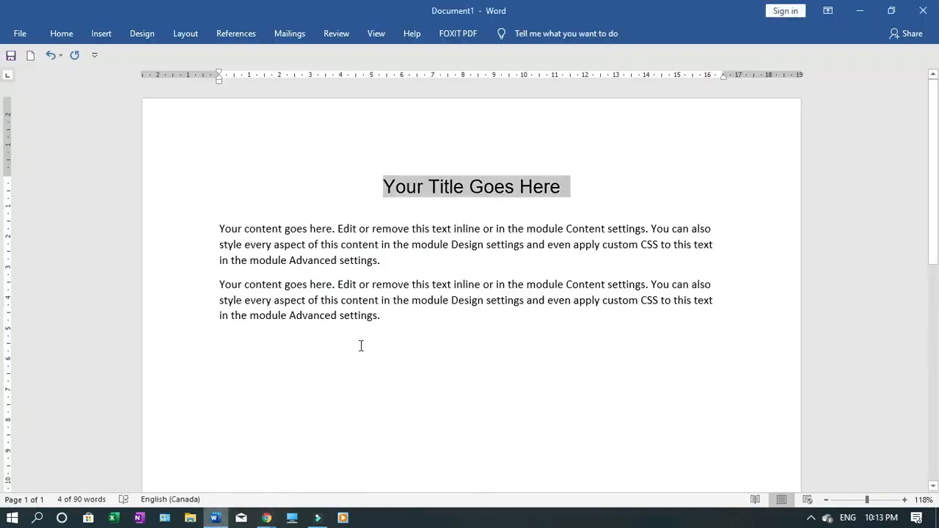
{"action": "triple_click", "coordinate": [400, 242]}
{"action": "key", "text": "ctrl+c"}
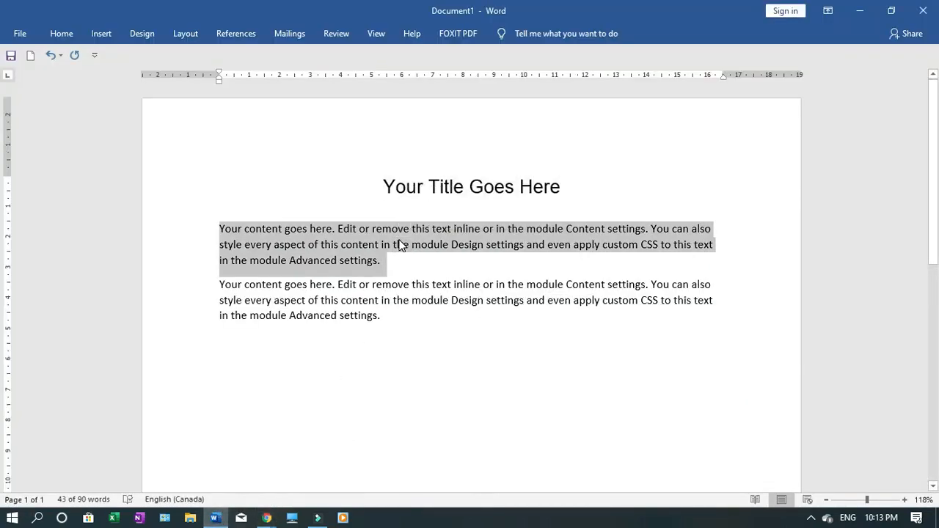
{"action": "left_click", "coordinate": [267, 518]}
{"action": "left_click", "coordinate": [318, 482]}
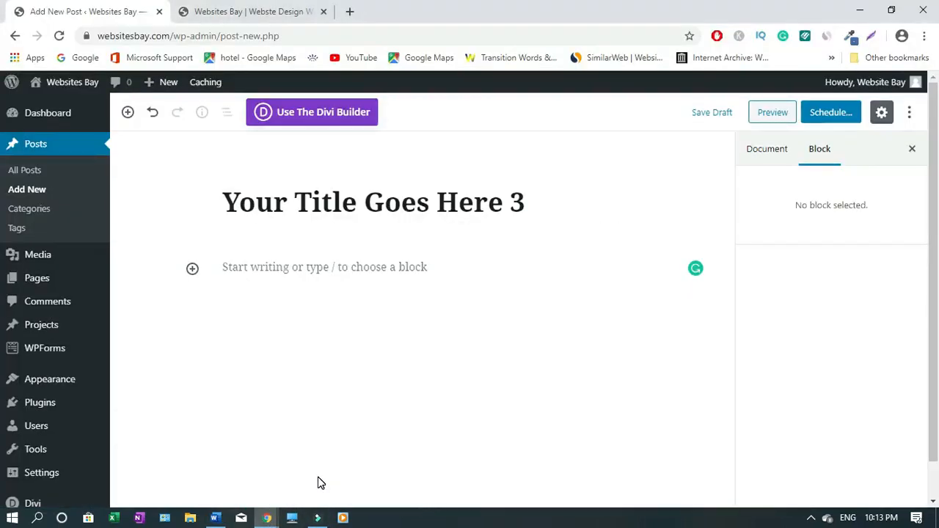
{"action": "left_click", "coordinate": [291, 266]}
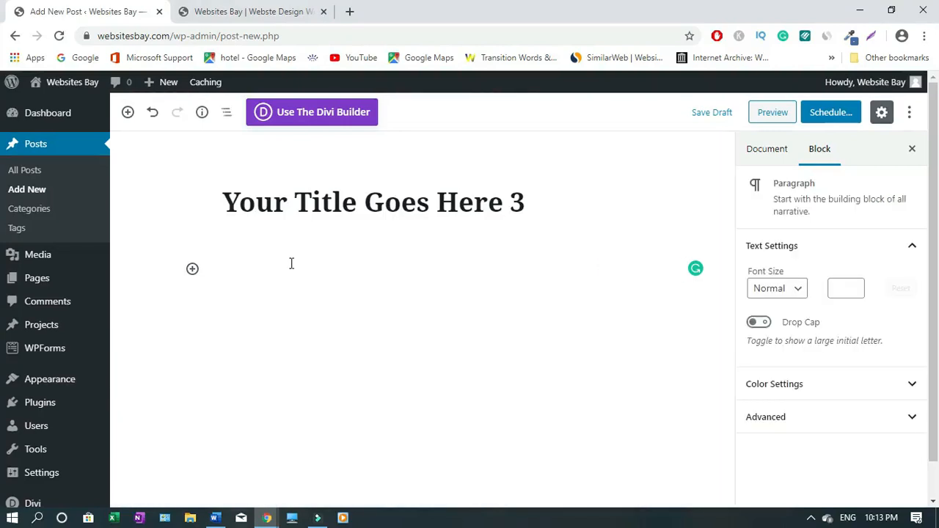
{"action": "key", "text": "ctrl+v"}
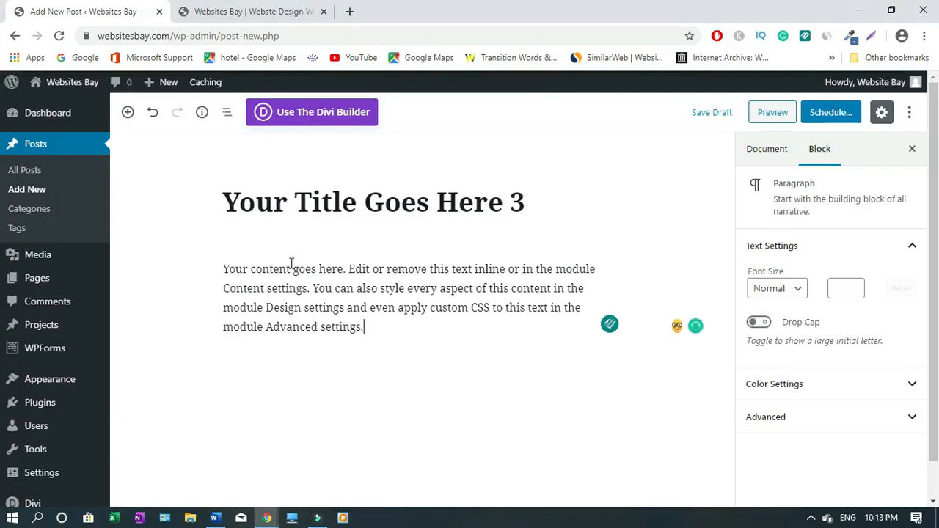
Step: Add two more copies of the same paragraph below it as separate paragraph blocks
{"action": "key", "text": "Return"}
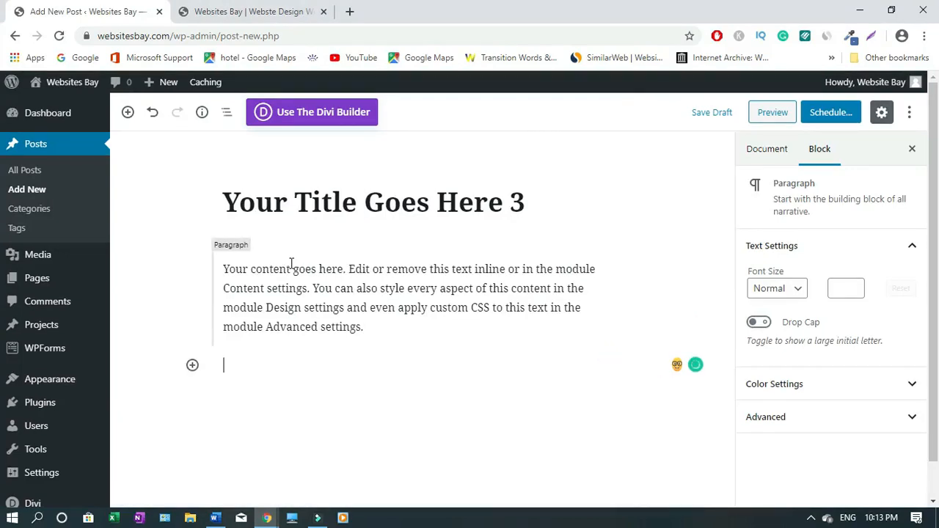
{"action": "key", "text": "ctrl+v"}
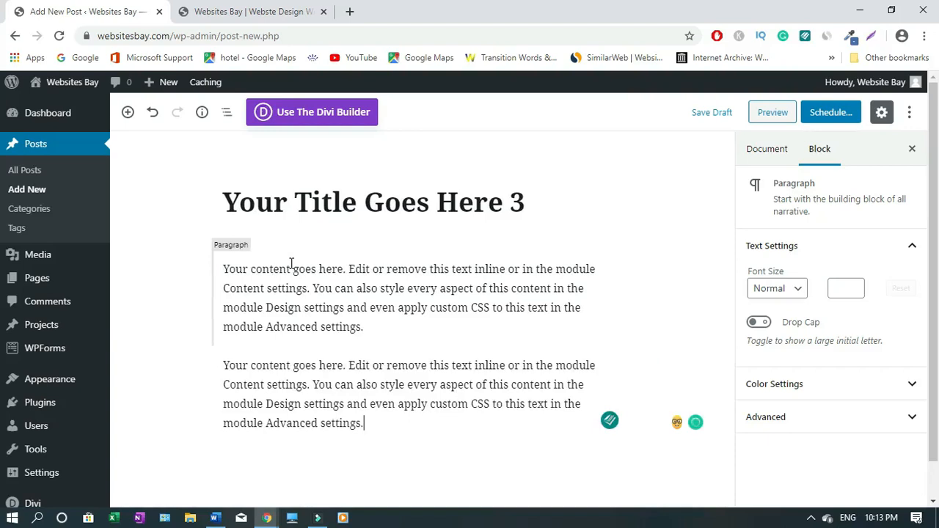
{"action": "key", "text": "Return"}
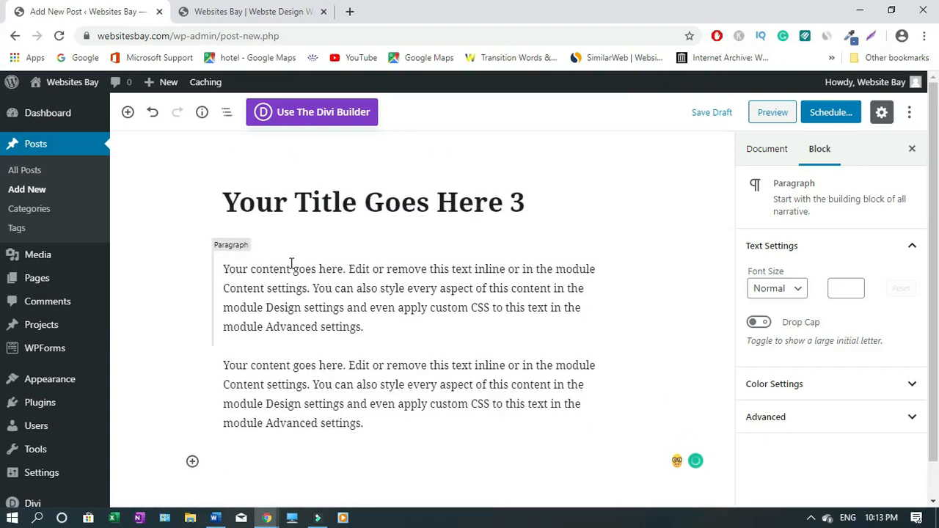
{"action": "key", "text": "ctrl+v"}
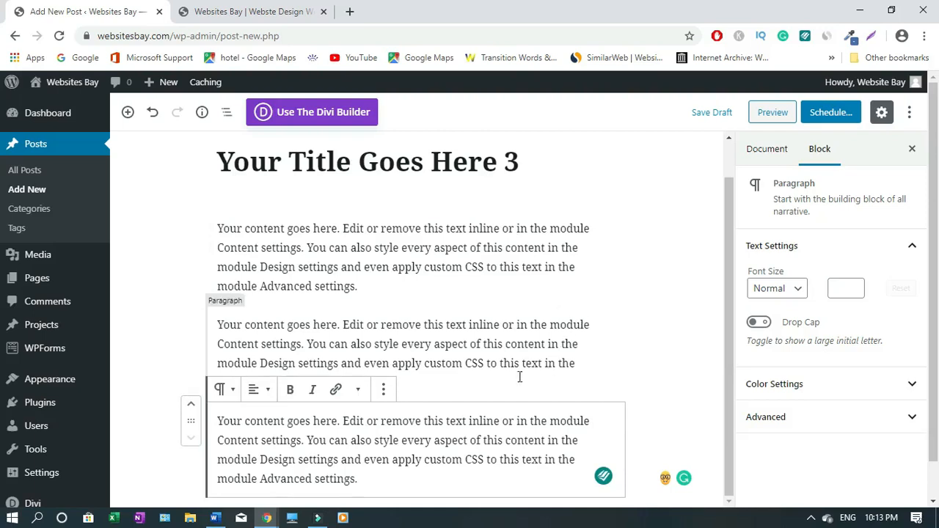
{"action": "mouse_move", "coordinate": [416, 307]}
{"action": "scroll", "coordinate": [3, 265], "scroll_direction": "down", "scroll_amount": 1}
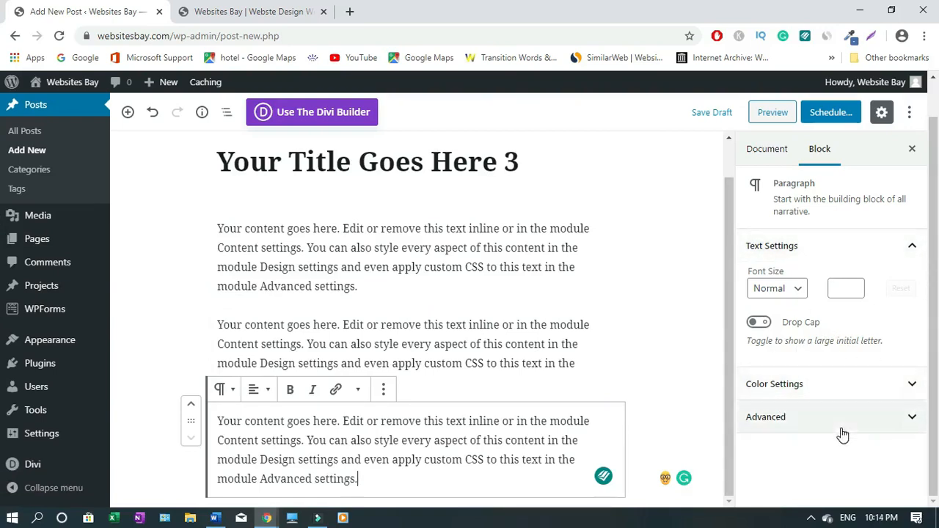
Step: Assign the post to the Divi Theme category in its document settings
{"action": "left_click", "coordinate": [770, 151]}
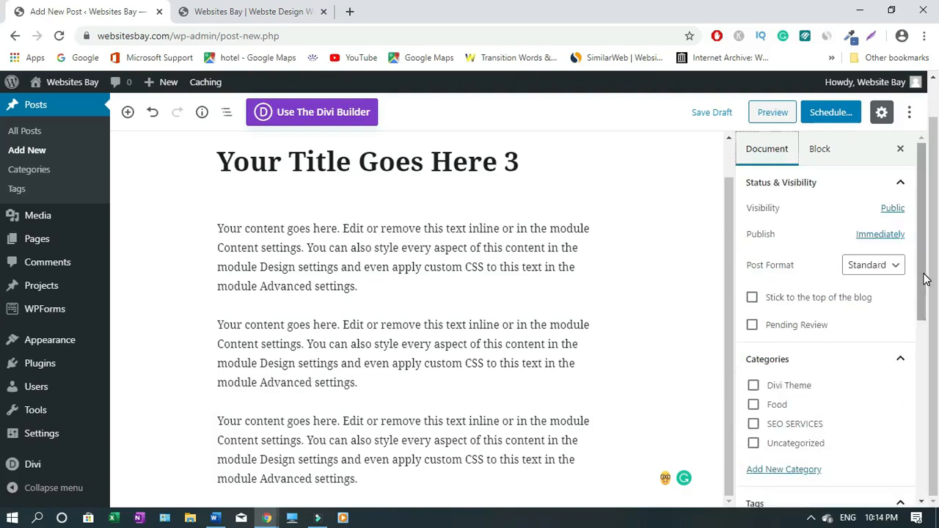
{"action": "left_click_drag", "start_coordinate": [926, 278], "coordinate": [925, 314]}
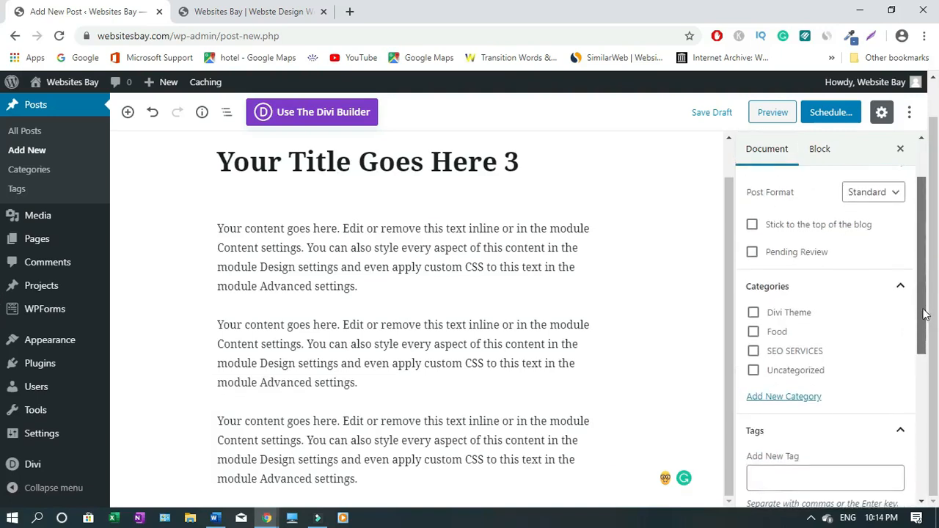
{"action": "left_click", "coordinate": [753, 313]}
{"action": "left_click_drag", "start_coordinate": [925, 270], "coordinate": [929, 261]}
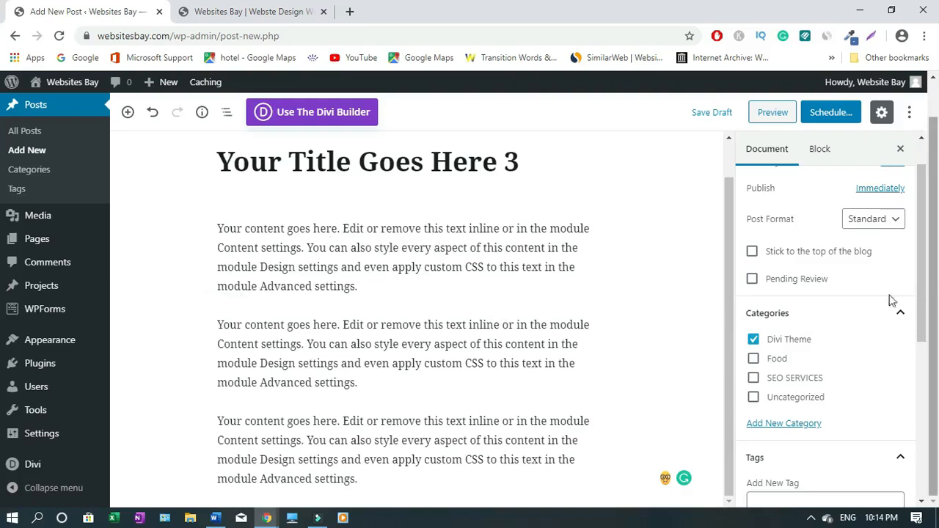
Step: Add the existing tags "divi" and "web design" to the post
{"action": "left_click_drag", "start_coordinate": [918, 299], "coordinate": [929, 373]}
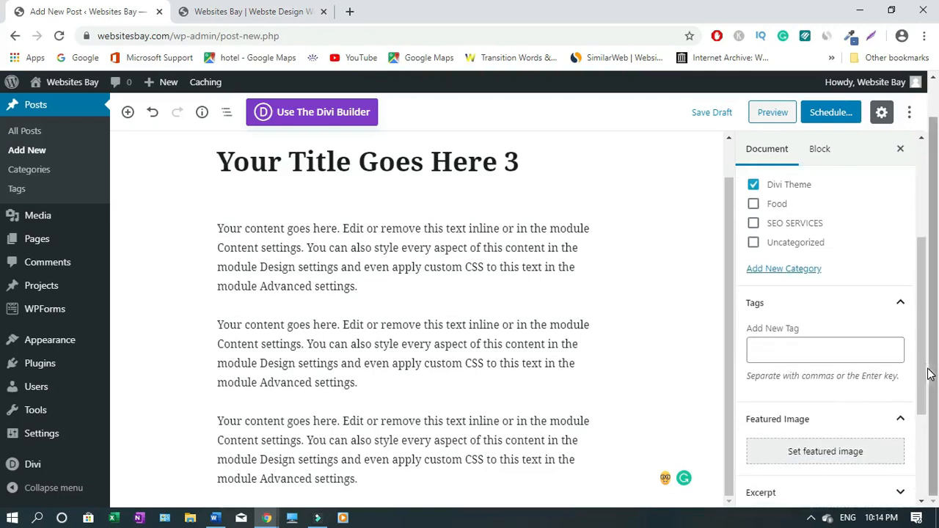
{"action": "left_click", "coordinate": [785, 354]}
{"action": "type", "text": "d"}
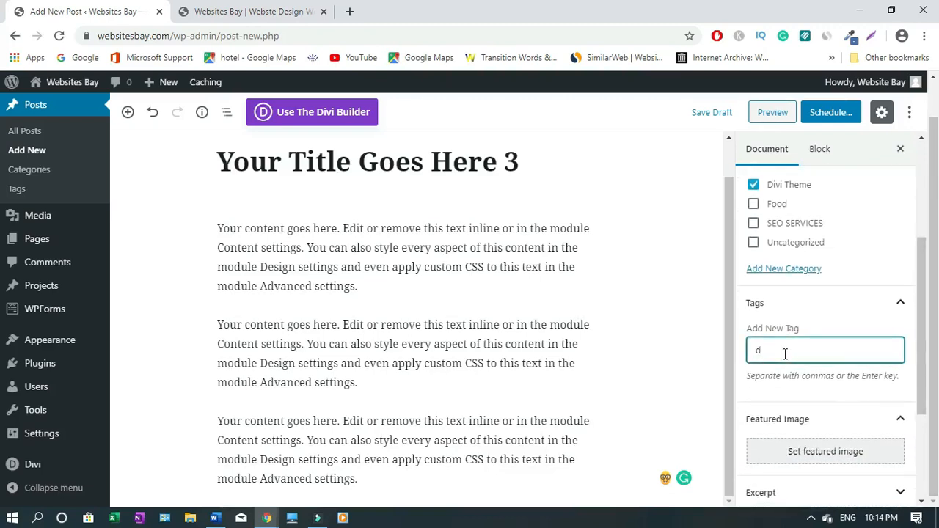
{"action": "type", "text": "i"}
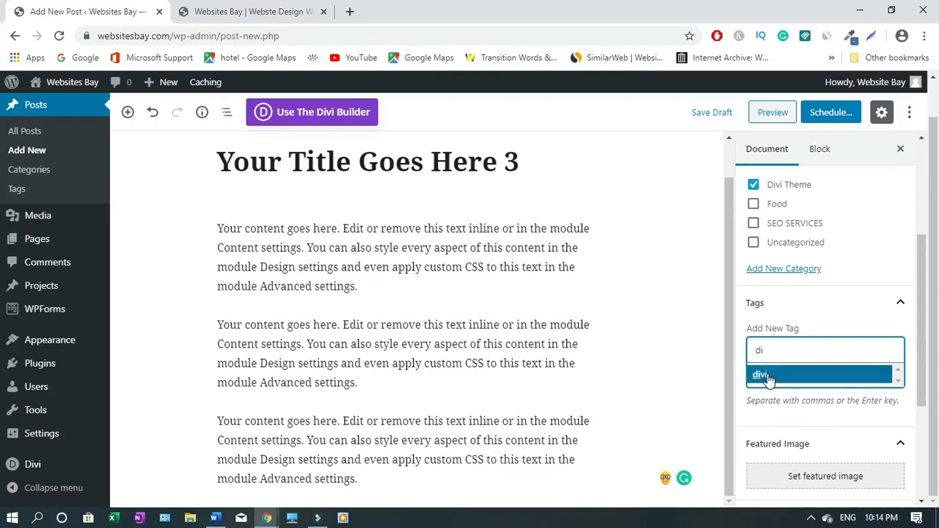
{"action": "left_click", "coordinate": [769, 374]}
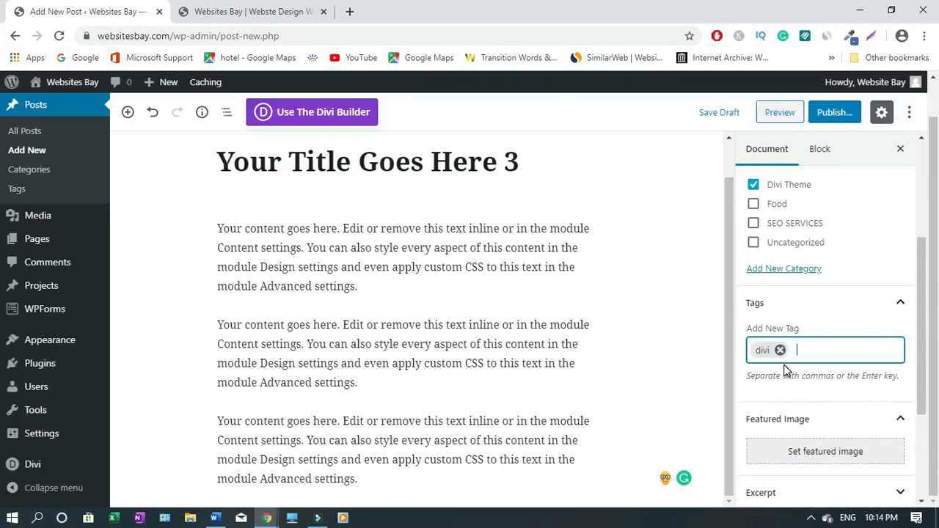
{"action": "type", "text": "we"}
{"action": "left_click", "coordinate": [787, 372]}
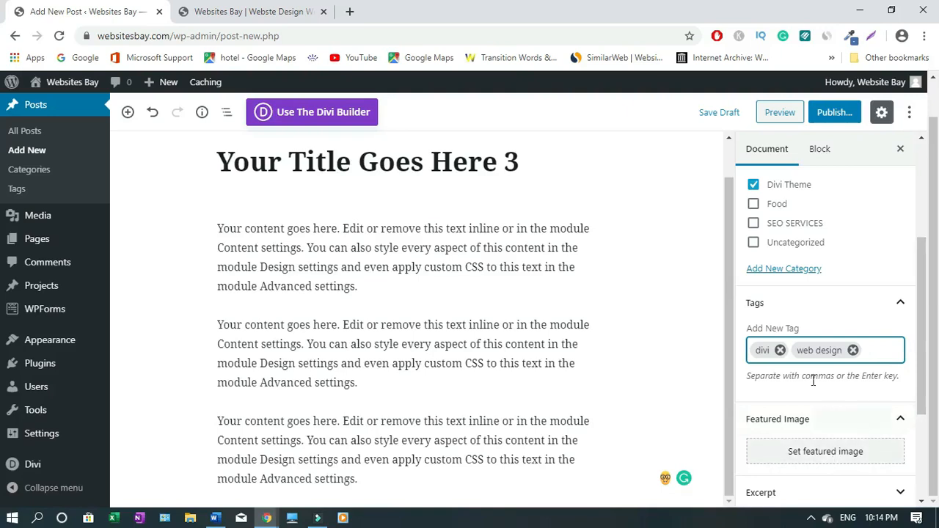
Step: Set plant-nursery-26.jpg from the media library as the post's featured image
{"action": "left_click", "coordinate": [814, 454]}
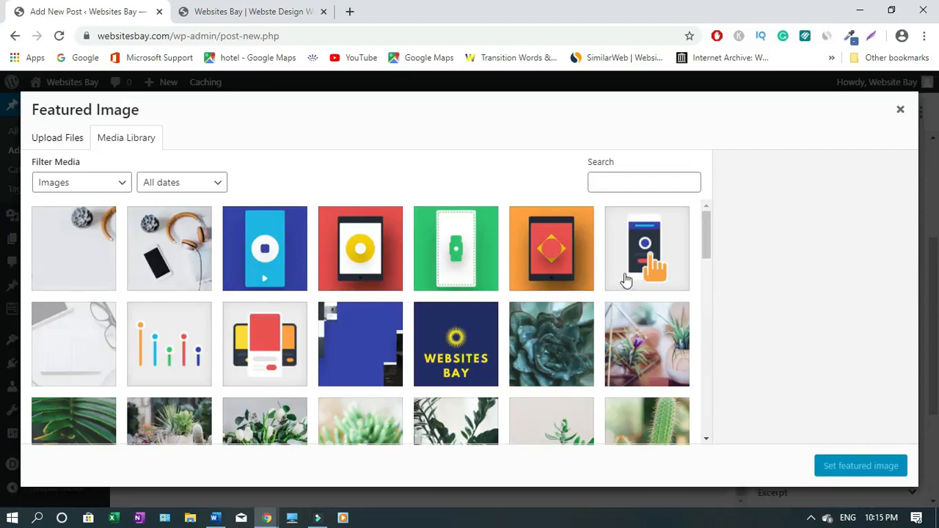
{"action": "left_click_drag", "start_coordinate": [708, 241], "coordinate": [711, 265]}
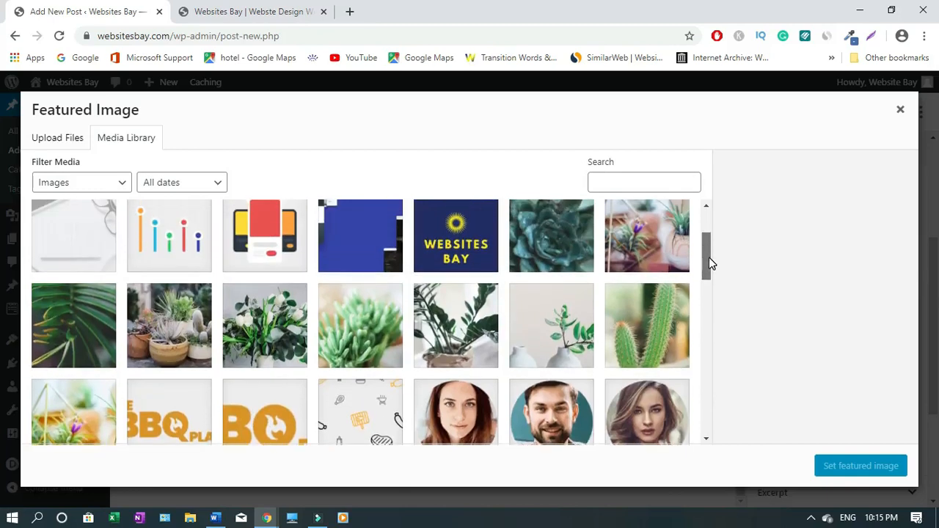
{"action": "left_click", "coordinate": [364, 327]}
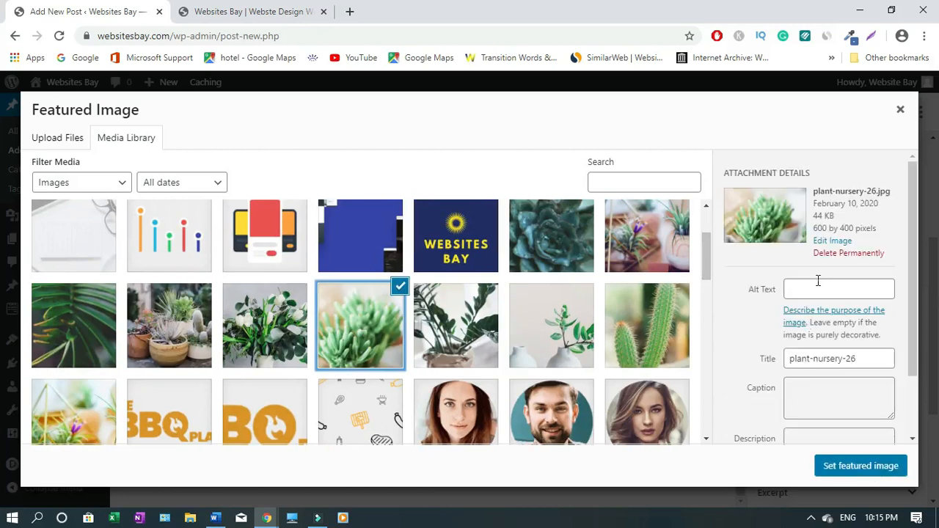
{"action": "left_click", "coordinate": [856, 468]}
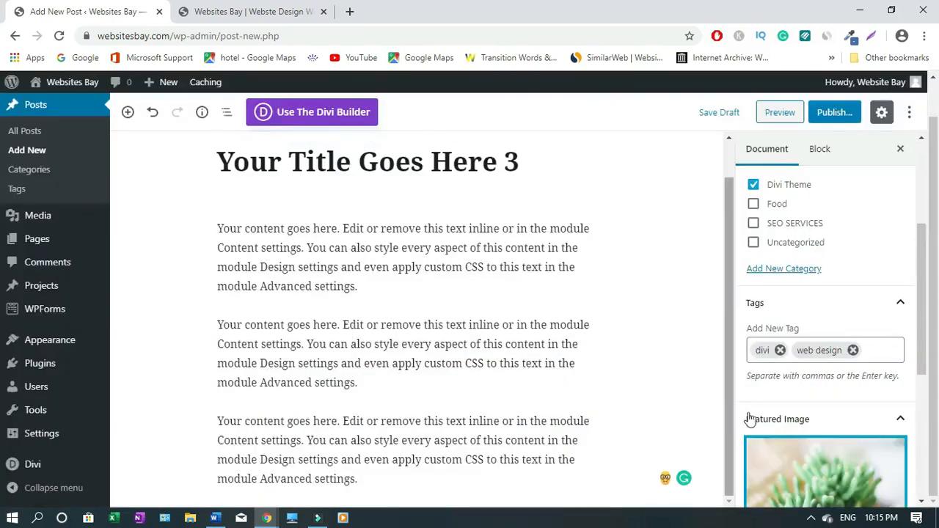
Step: Publish the post "Your Title Goes Here 3" immediately with public visibility
{"action": "left_click_drag", "start_coordinate": [922, 326], "coordinate": [928, 419]}
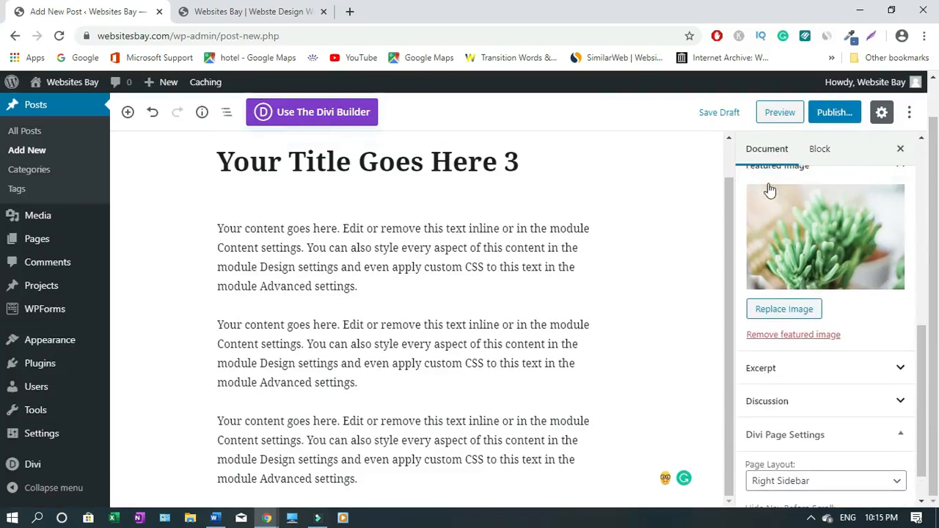
{"action": "left_click", "coordinate": [833, 114]}
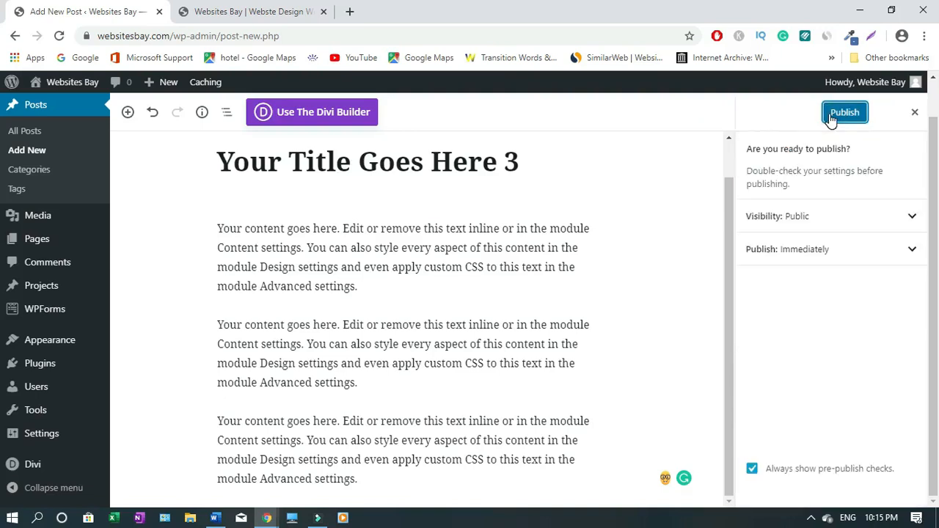
{"action": "left_click", "coordinate": [844, 112]}
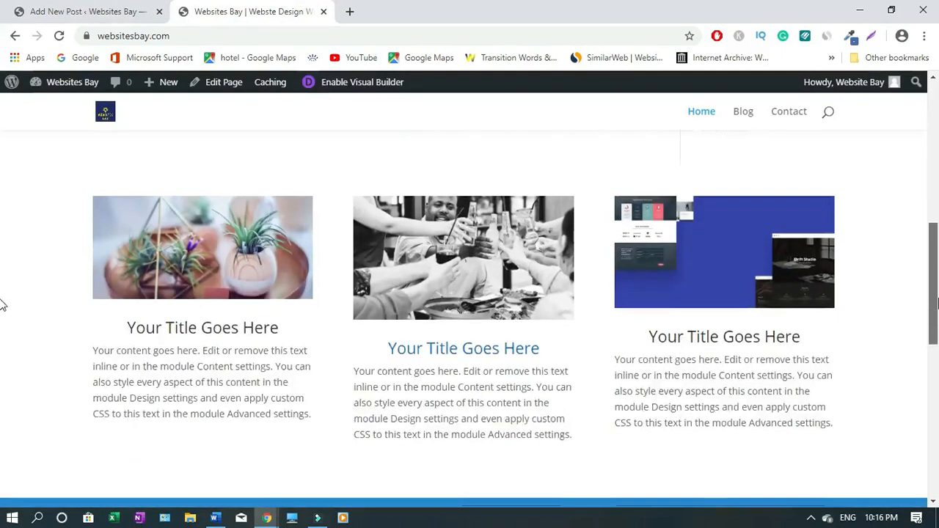
Step: Reload the live home page and examine its Latest Blog Posts section for the newly published post
{"action": "scroll", "coordinate": [2, 308], "scroll_direction": "down", "scroll_amount": 2}
{"action": "scroll", "coordinate": [2, 317], "scroll_direction": "up", "scroll_amount": 4}
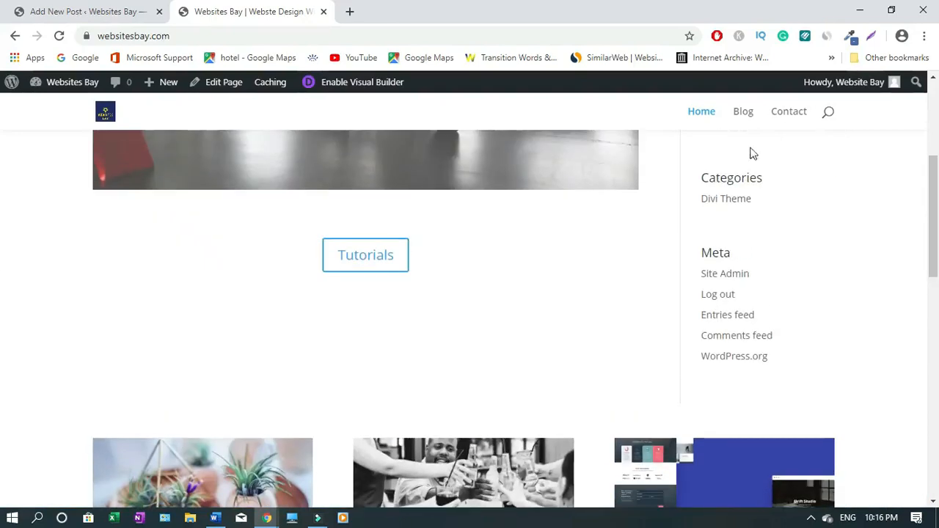
{"action": "left_click_drag", "start_coordinate": [935, 206], "coordinate": [936, 400]}
{"action": "scroll", "coordinate": [2, 402], "scroll_direction": "up", "scroll_amount": 5}
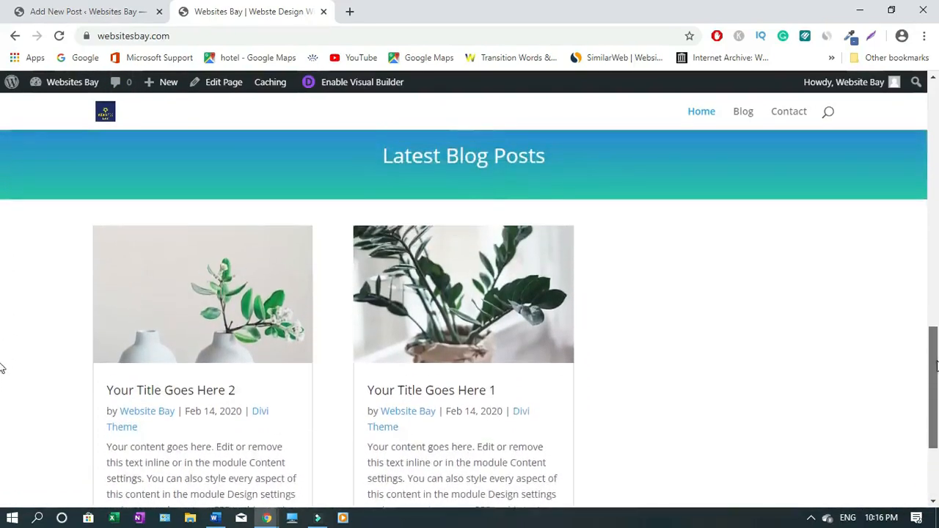
{"action": "left_click", "coordinate": [59, 36]}
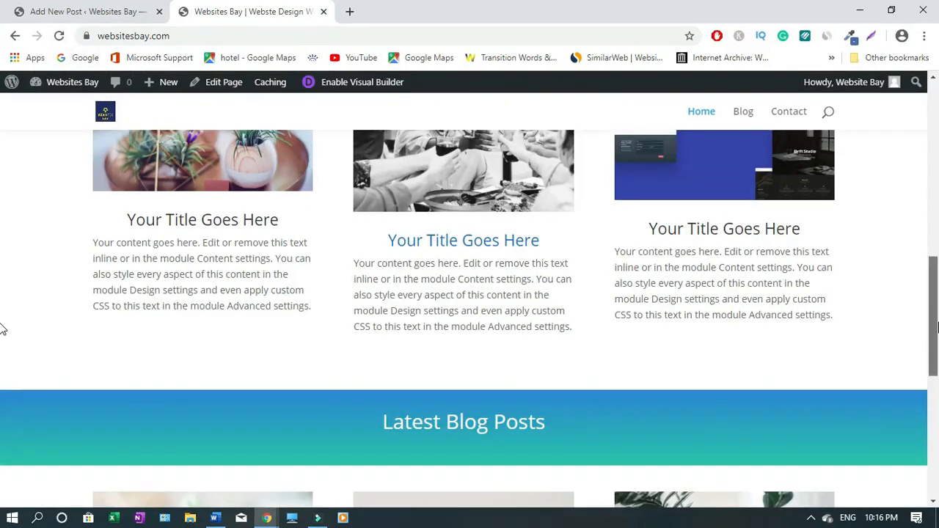
{"action": "scroll", "coordinate": [2, 381], "scroll_direction": "down", "scroll_amount": 4}
{"action": "scroll", "coordinate": [2, 409], "scroll_direction": "down", "scroll_amount": 1}
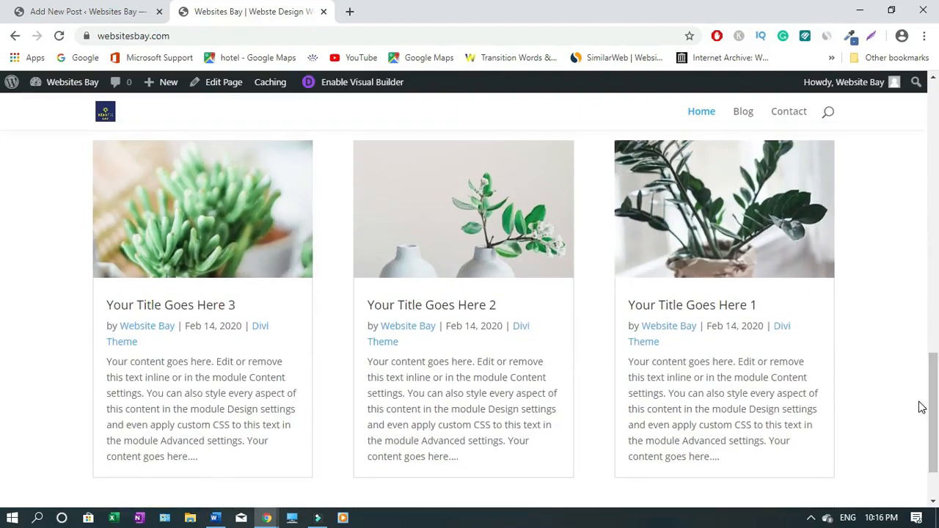
{"action": "left_click_drag", "start_coordinate": [930, 402], "coordinate": [931, 116]}
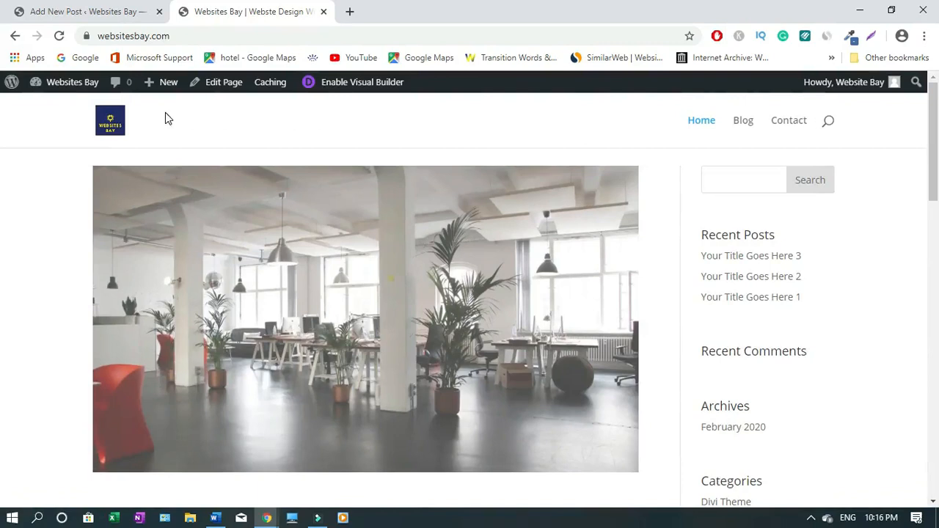
Step: Return to the WordPress admin, search the plugin directory for "yoast", and install and activate Yoast SEO
{"action": "left_click", "coordinate": [45, 13]}
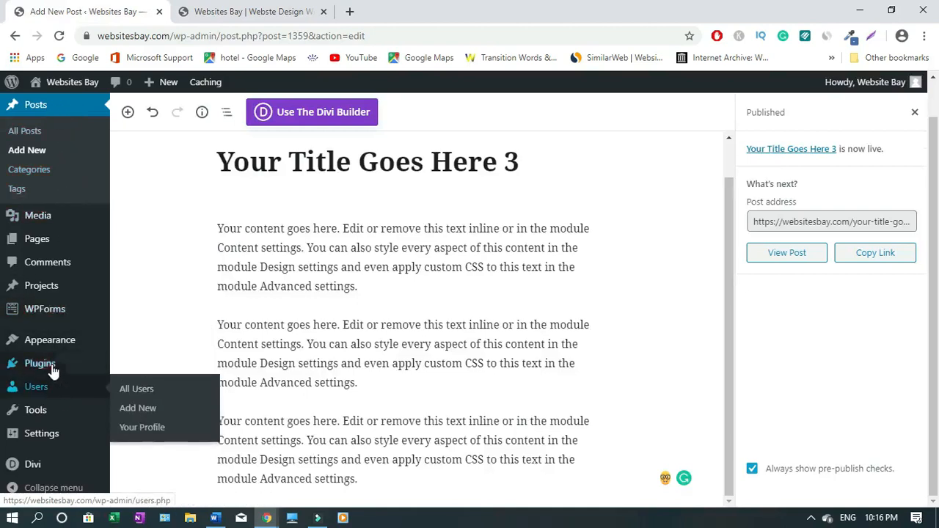
{"action": "mouse_move", "coordinate": [54, 369]}
{"action": "left_click", "coordinate": [141, 391]}
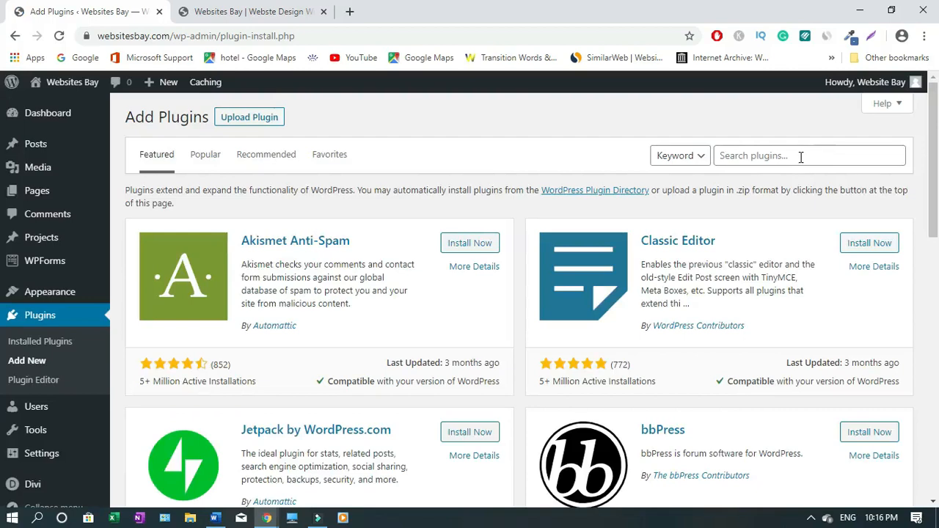
{"action": "left_click", "coordinate": [800, 157]}
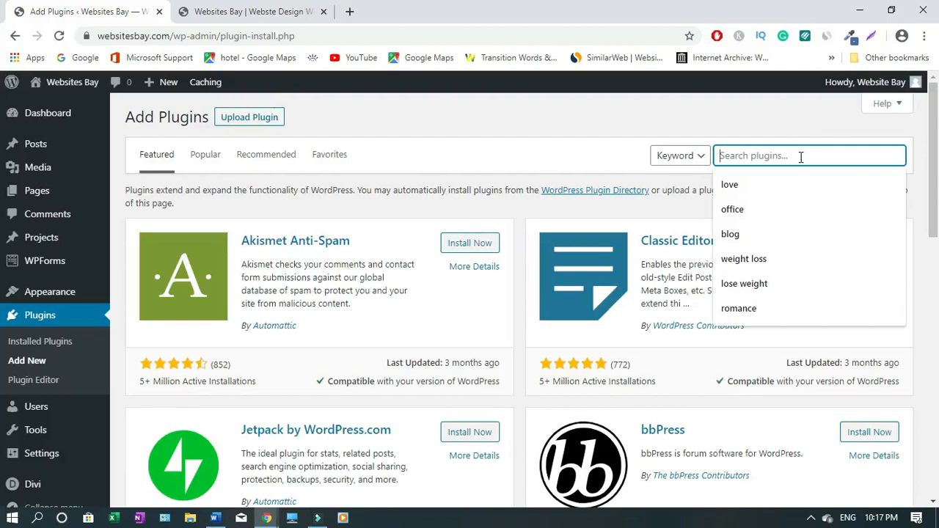
{"action": "type", "text": "yoast"}
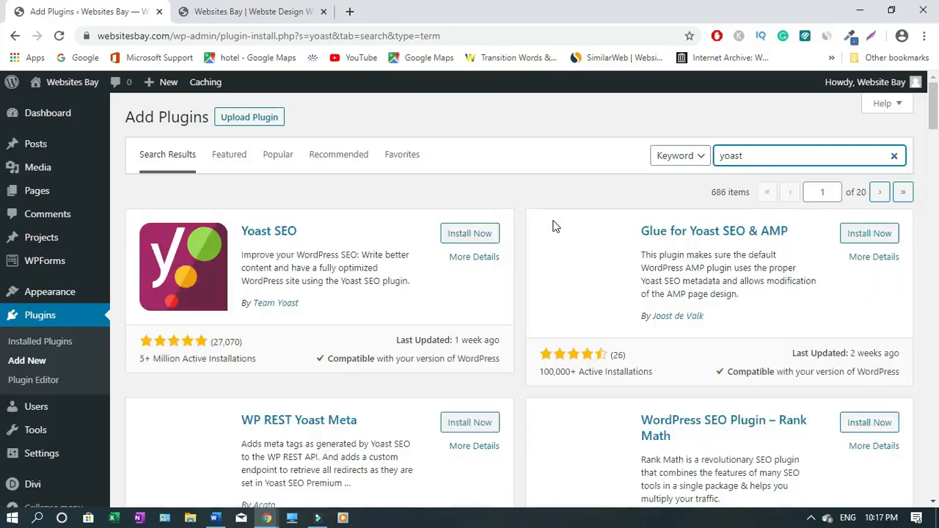
{"action": "left_click", "coordinate": [473, 238]}
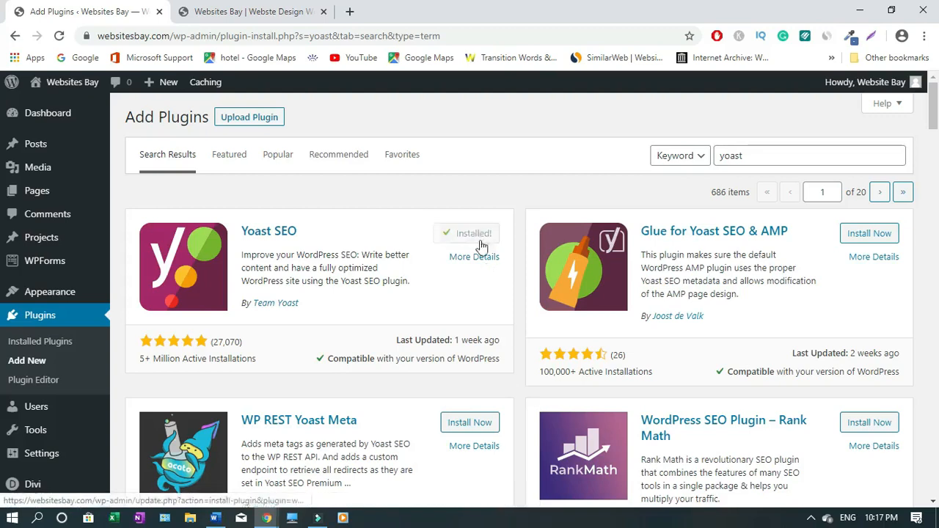
{"action": "left_click", "coordinate": [481, 235]}
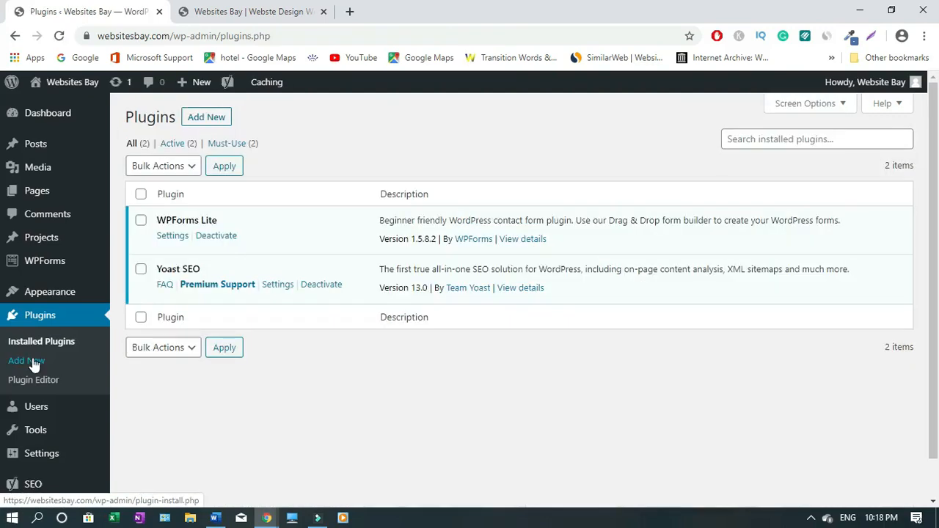
Step: Search the plugin directory for "cache", and install and activate WP Fastest Cache
{"action": "left_click", "coordinate": [33, 363]}
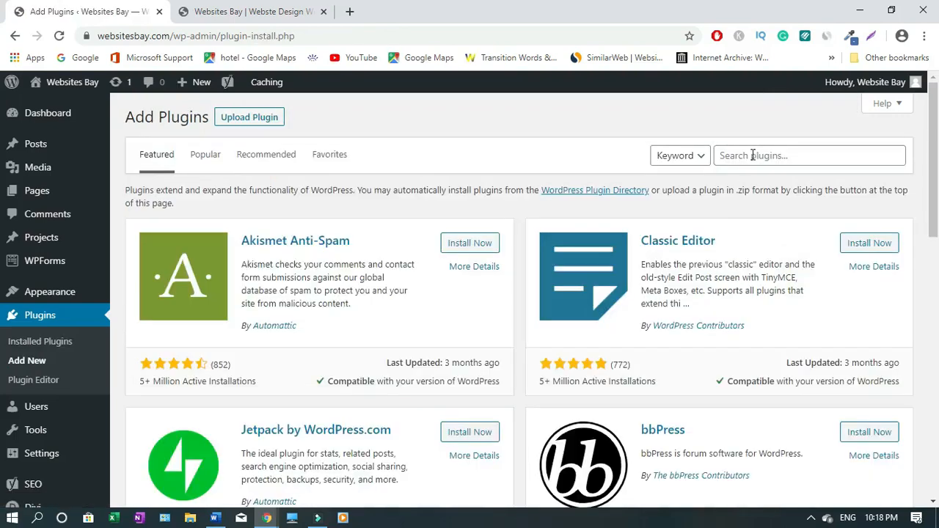
{"action": "left_click", "coordinate": [753, 154]}
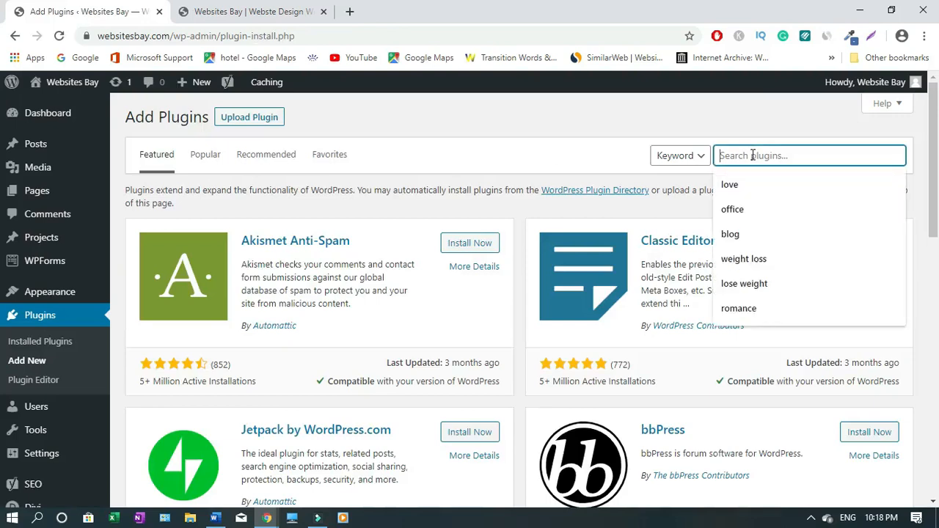
{"action": "type", "text": "ca"}
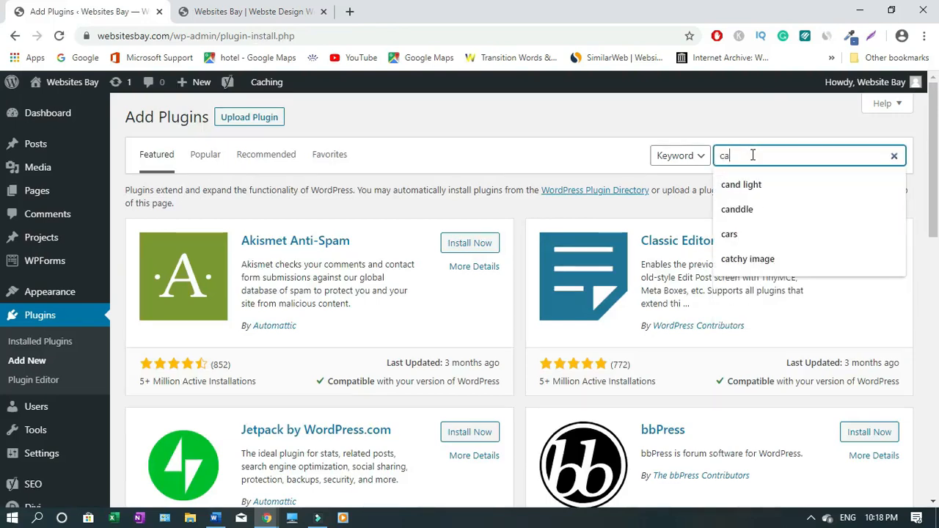
{"action": "type", "text": "che"}
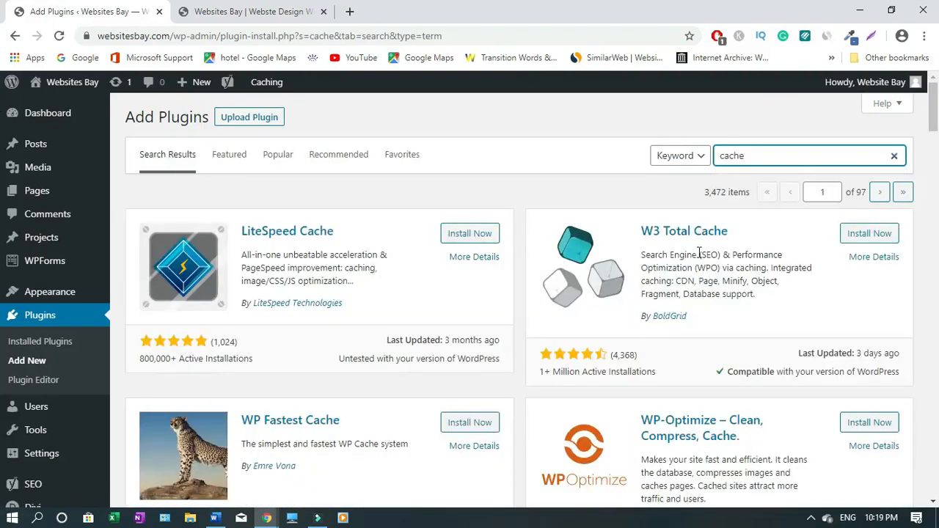
{"action": "scroll", "coordinate": [359, 308], "scroll_direction": "down", "scroll_amount": 3}
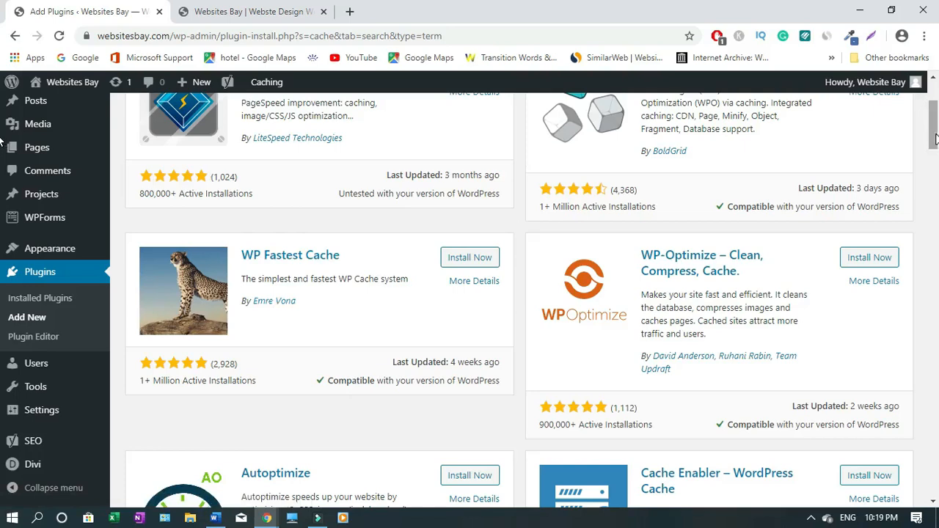
{"action": "left_click", "coordinate": [459, 261]}
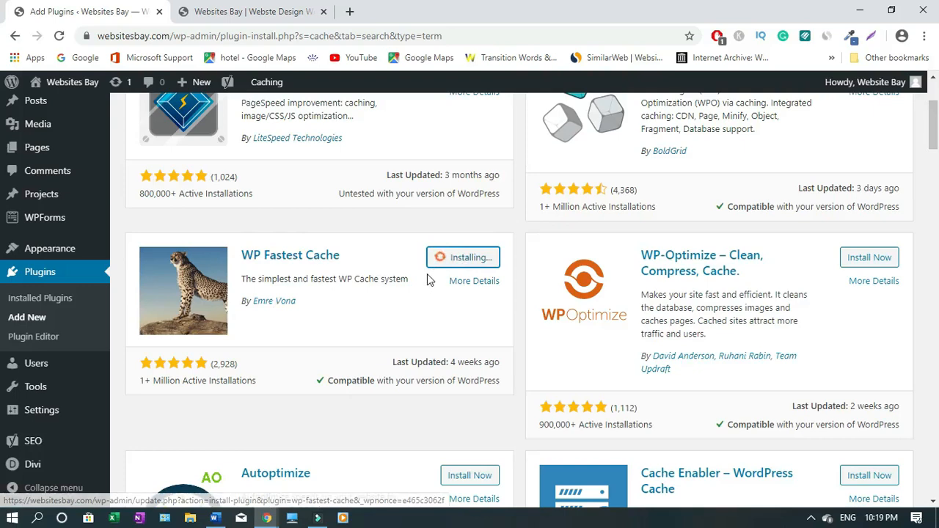
{"action": "left_click", "coordinate": [475, 260]}
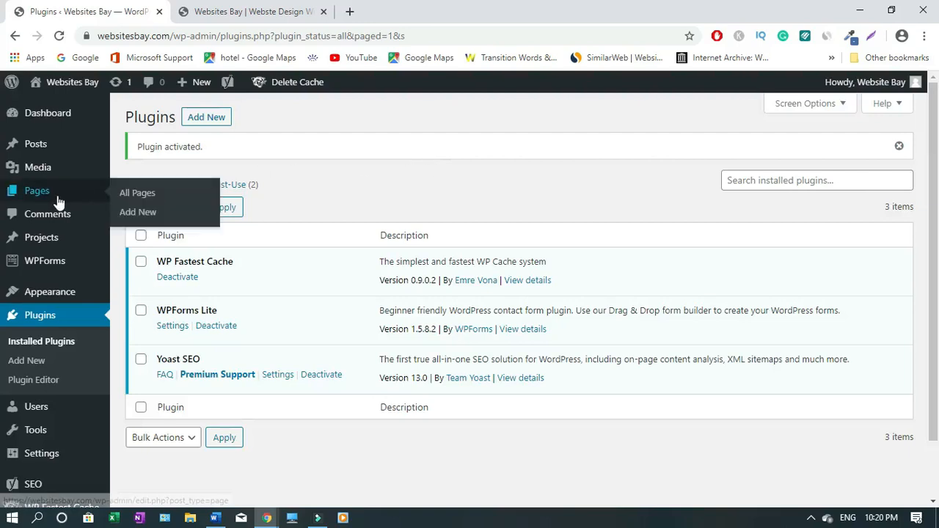
Step: Open the post "Your Title Goes Here 1" for editing and examine its Yoast SEO section, including the focus keyphrase, Google preview and SEO analysis
{"action": "mouse_move", "coordinate": [40, 152]}
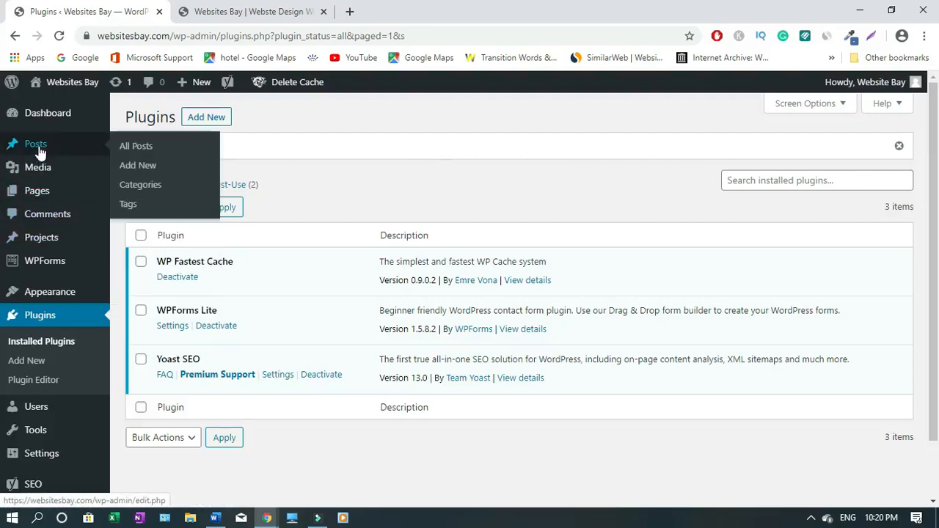
{"action": "left_click", "coordinate": [136, 147]}
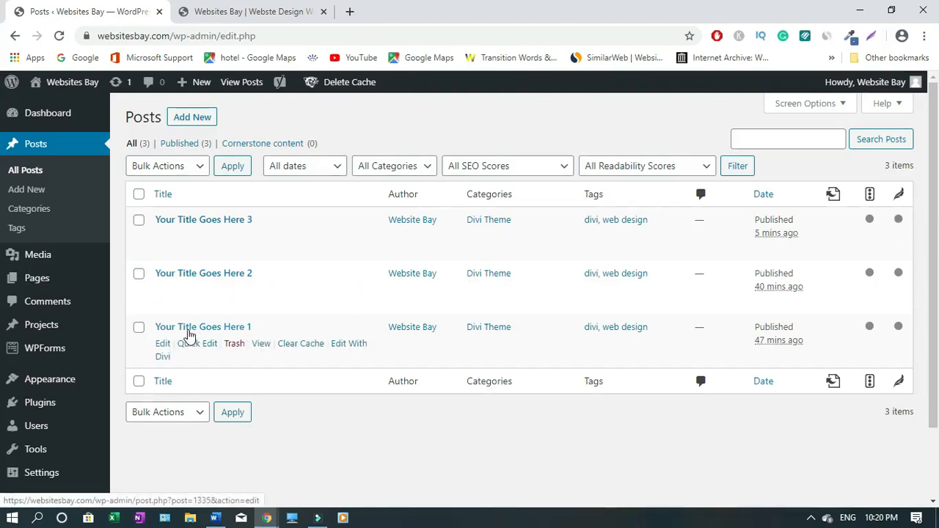
{"action": "left_click", "coordinate": [187, 330]}
{"action": "left_click_drag", "start_coordinate": [726, 201], "coordinate": [719, 340]}
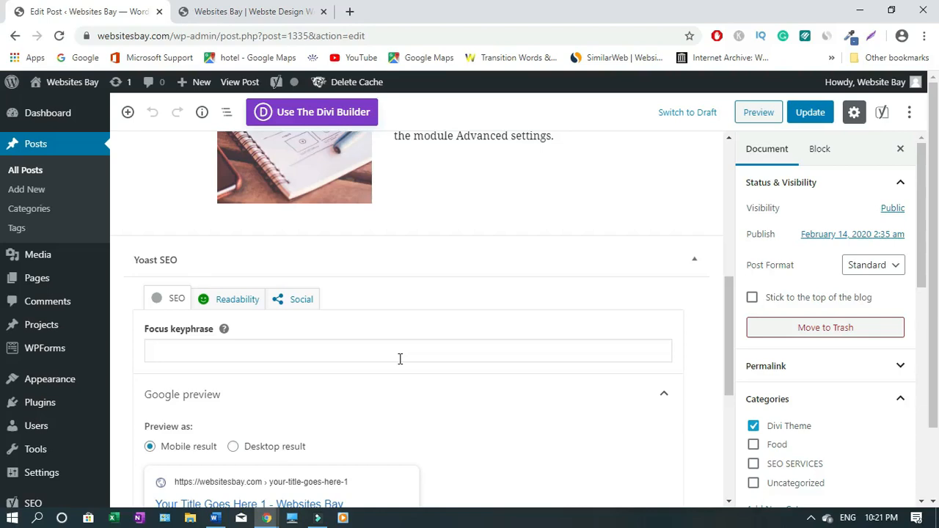
{"action": "scroll", "coordinate": [400, 358], "scroll_direction": "down", "scroll_amount": 1}
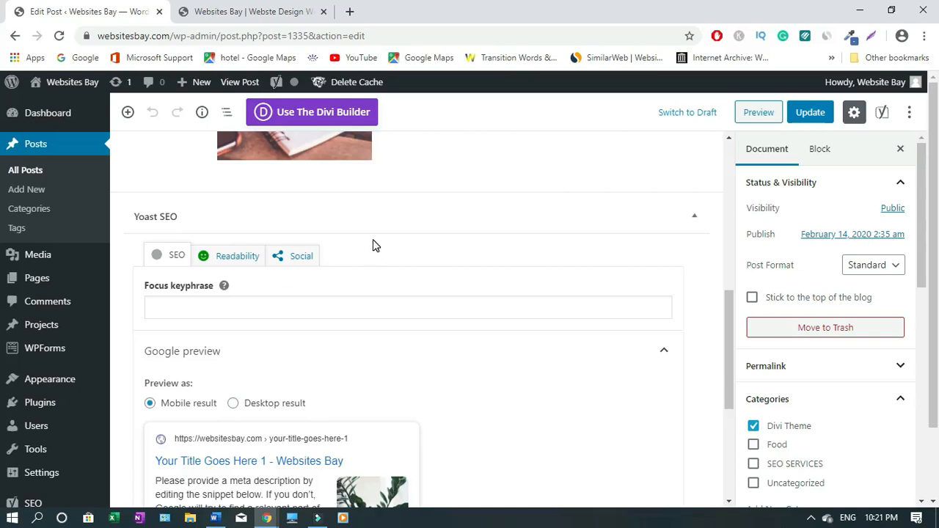
{"action": "left_click_drag", "start_coordinate": [725, 309], "coordinate": [728, 402]}
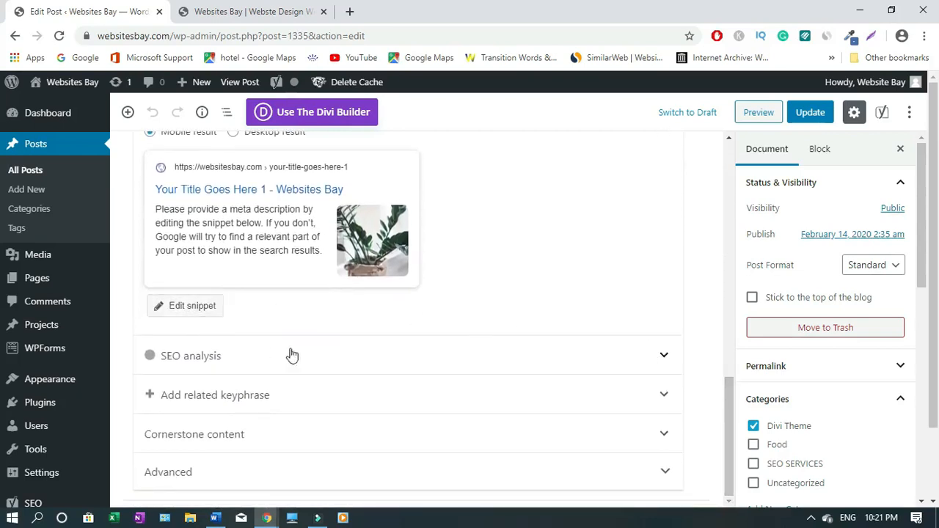
{"action": "left_click", "coordinate": [664, 357]}
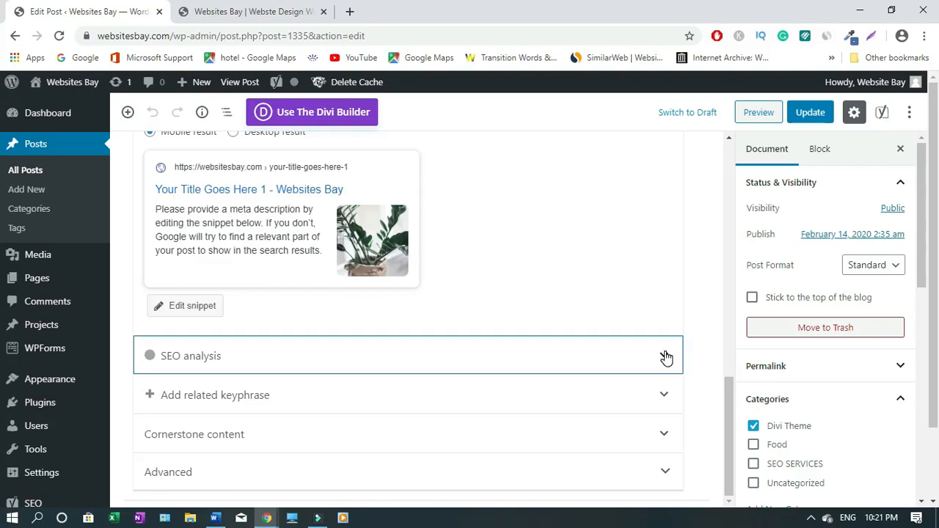
{"action": "left_click_drag", "start_coordinate": [728, 365], "coordinate": [715, 174]}
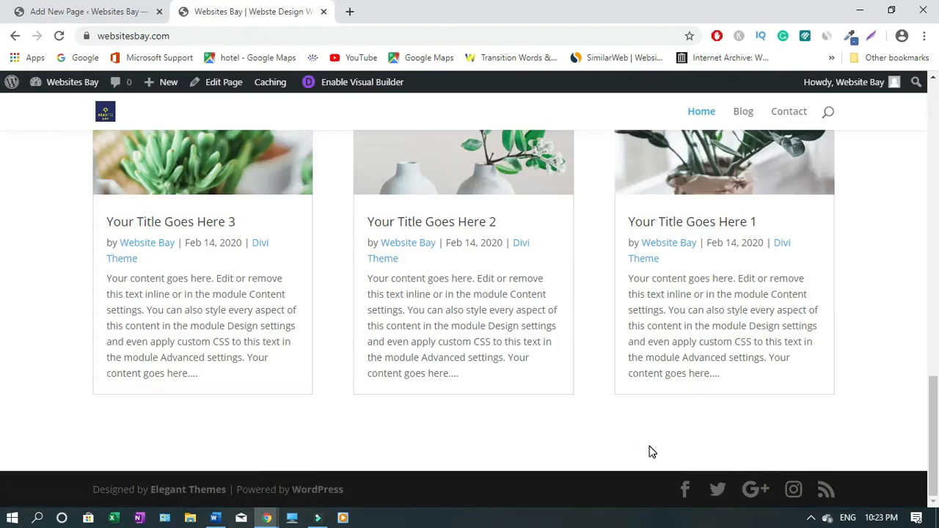
Step: In the Theme Customizer, set the footer credits of the footer's bottom bar to "Copyright (c) 2020 Website Bay"
{"action": "left_click_drag", "start_coordinate": [935, 382], "coordinate": [936, 91]}
{"action": "mouse_move", "coordinate": [77, 87]}
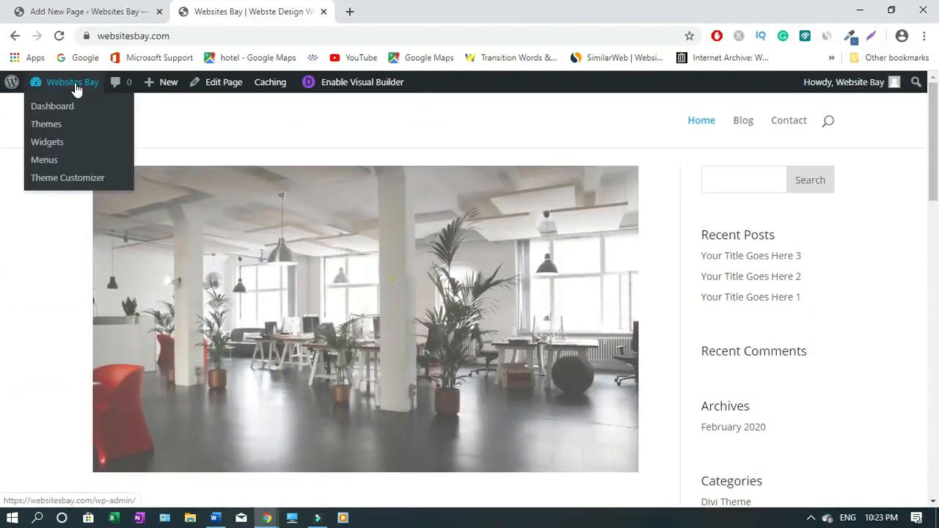
{"action": "left_click", "coordinate": [70, 180]}
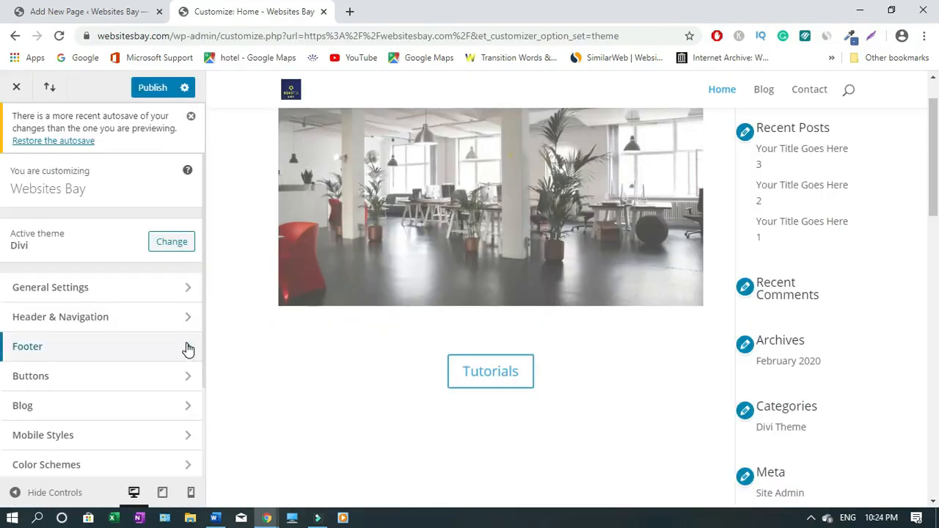
{"action": "left_click", "coordinate": [188, 348]}
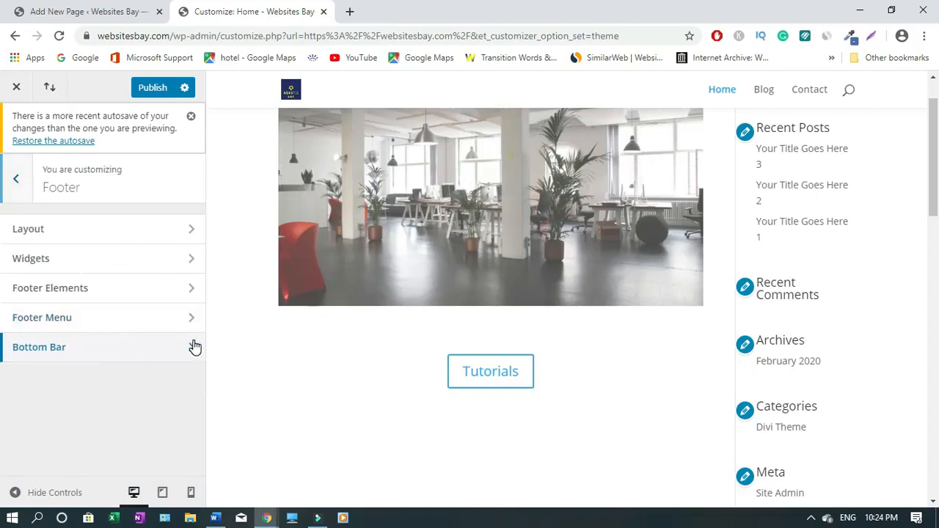
{"action": "left_click", "coordinate": [195, 346]}
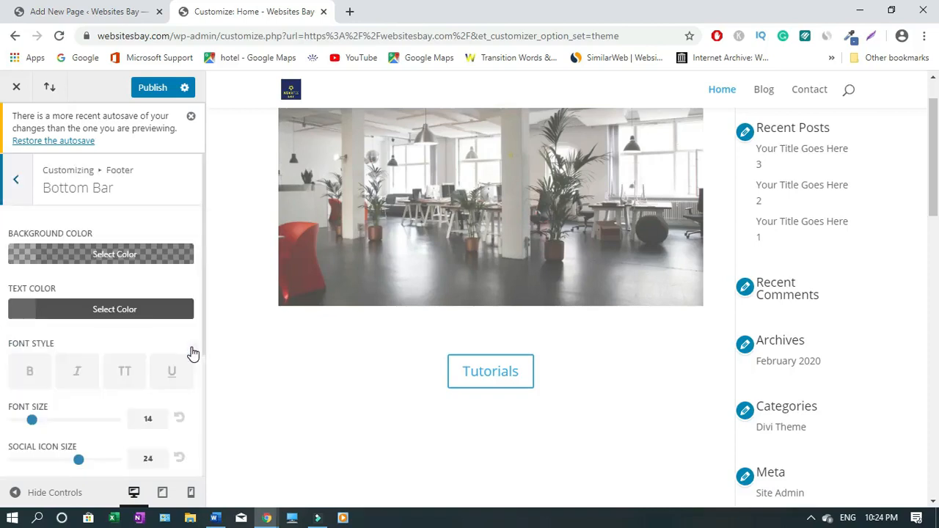
{"action": "scroll", "coordinate": [376, 404], "scroll_direction": "down", "scroll_amount": 2}
{"action": "scroll", "coordinate": [194, 427], "scroll_direction": "down", "scroll_amount": 3}
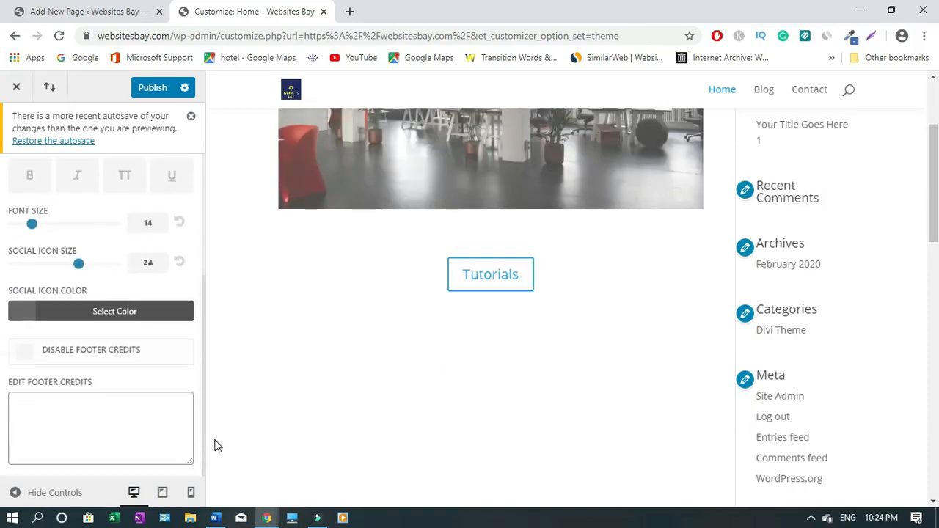
{"action": "left_click", "coordinate": [64, 435]}
{"action": "left_click", "coordinate": [73, 411]}
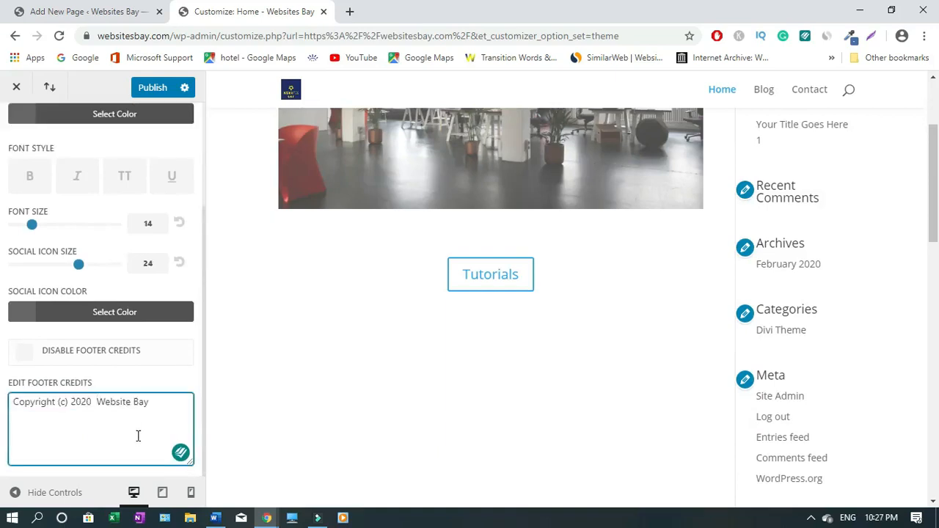
Step: Publish the customizer changes, then leave the Customizer and check the footer credits on the live home page
{"action": "left_click", "coordinate": [149, 92]}
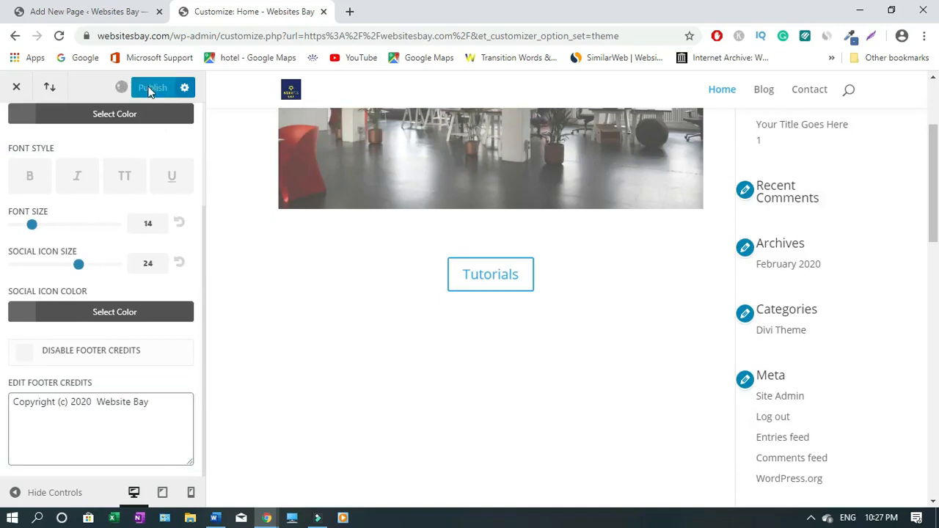
{"action": "left_click", "coordinate": [11, 89]}
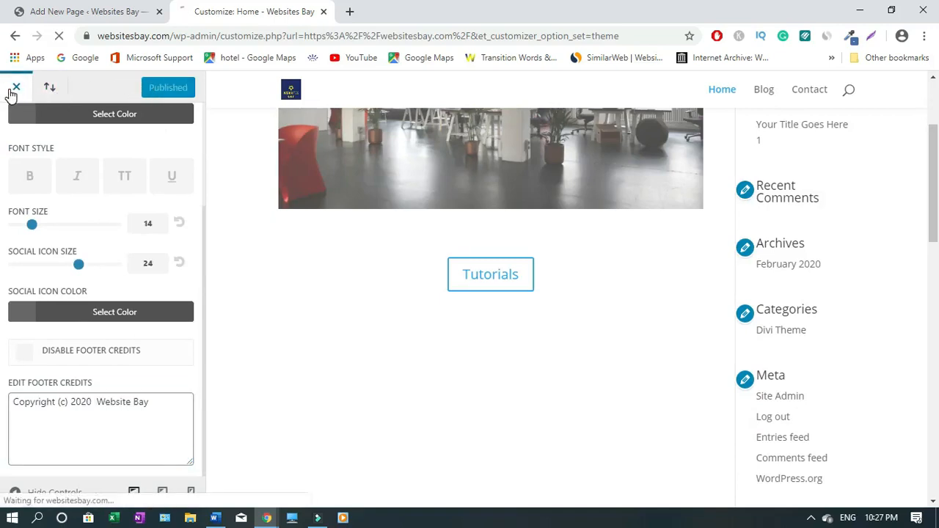
{"action": "left_click_drag", "start_coordinate": [937, 188], "coordinate": [938, 481]}
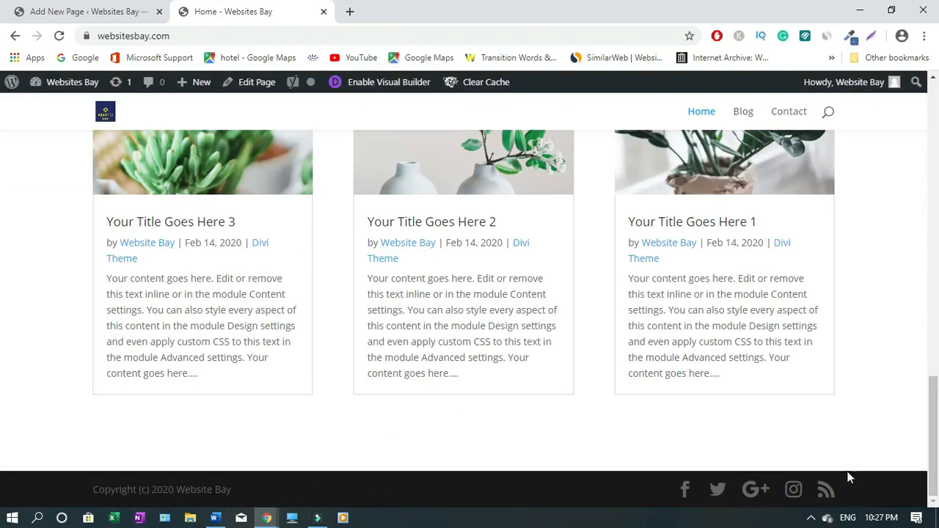
{"action": "scroll", "coordinate": [2, 427], "scroll_direction": "up", "scroll_amount": 3}
{"action": "scroll", "coordinate": [3, 470], "scroll_direction": "down", "scroll_amount": 4}
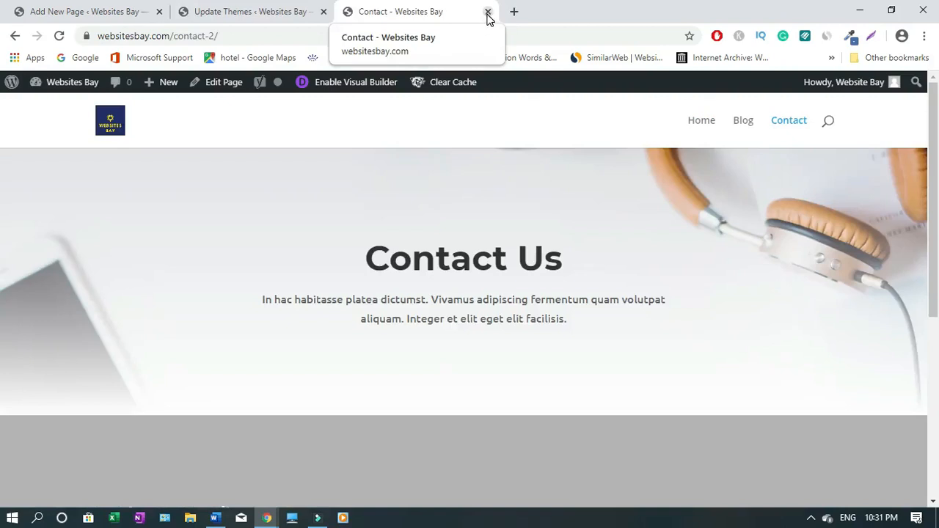
Step: Close the Contact page and Update Themes tabs, and log out of the WordPress admin
{"action": "left_click", "coordinate": [488, 13]}
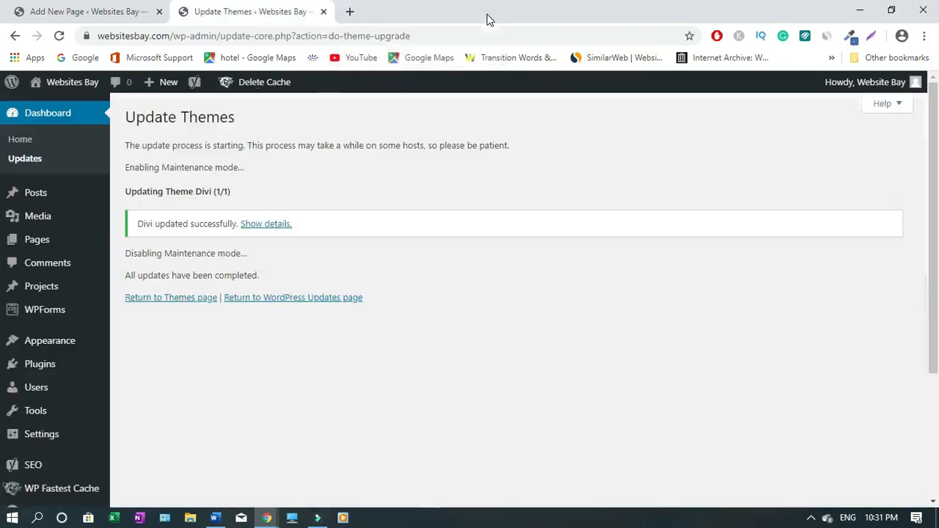
{"action": "left_click", "coordinate": [323, 11]}
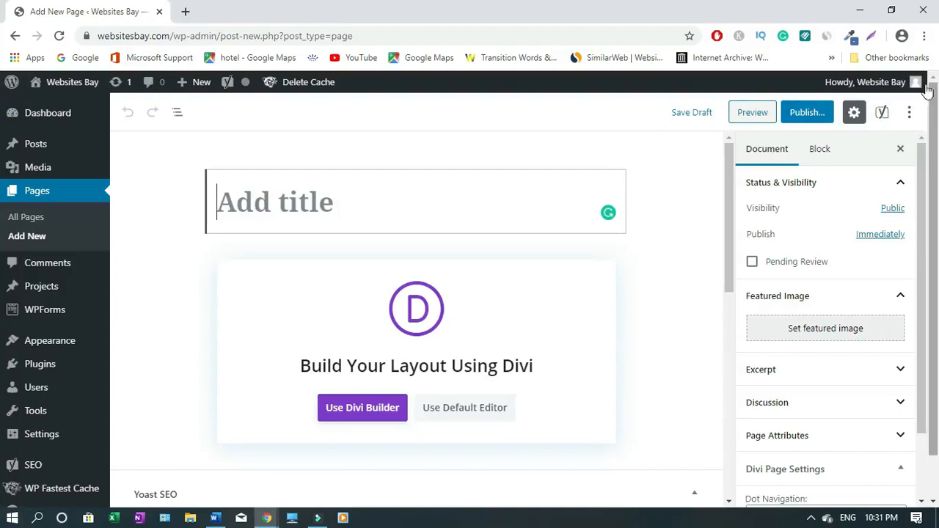
{"action": "mouse_move", "coordinate": [914, 84]}
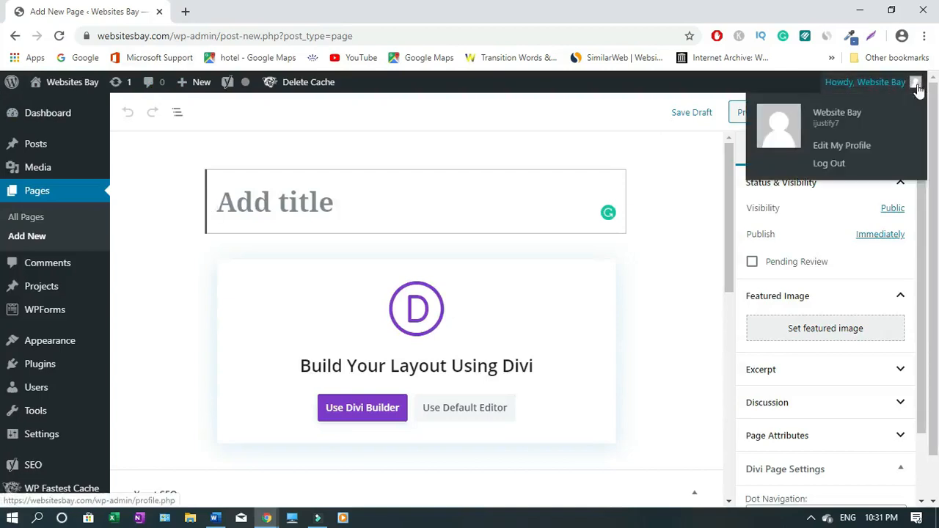
{"action": "left_click", "coordinate": [830, 164]}
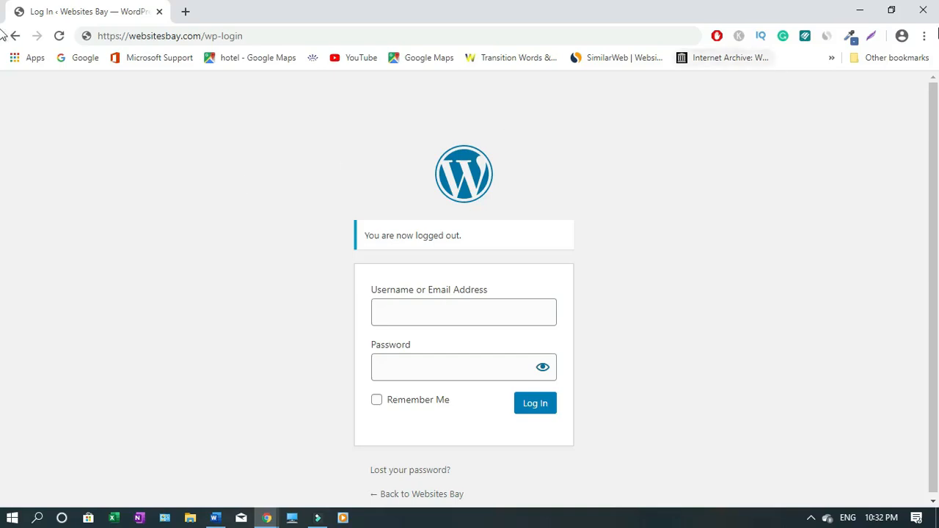
{"action": "left_click", "coordinate": [927, 36]}
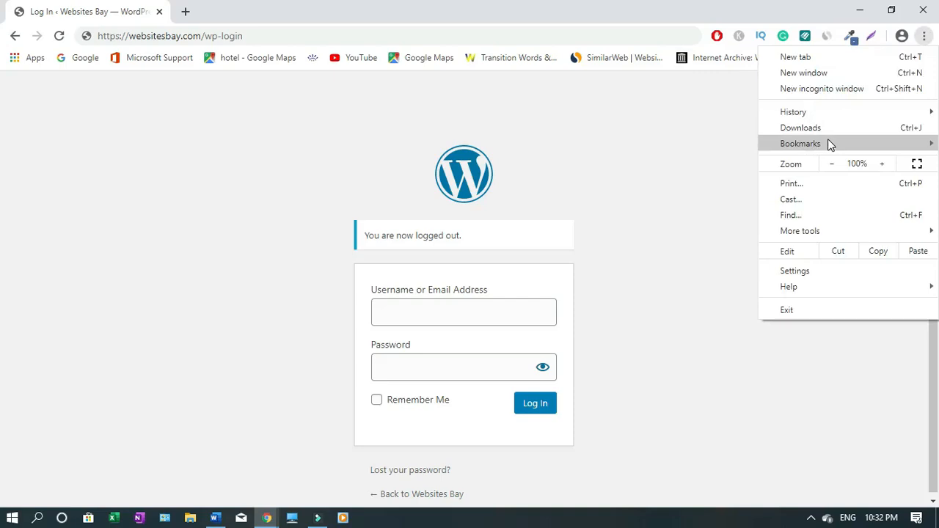
{"action": "mouse_move", "coordinate": [827, 144]}
{"action": "left_click", "coordinate": [279, 159]}
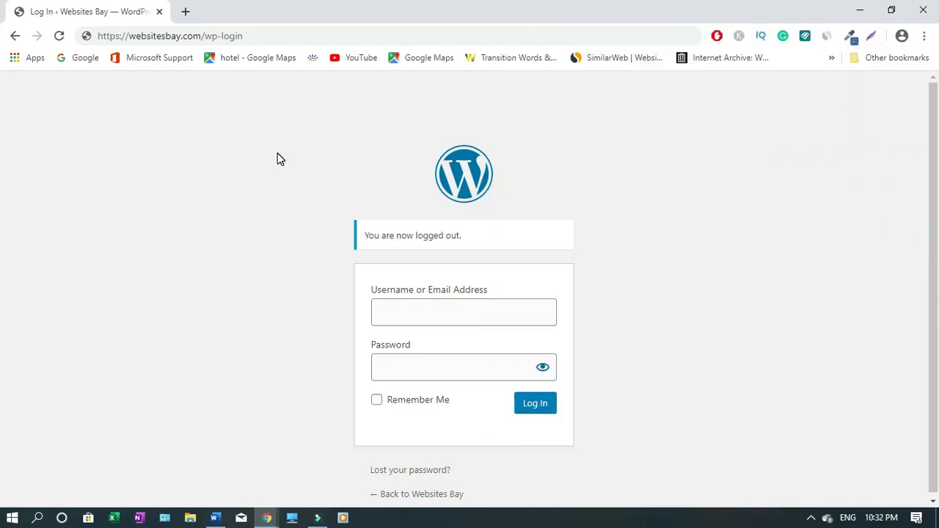